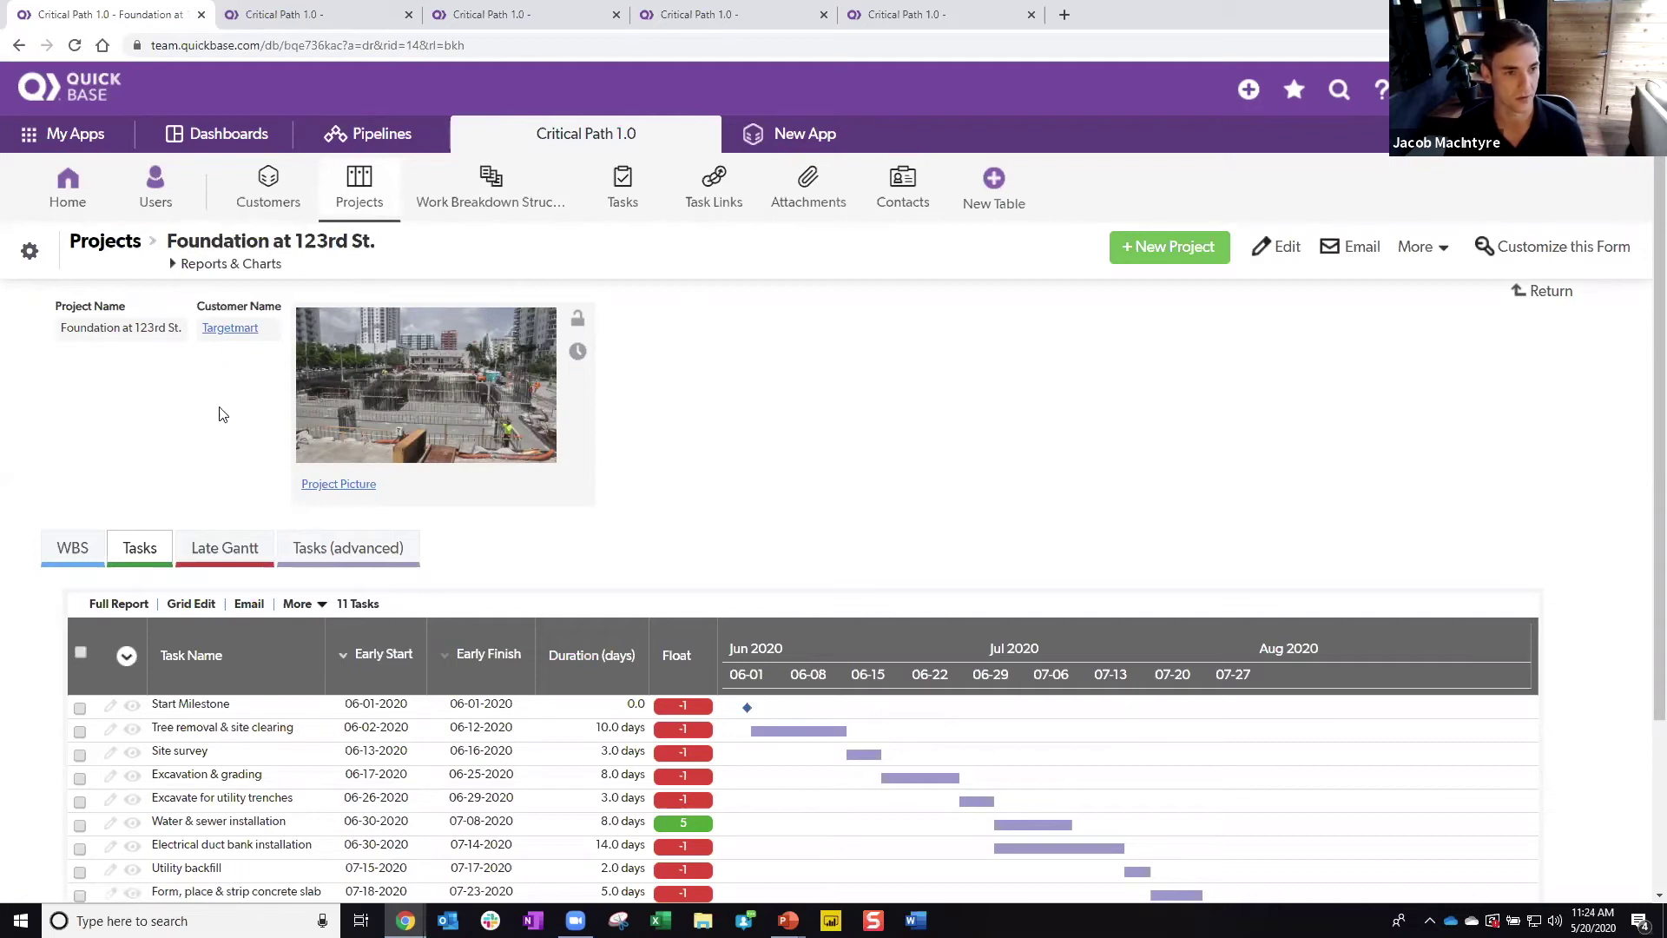
# Step: Examine the task list and Gantt chart of the Foundation at 123rd St. project
pyautogui.scroll(-3, 911, 348)
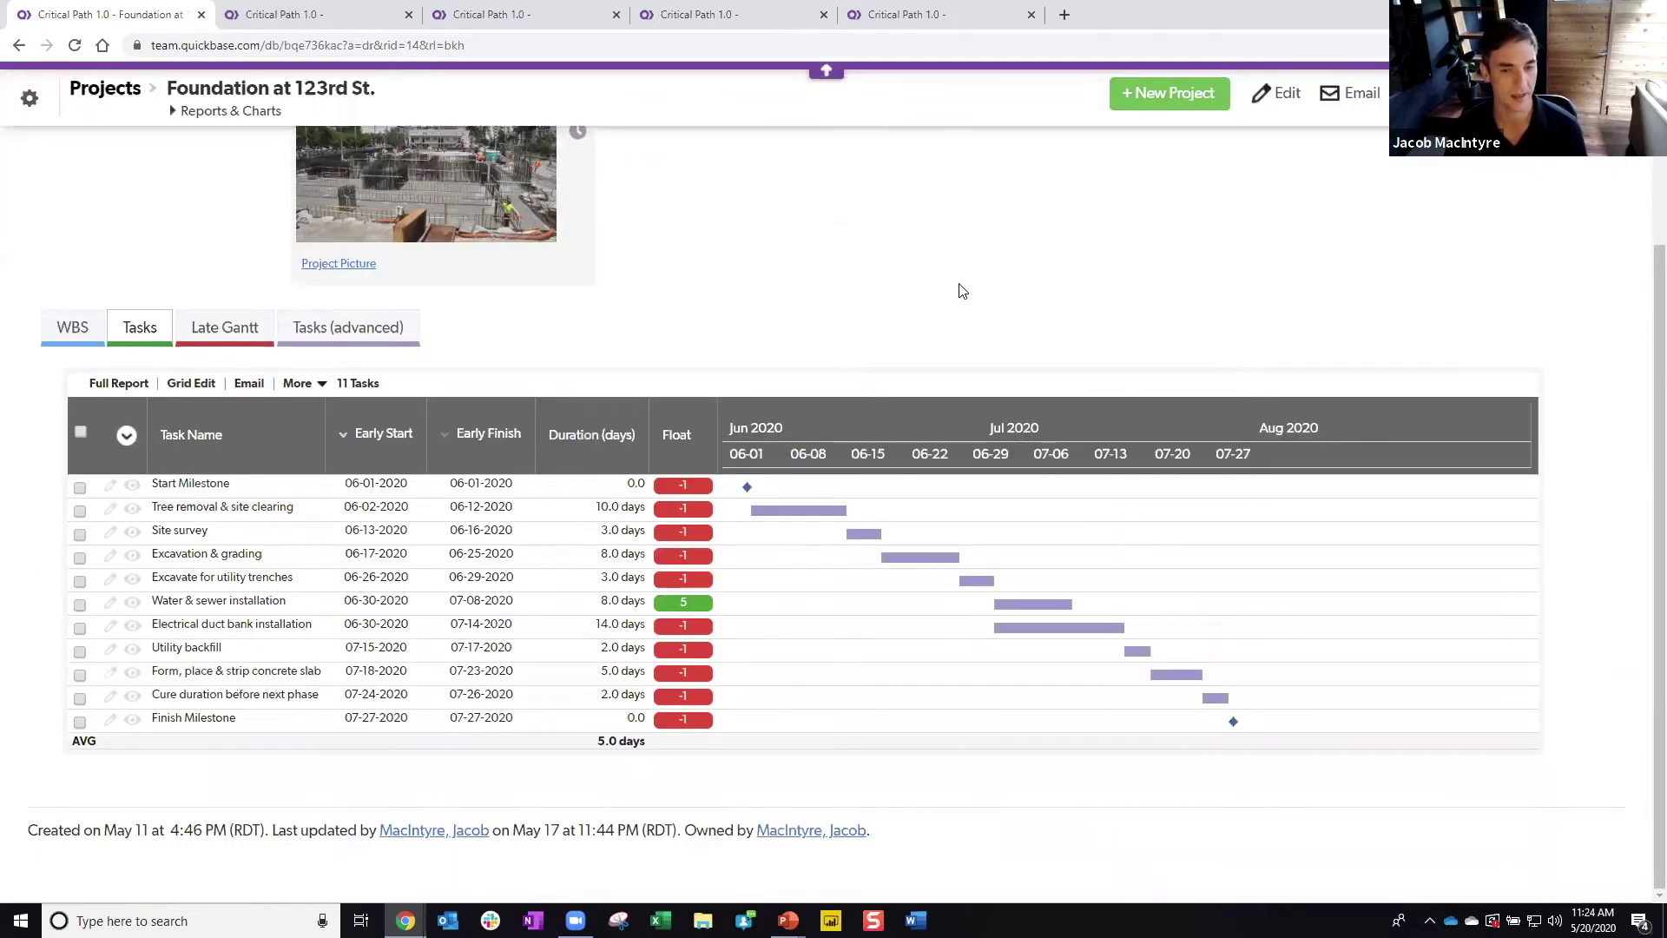
pyautogui.scroll(1, 964, 299)
pyautogui.scroll(2, 929, 326)
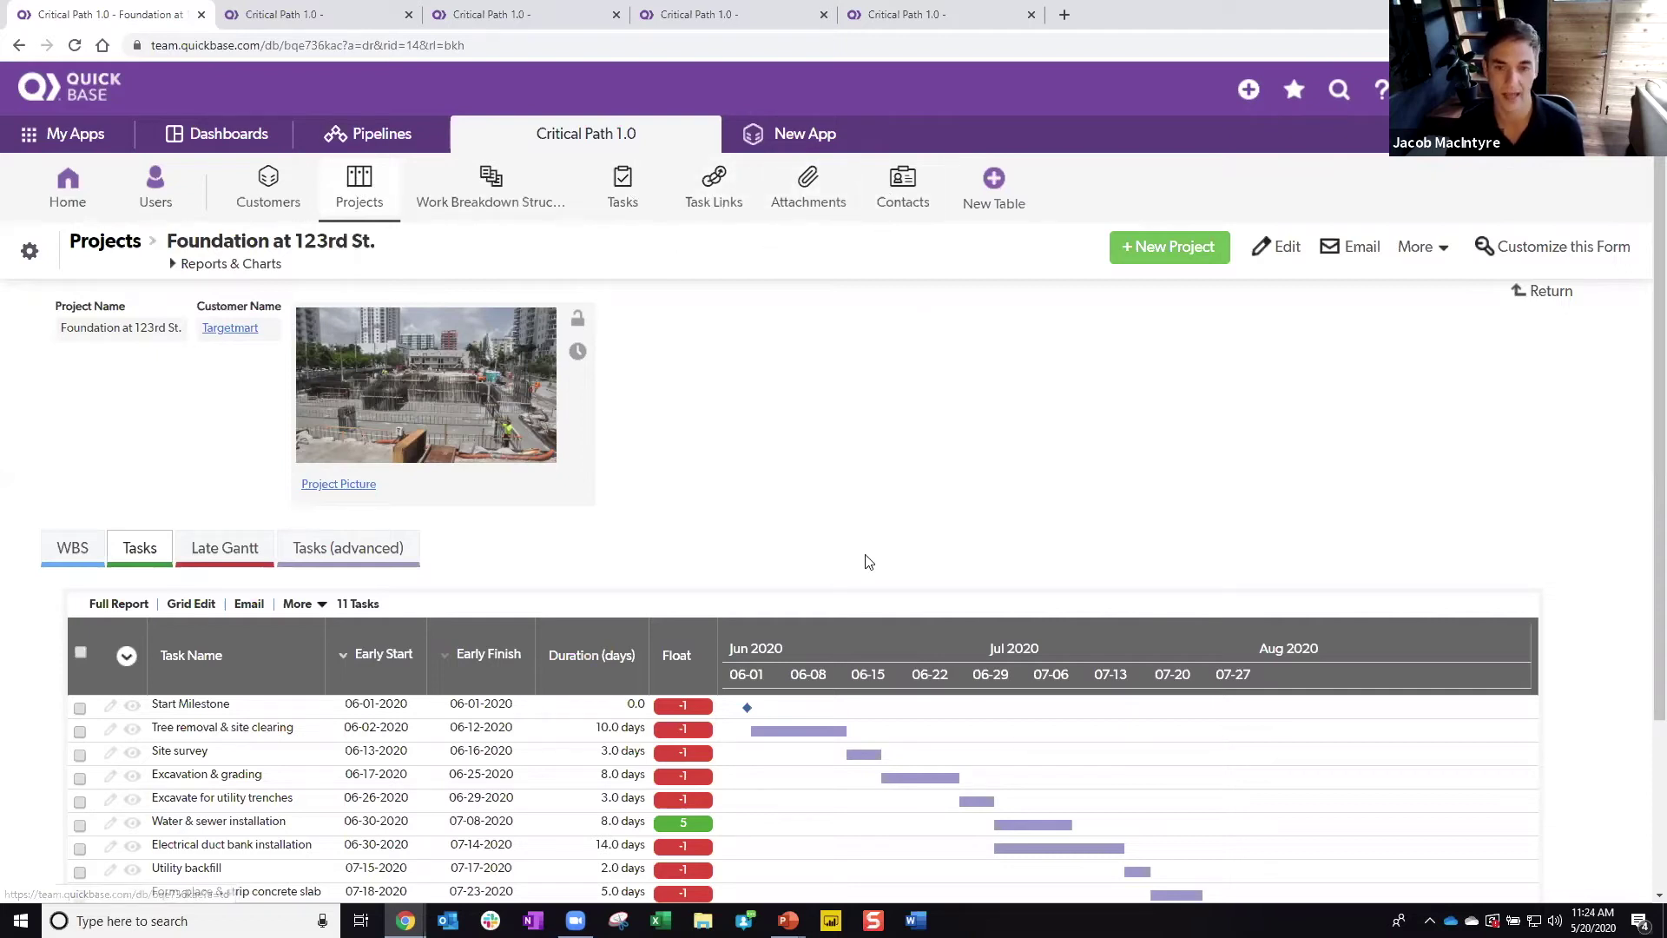
pyautogui.scroll(-1, 894, 355)
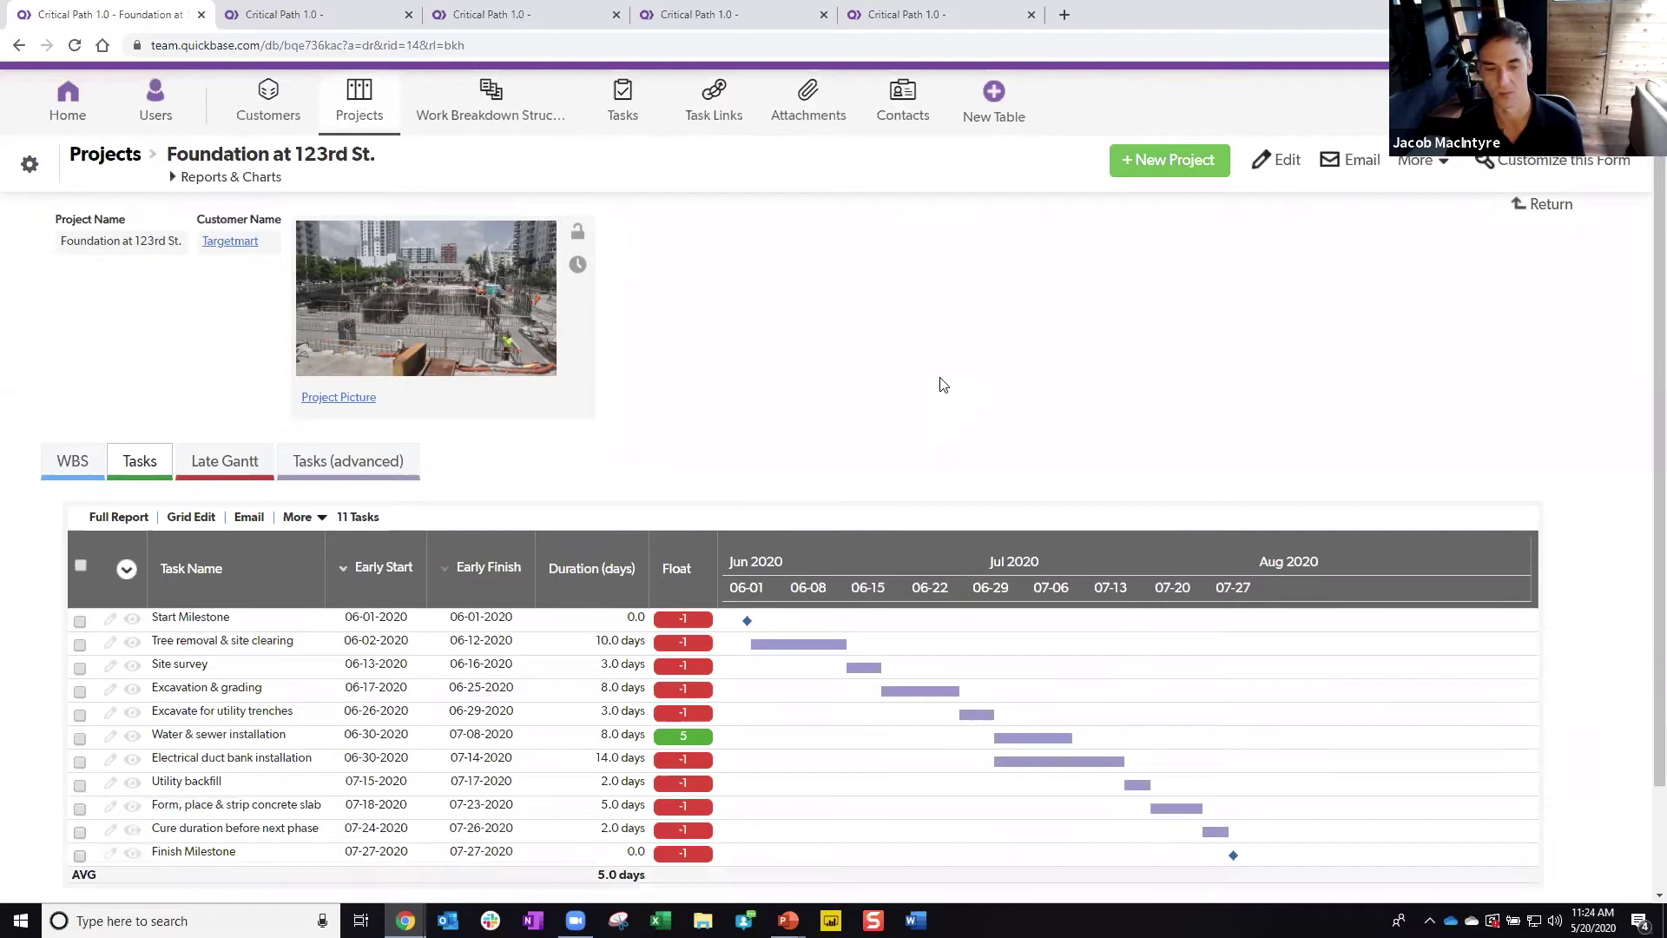
pyautogui.scroll(-1, 868, 295)
pyautogui.scroll(1, 837, 249)
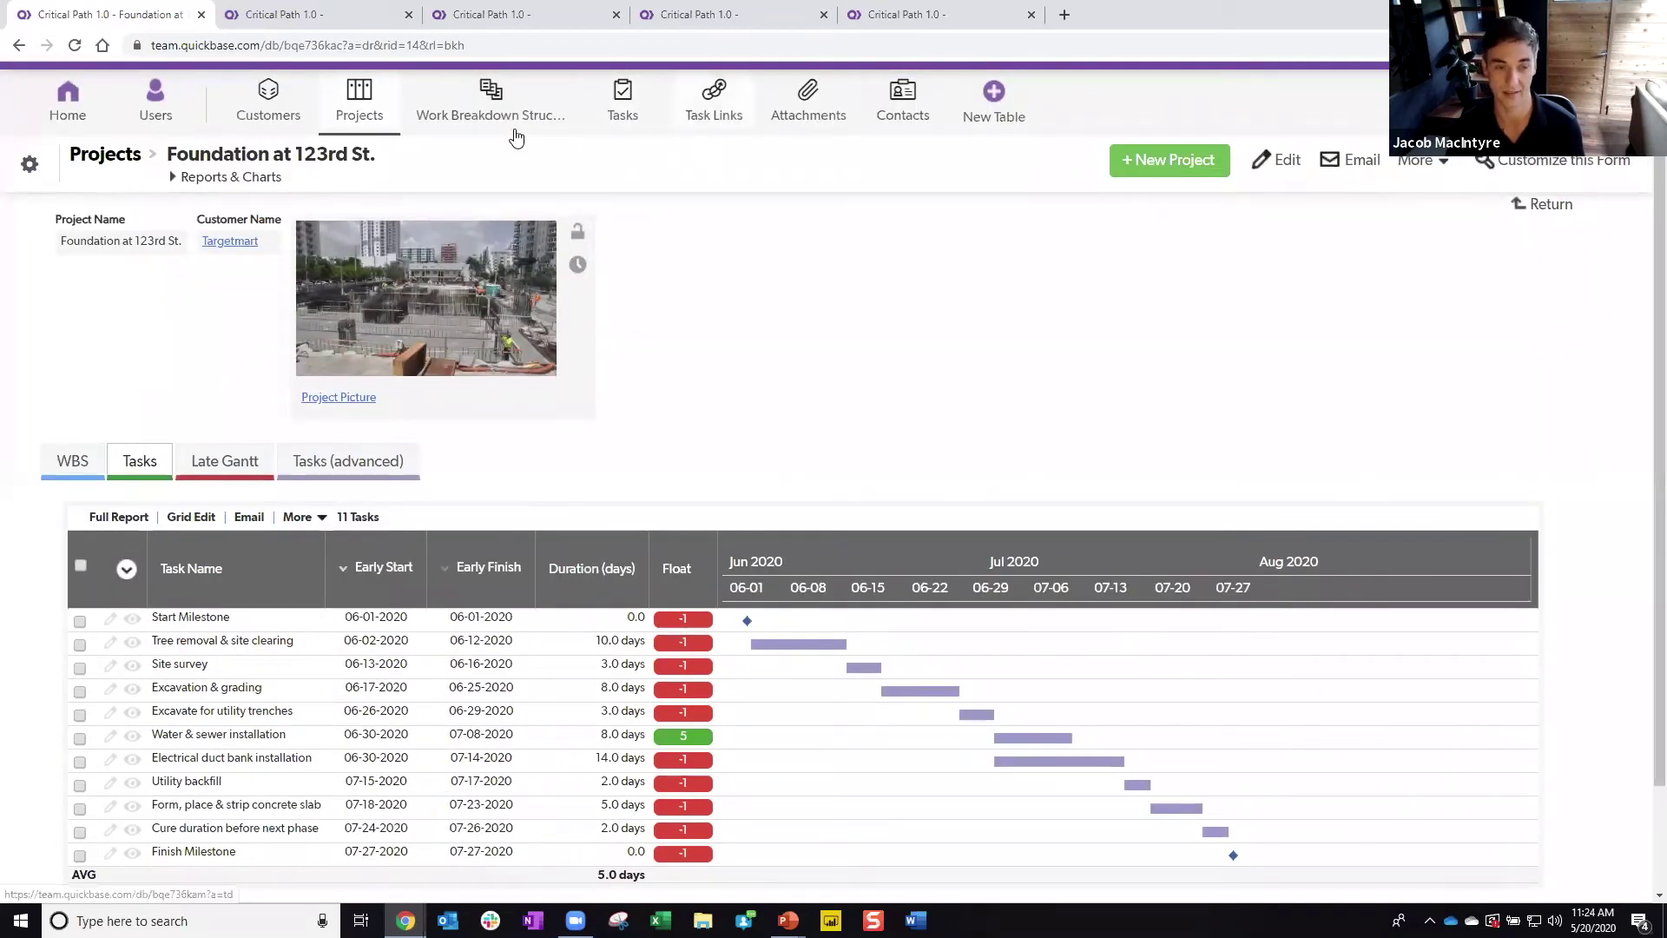
pyautogui.scroll(-1, 755, 322)
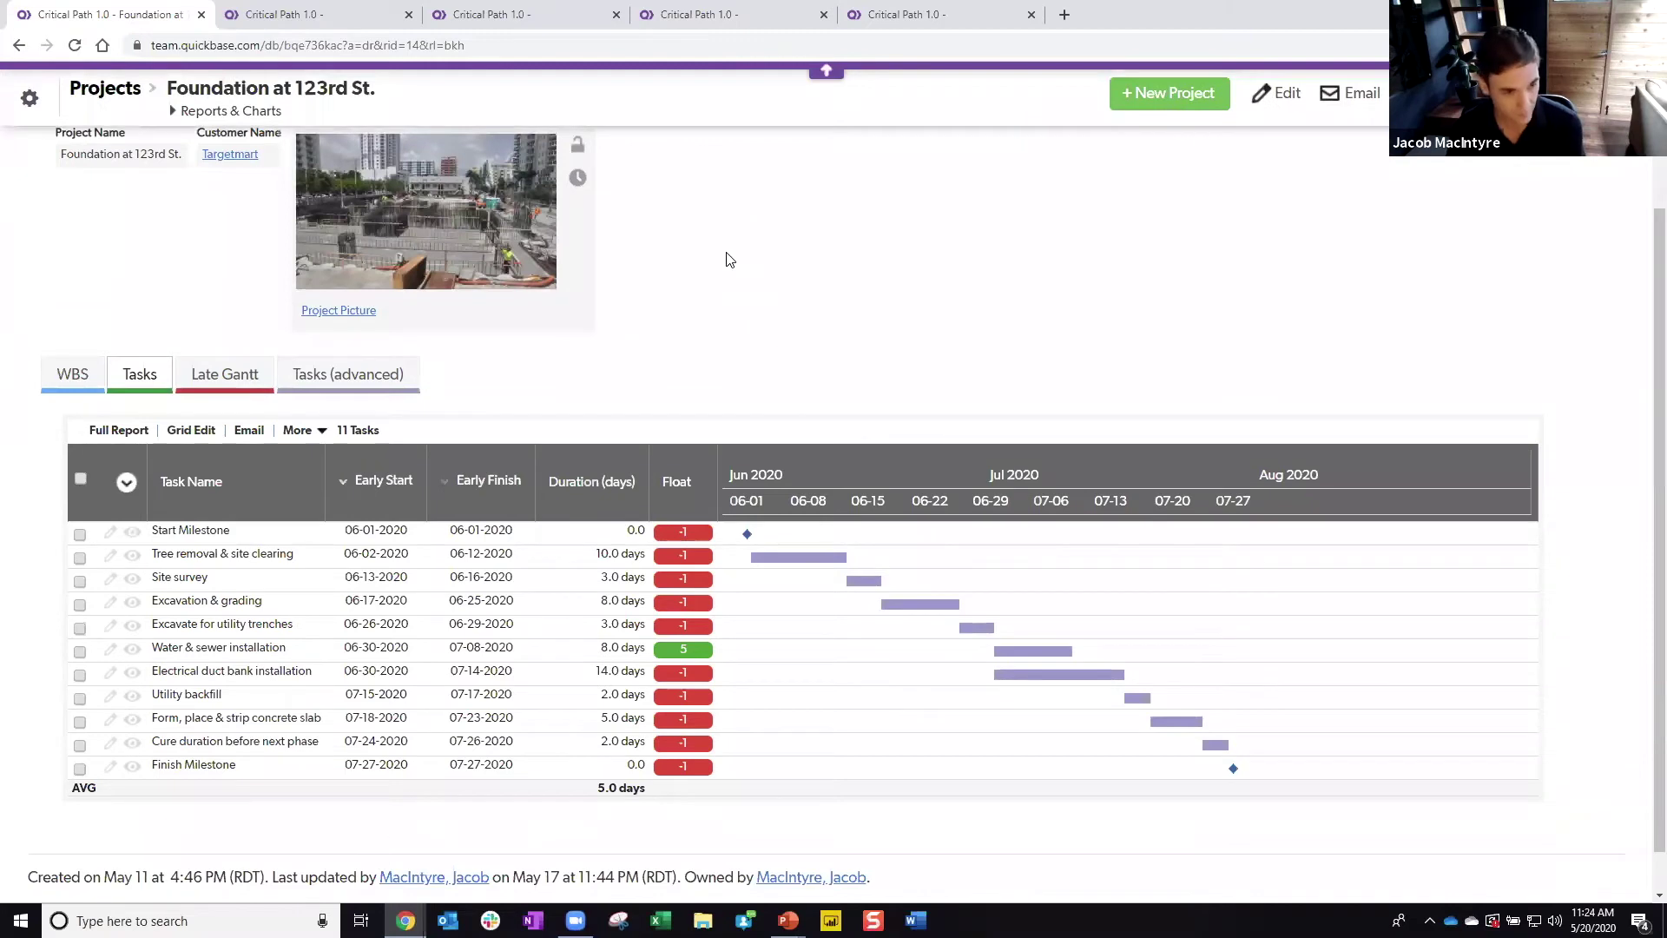
pyautogui.scroll(2, 761, 278)
pyautogui.scroll(-1, 790, 348)
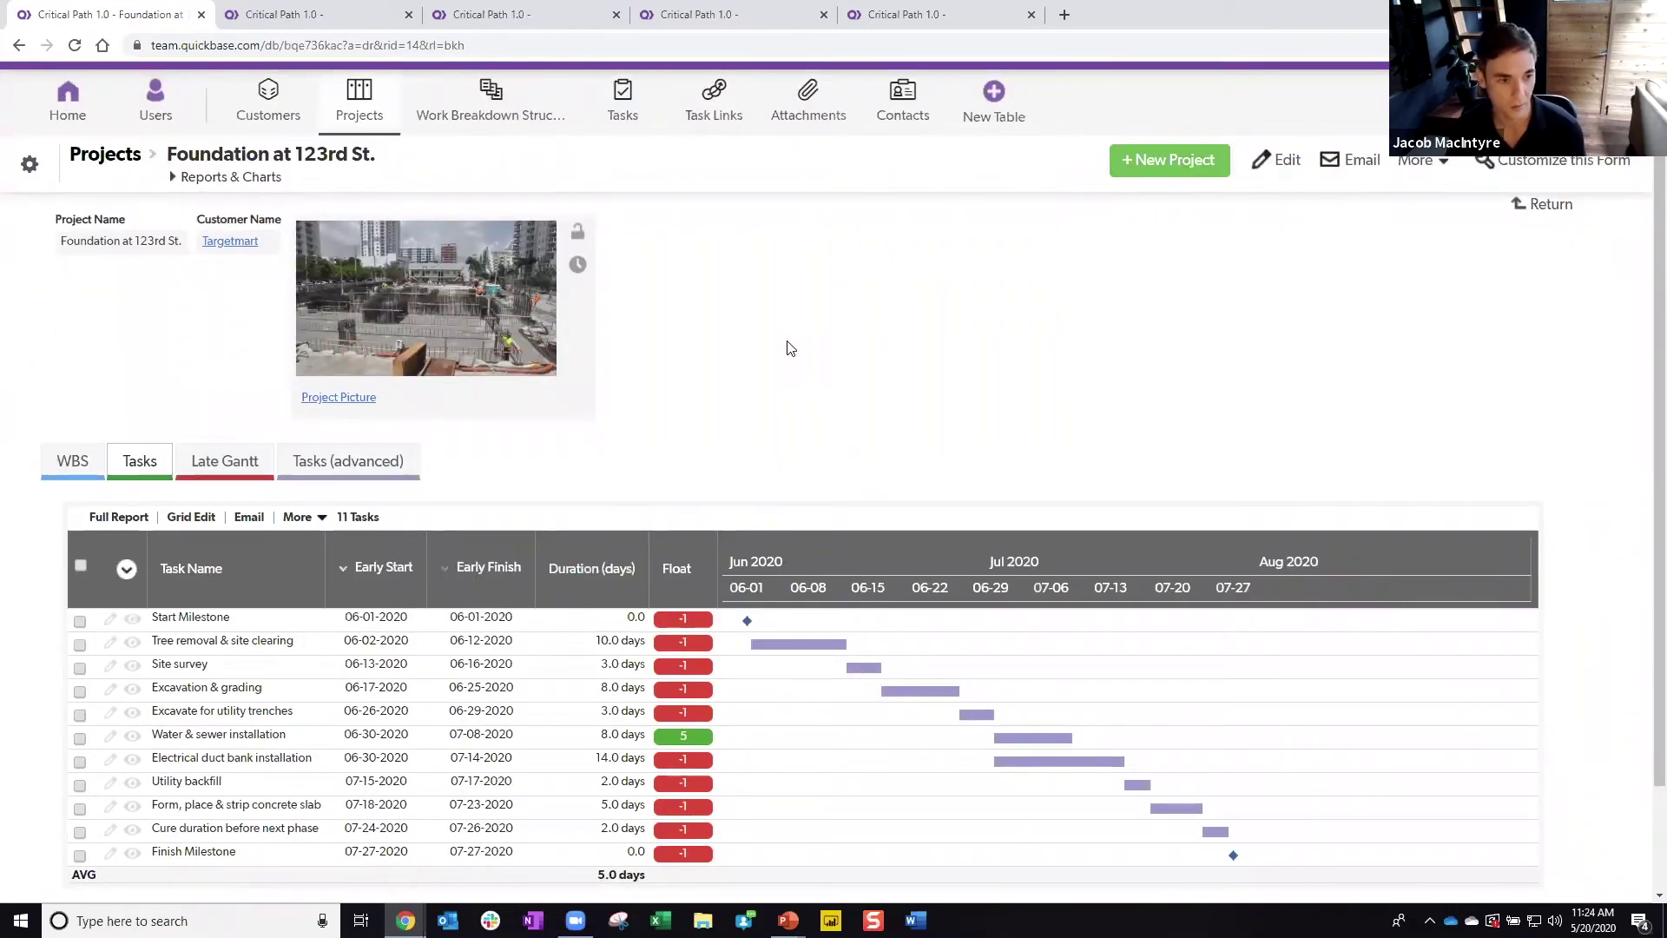
pyautogui.scroll(-1, 758, 312)
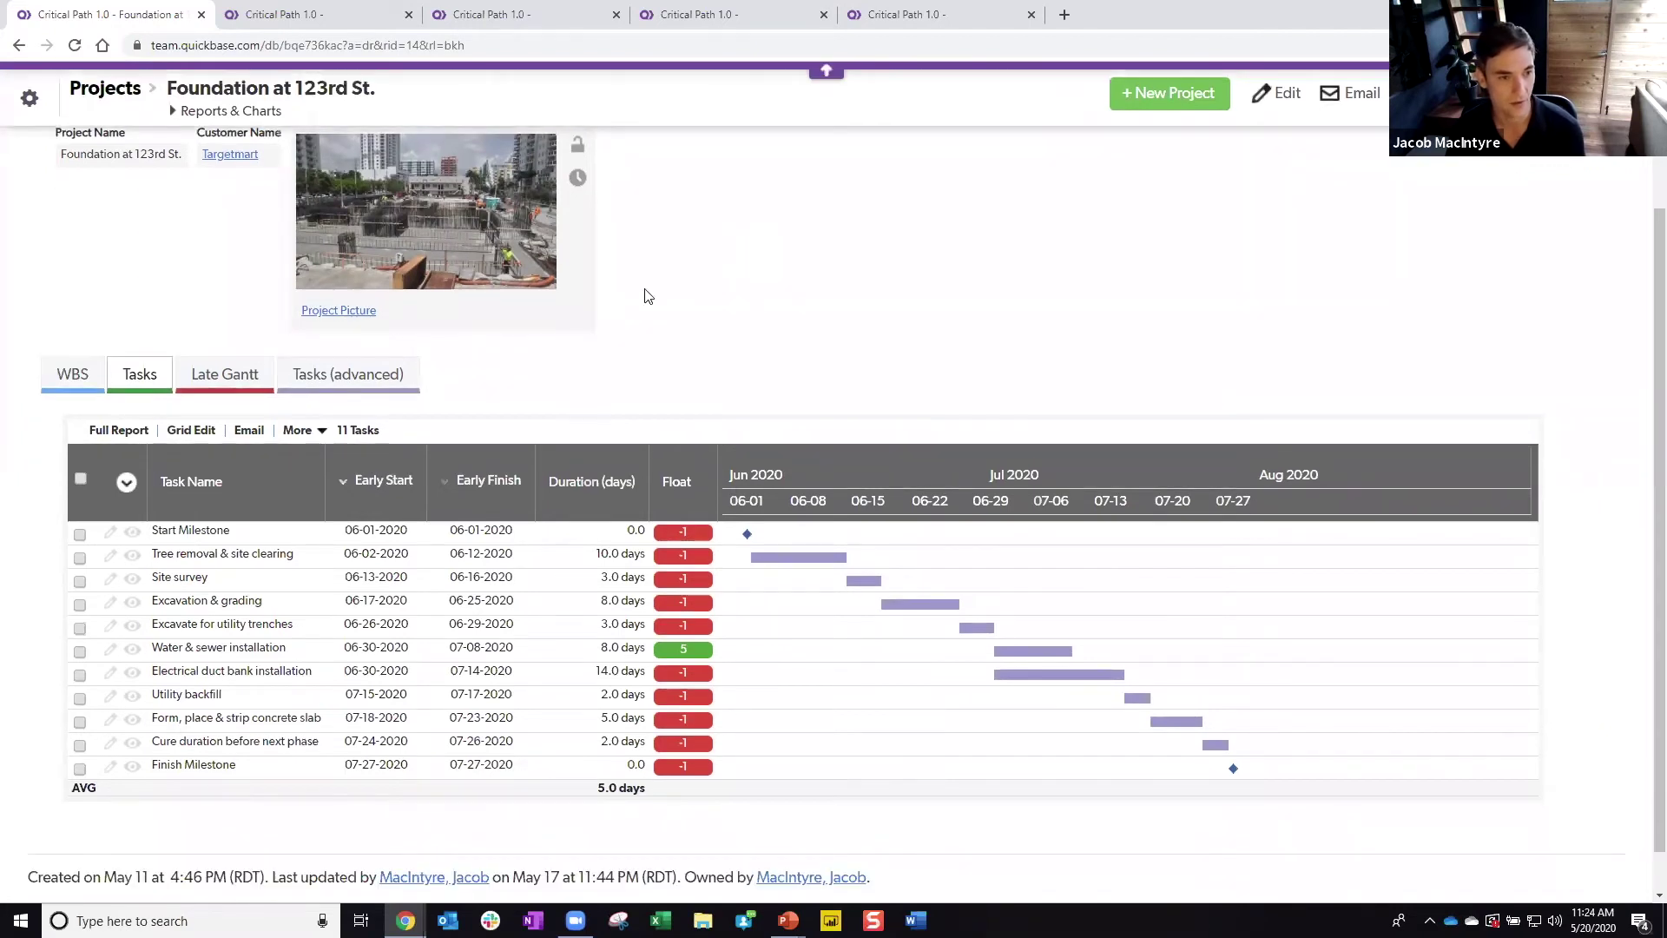
# Step: Check the project's WBS records and return to its Tasks report to examine the early finish of Tree removal & site clearing
pyautogui.click(87, 382)
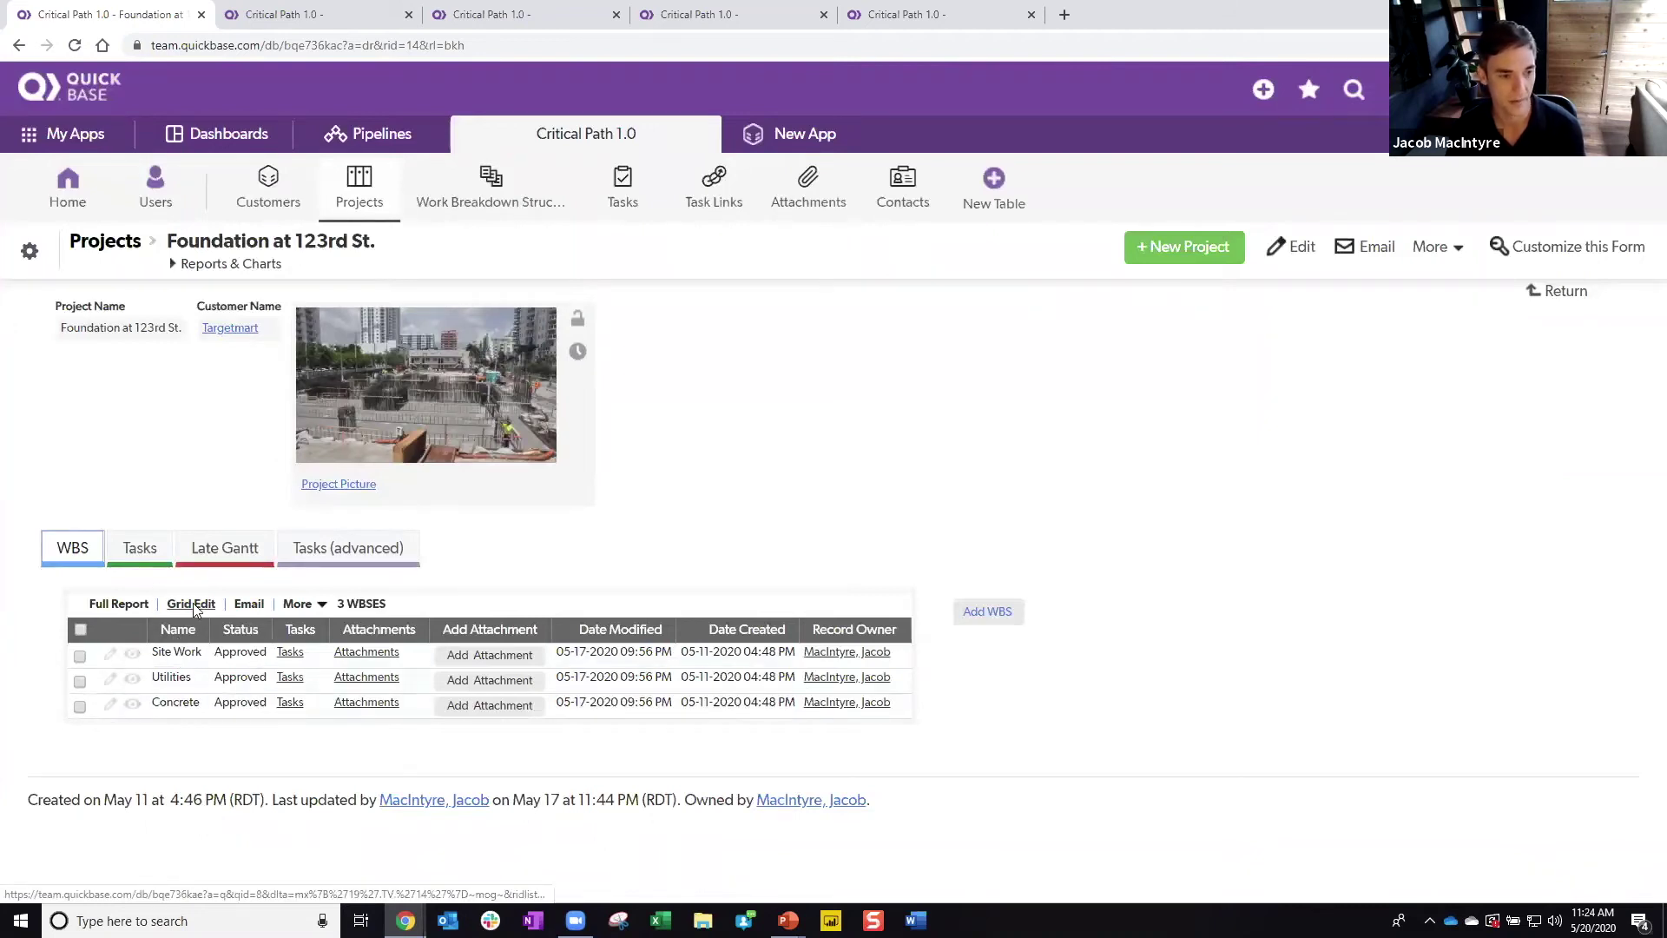
pyautogui.click(138, 547)
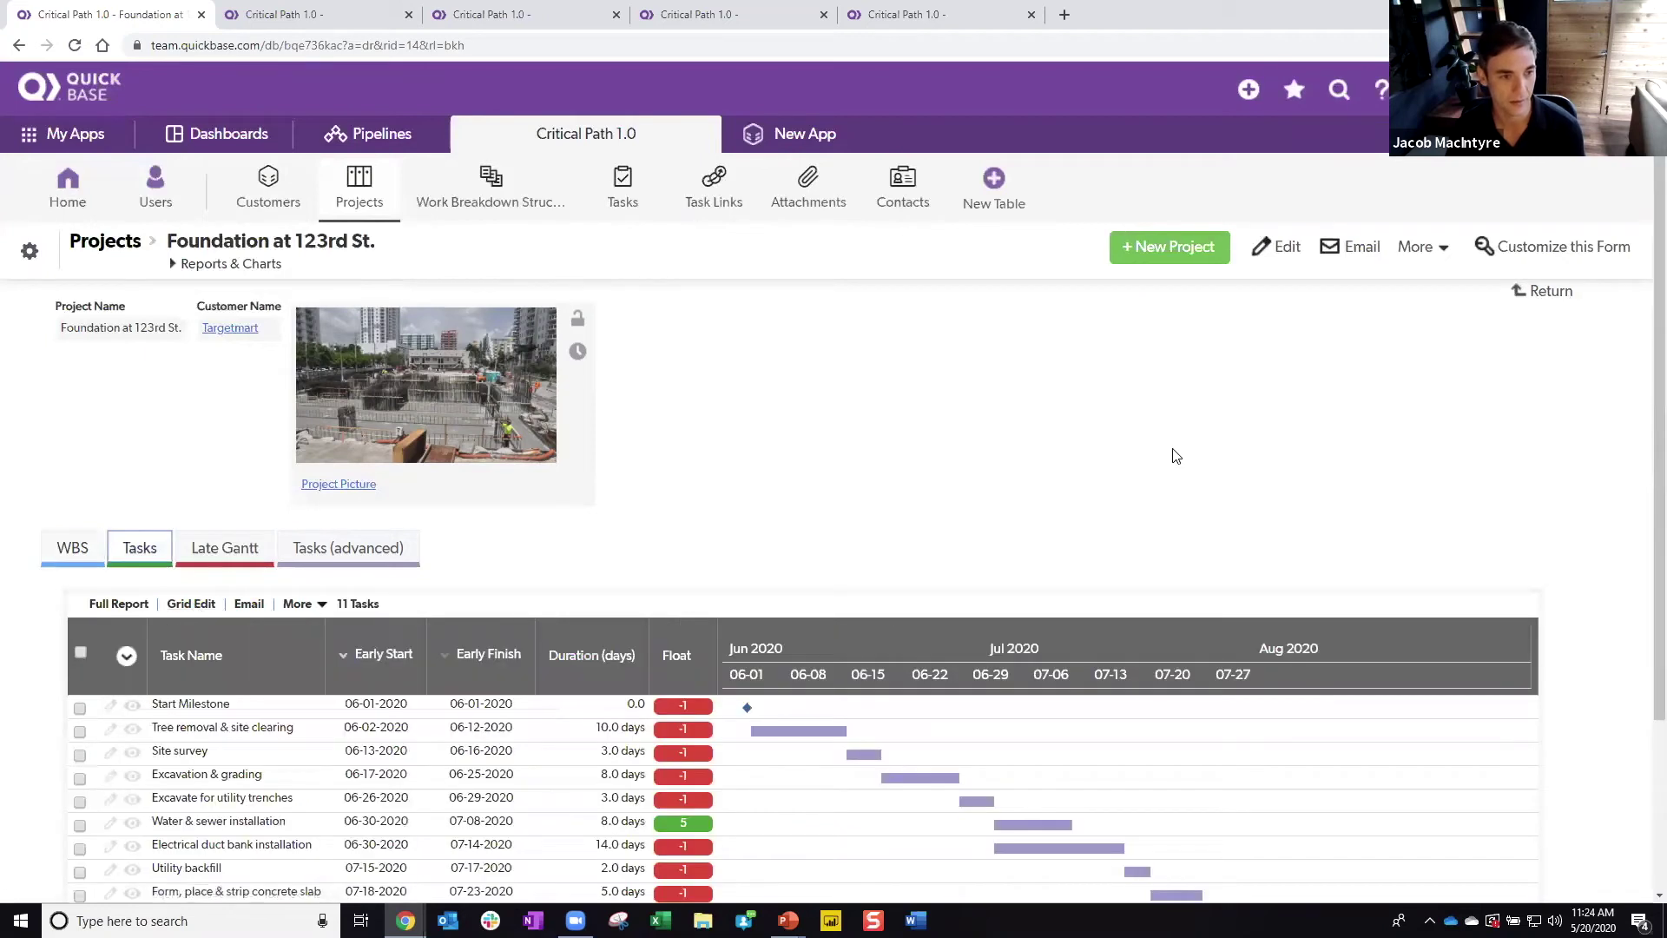
pyautogui.scroll(-3, 1041, 347)
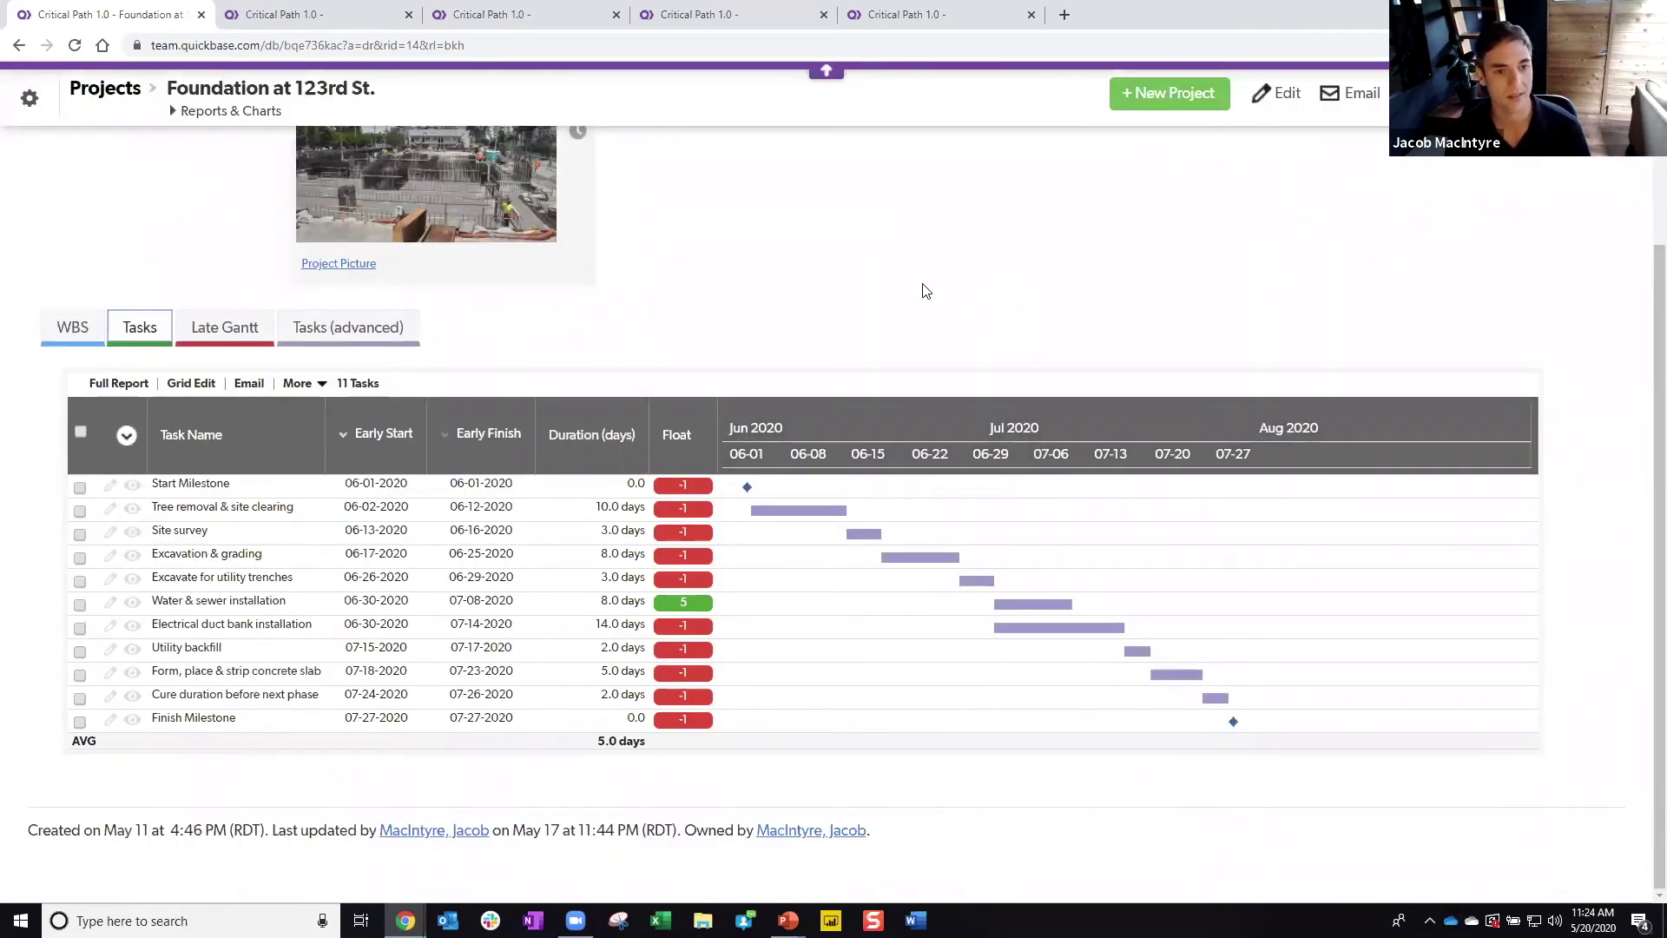
pyautogui.scroll(1, 879, 259)
pyautogui.scroll(-1, 879, 259)
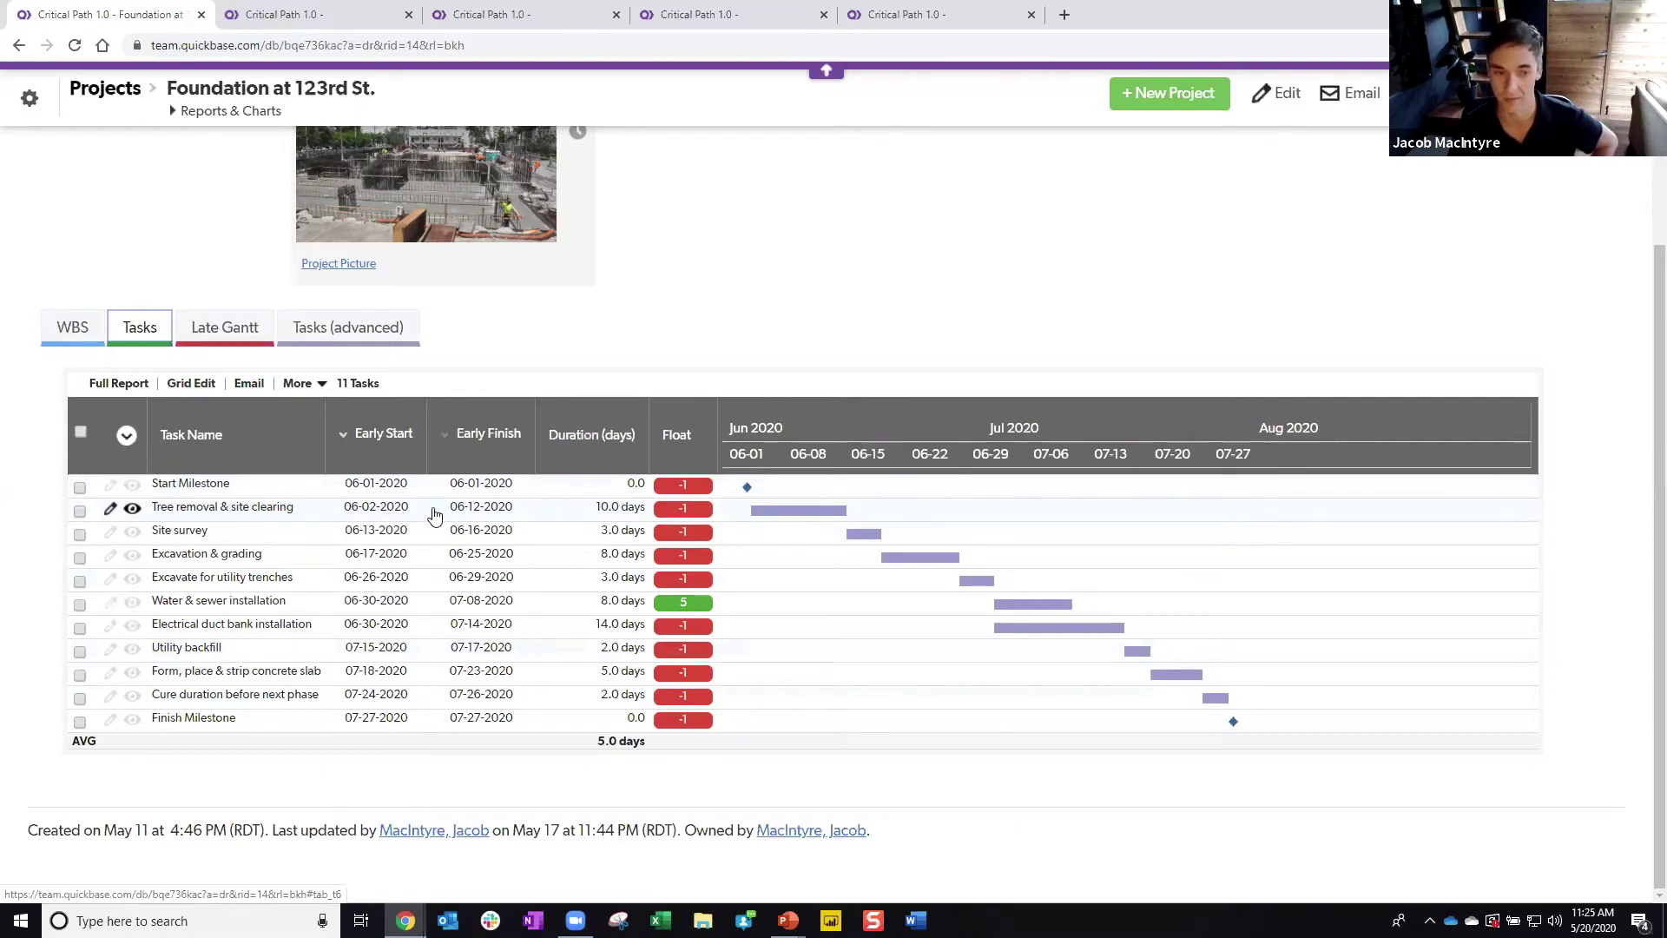
pyautogui.moveTo(450, 507); pyautogui.dragTo(514, 509)
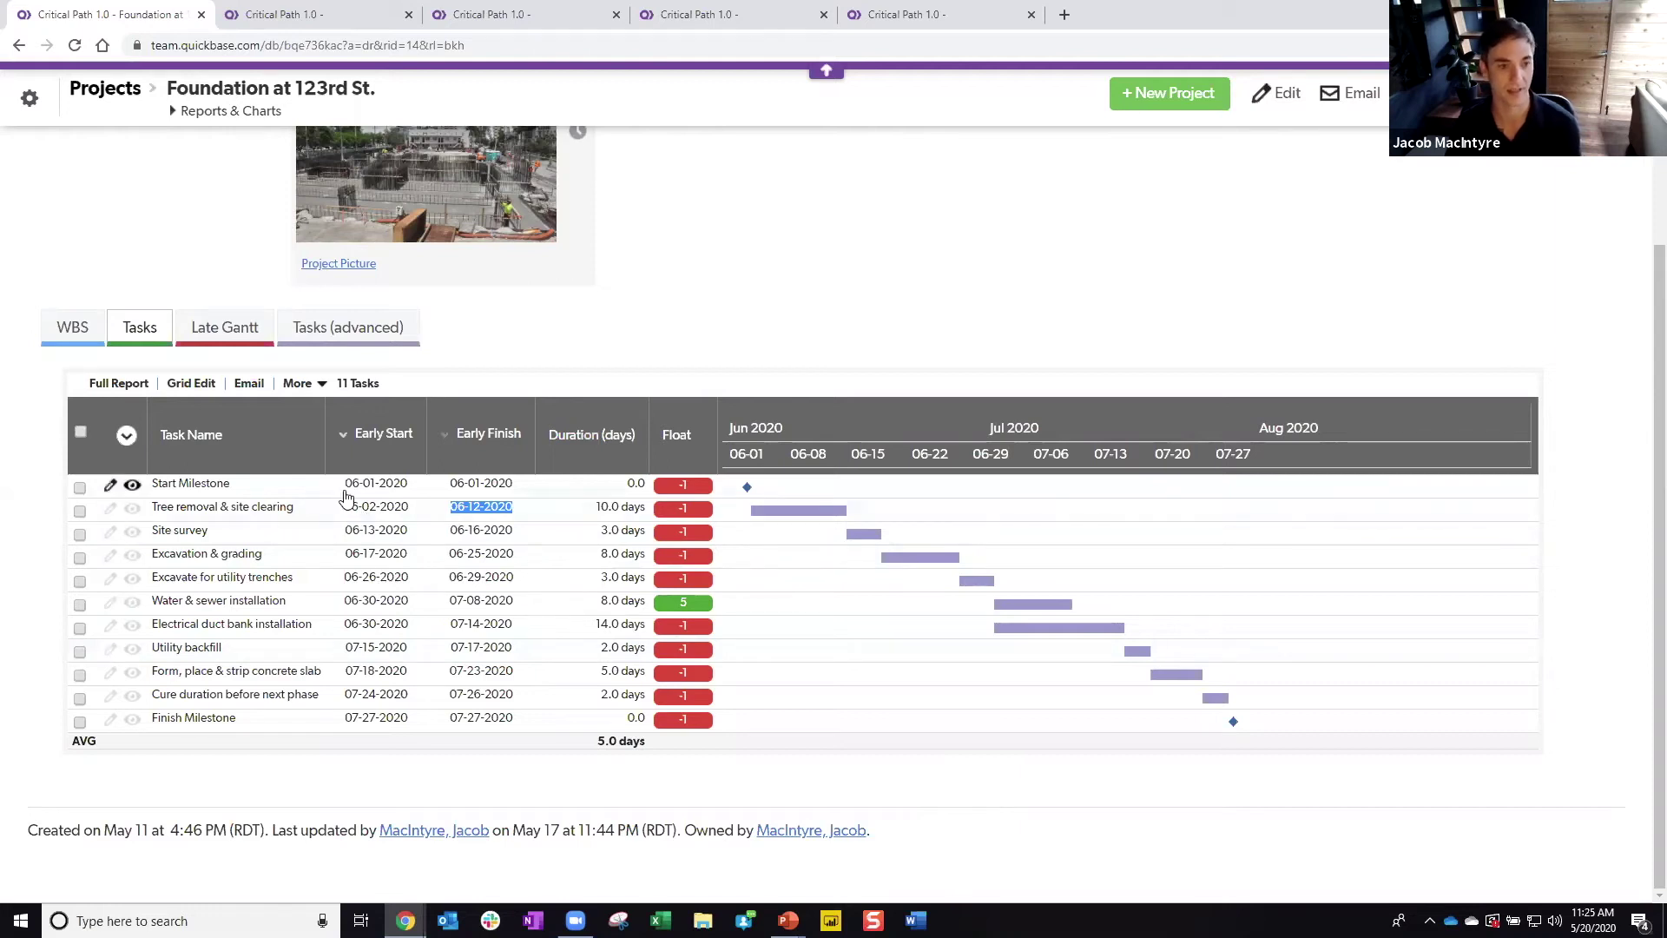
pyautogui.click(474, 744)
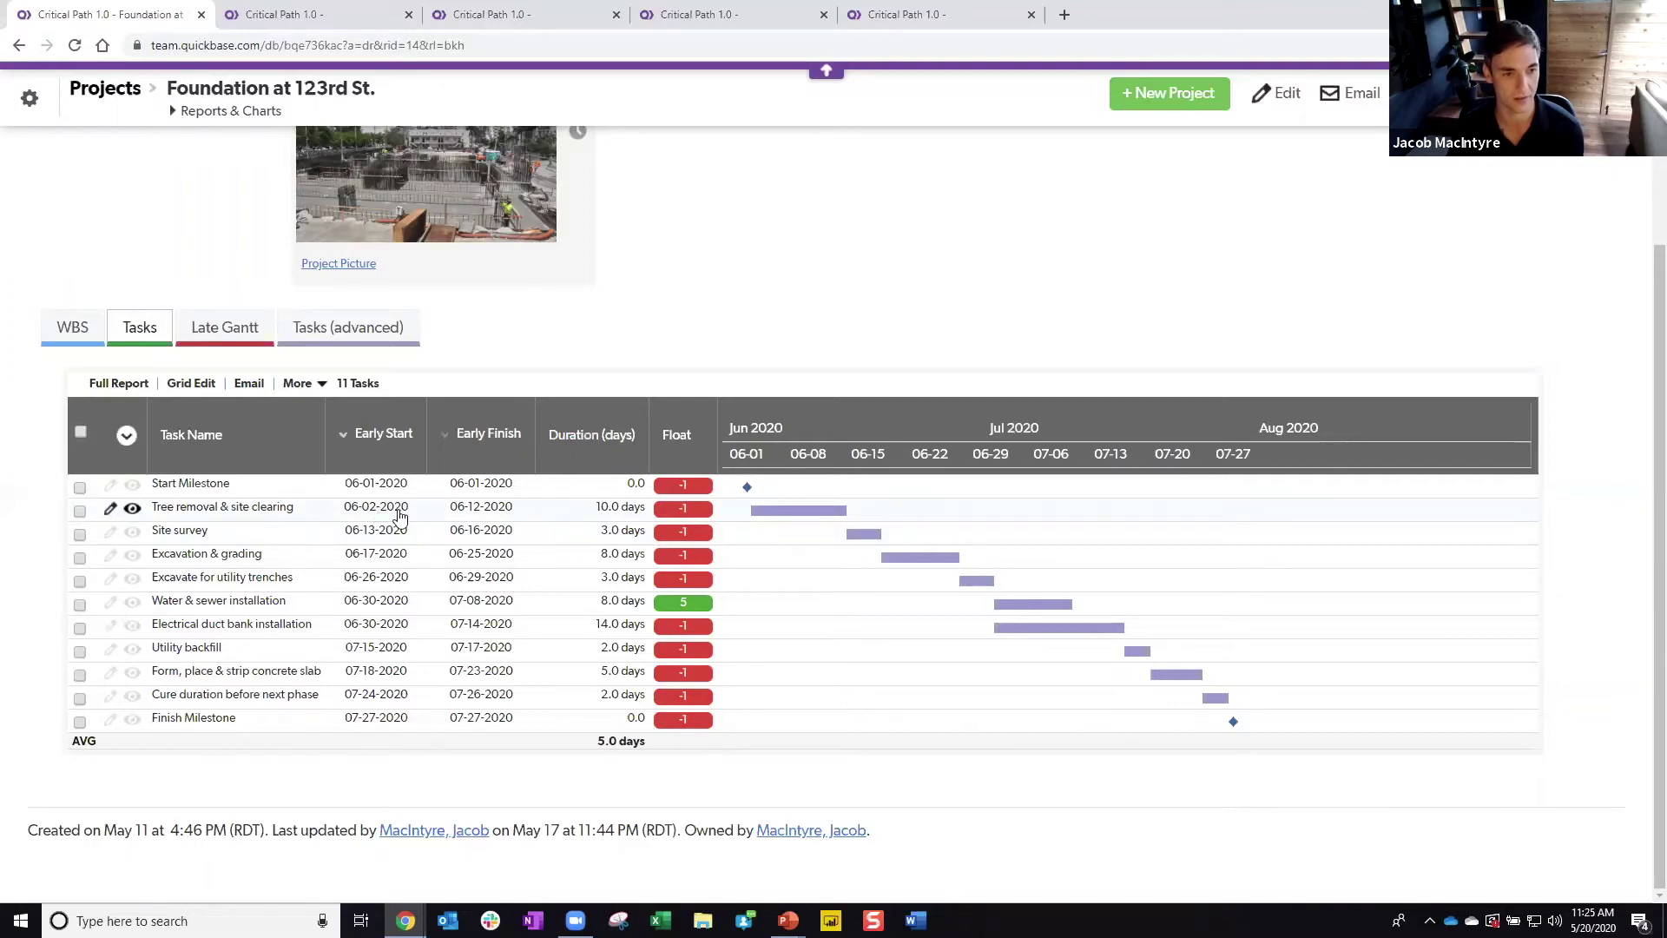
# Step: Open the Tree removal & site clearing task to review its predecessor and successor links, and glance at the Early Start field formula
pyautogui.click(469, 514)
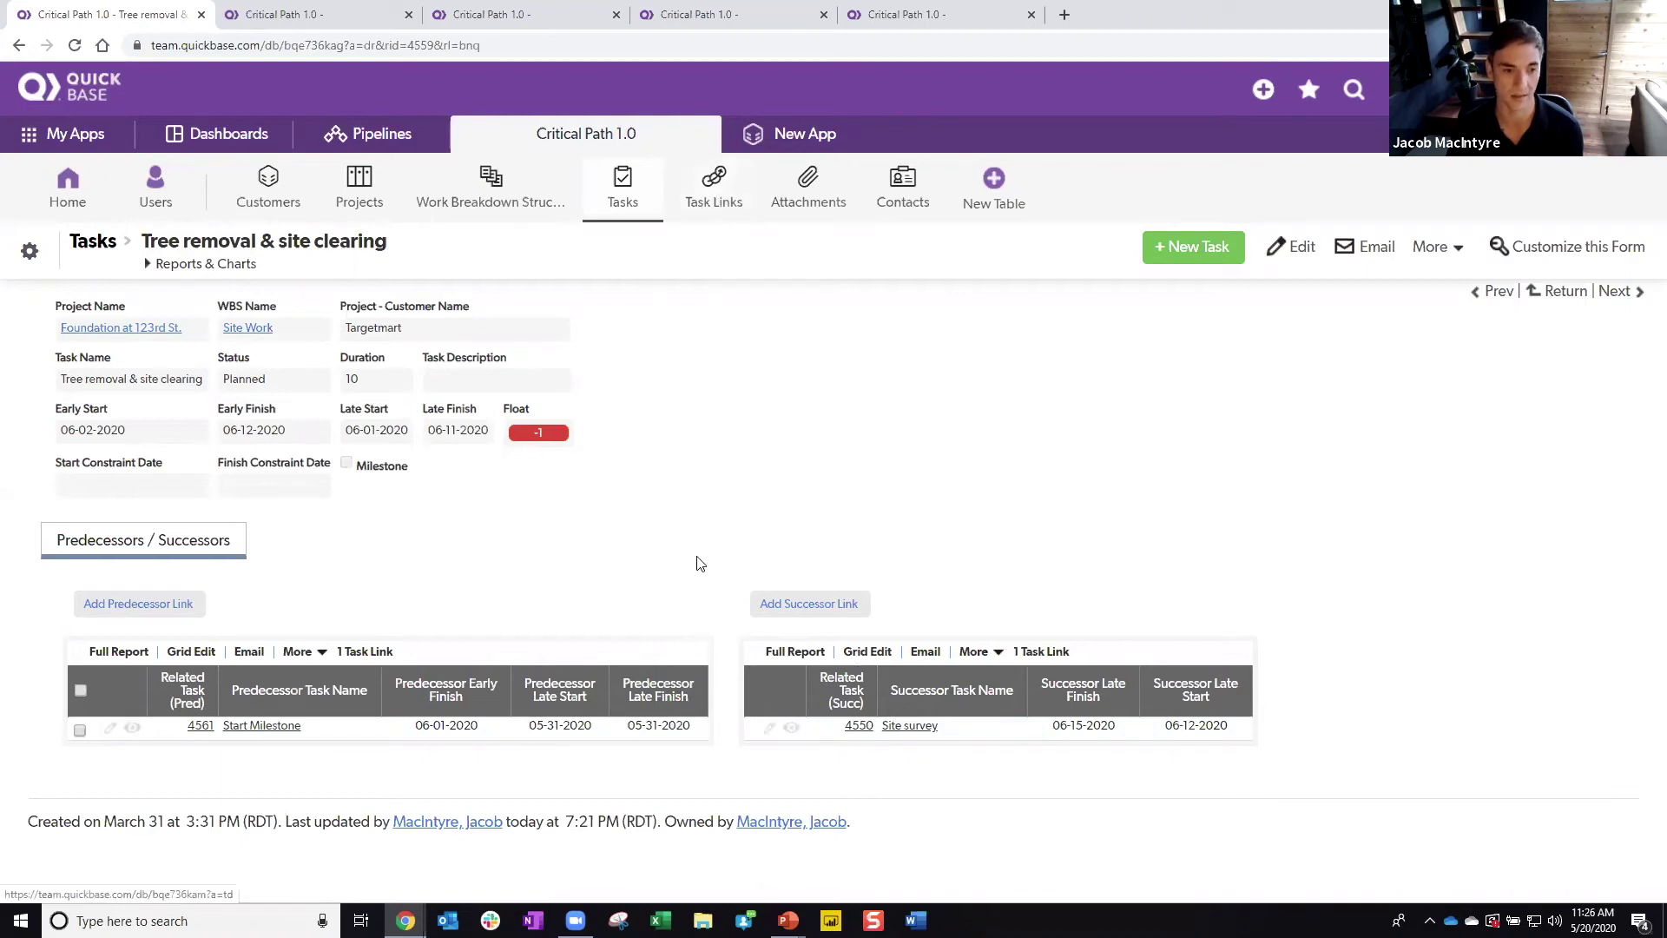
pyautogui.moveTo(104, 380); pyautogui.dragTo(252, 358)
pyautogui.click(438, 669)
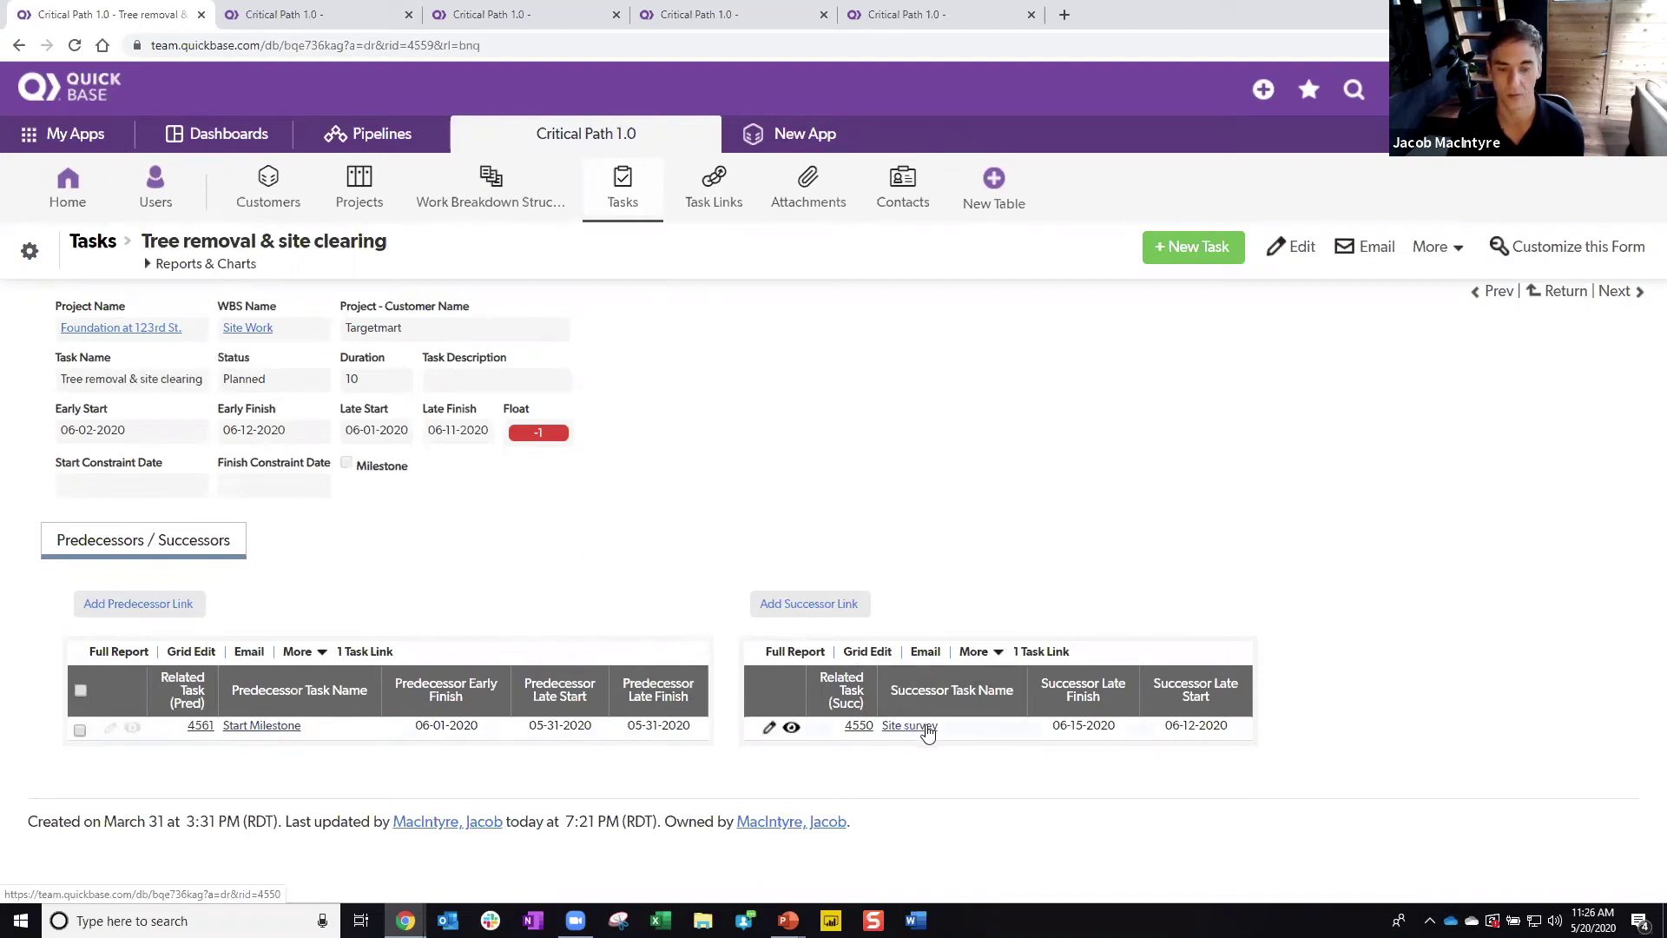
pyautogui.moveTo(473, 484); pyautogui.dragTo(364, 509)
pyautogui.click(597, 639)
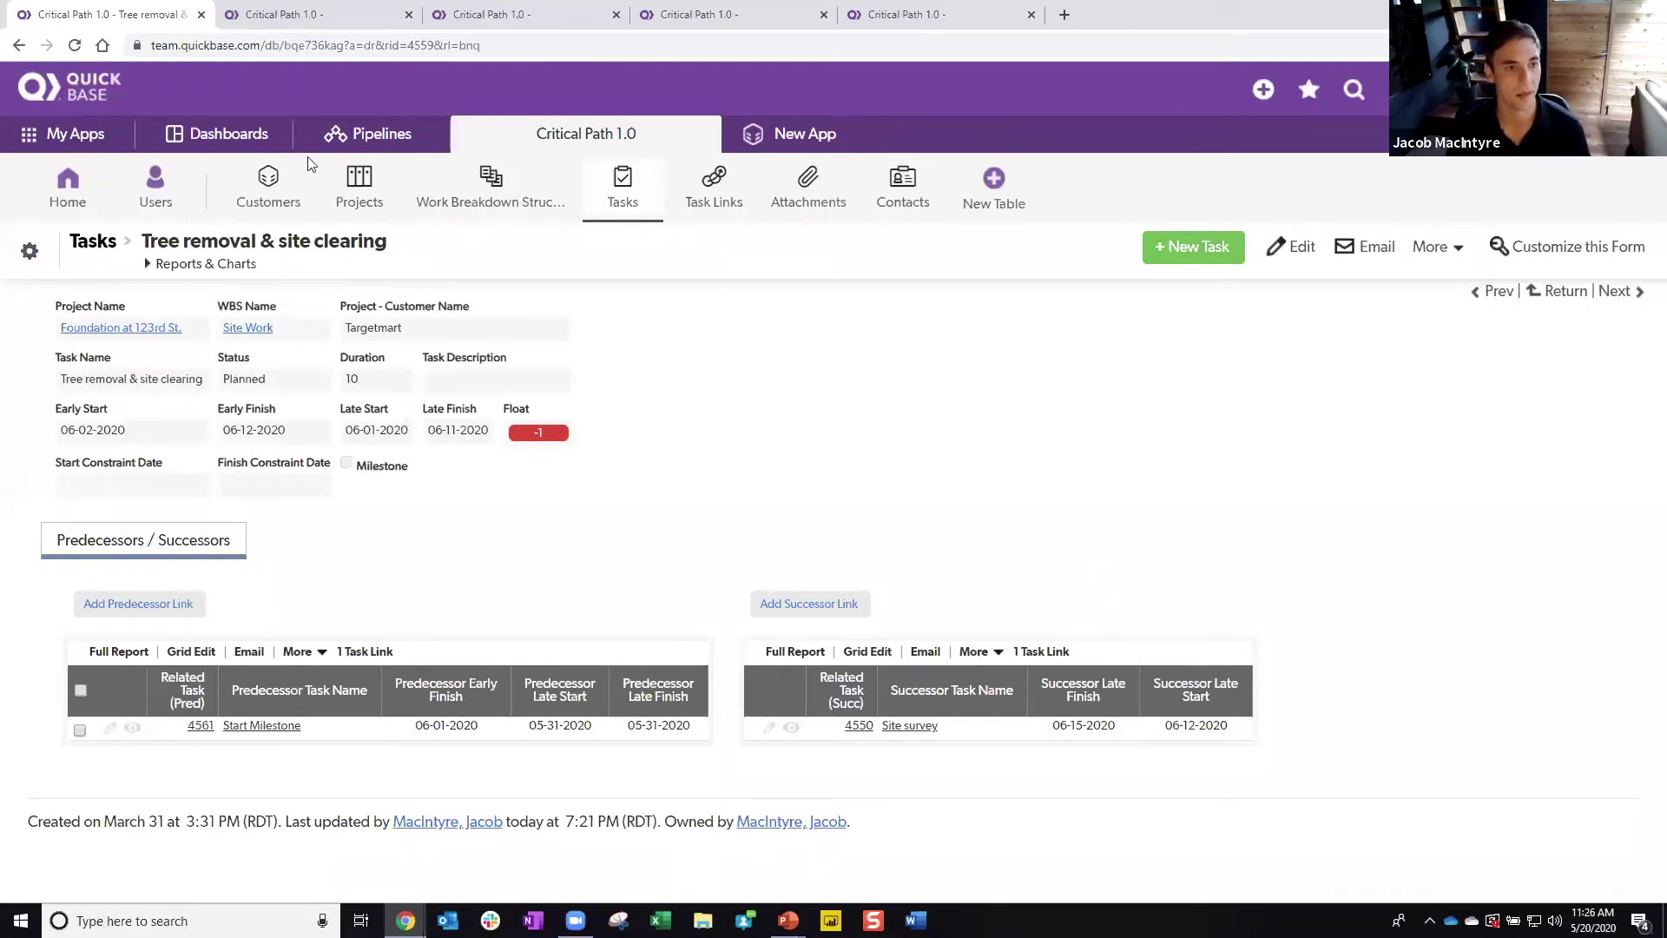
pyautogui.click(305, 10)
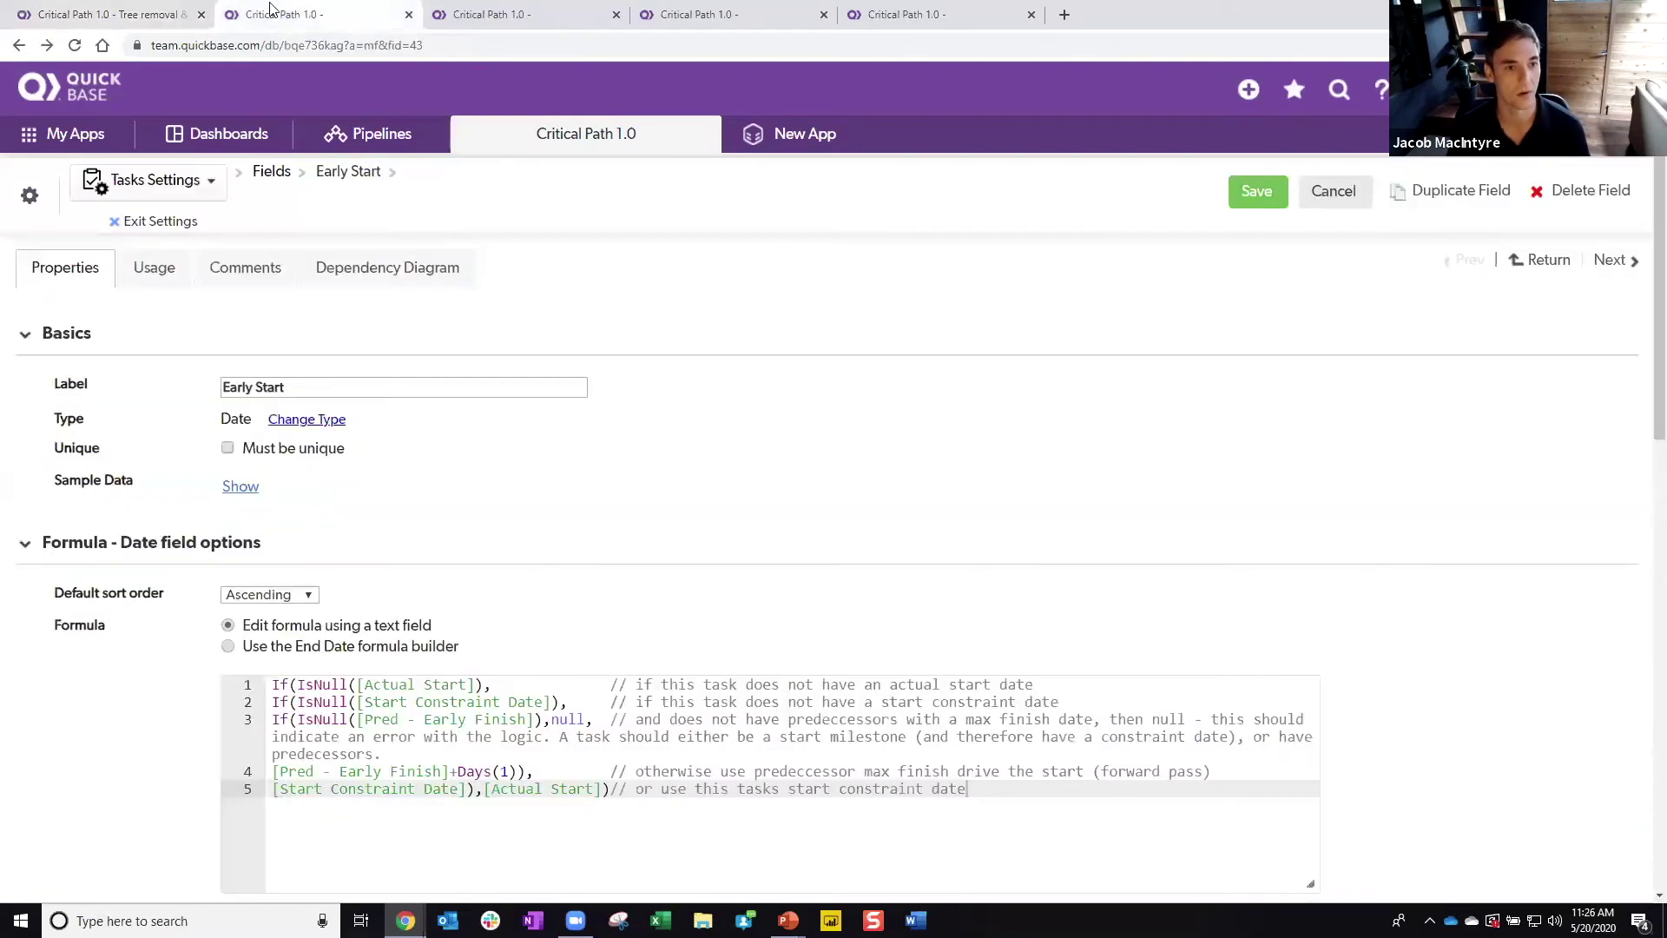
pyautogui.click(122, 15)
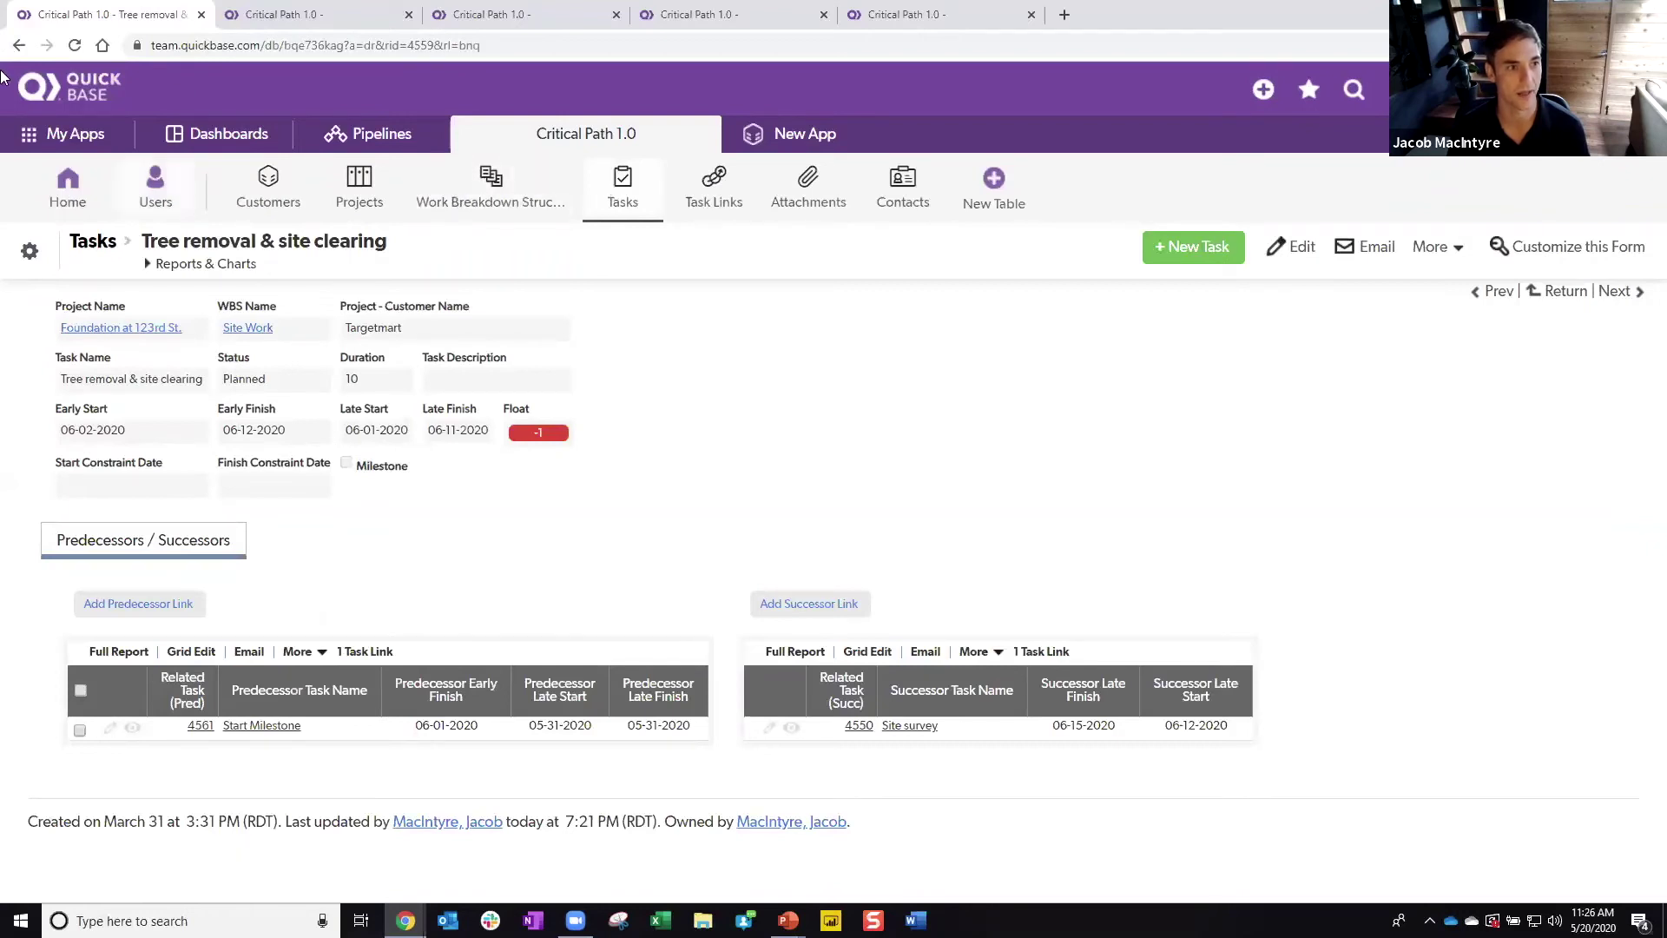
# Step: Go back to the Foundation at 123rd St. project and bring up its Tasks (advanced) report
pyautogui.click(19, 46)
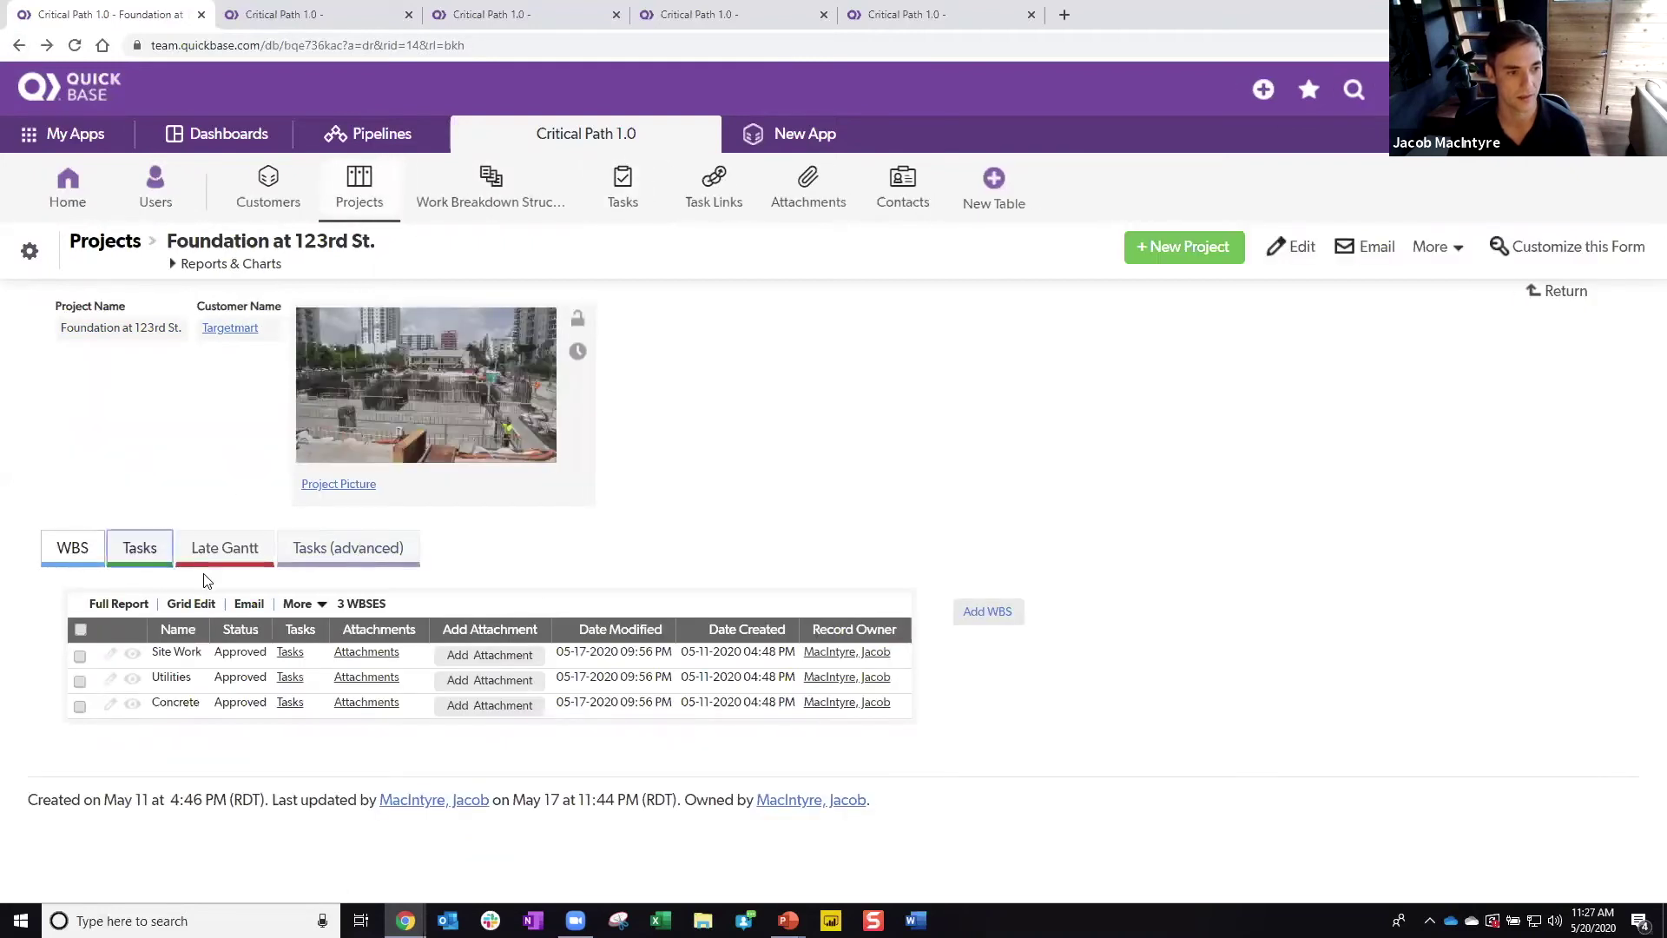
pyautogui.click(202, 559)
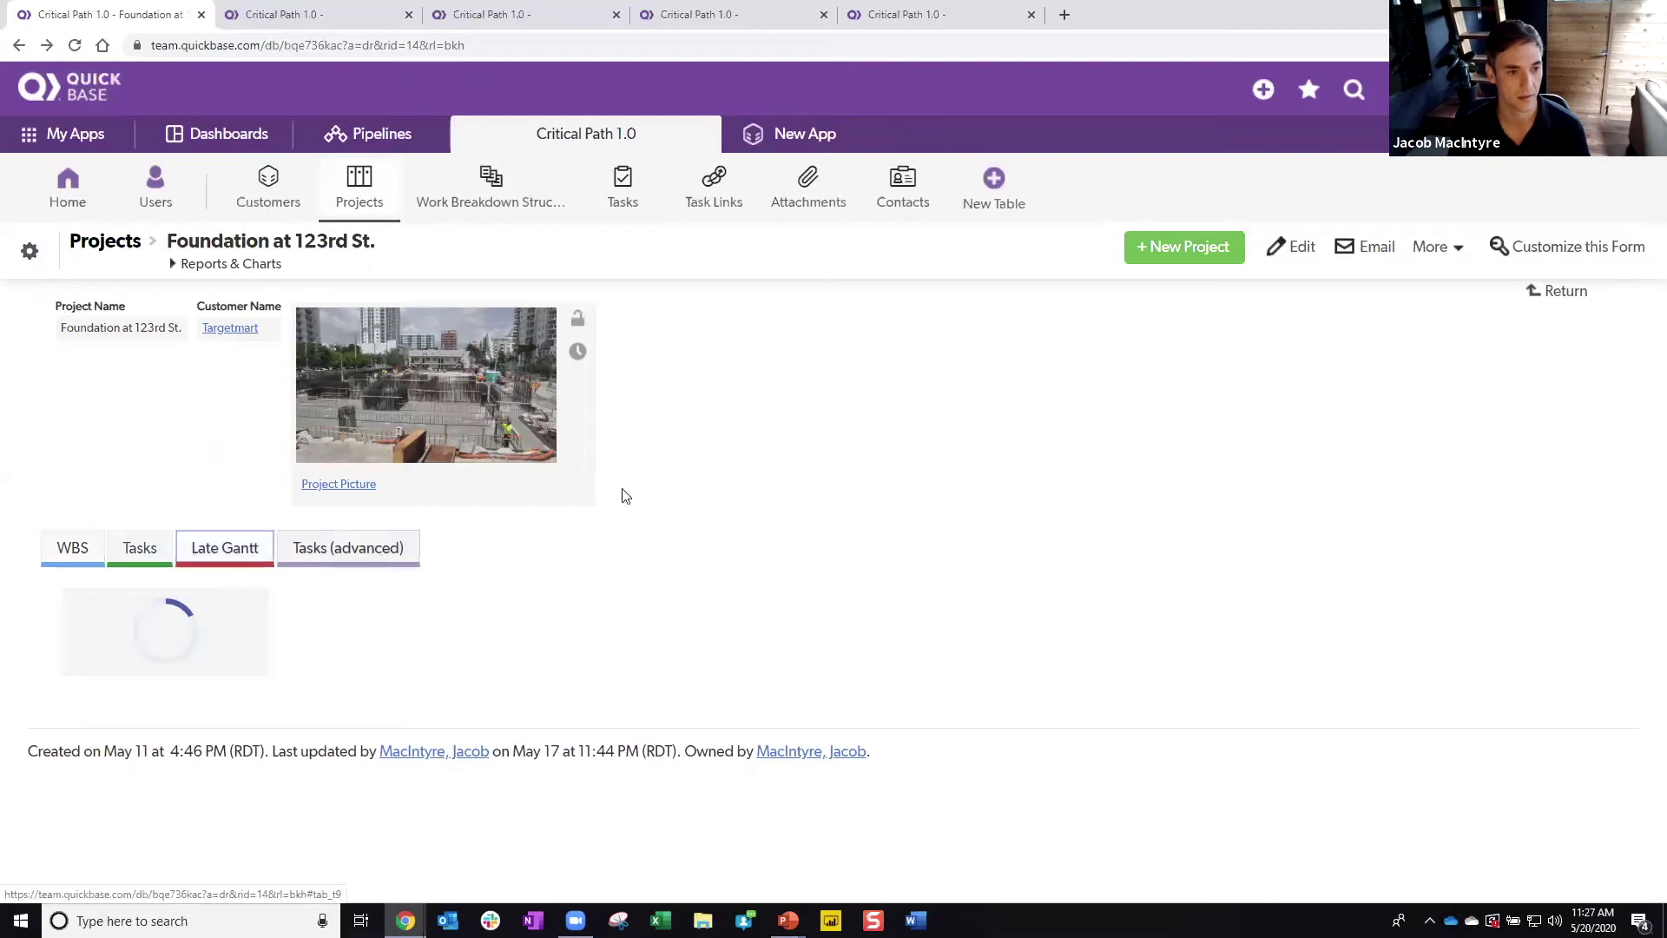
pyautogui.scroll(-3, 781, 390)
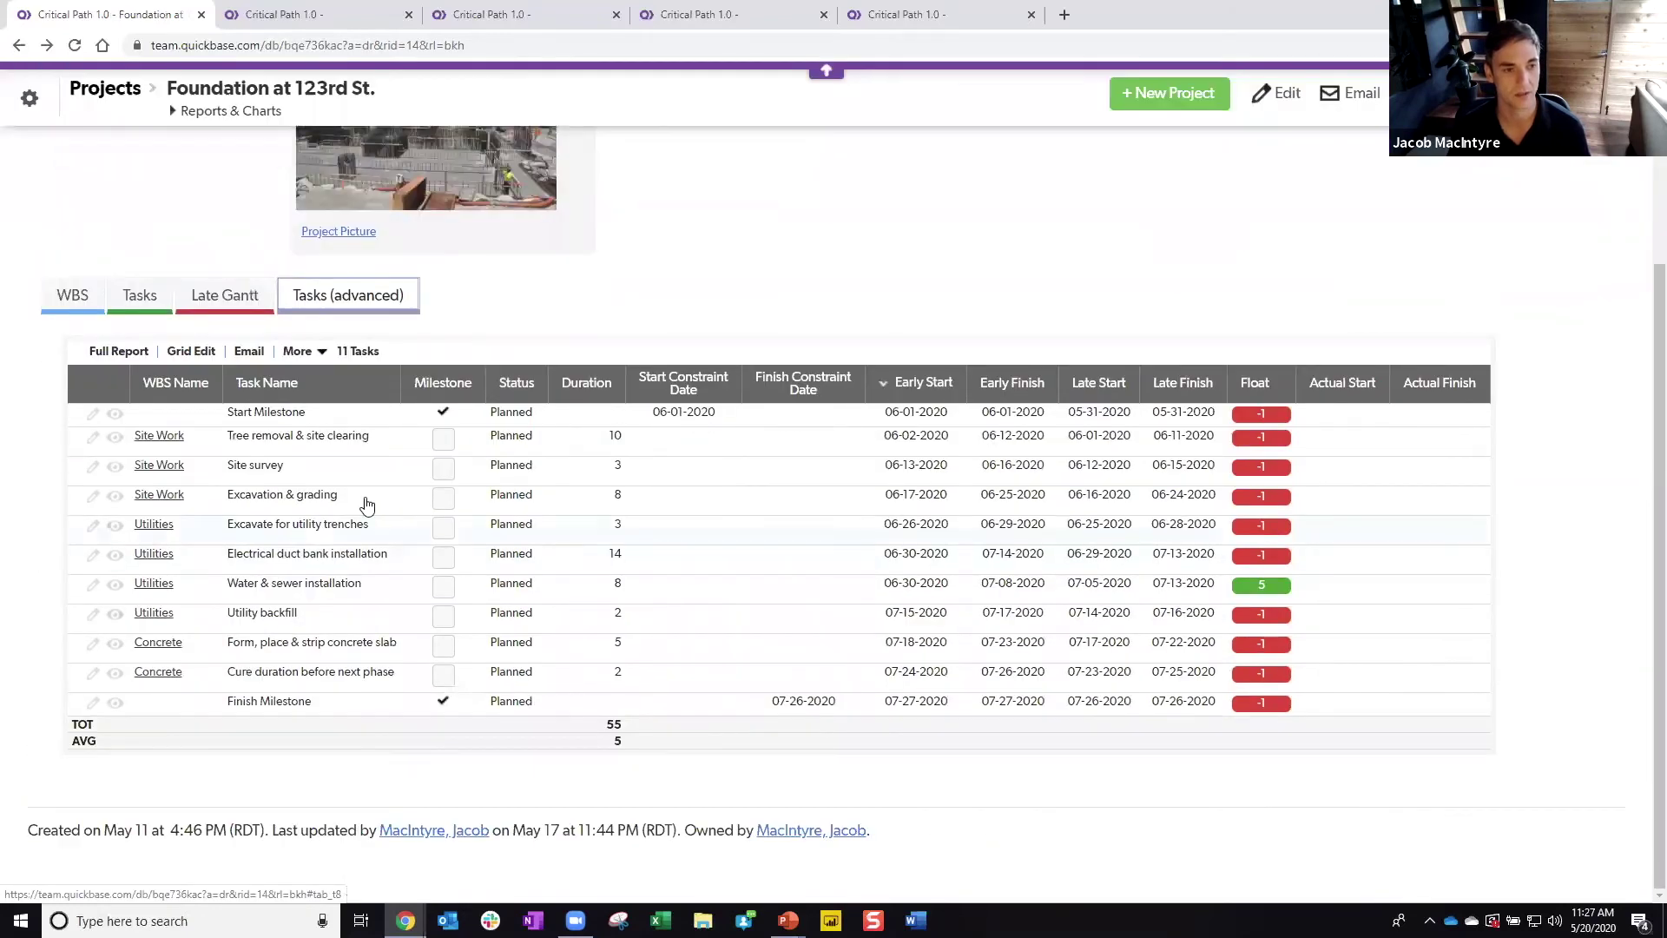
pyautogui.scroll(1, 573, 608)
pyautogui.scroll(-1, 574, 608)
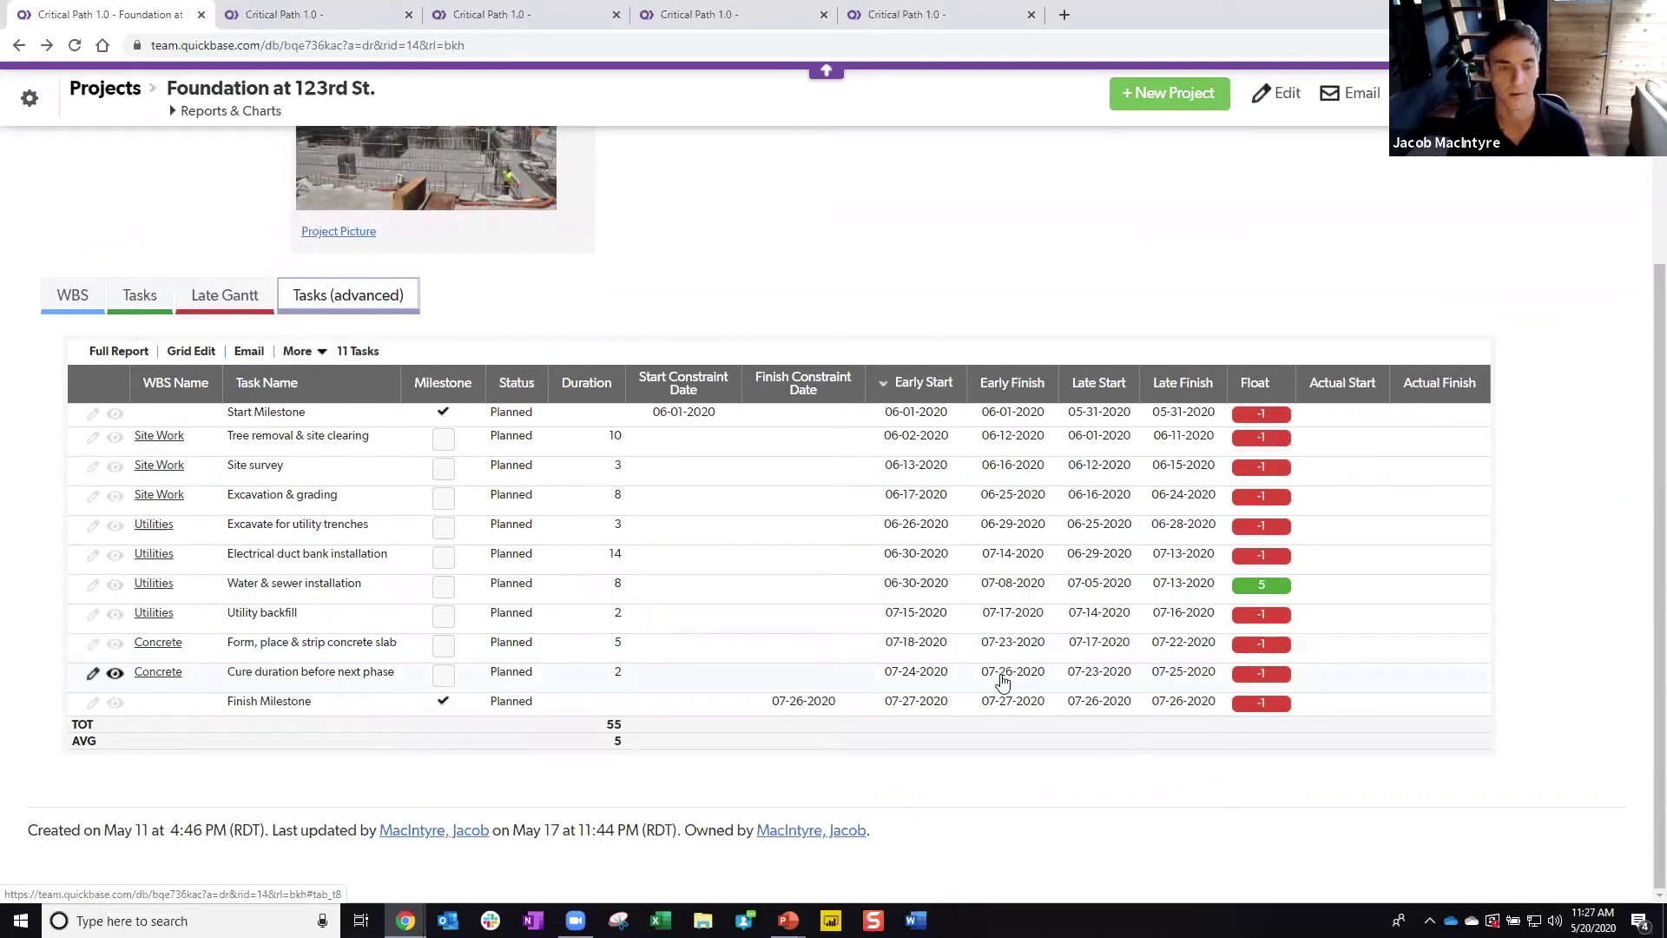
# Step: Inspect the Start Milestone's start constraint date and the Finish Milestone's finish constraint date in the advanced task report
pyautogui.click(655, 417)
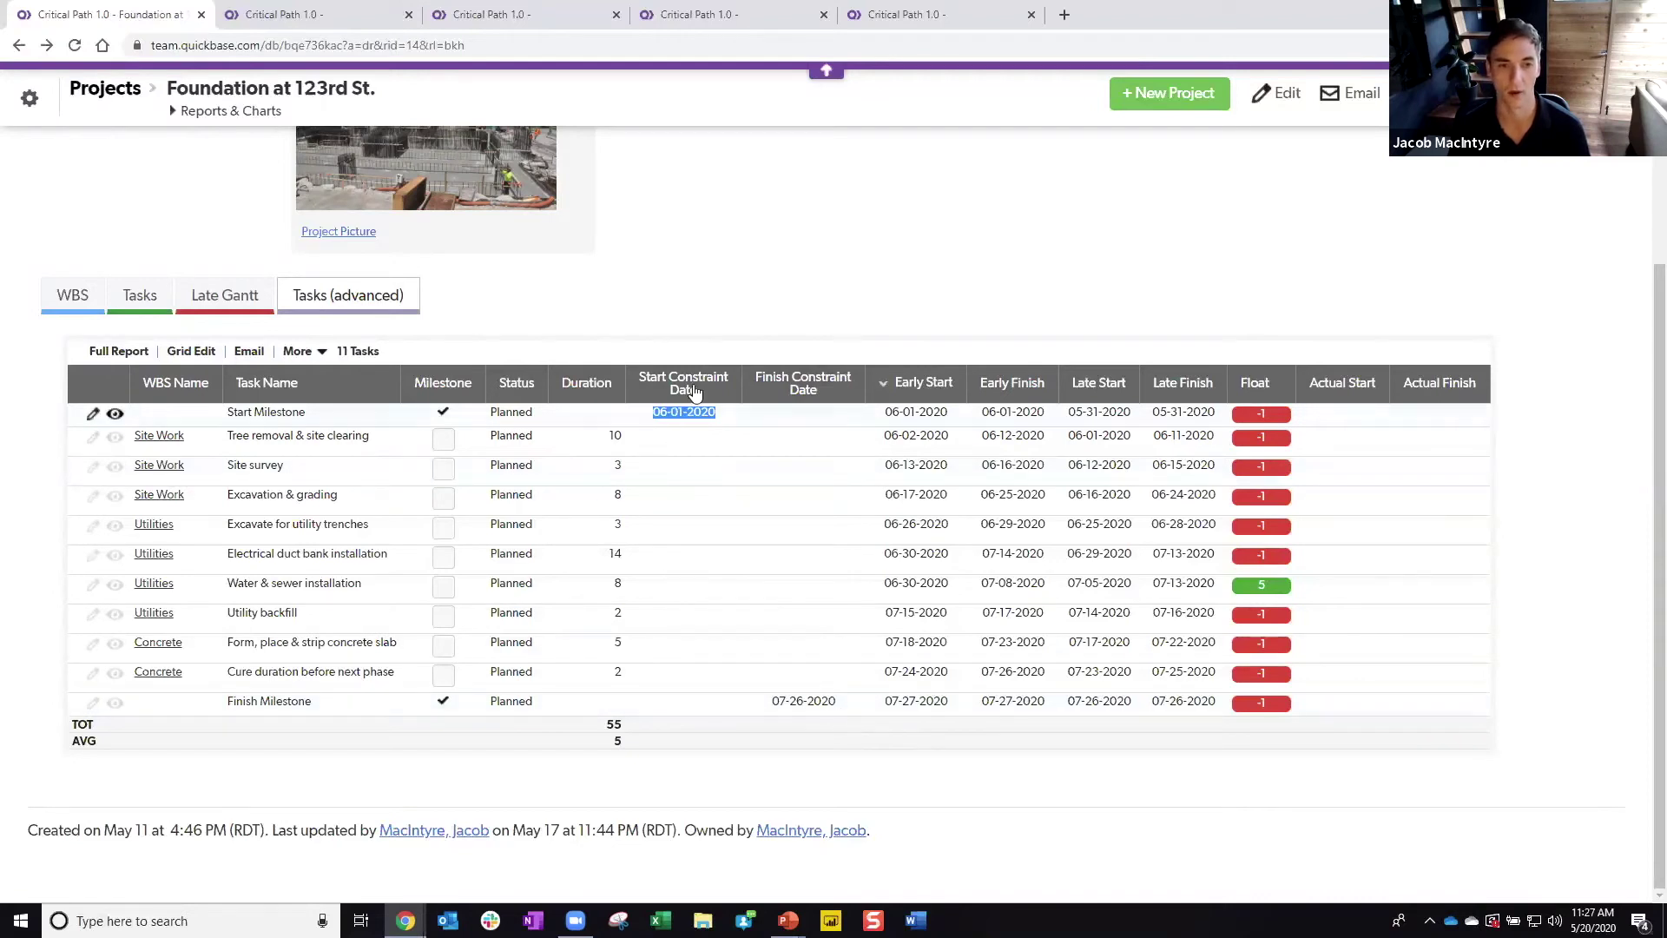
pyautogui.click(702, 323)
pyautogui.moveTo(696, 419); pyautogui.dragTo(734, 386)
pyautogui.click(731, 315)
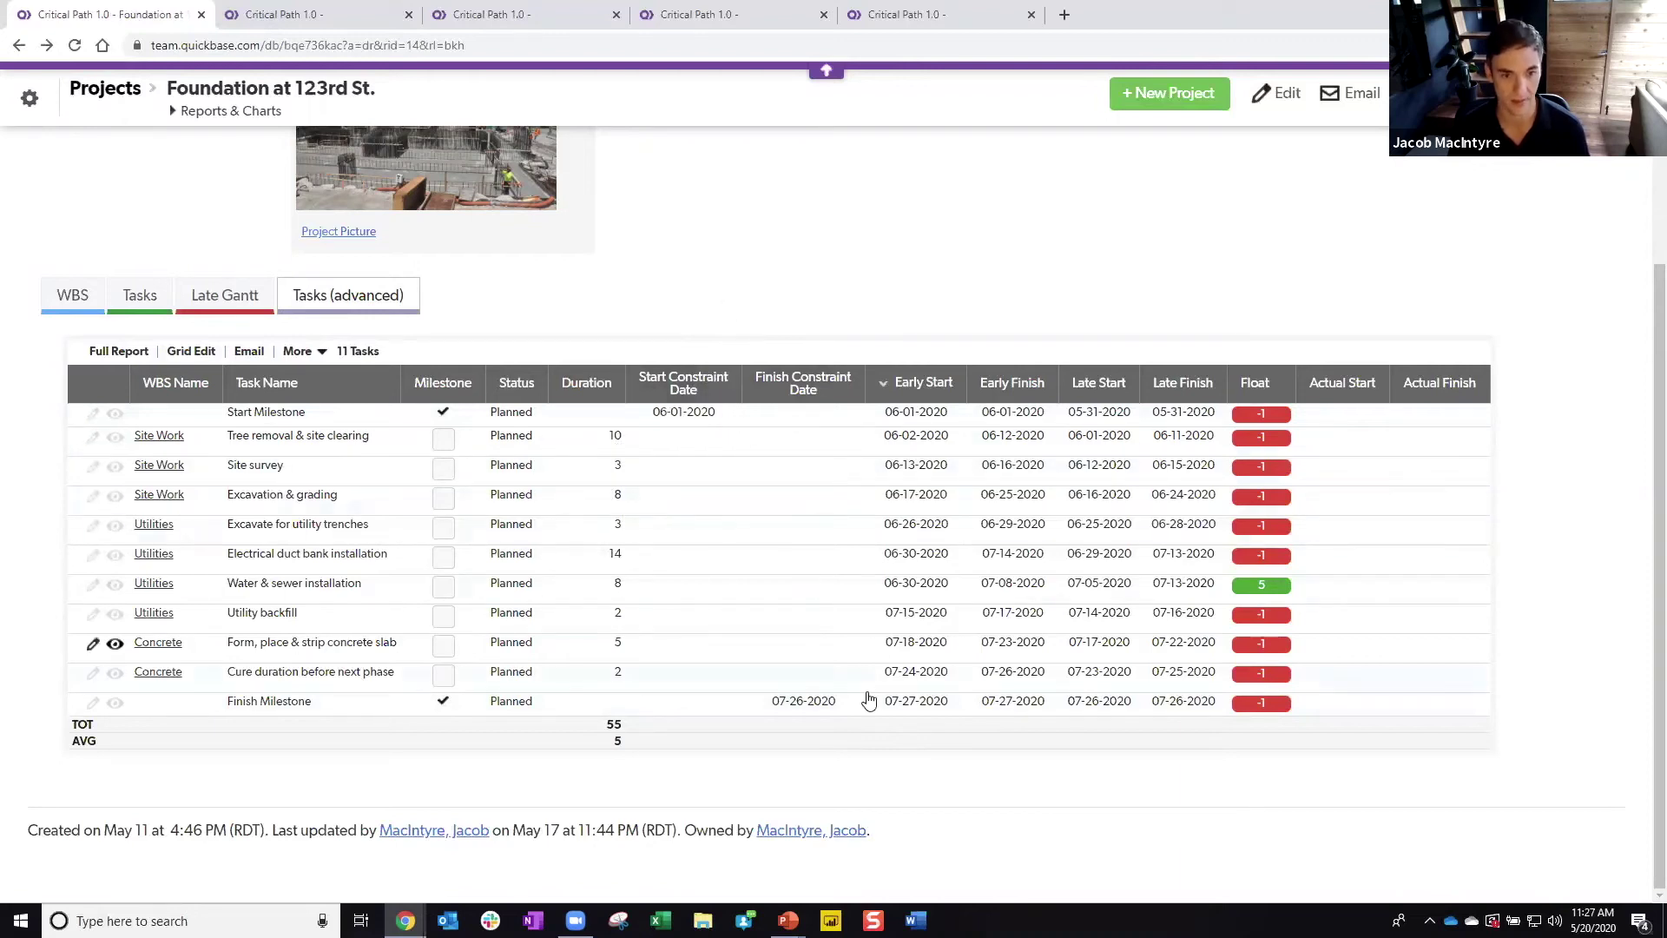
pyautogui.moveTo(771, 701); pyautogui.dragTo(837, 701)
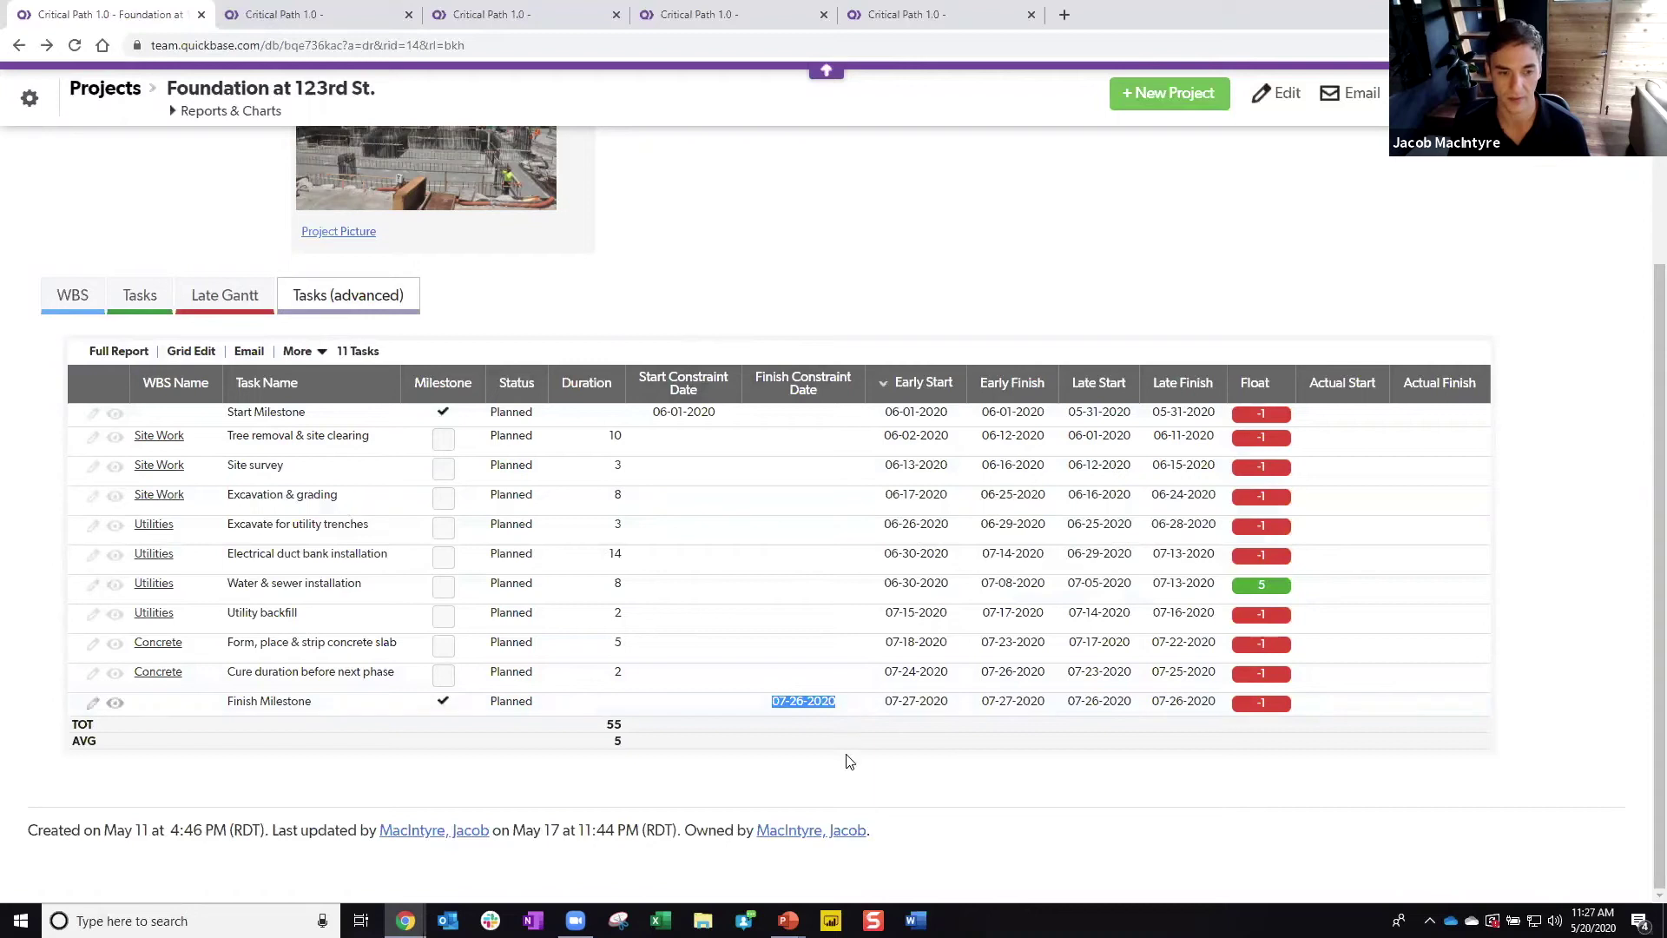
pyautogui.click(833, 781)
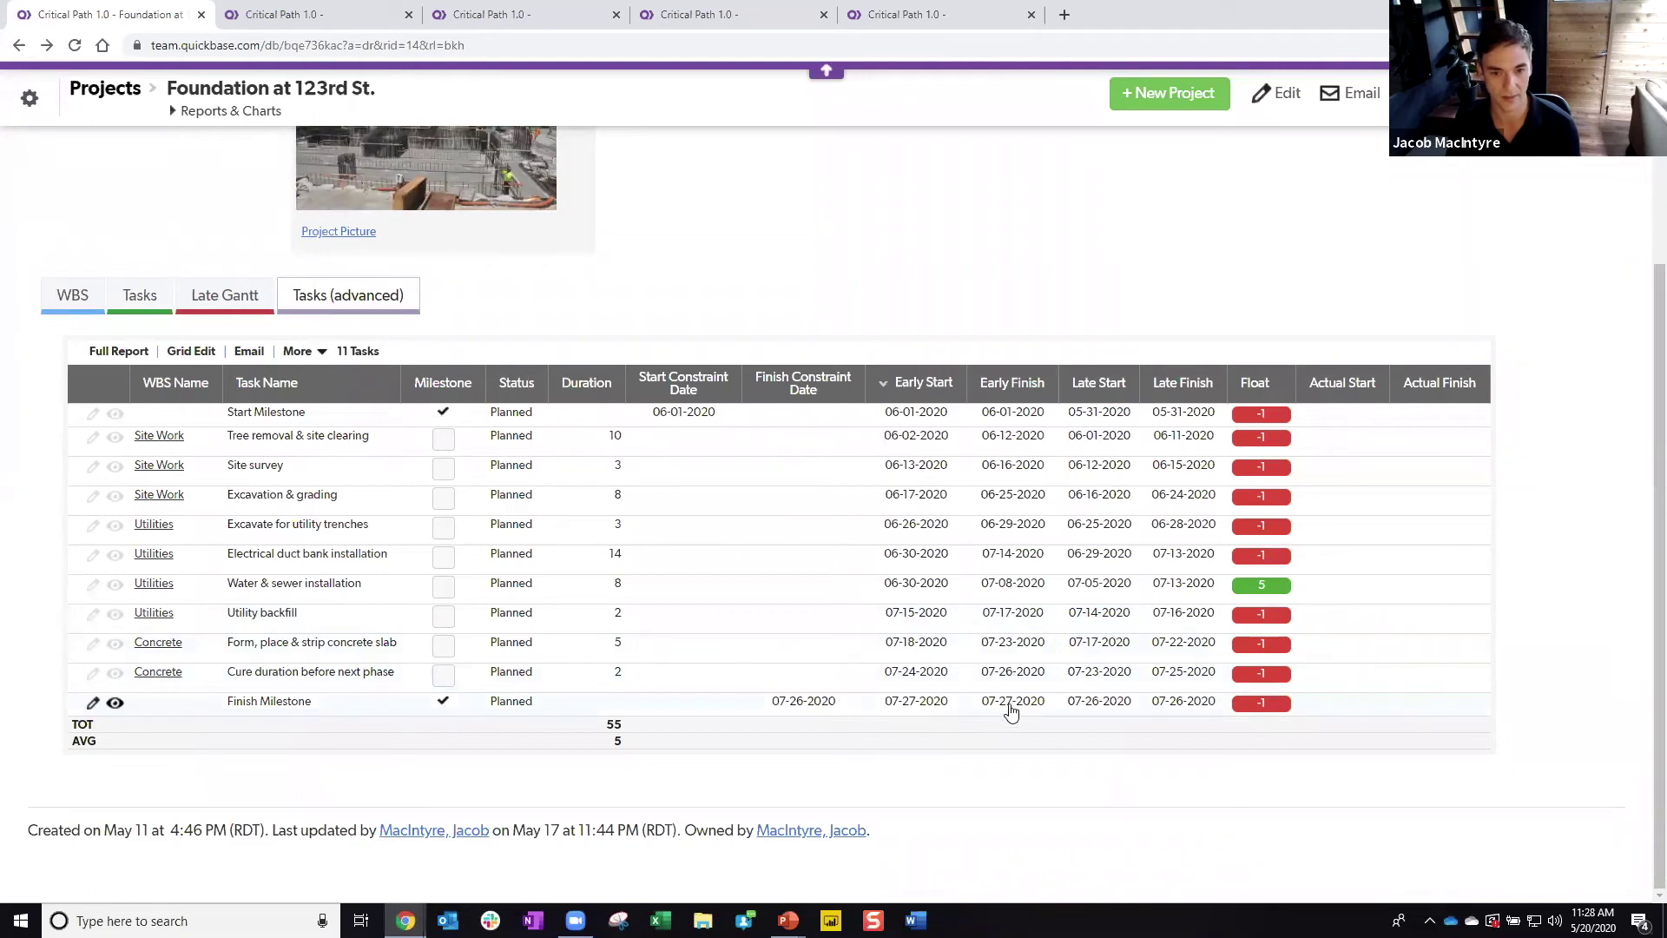
# Step: Compare the Finish Milestone's early finish with its finish constraint date
pyautogui.moveTo(988, 704); pyautogui.dragTo(1038, 705)
pyautogui.click(1049, 779)
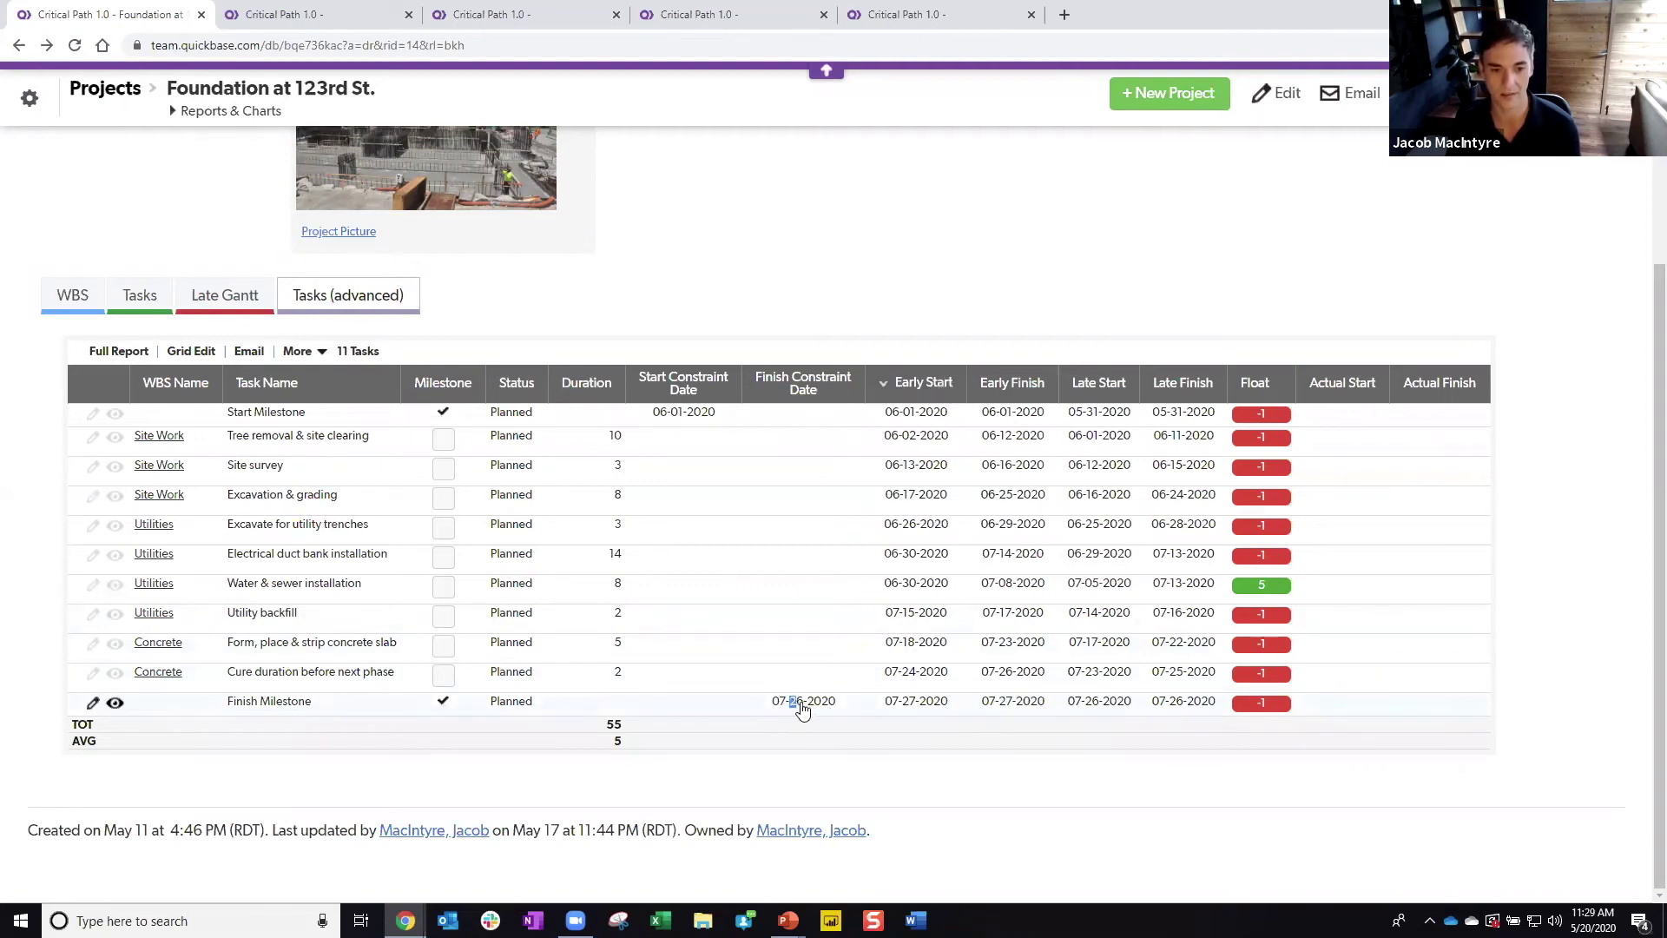
pyautogui.click(814, 775)
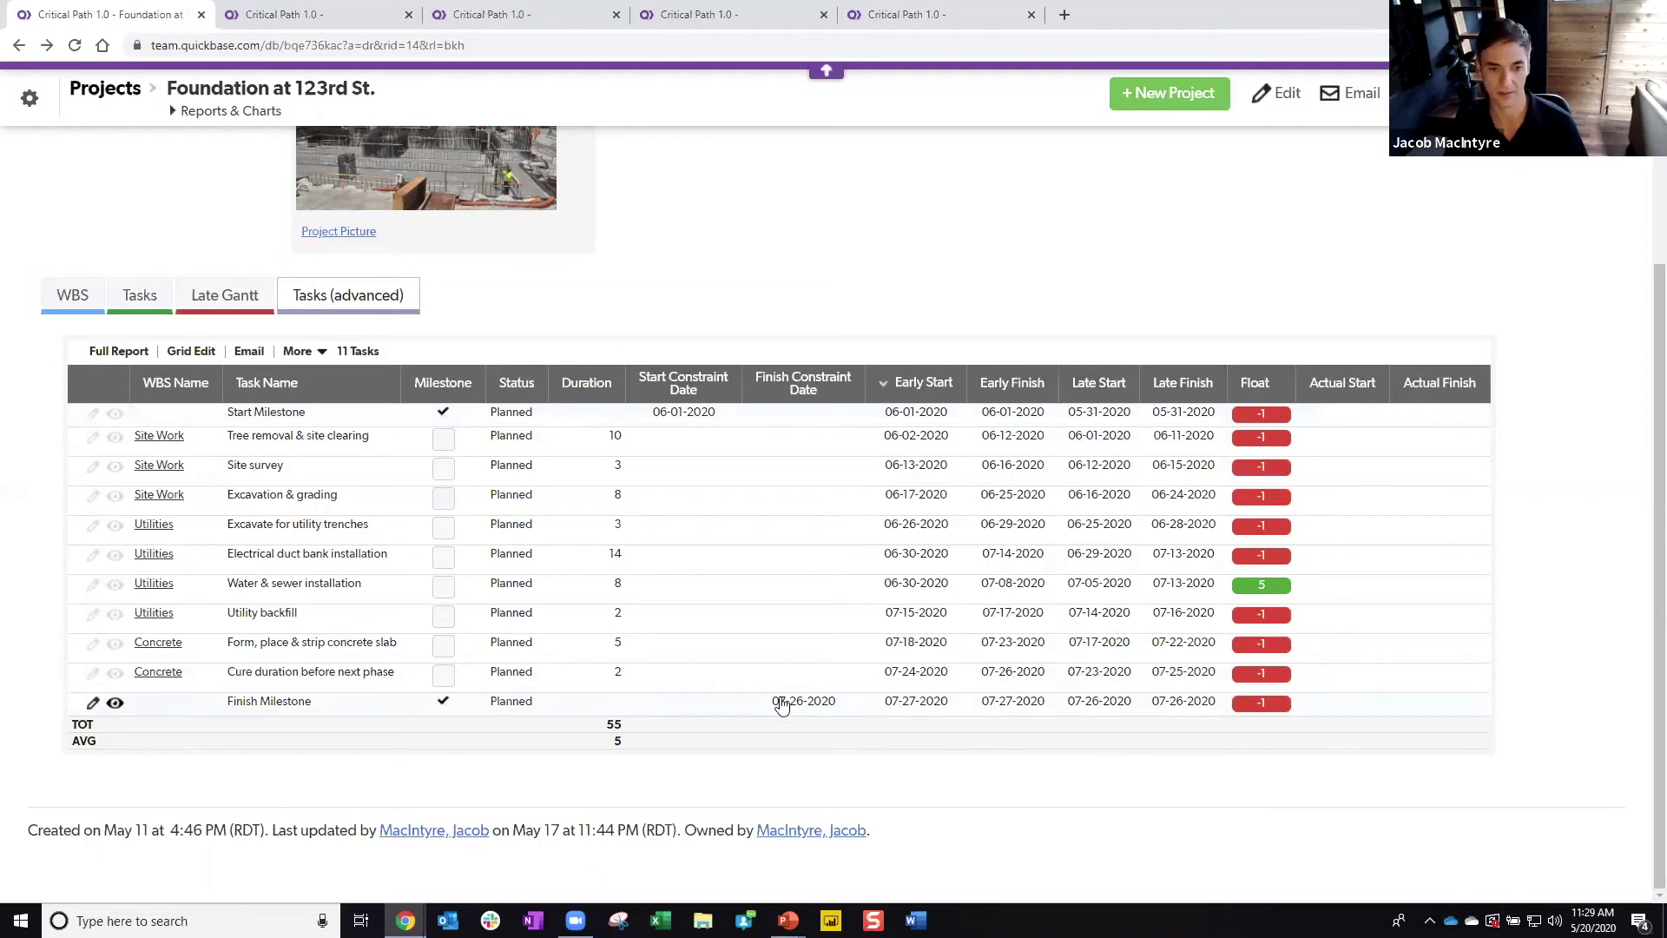
pyautogui.moveTo(781, 705); pyautogui.dragTo(842, 707)
pyautogui.click(855, 785)
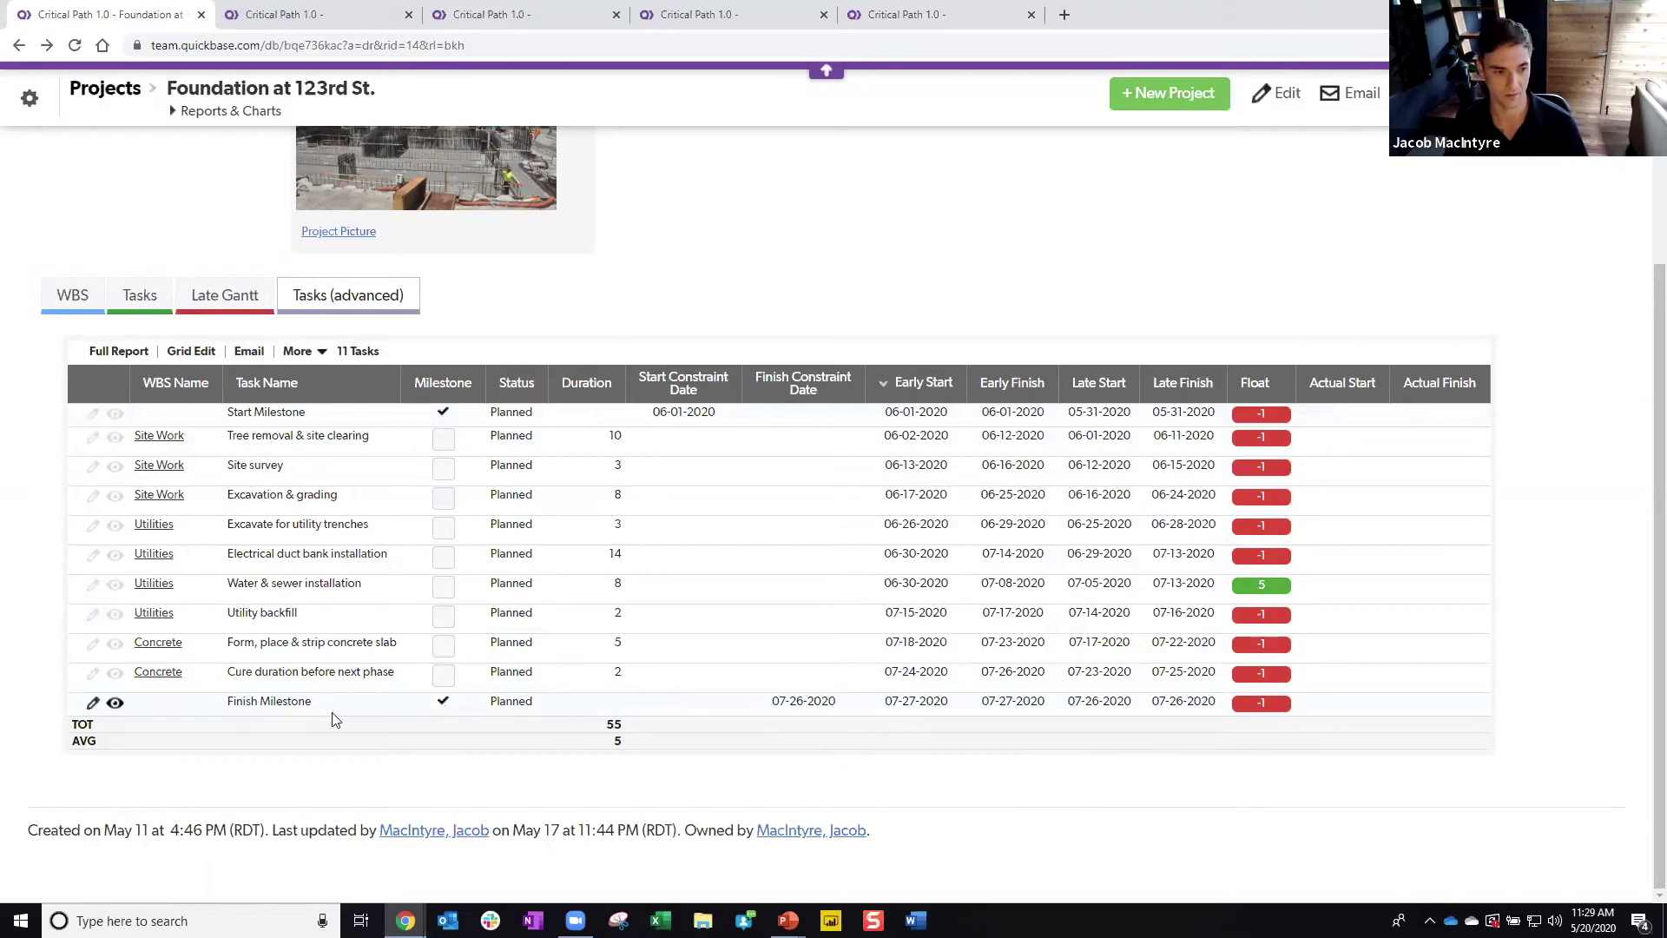
pyautogui.doubleClick(794, 701)
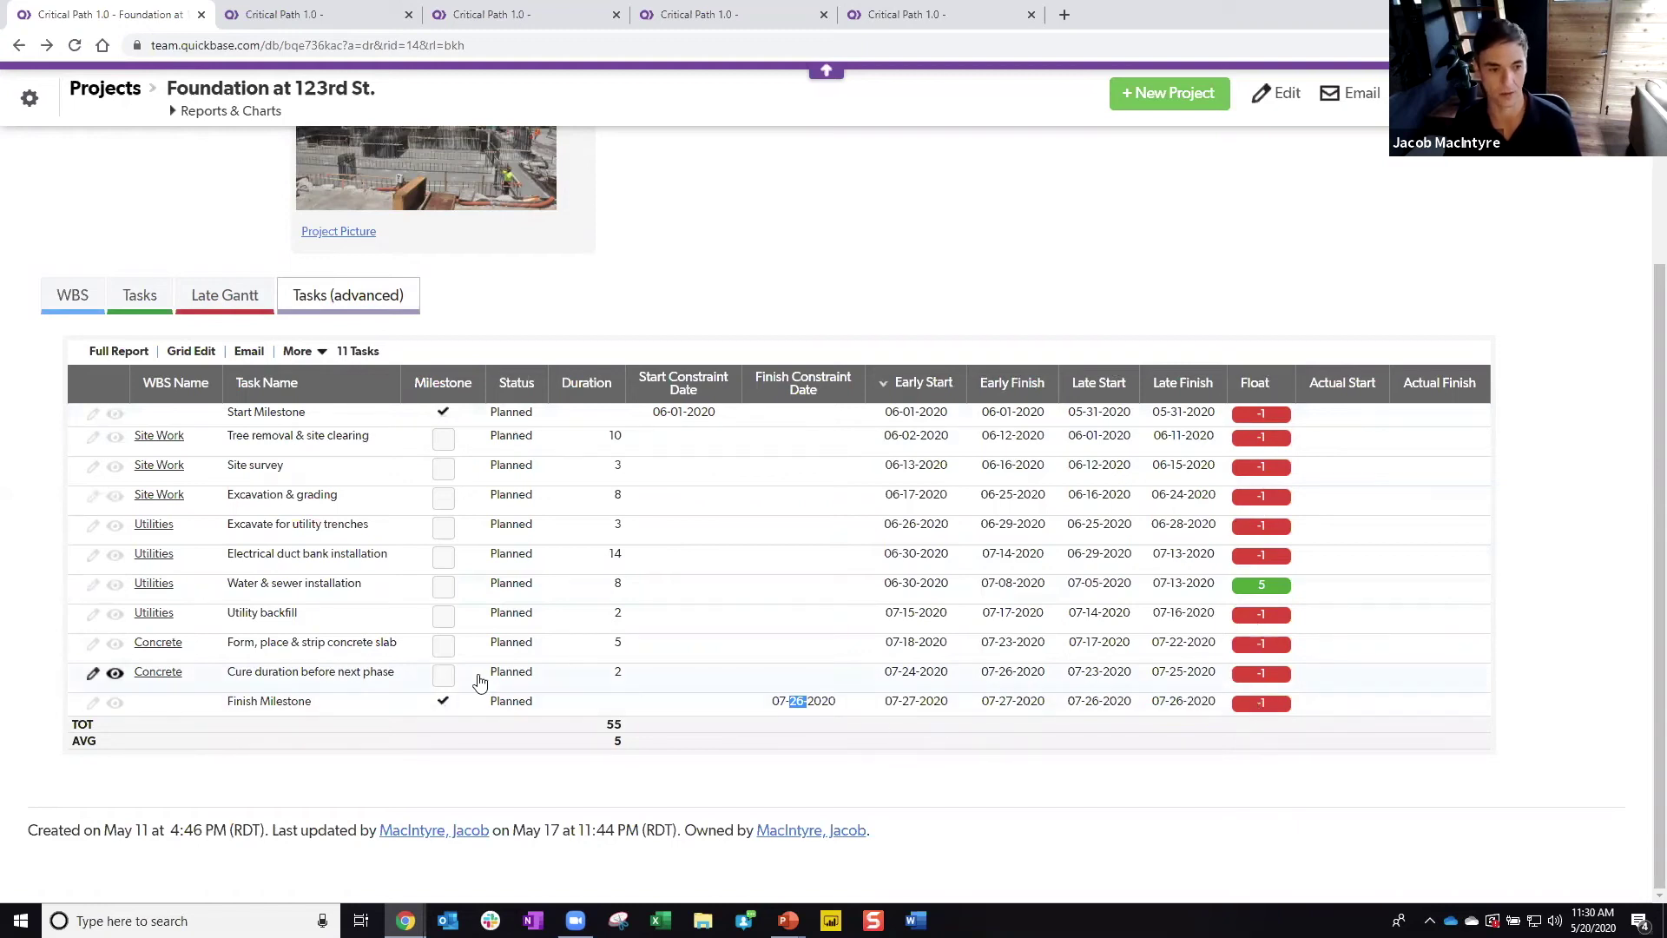
pyautogui.moveTo(785, 703); pyautogui.dragTo(832, 848)
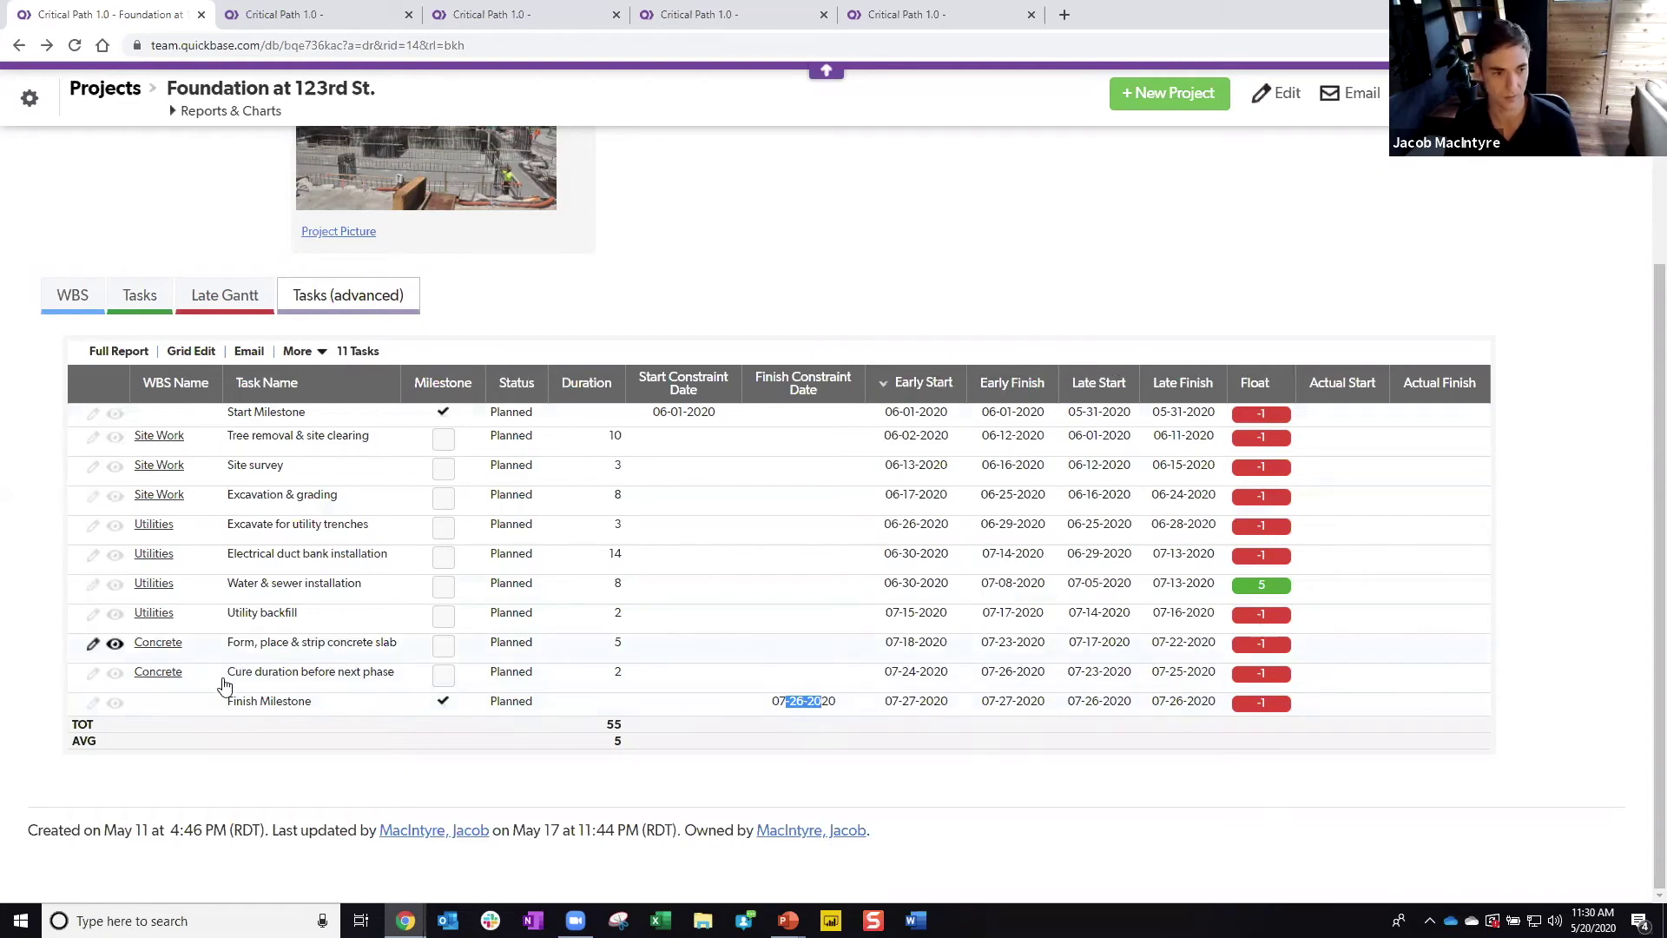
# Step: Edit the Finish Milestone task and set its finish constraint date to 07-27-2020
pyautogui.click(93, 704)
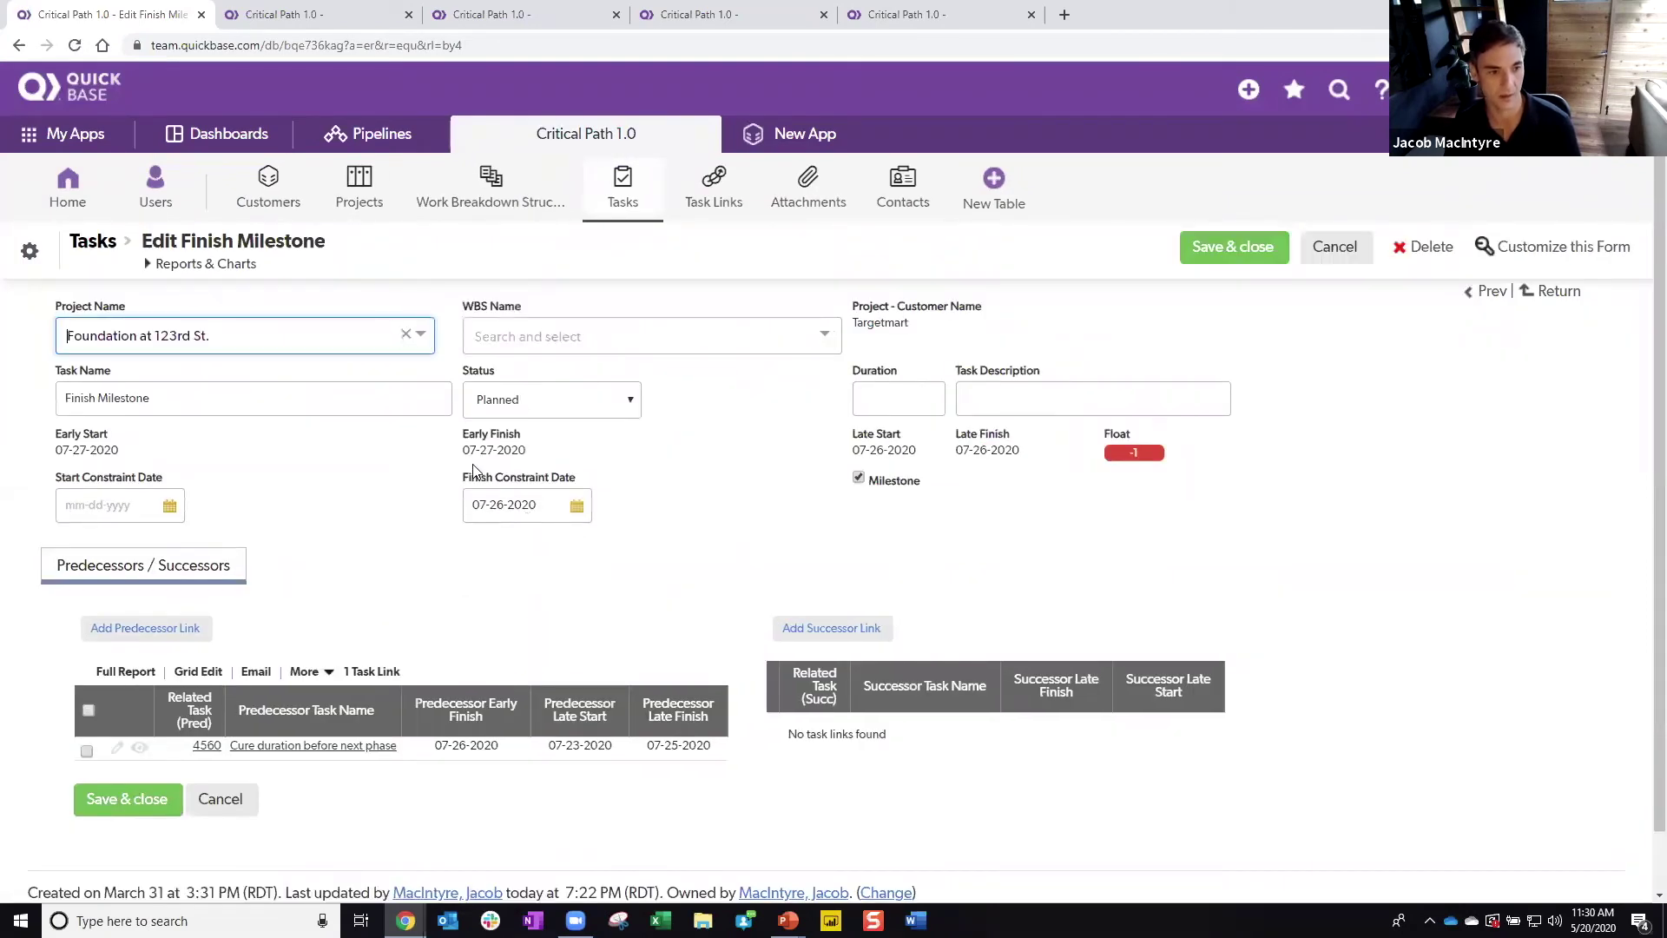
pyautogui.moveTo(482, 450); pyautogui.dragTo(497, 505)
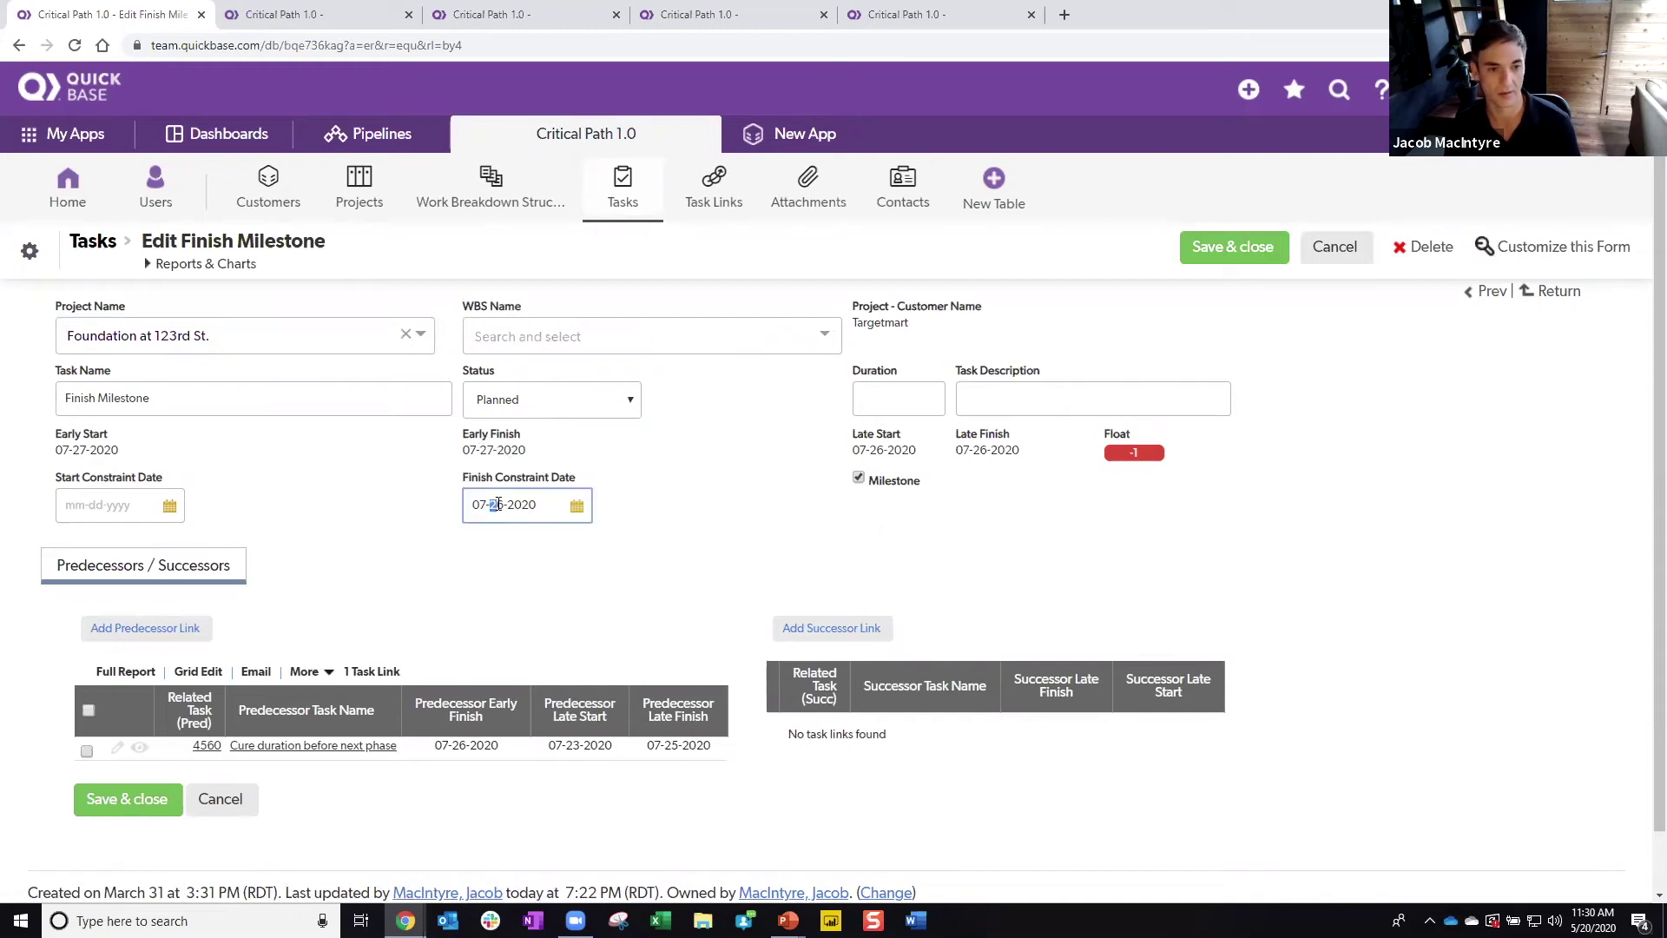
pyautogui.write('7')
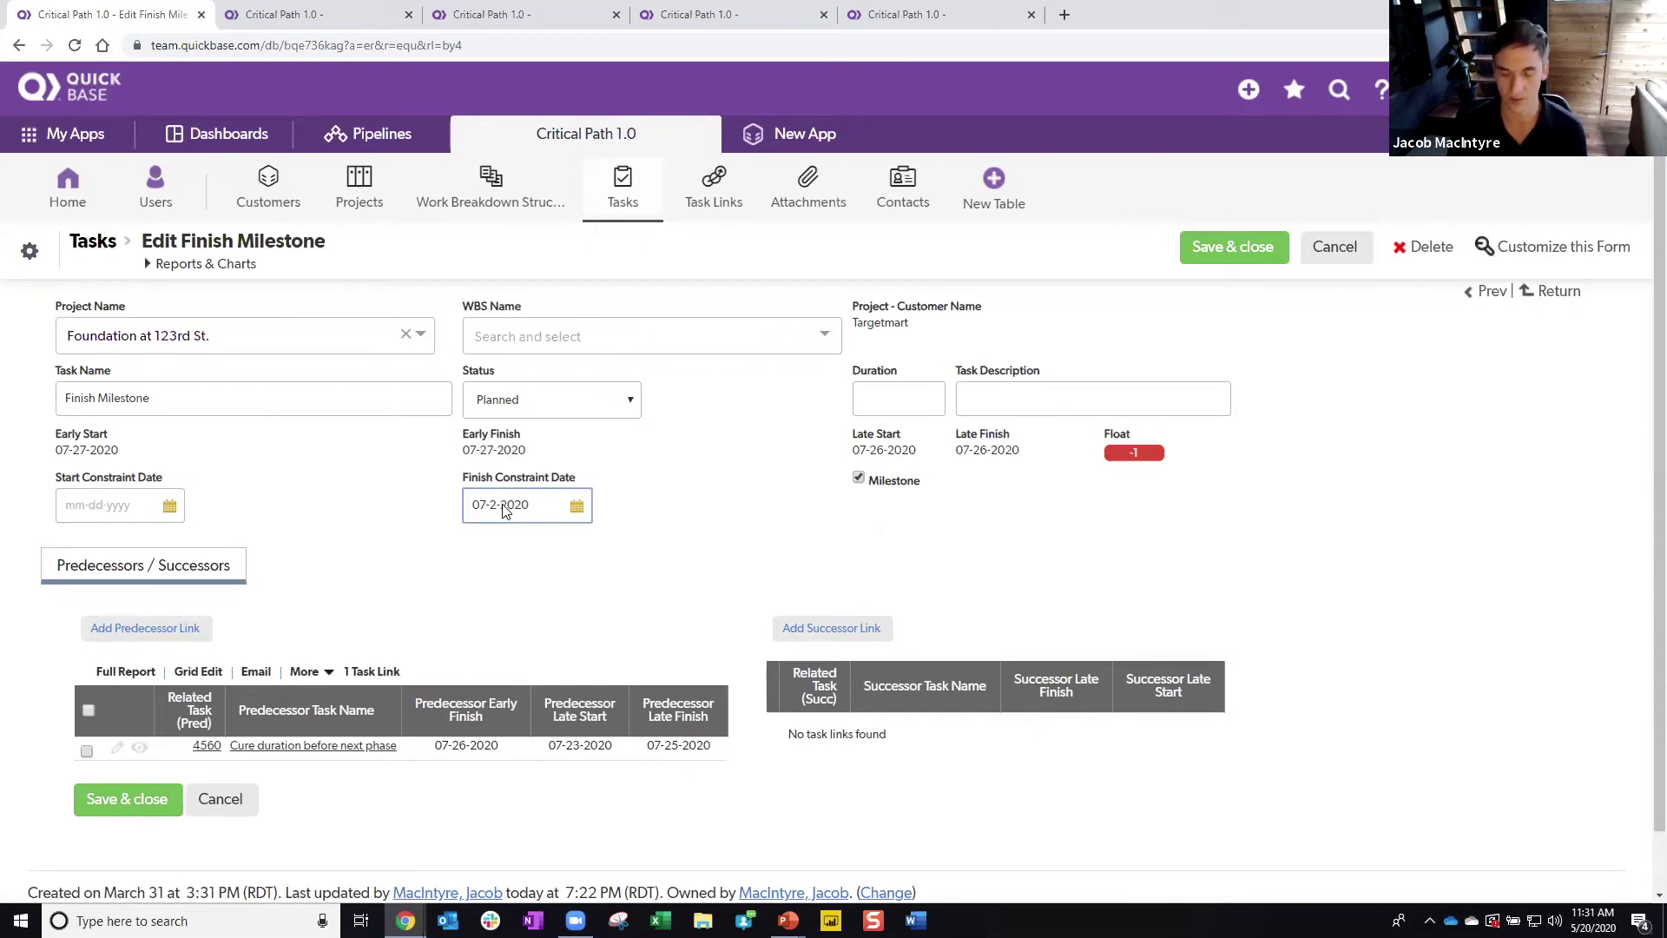
pyautogui.click(840, 324)
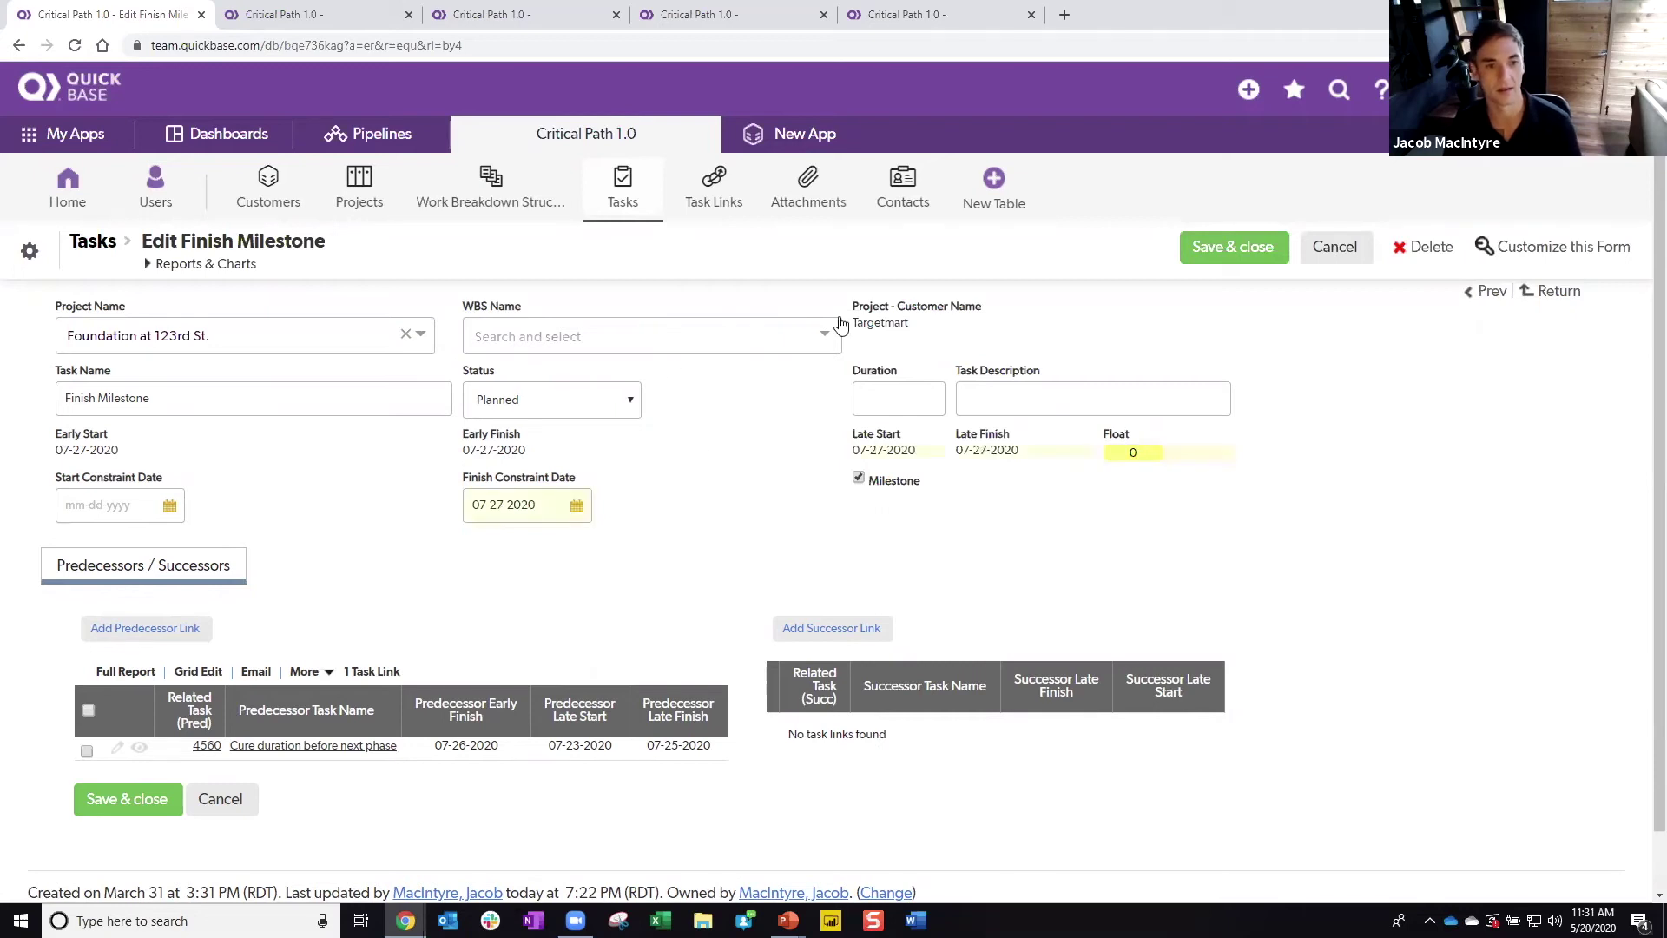
# Step: Save the Finish Milestone task and bring up the Foundation at 123rd St. project's Tasks (advanced) report
pyautogui.click(1210, 259)
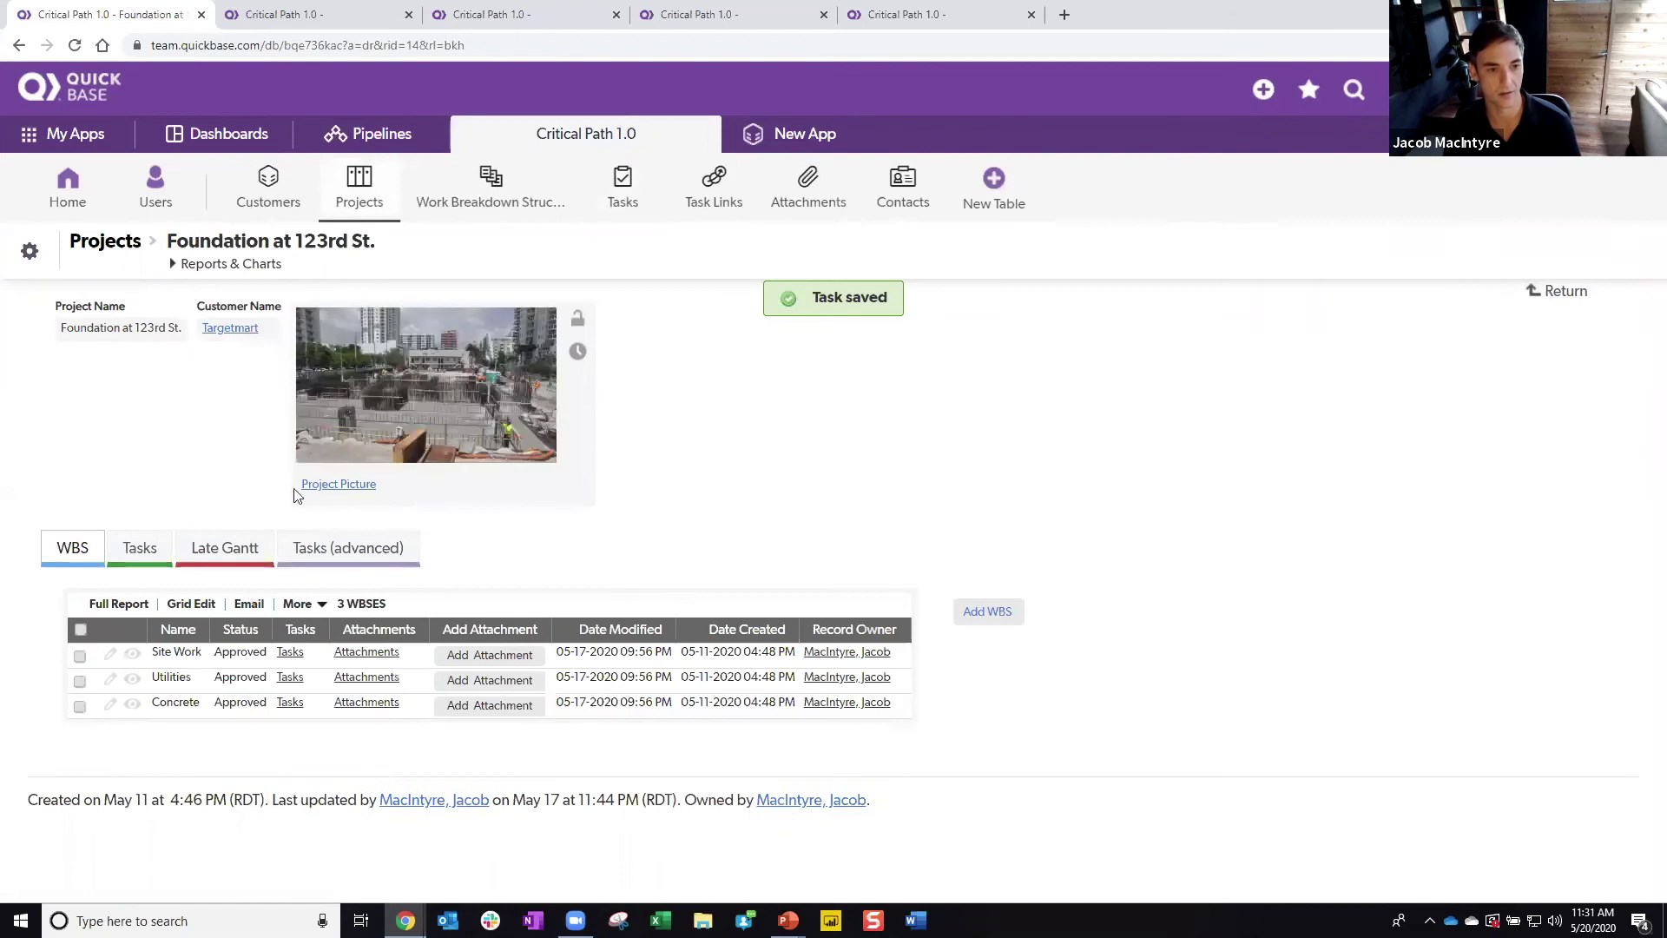
pyautogui.click(156, 558)
pyautogui.click(197, 556)
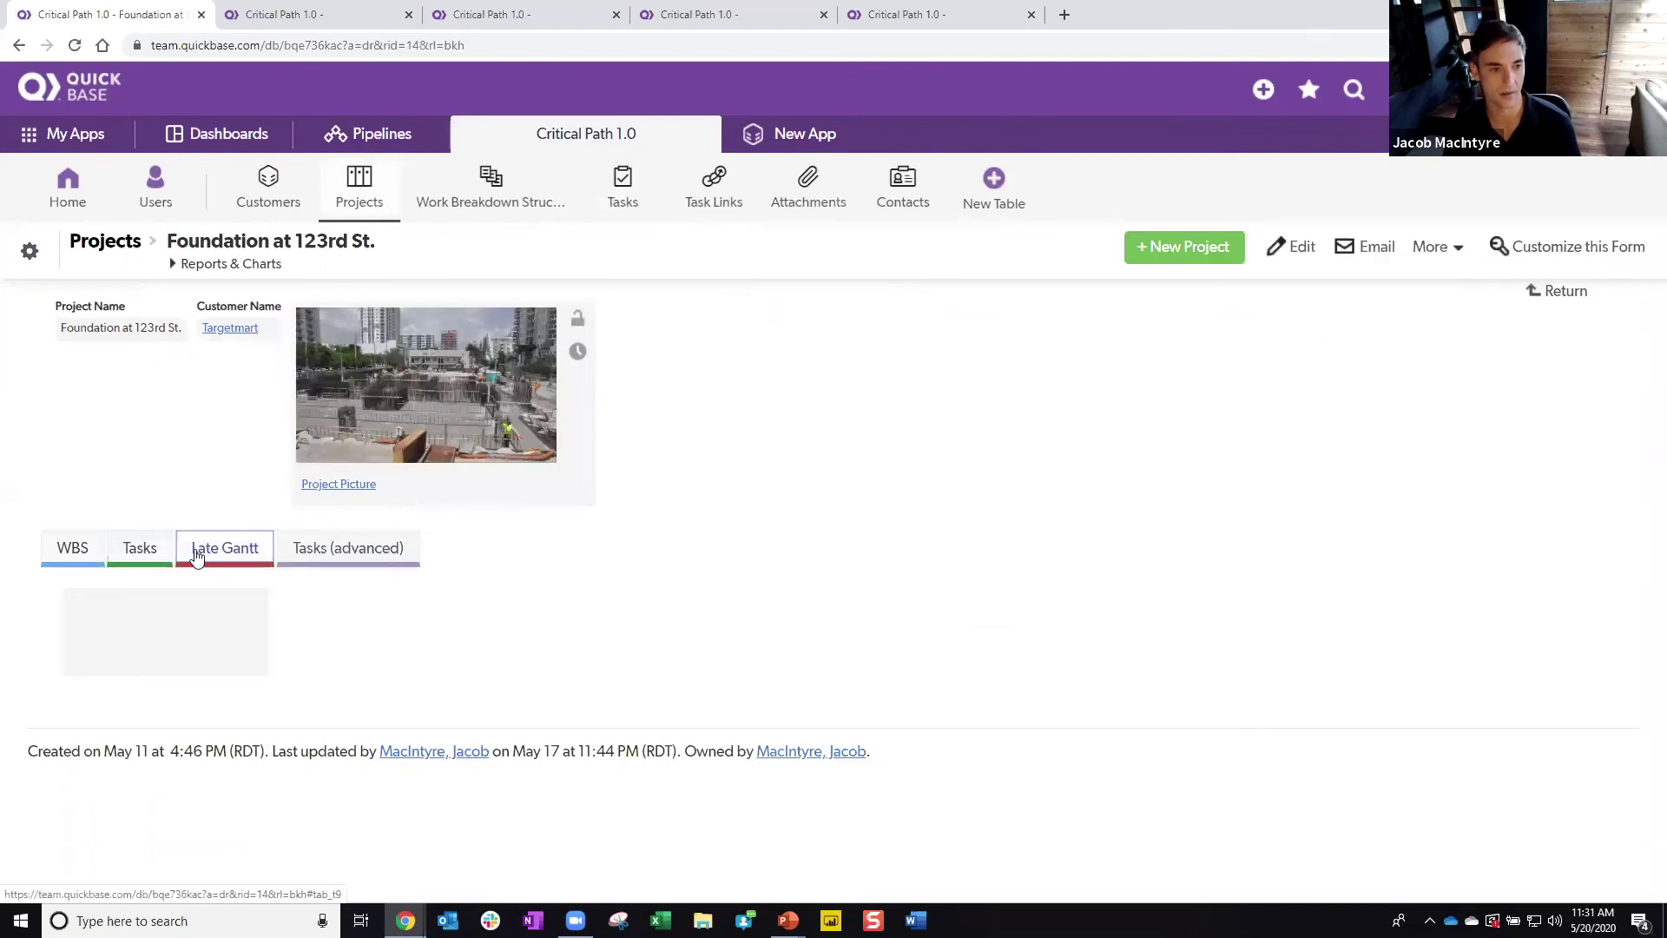
pyautogui.click(130, 549)
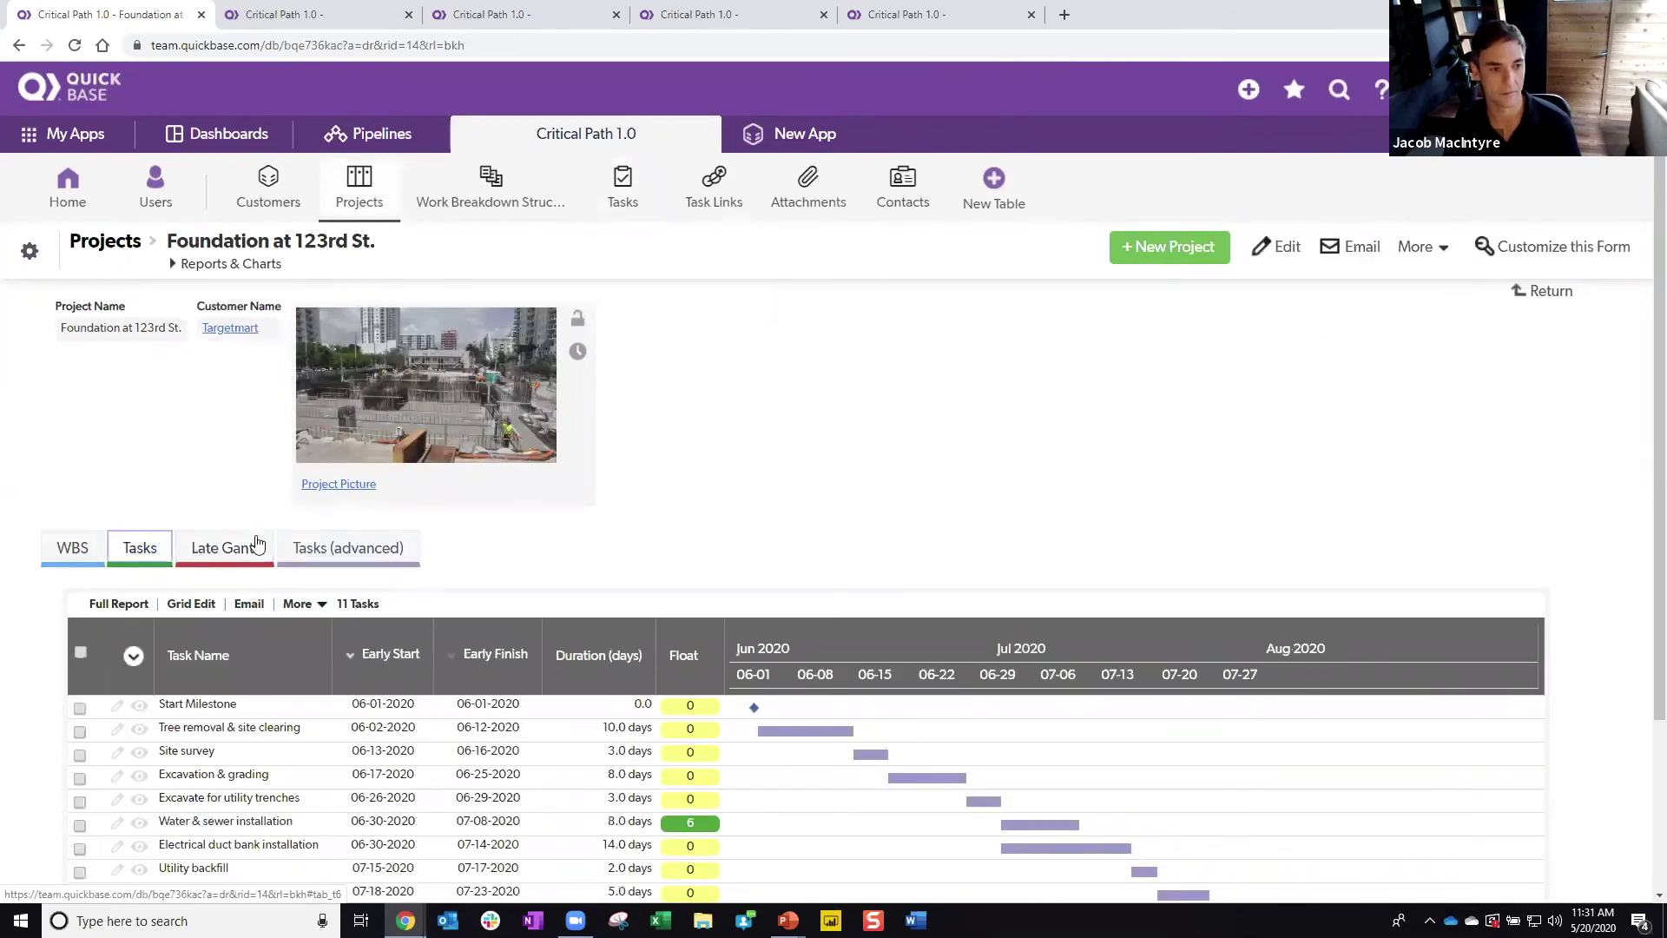
pyautogui.click(314, 553)
pyautogui.scroll(-3, 922, 505)
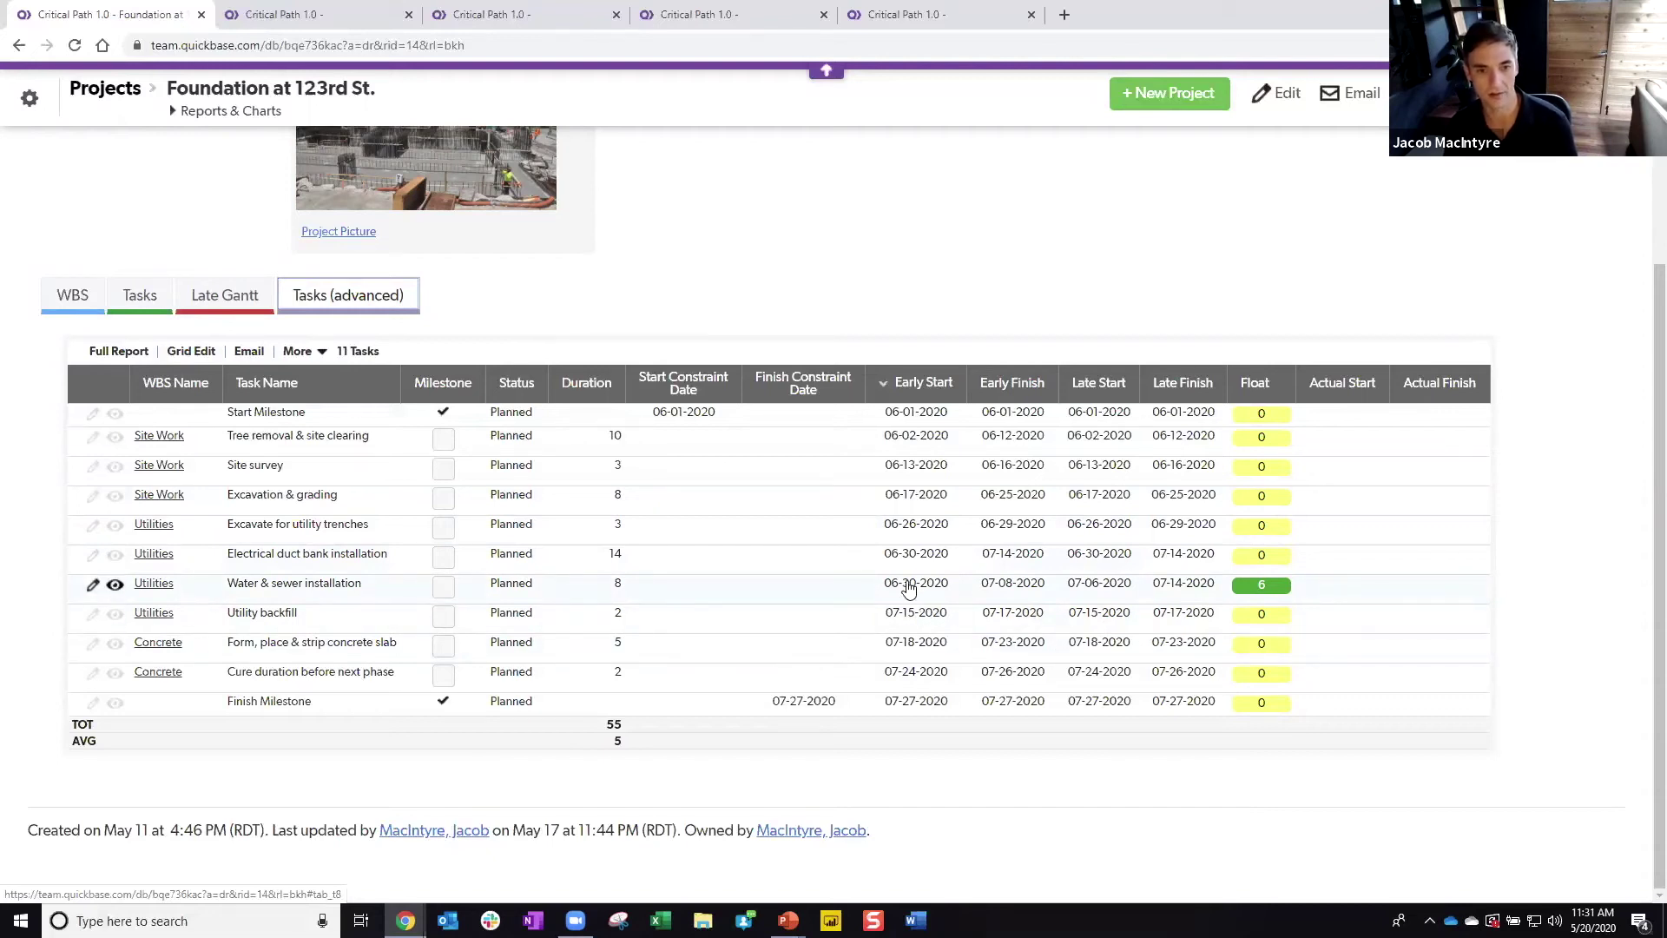
# Step: Compare the early start and late start dates of the Water & sewer installation task
pyautogui.moveTo(908, 587); pyautogui.dragTo(920, 586)
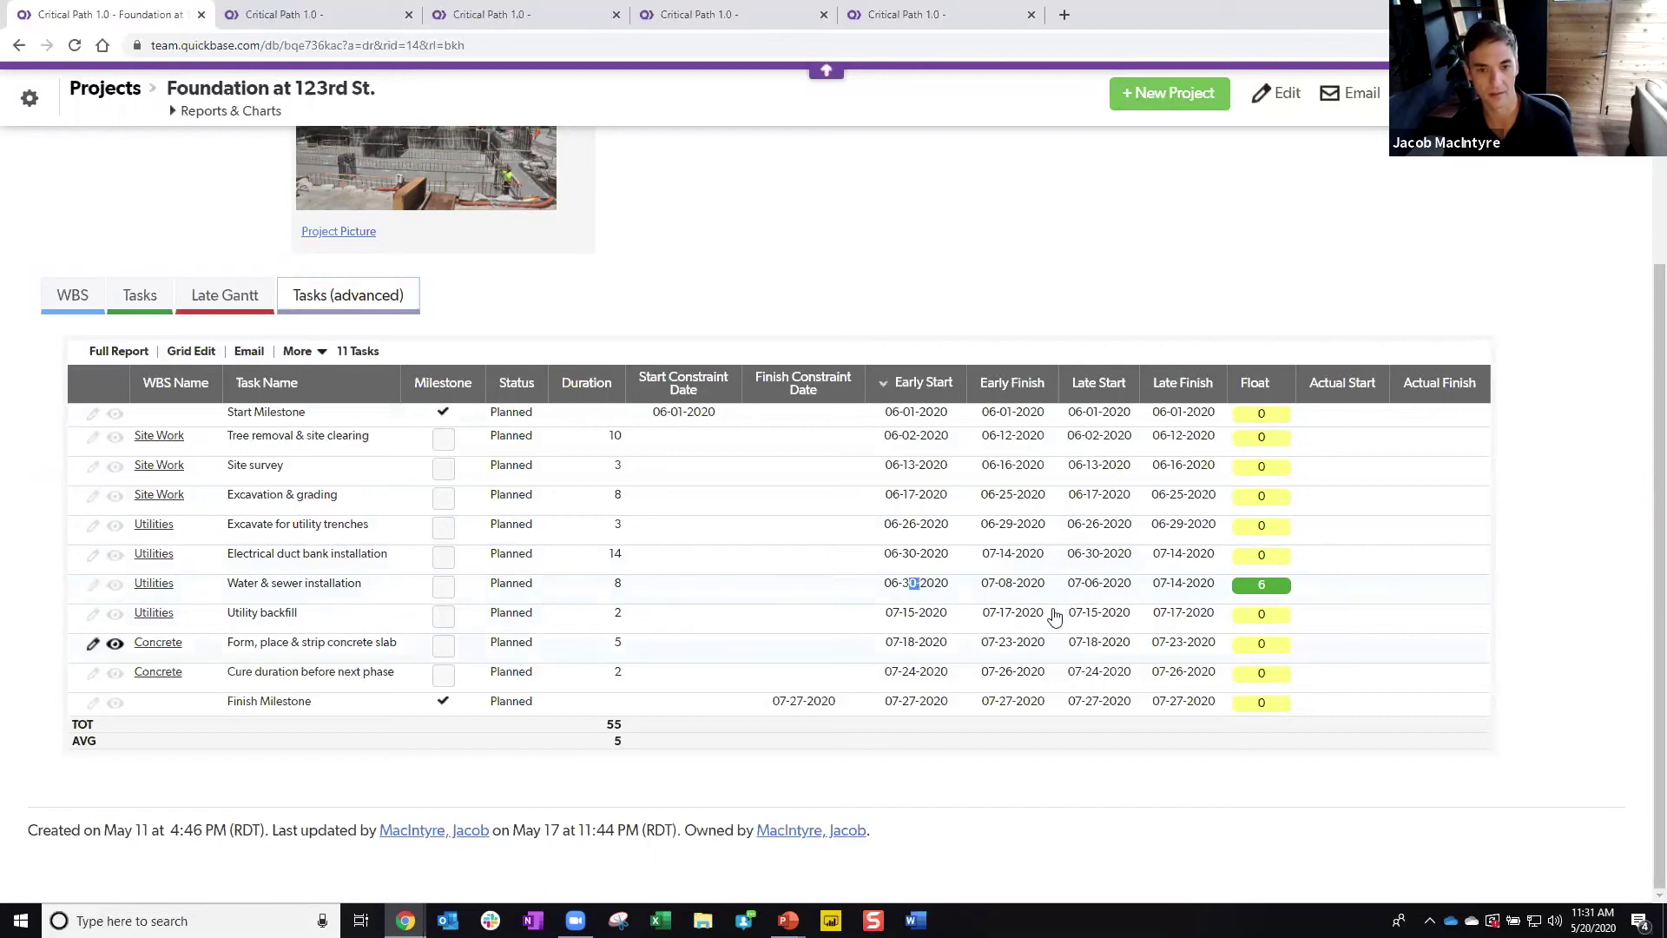
pyautogui.moveTo(1080, 584); pyautogui.dragTo(1101, 584)
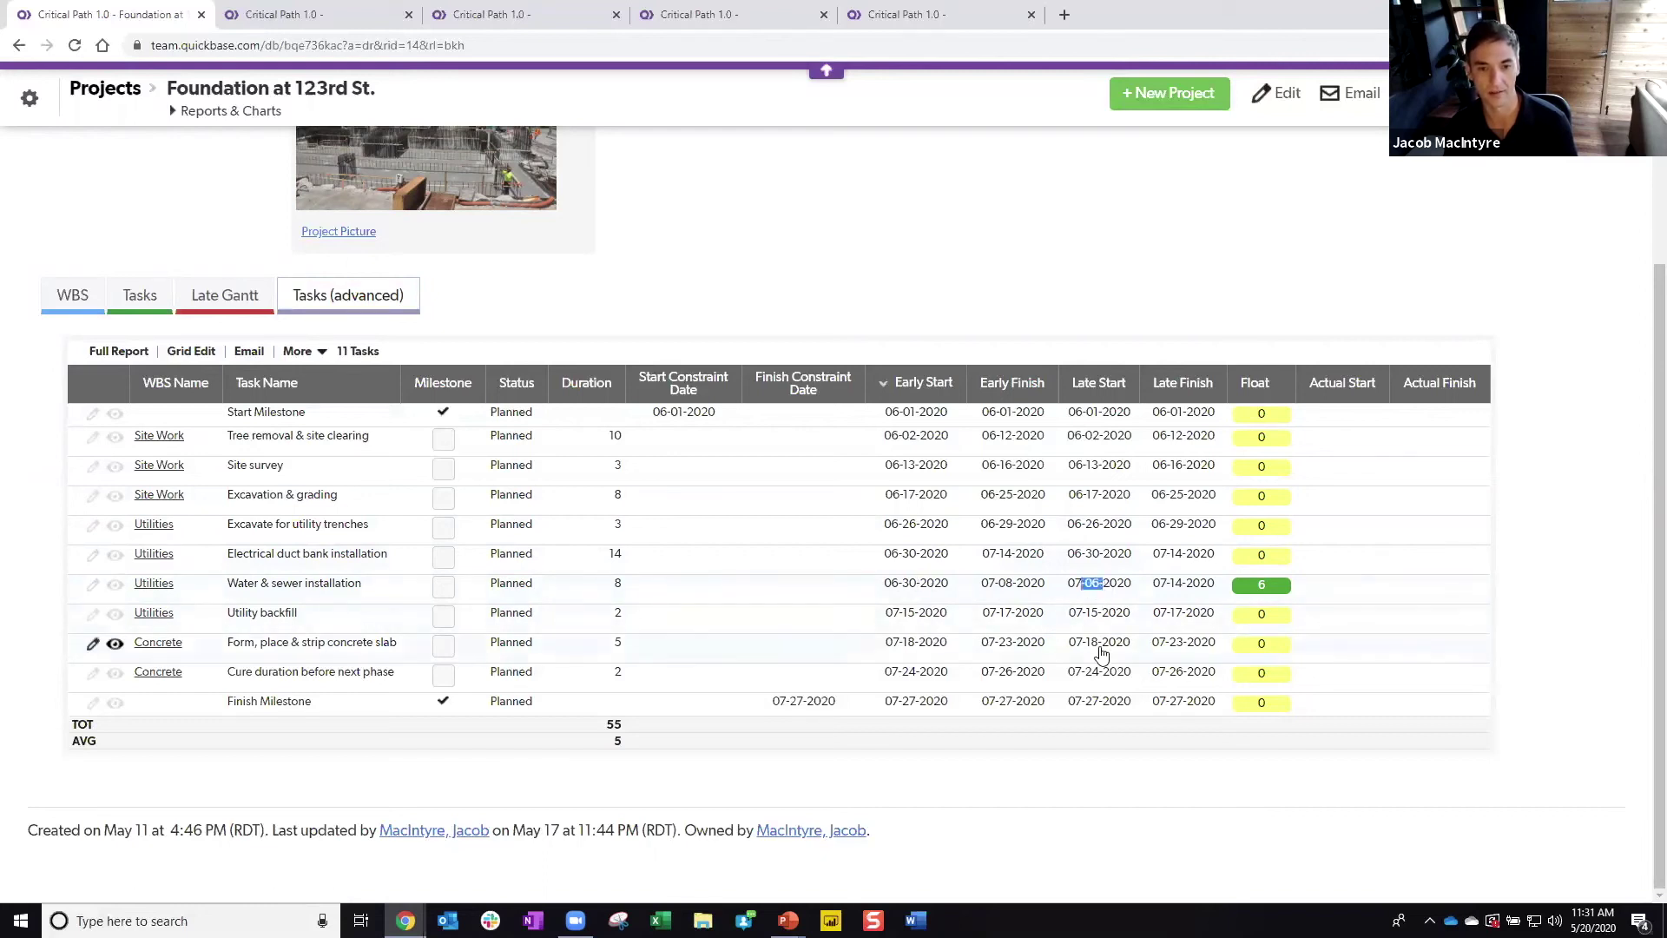
pyautogui.click(1084, 682)
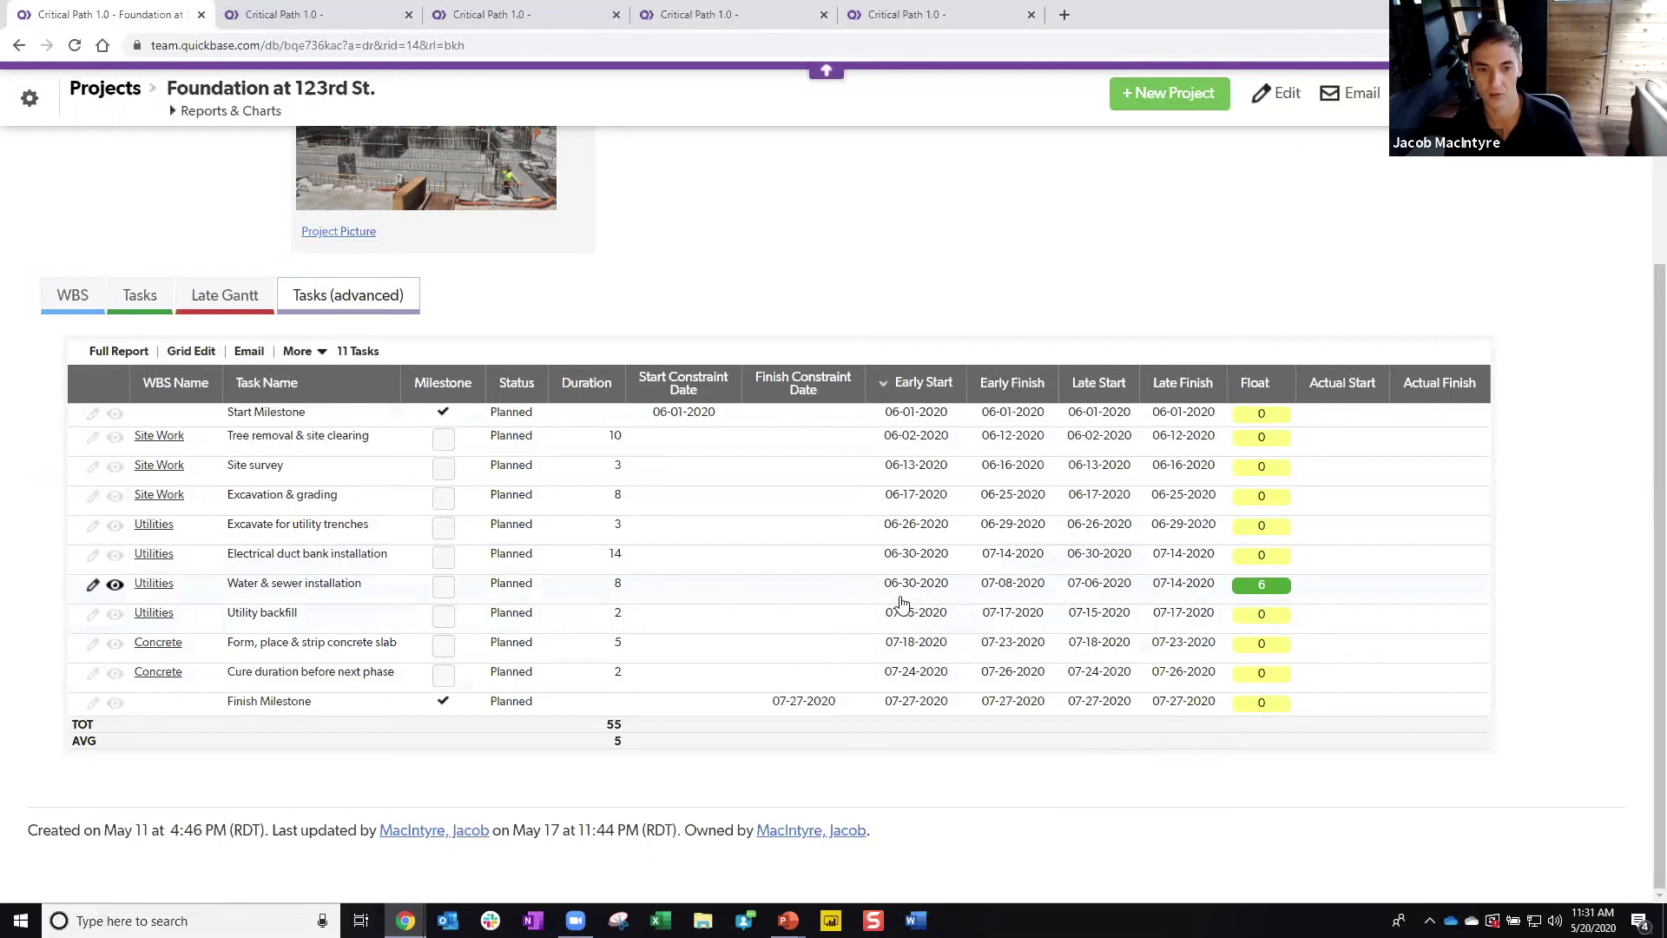
pyautogui.moveTo(918, 589); pyautogui.dragTo(920, 591)
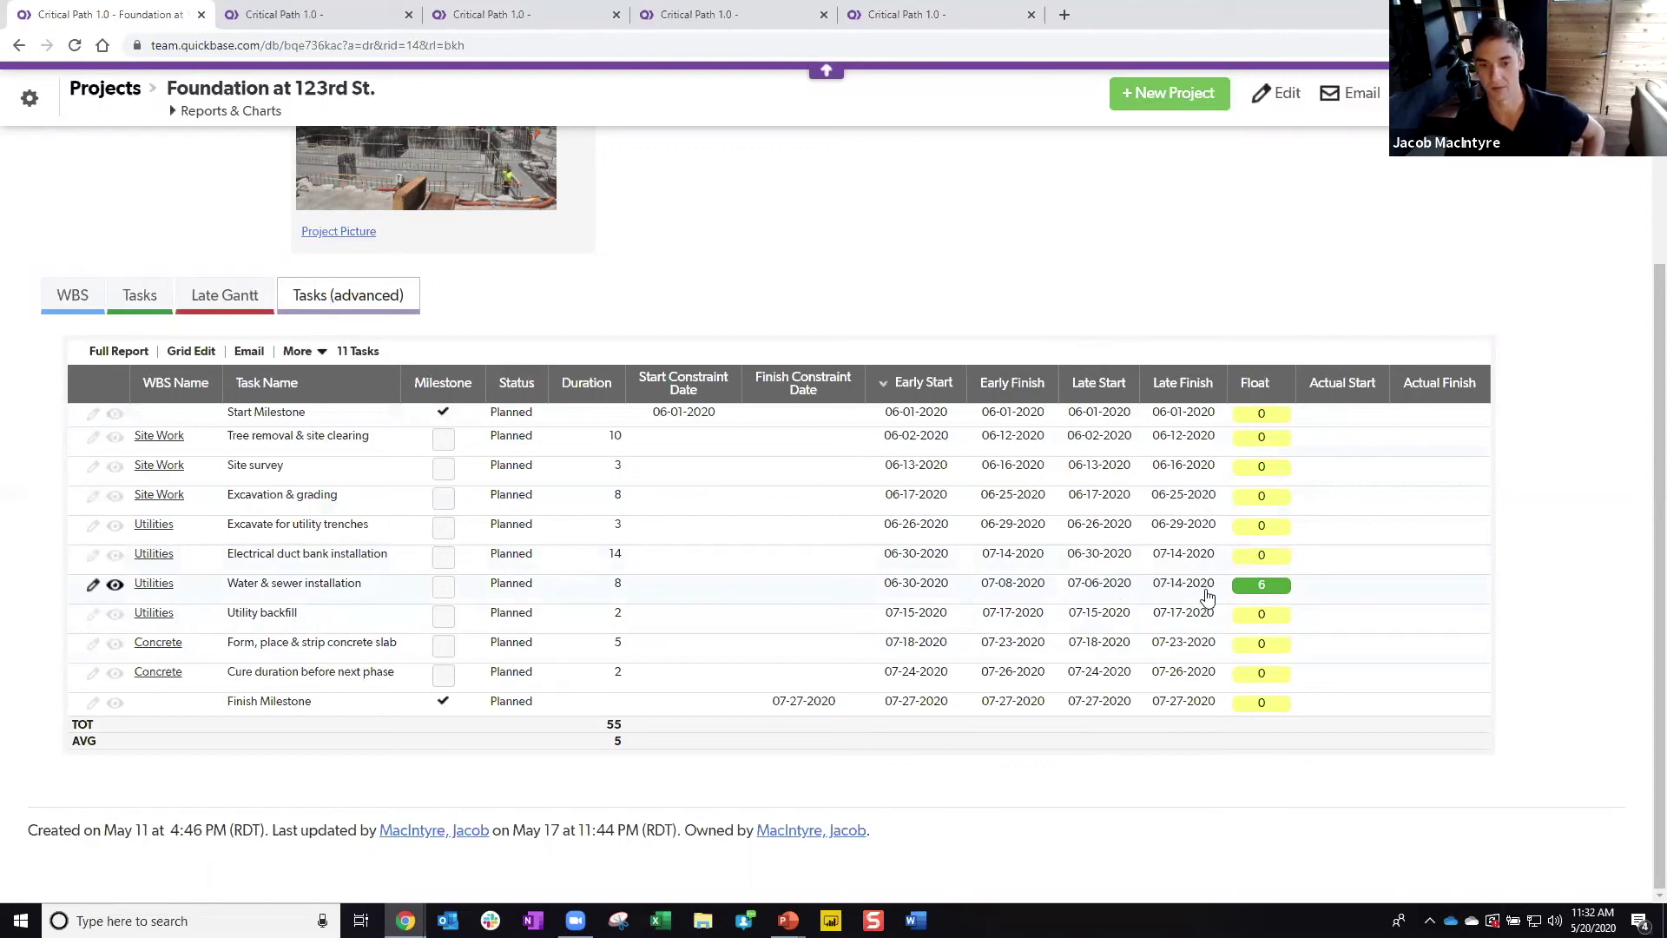
pyautogui.doubleClick(1107, 589)
pyautogui.click(1170, 779)
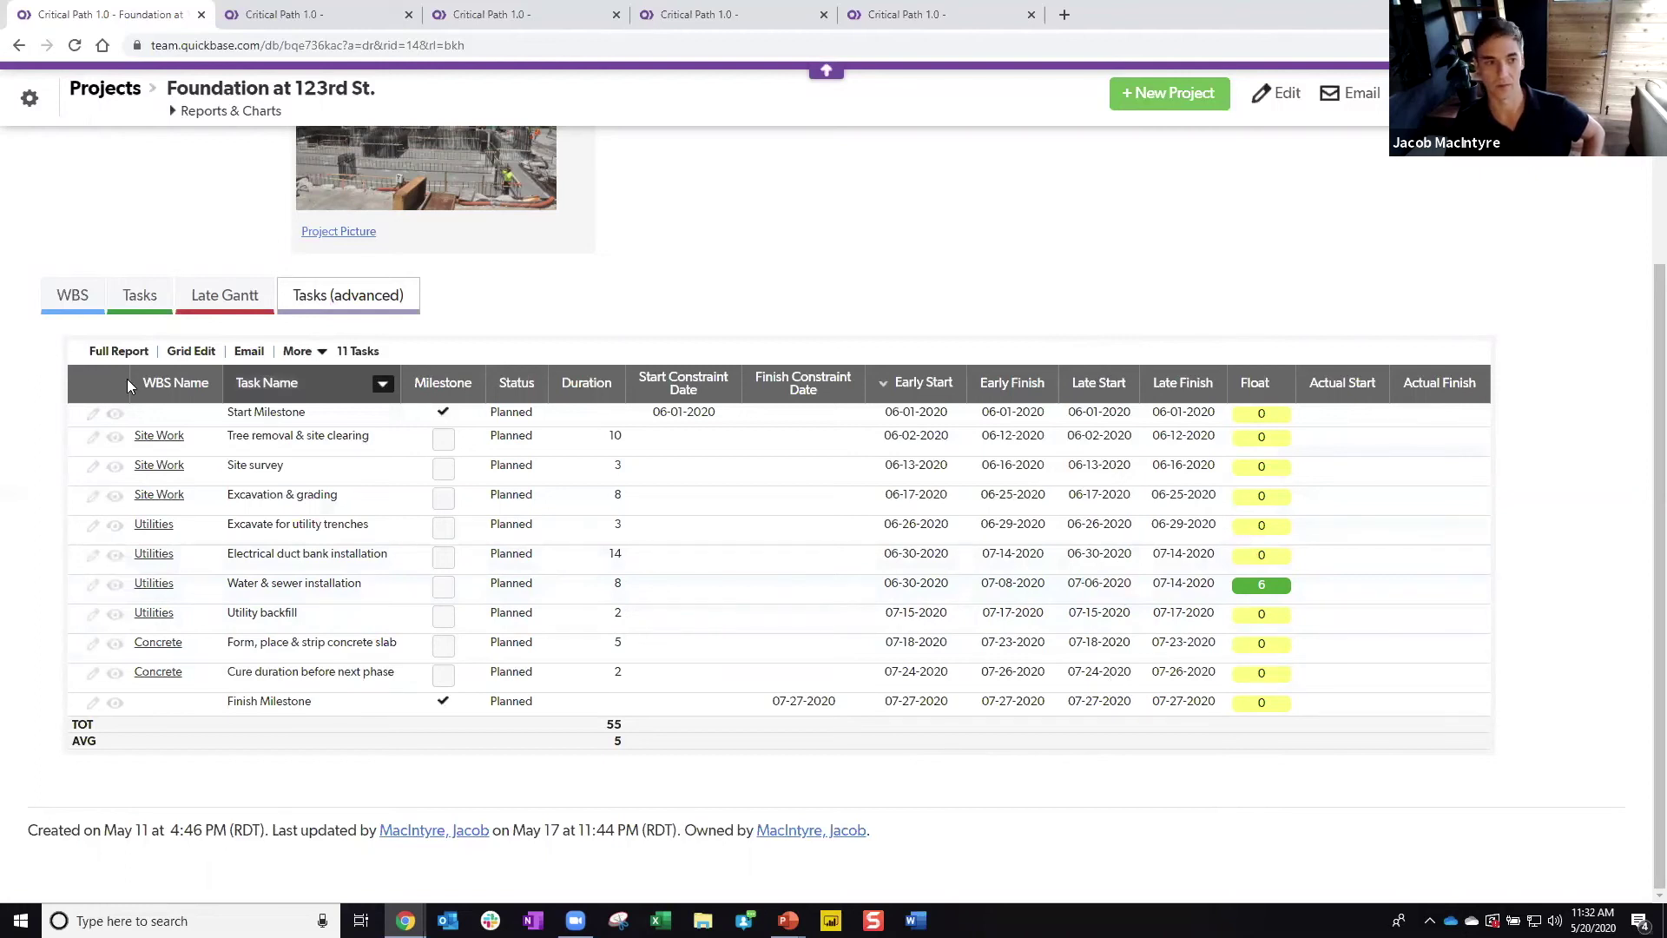
# Step: View the project's task schedule as the early-date Gantt chart in the Tasks report
pyautogui.click(114, 305)
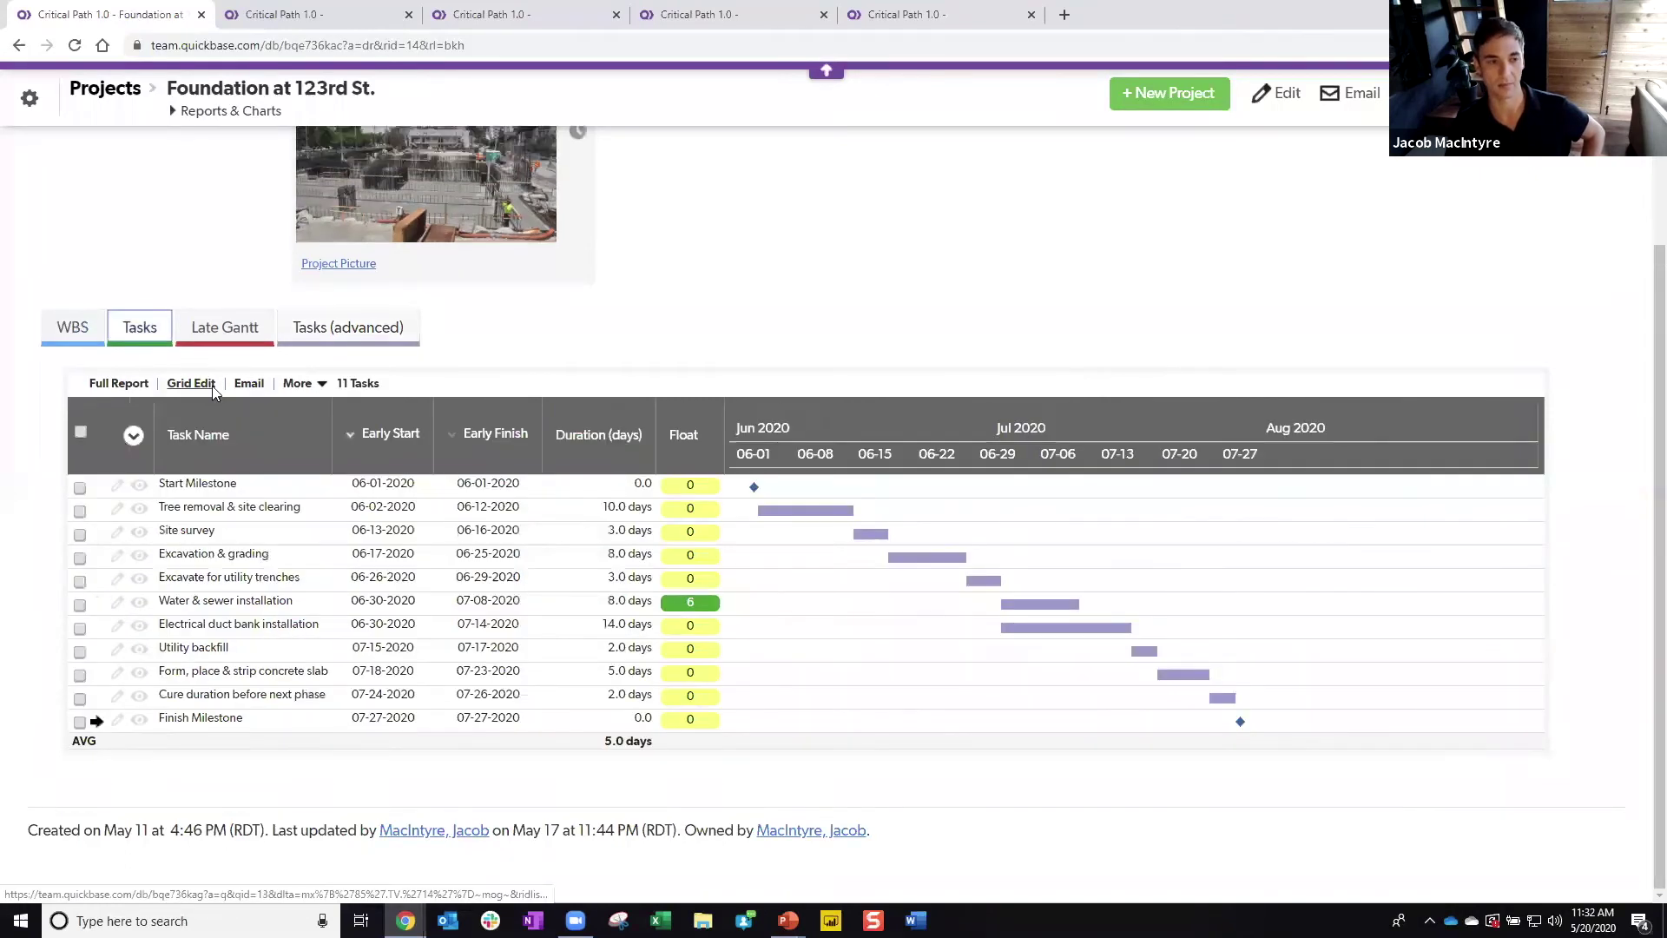
pyautogui.scroll(3, 267, 399)
pyautogui.scroll(-1, 137, 416)
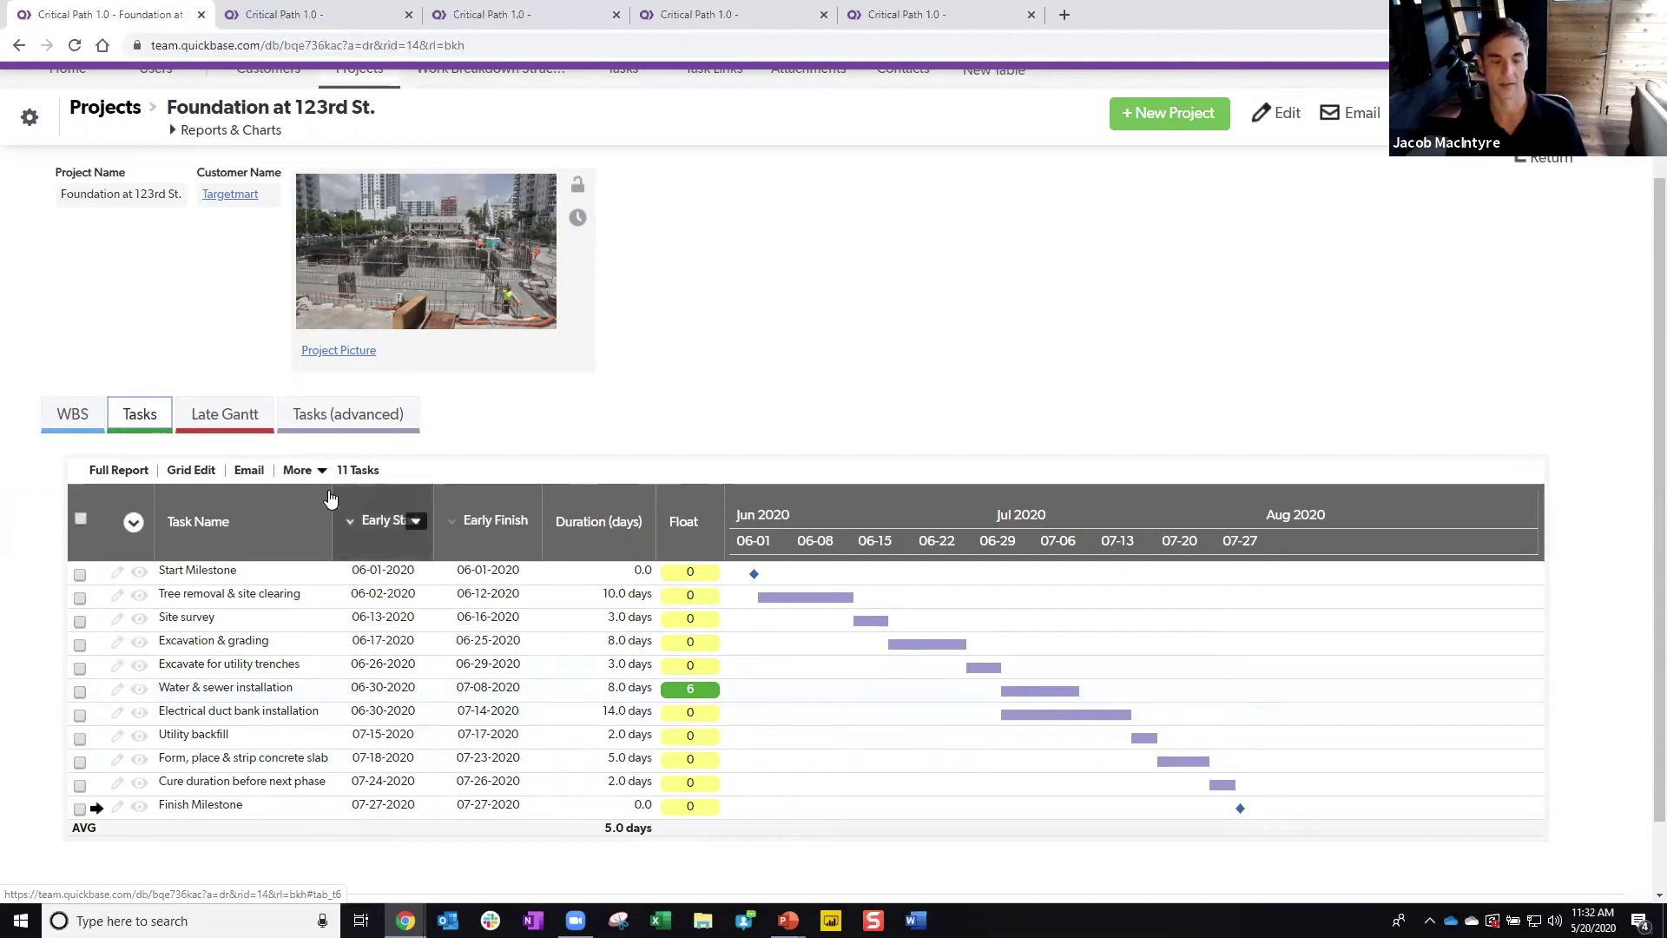
# Step: Edit the Finish Milestone from the advanced task report, set its finish constraint date to 07-24-2020 and save it
pyautogui.click(266, 413)
pyautogui.click(347, 414)
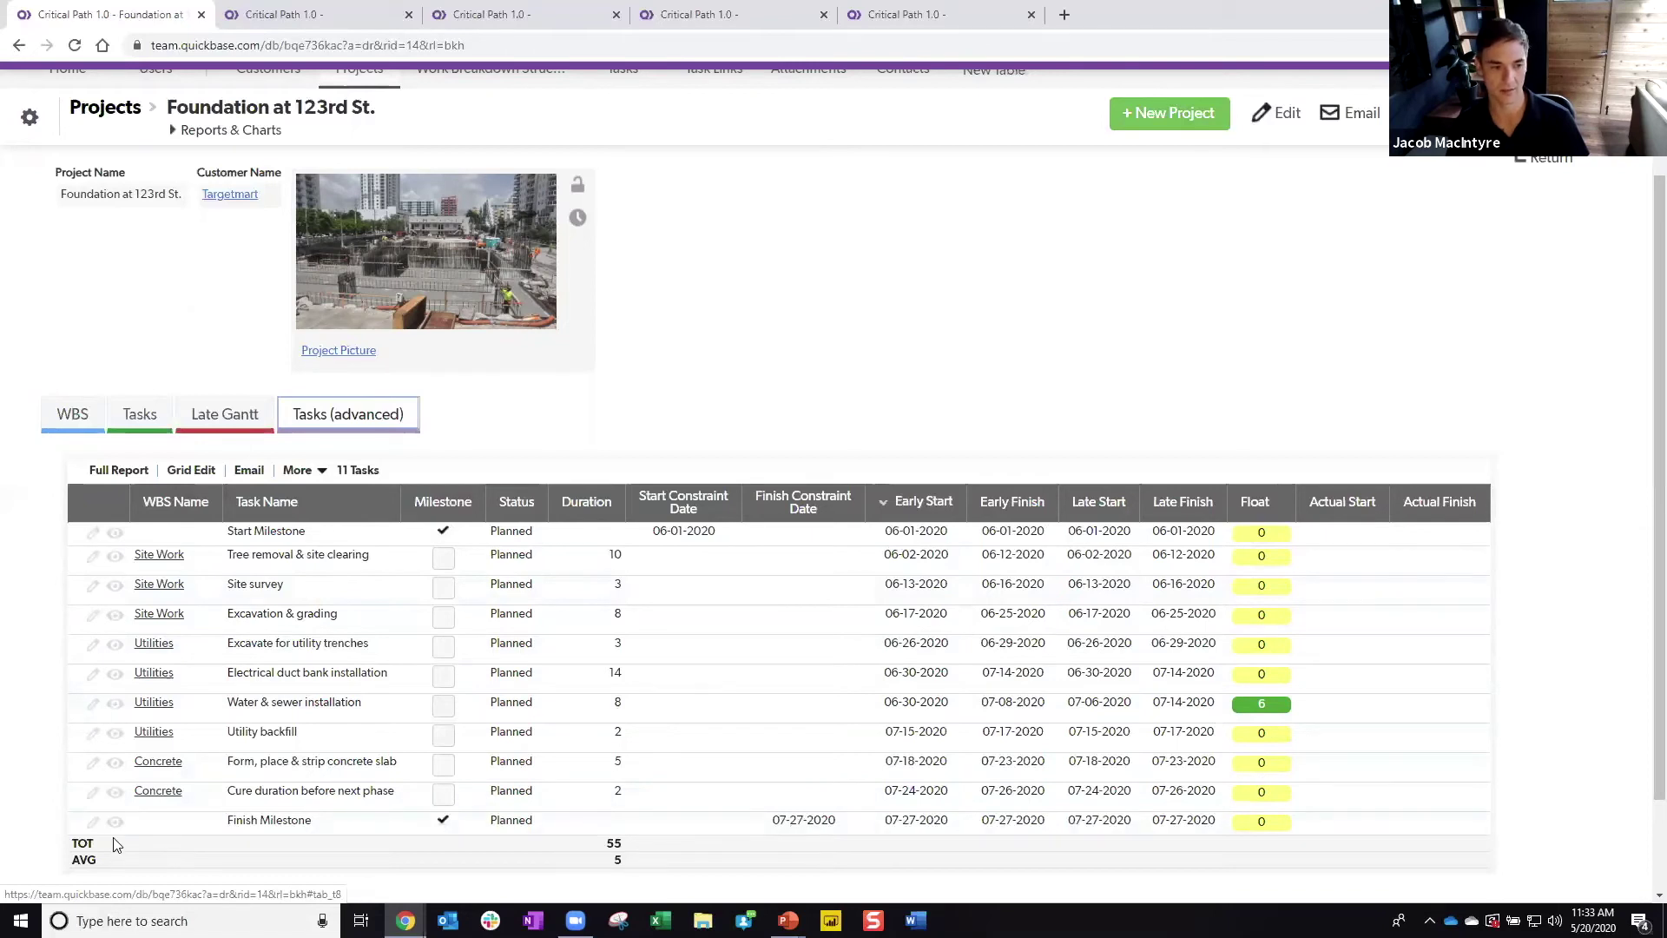
pyautogui.click(93, 821)
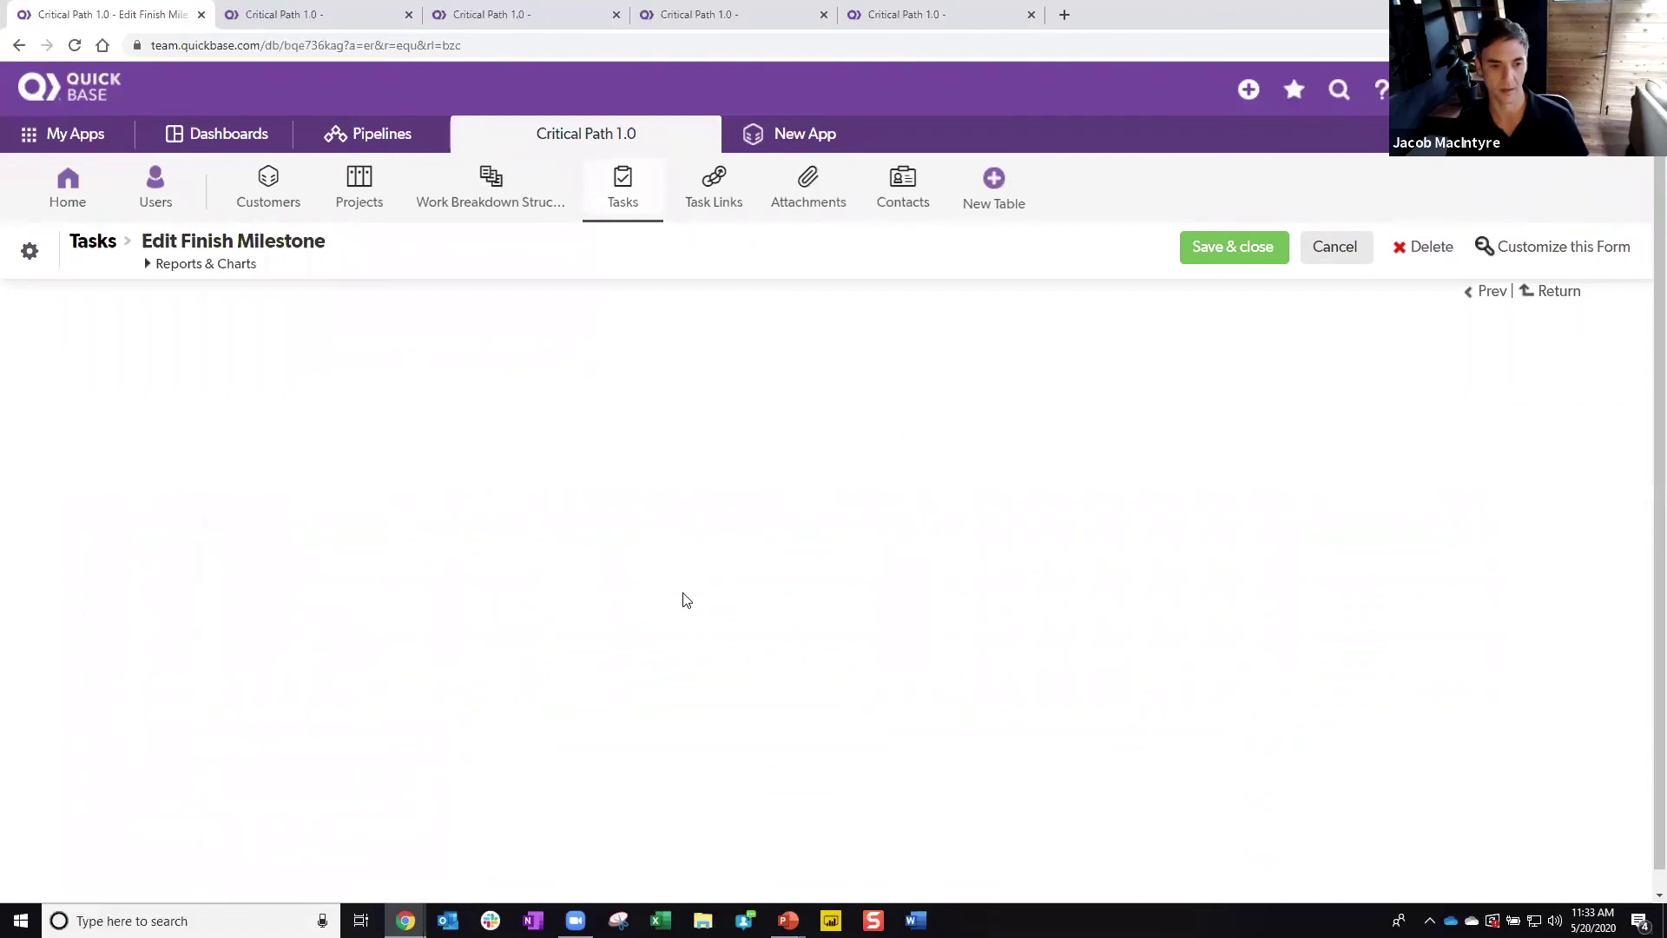
pyautogui.click(577, 506)
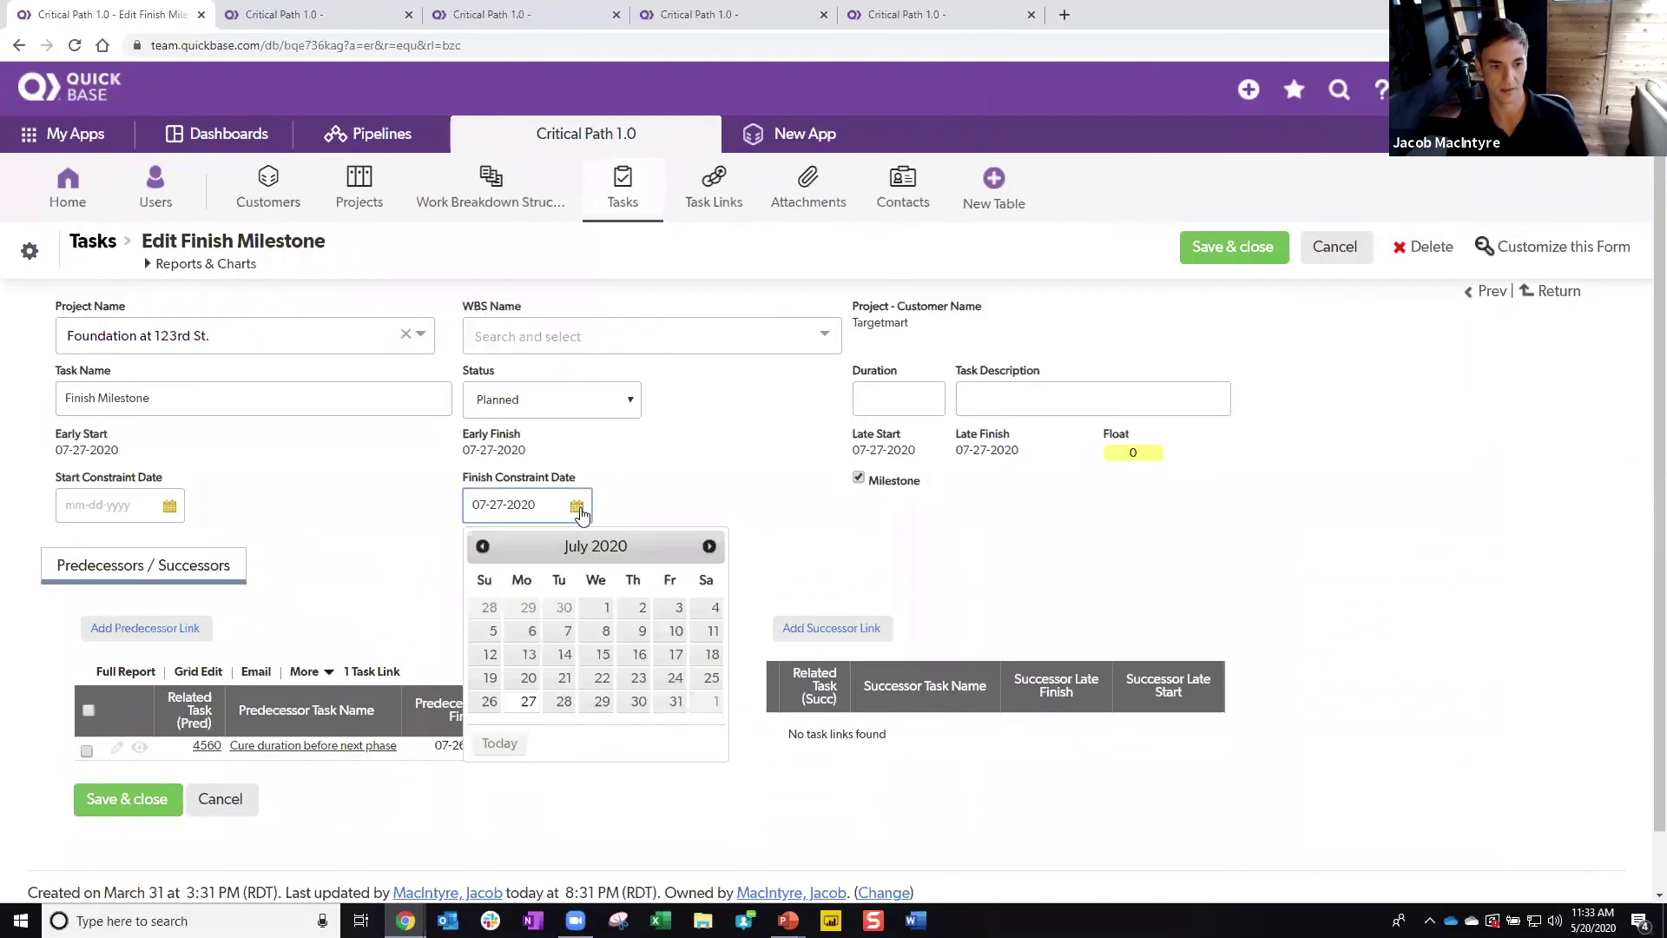
pyautogui.click(674, 678)
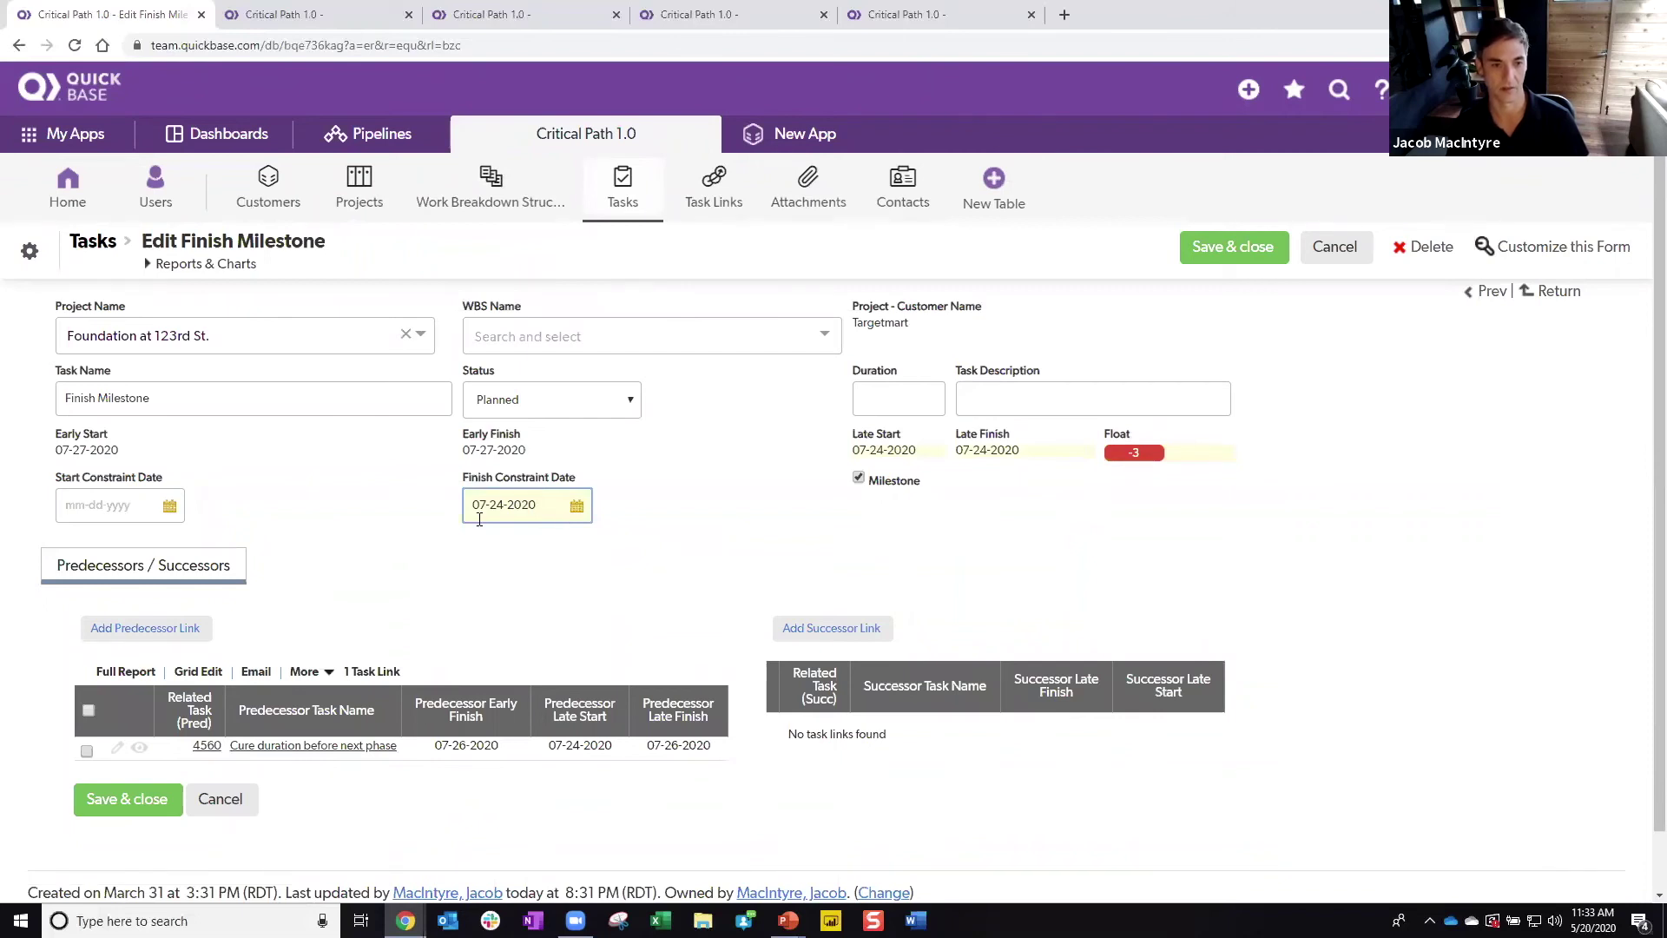
pyautogui.click(1211, 248)
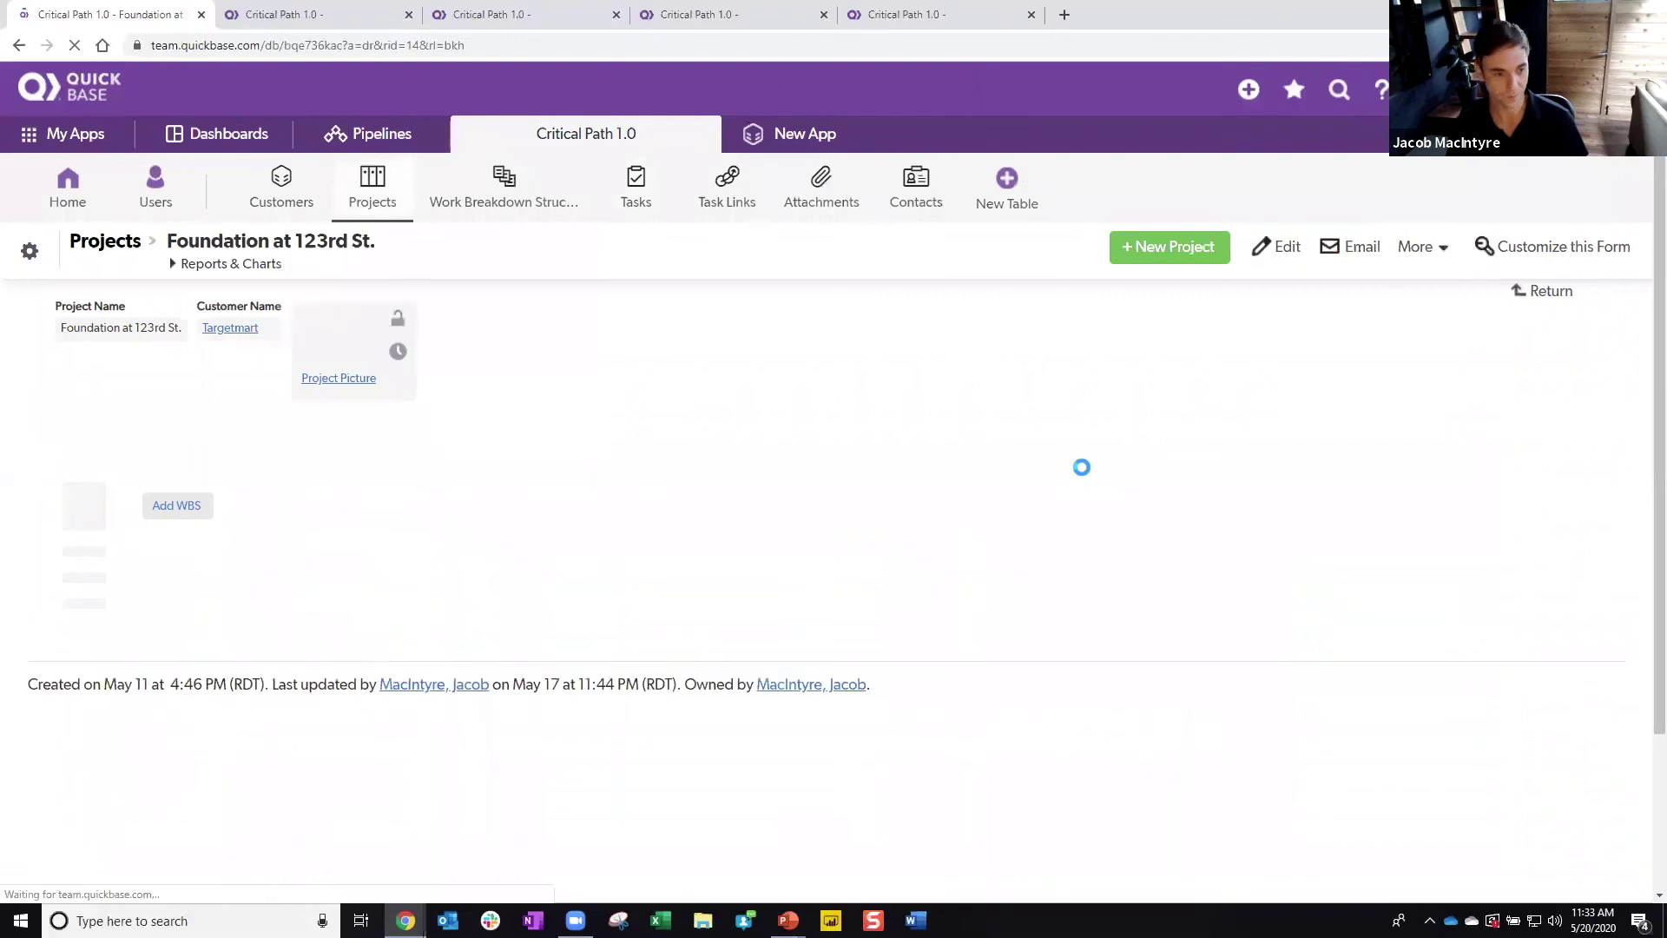
# Step: Check the float of all tasks in the Tasks (advanced) report and the Late Gantt chart
pyautogui.click(285, 549)
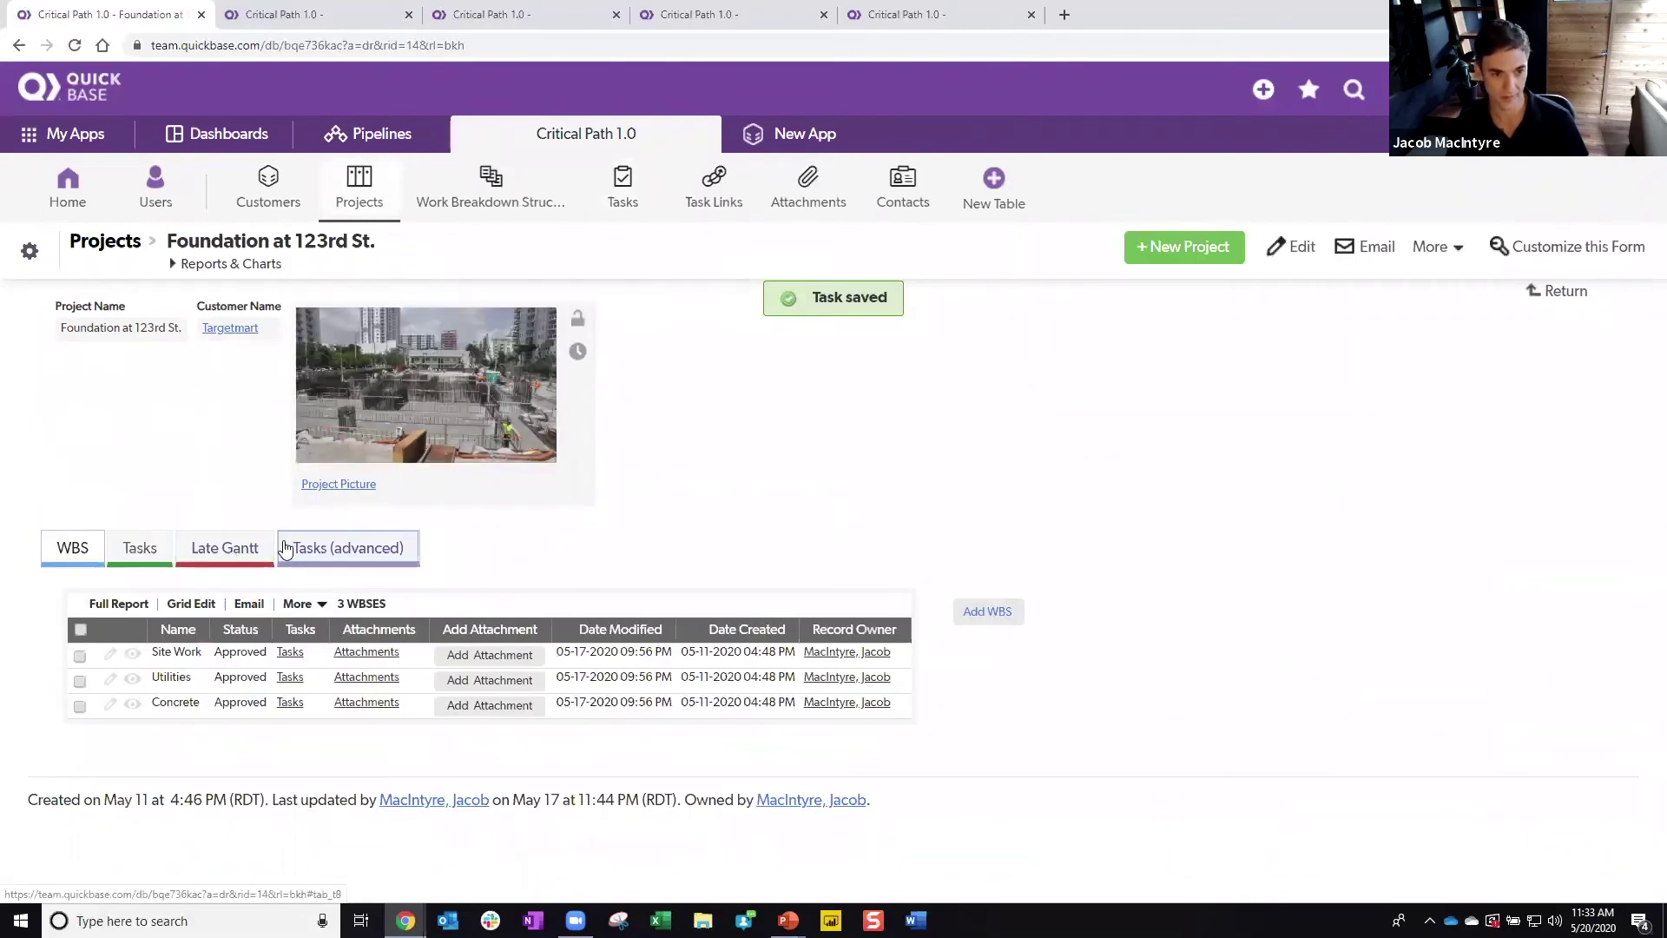
pyautogui.scroll(-3, 1285, 526)
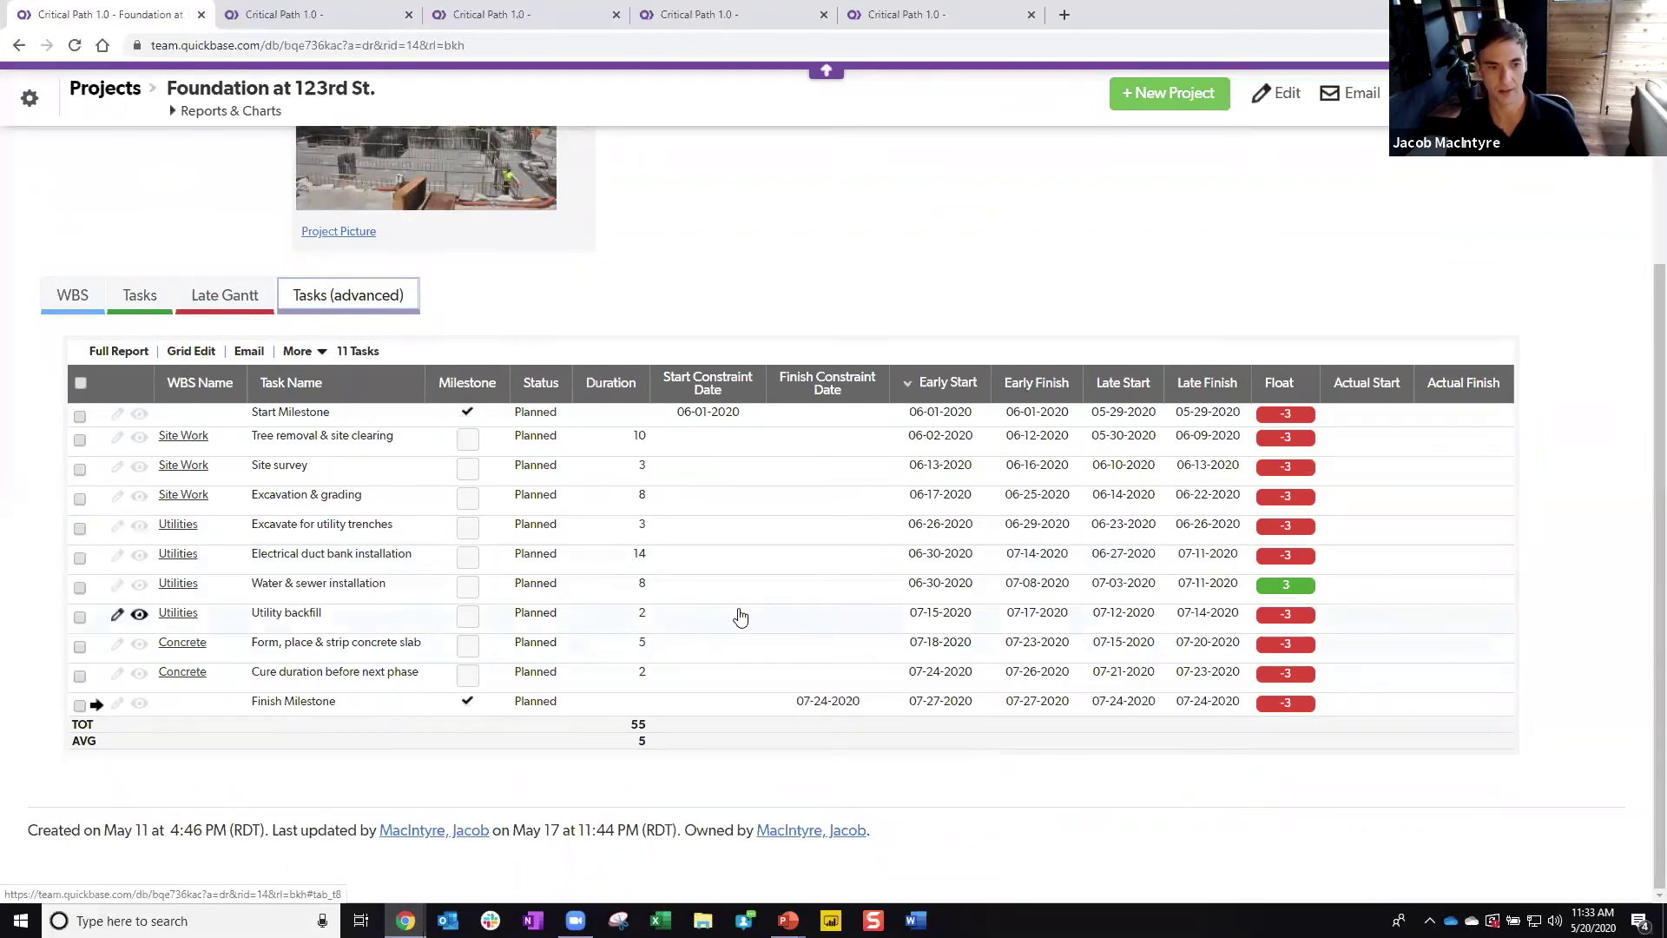
pyautogui.click(188, 302)
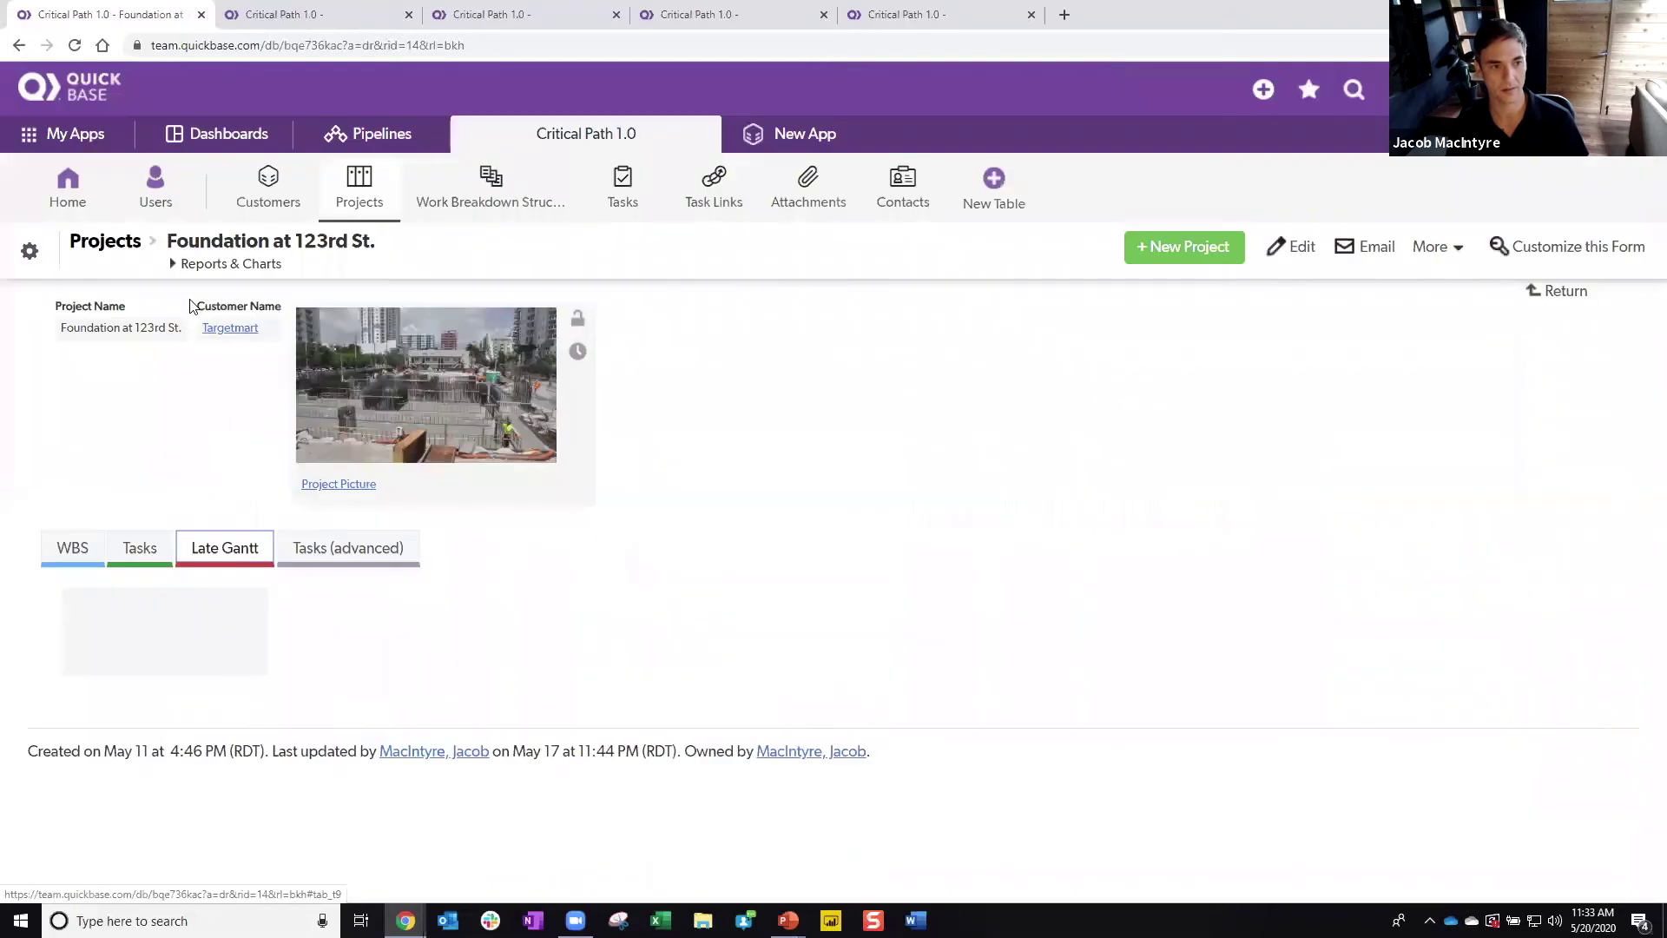
pyautogui.scroll(-2, 997, 603)
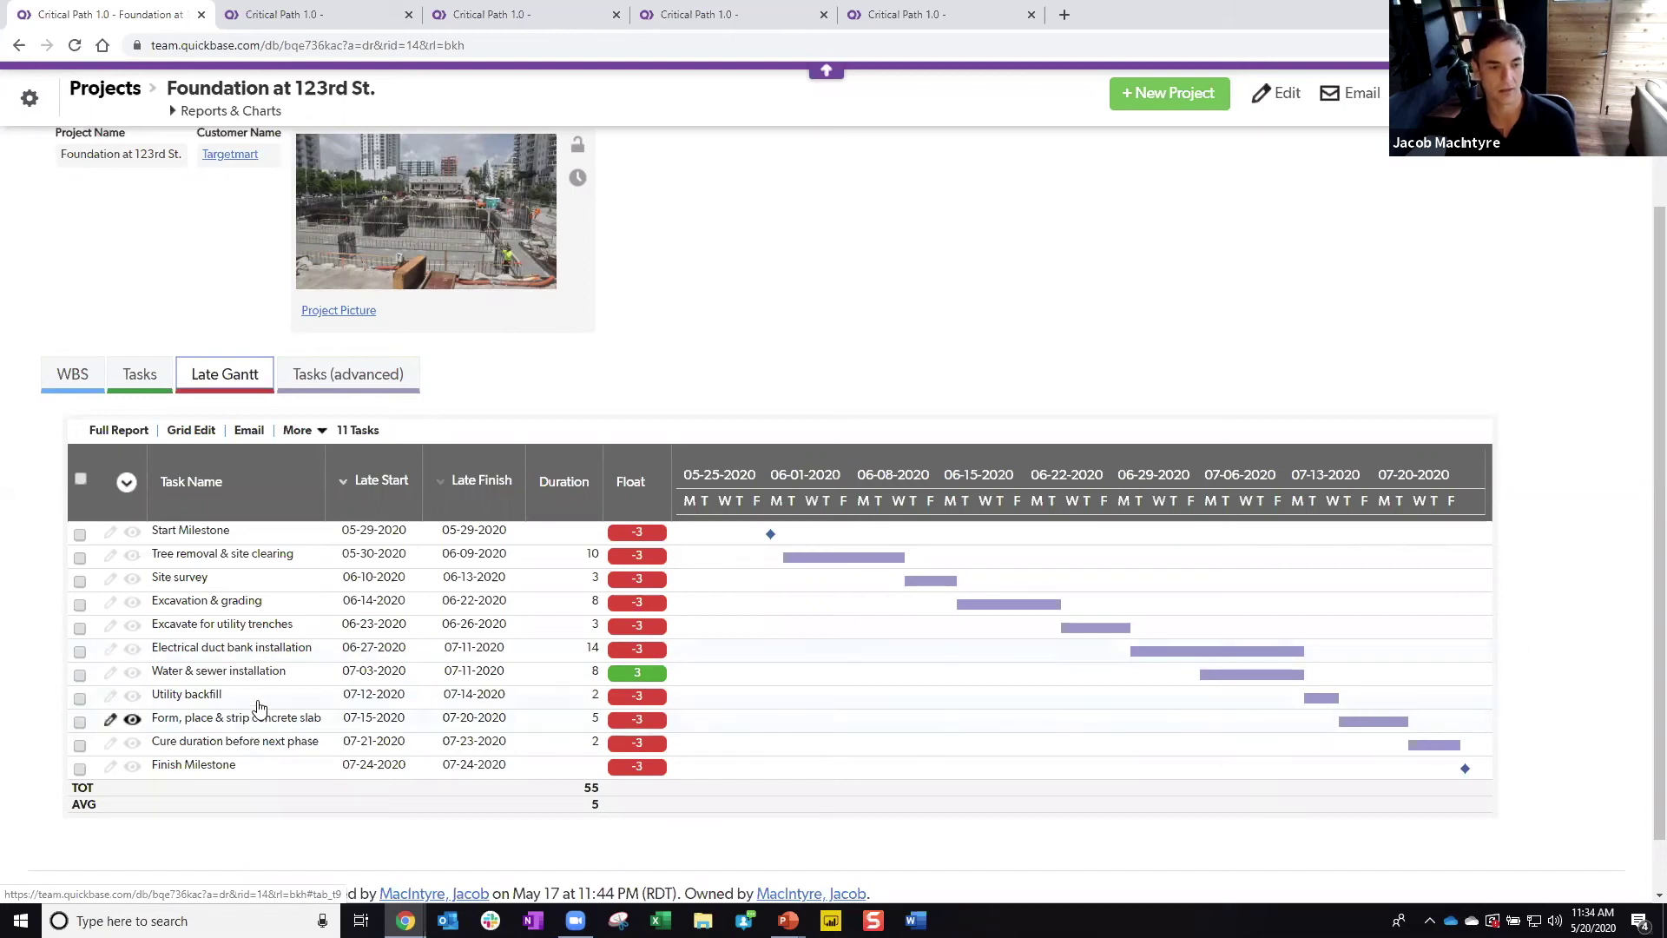
# Step: Edit the Utility backfill task, set its start constraint date to 07-08-2020 and save it
pyautogui.click(108, 697)
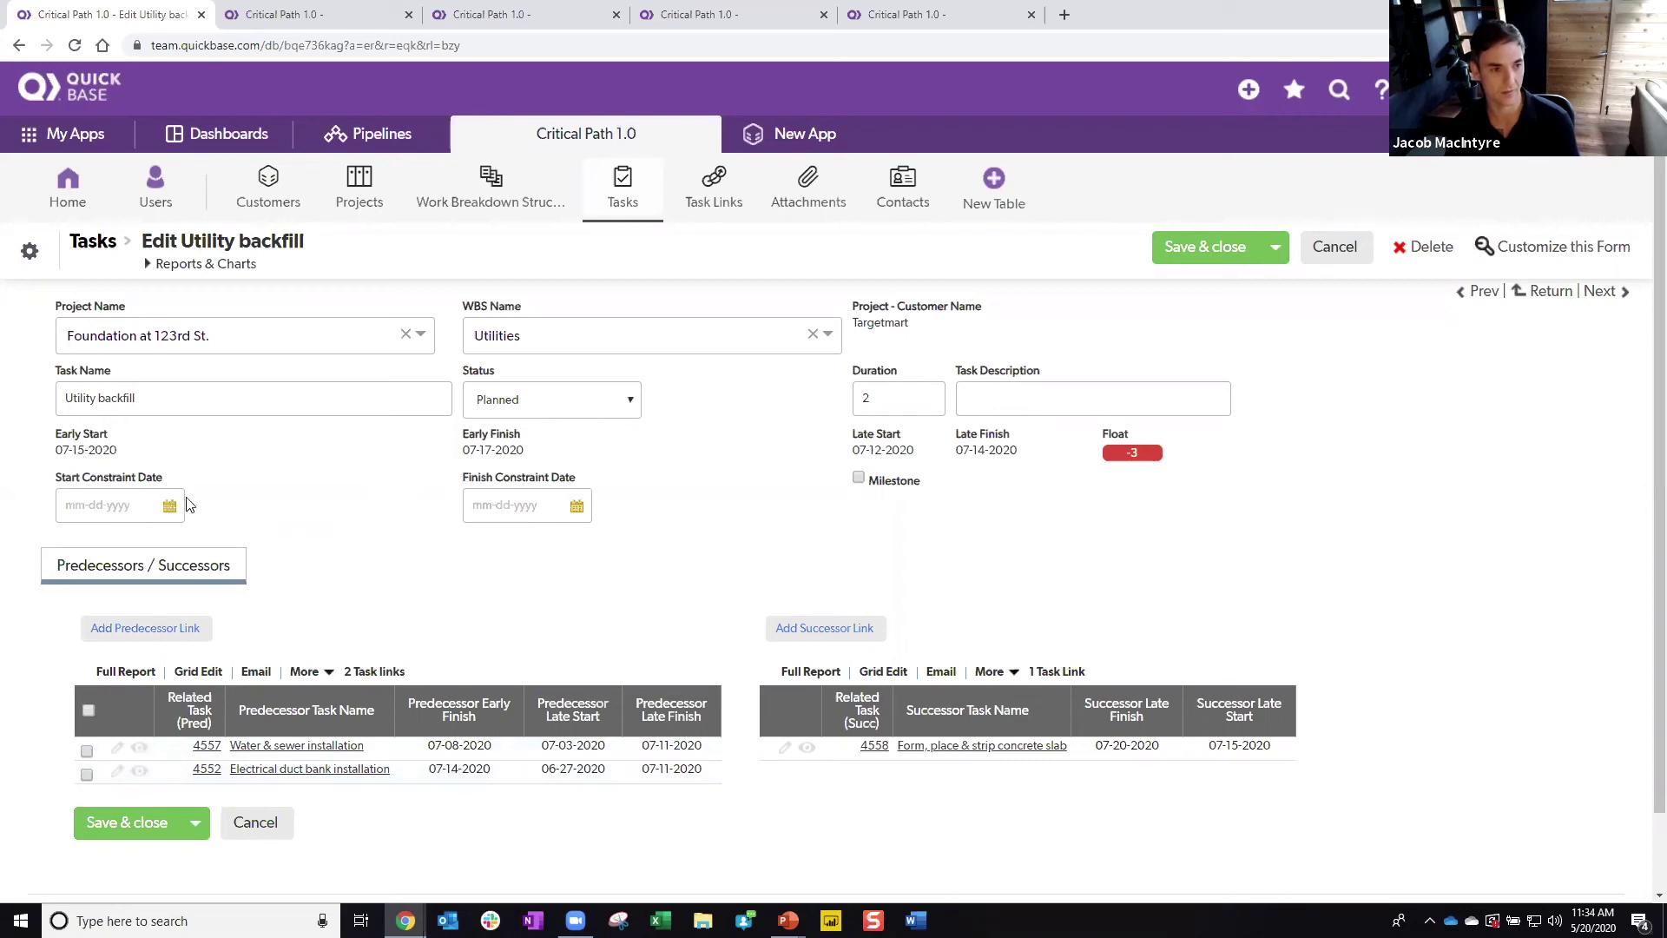
pyautogui.click(131, 505)
pyautogui.click(170, 505)
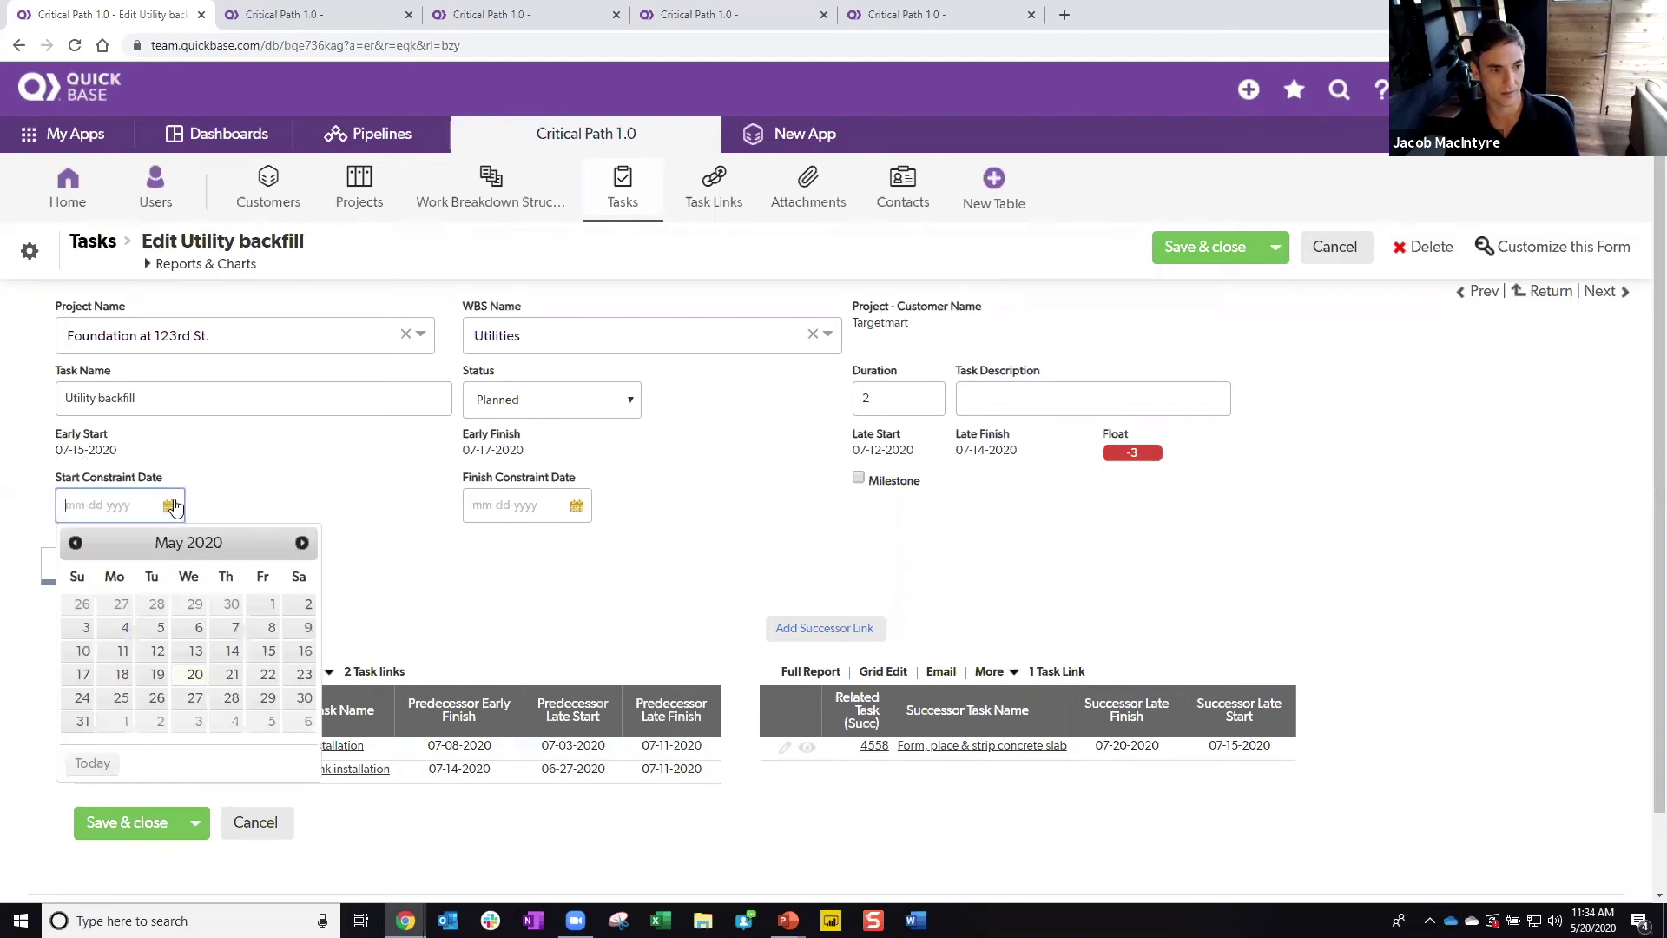
pyautogui.click(301, 542)
pyautogui.click(301, 543)
pyautogui.click(198, 629)
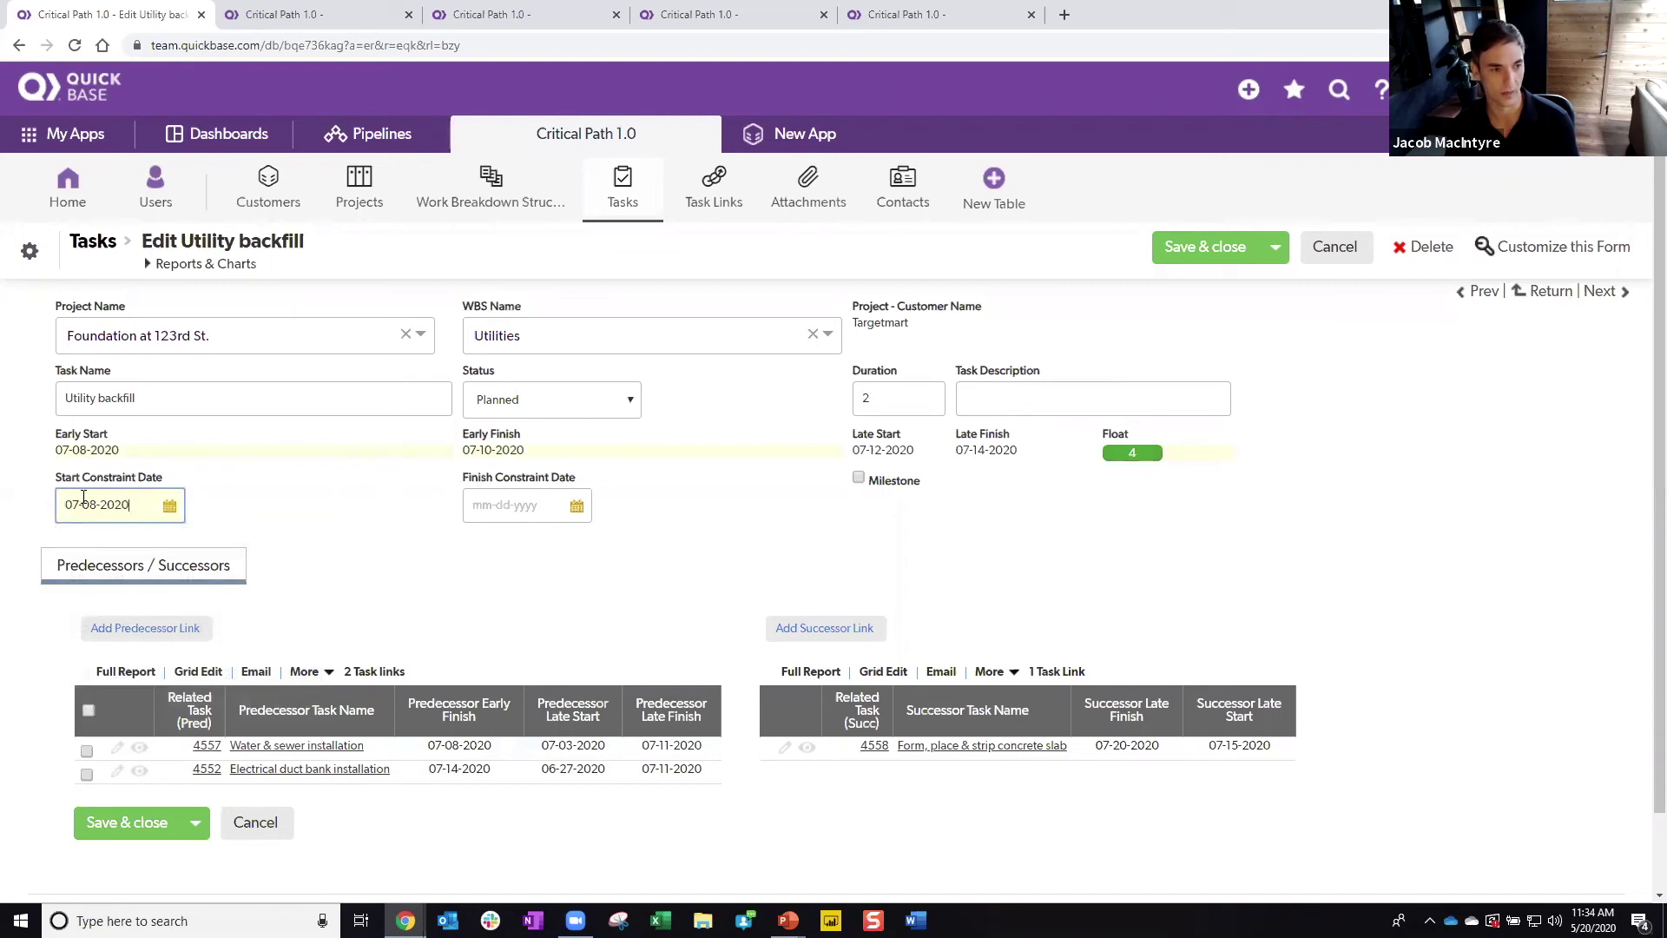
pyautogui.click(1180, 250)
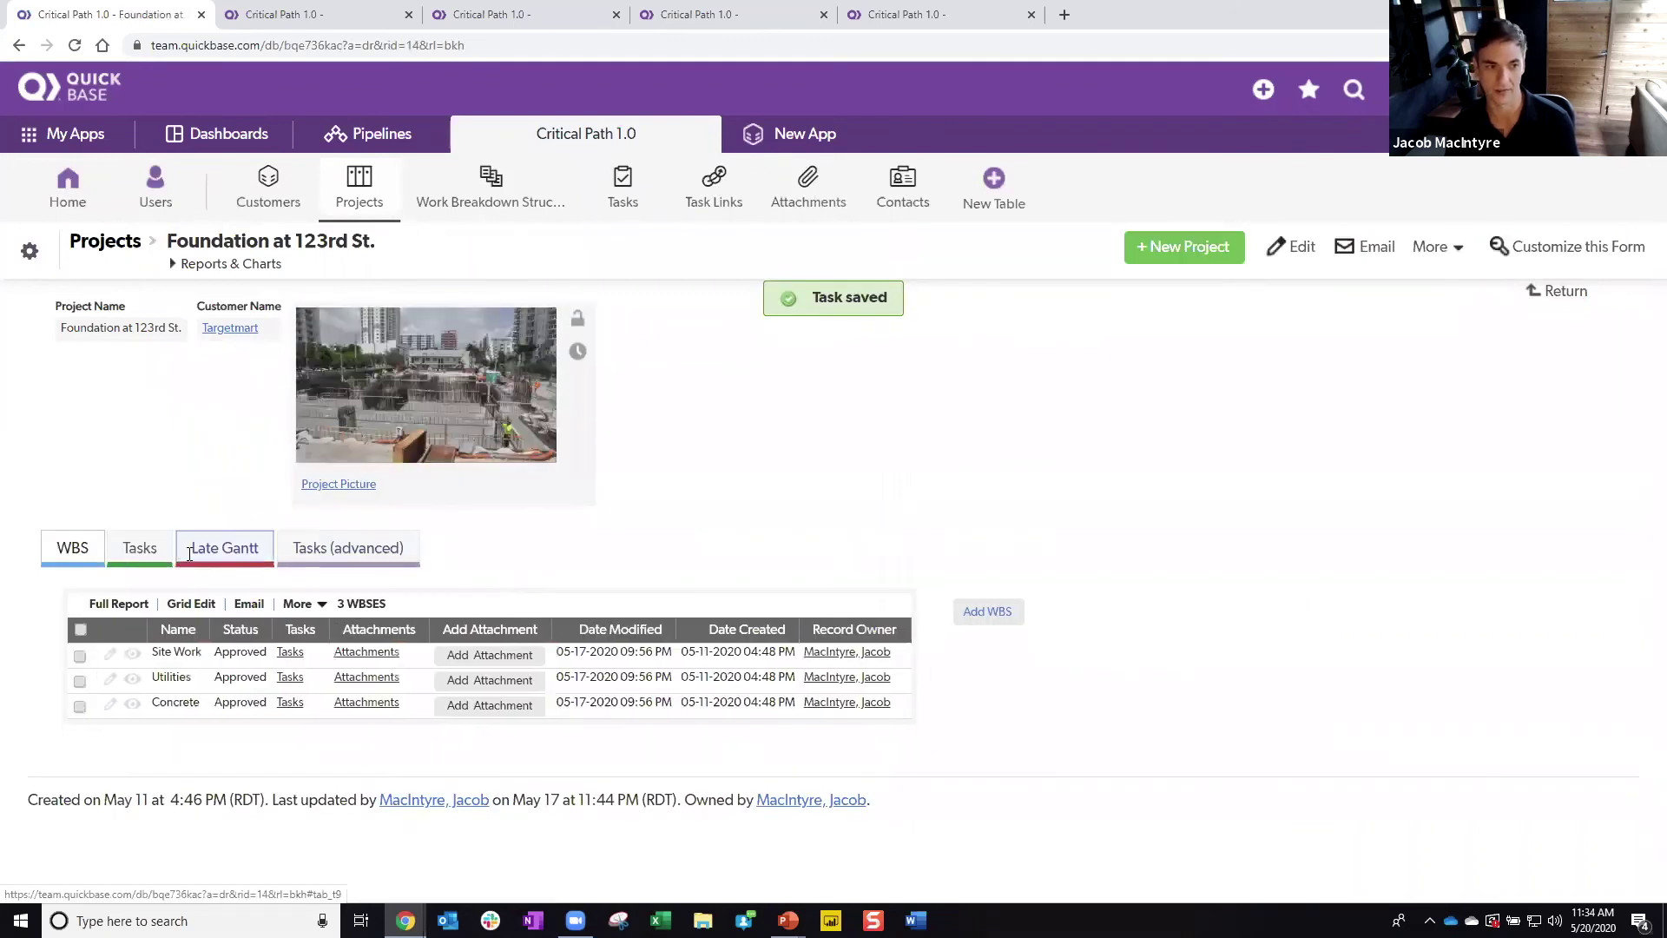
# Step: Review the rescheduled tasks and their float in the Late Gantt and the Tasks Gantt charts
pyautogui.click(191, 548)
pyautogui.scroll(-3, 302, 541)
pyautogui.scroll(1, 303, 541)
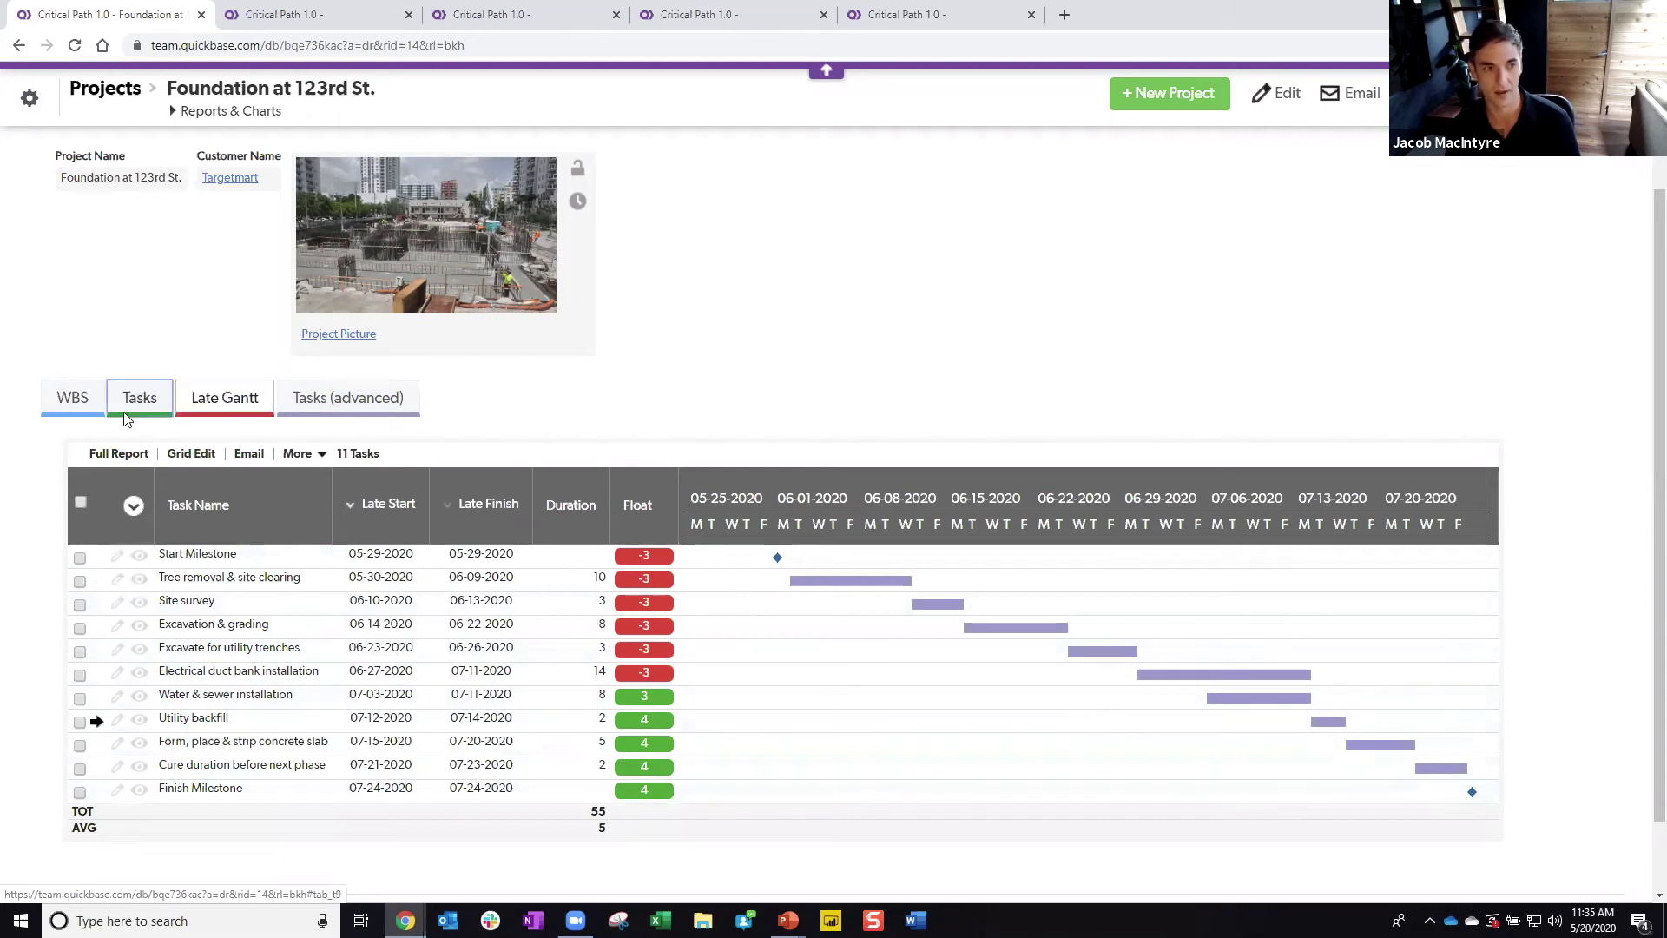
pyautogui.click(163, 414)
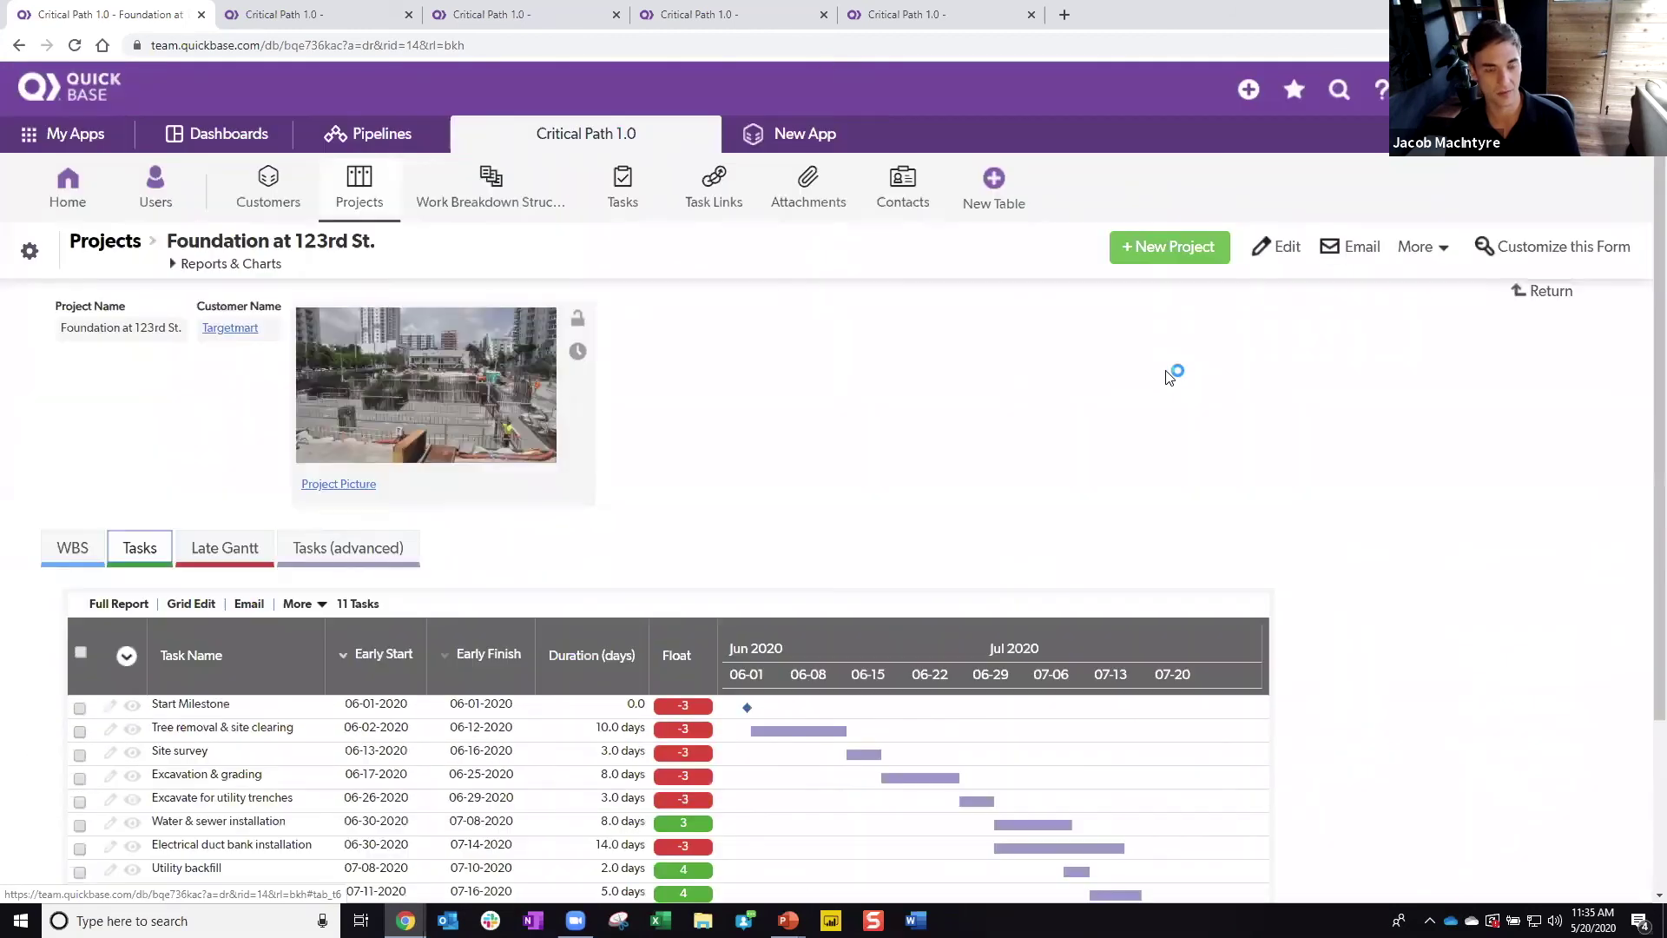
pyautogui.scroll(-1, 1168, 375)
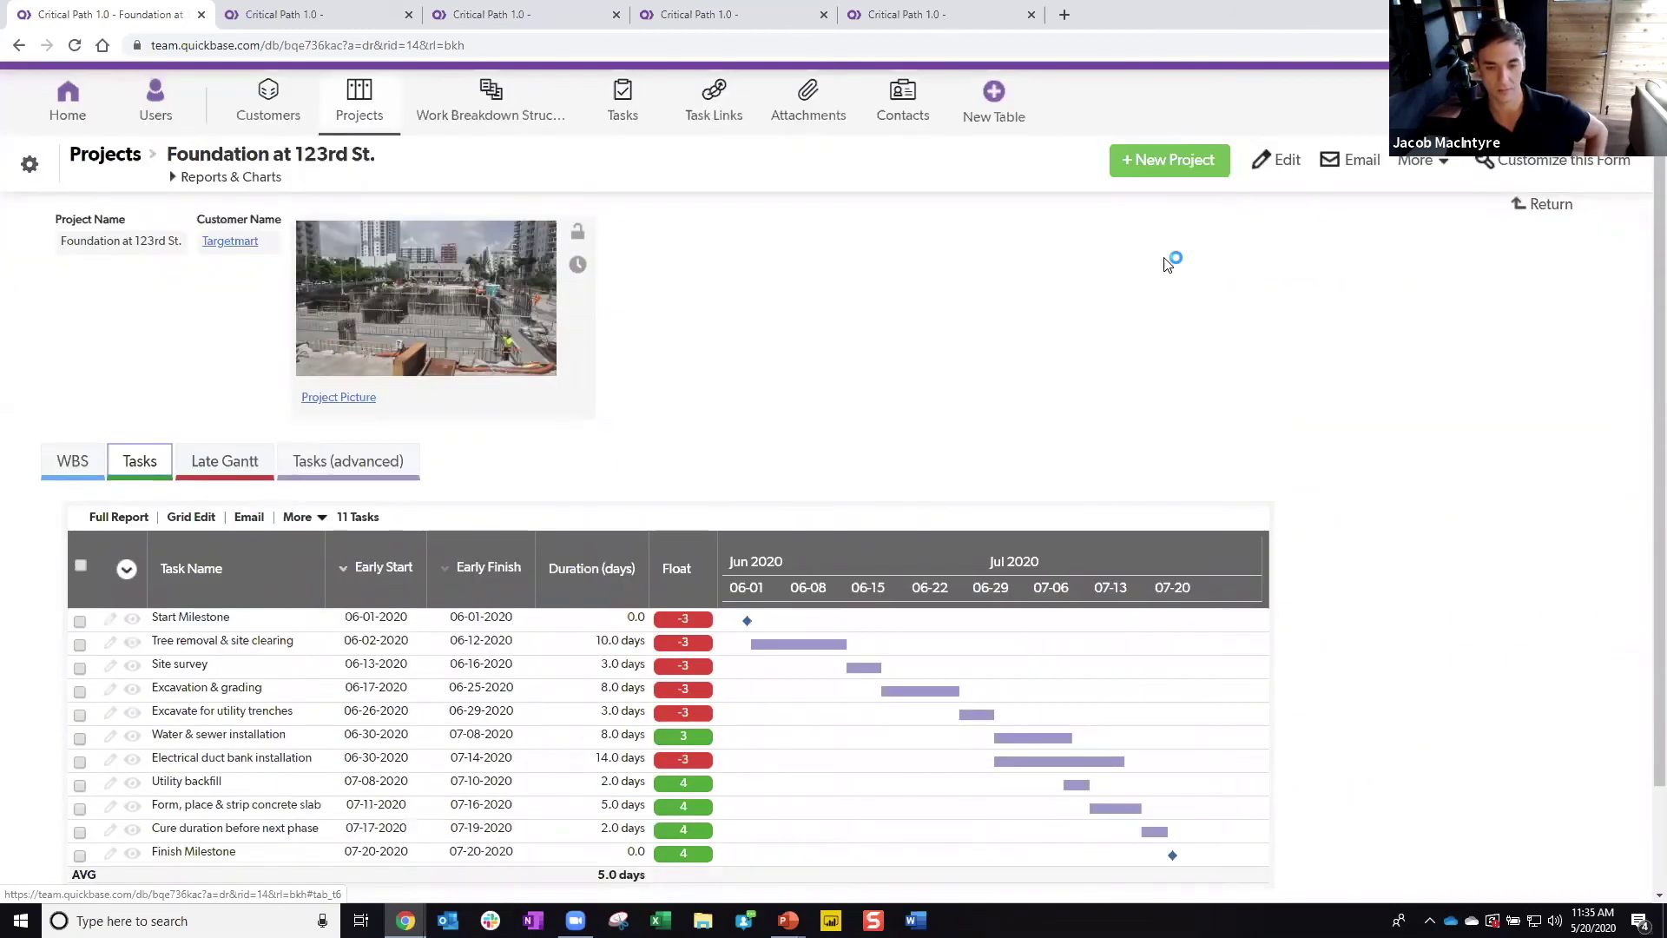
pyautogui.scroll(-1, 884, 326)
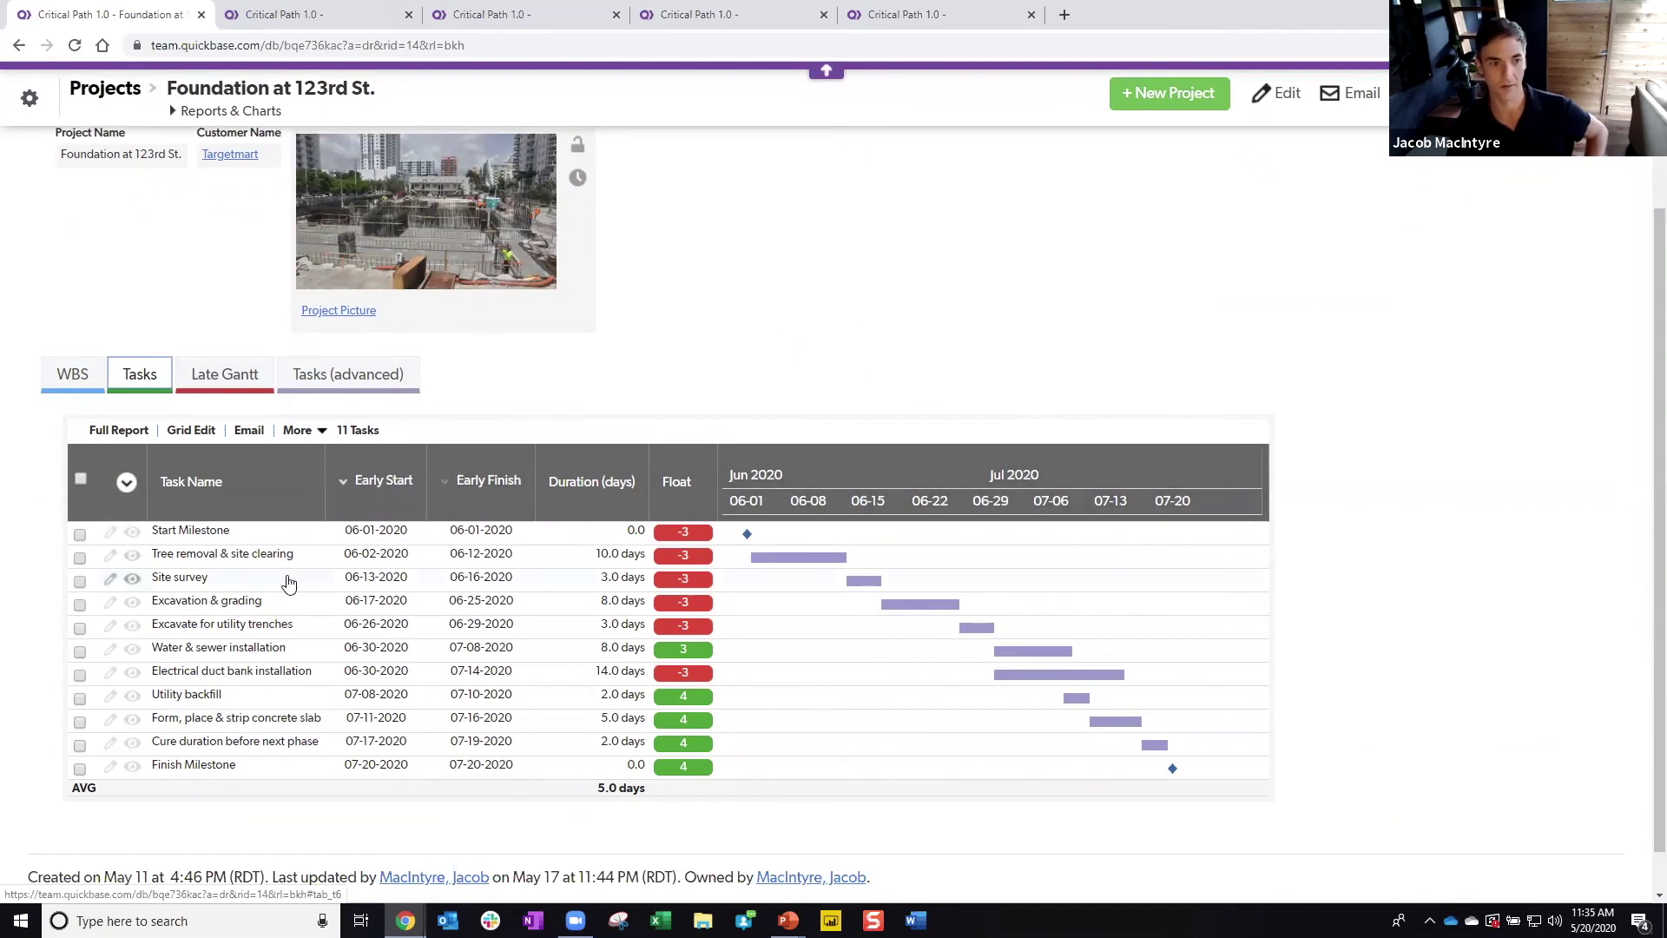
# Step: Compare the Start Milestone's late finish with its early finish in the Tasks (advanced) report
pyautogui.click(273, 382)
pyautogui.click(299, 382)
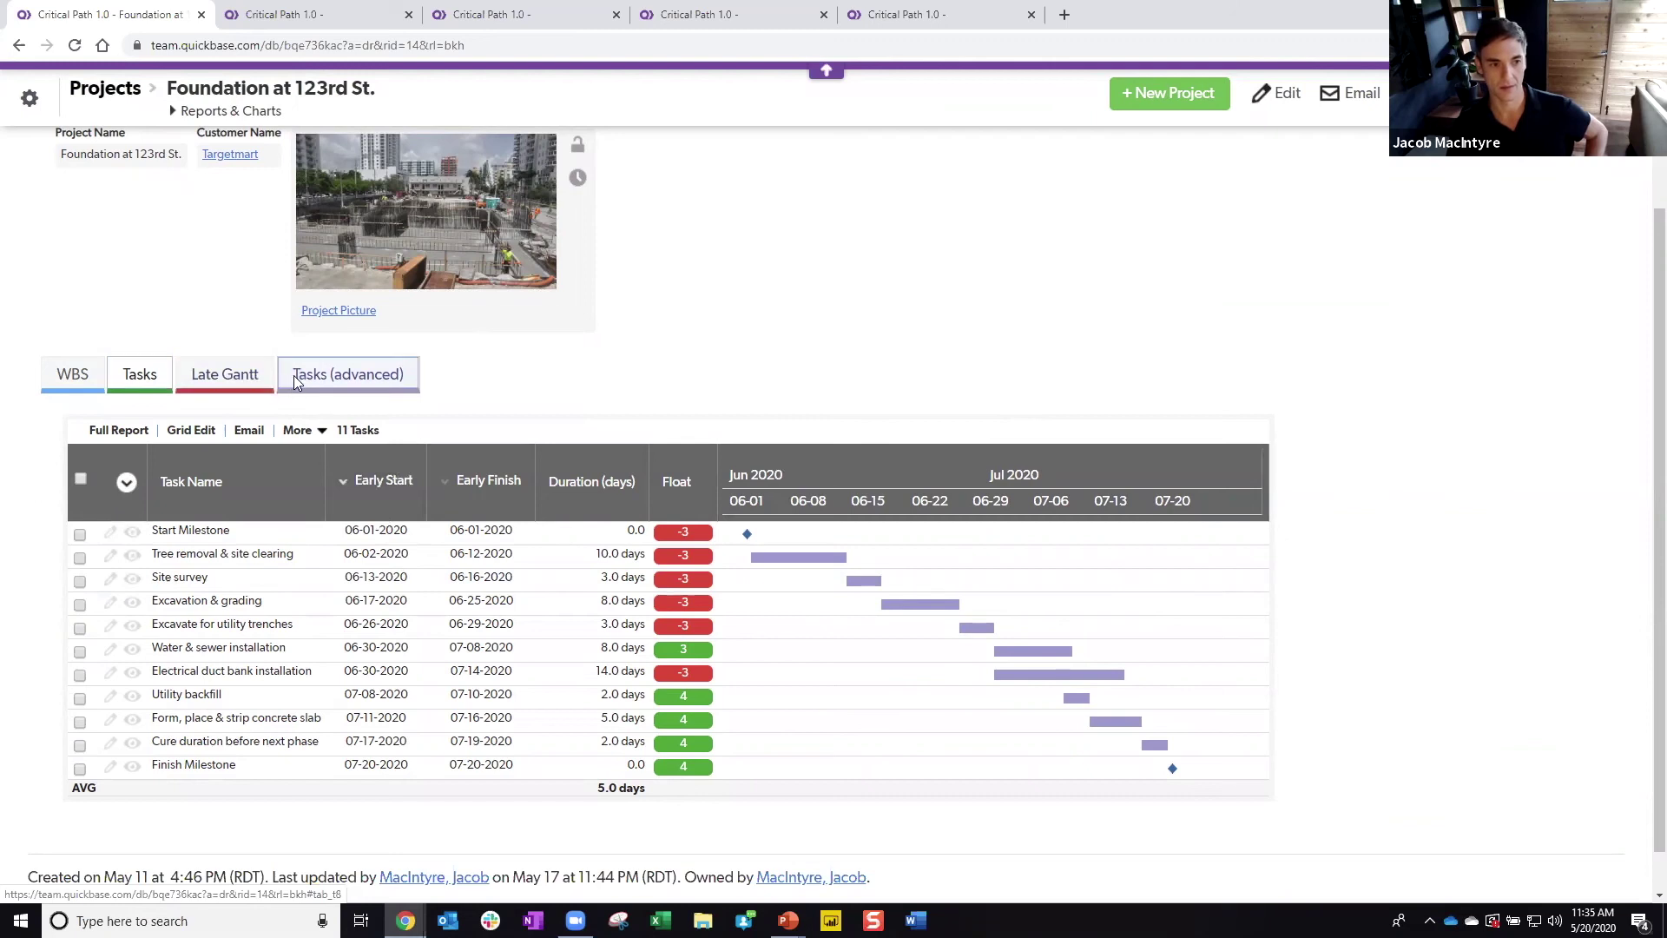
pyautogui.scroll(-3, 1104, 375)
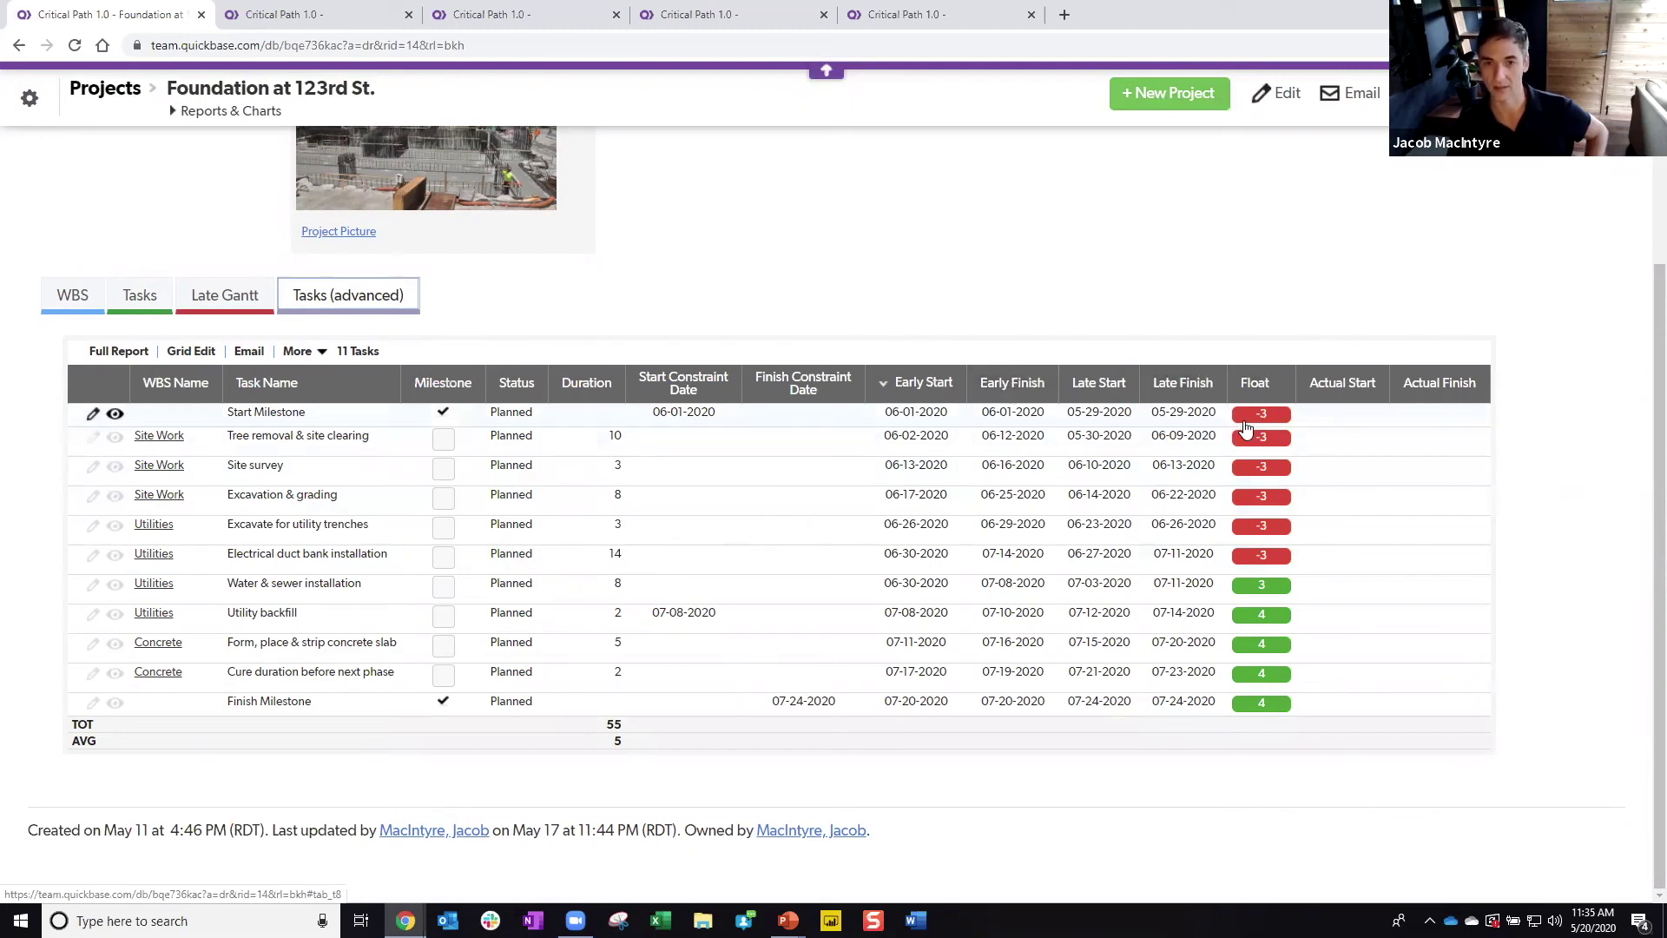
pyautogui.doubleClick(1174, 412)
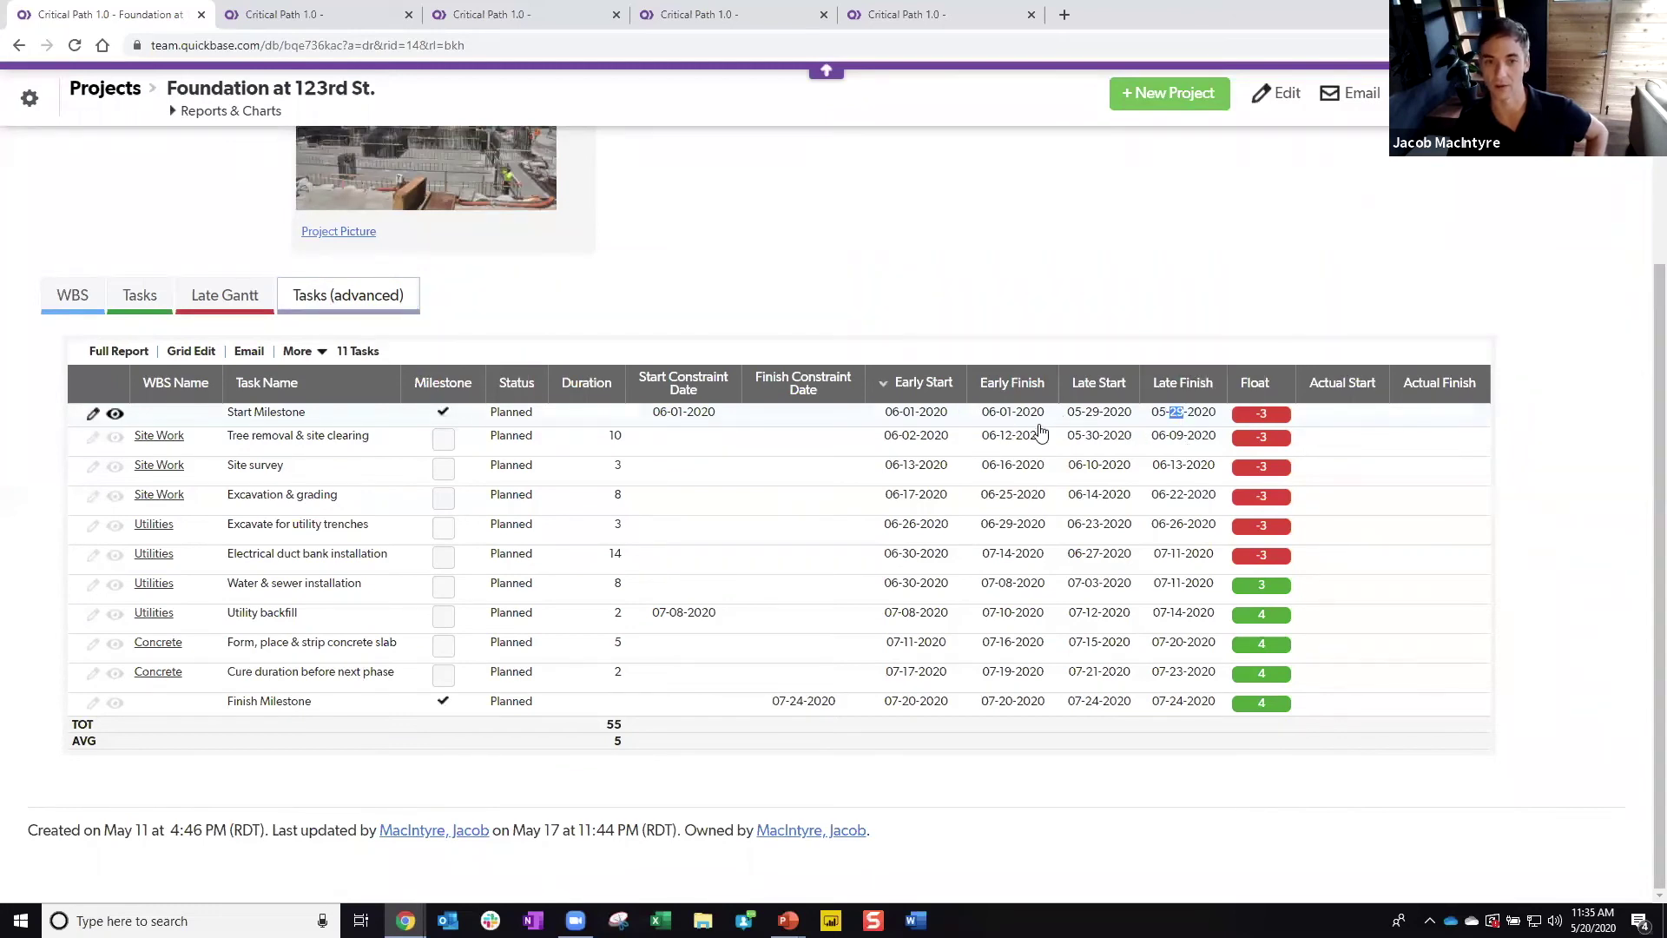
pyautogui.moveTo(1007, 415); pyautogui.dragTo(1000, 413)
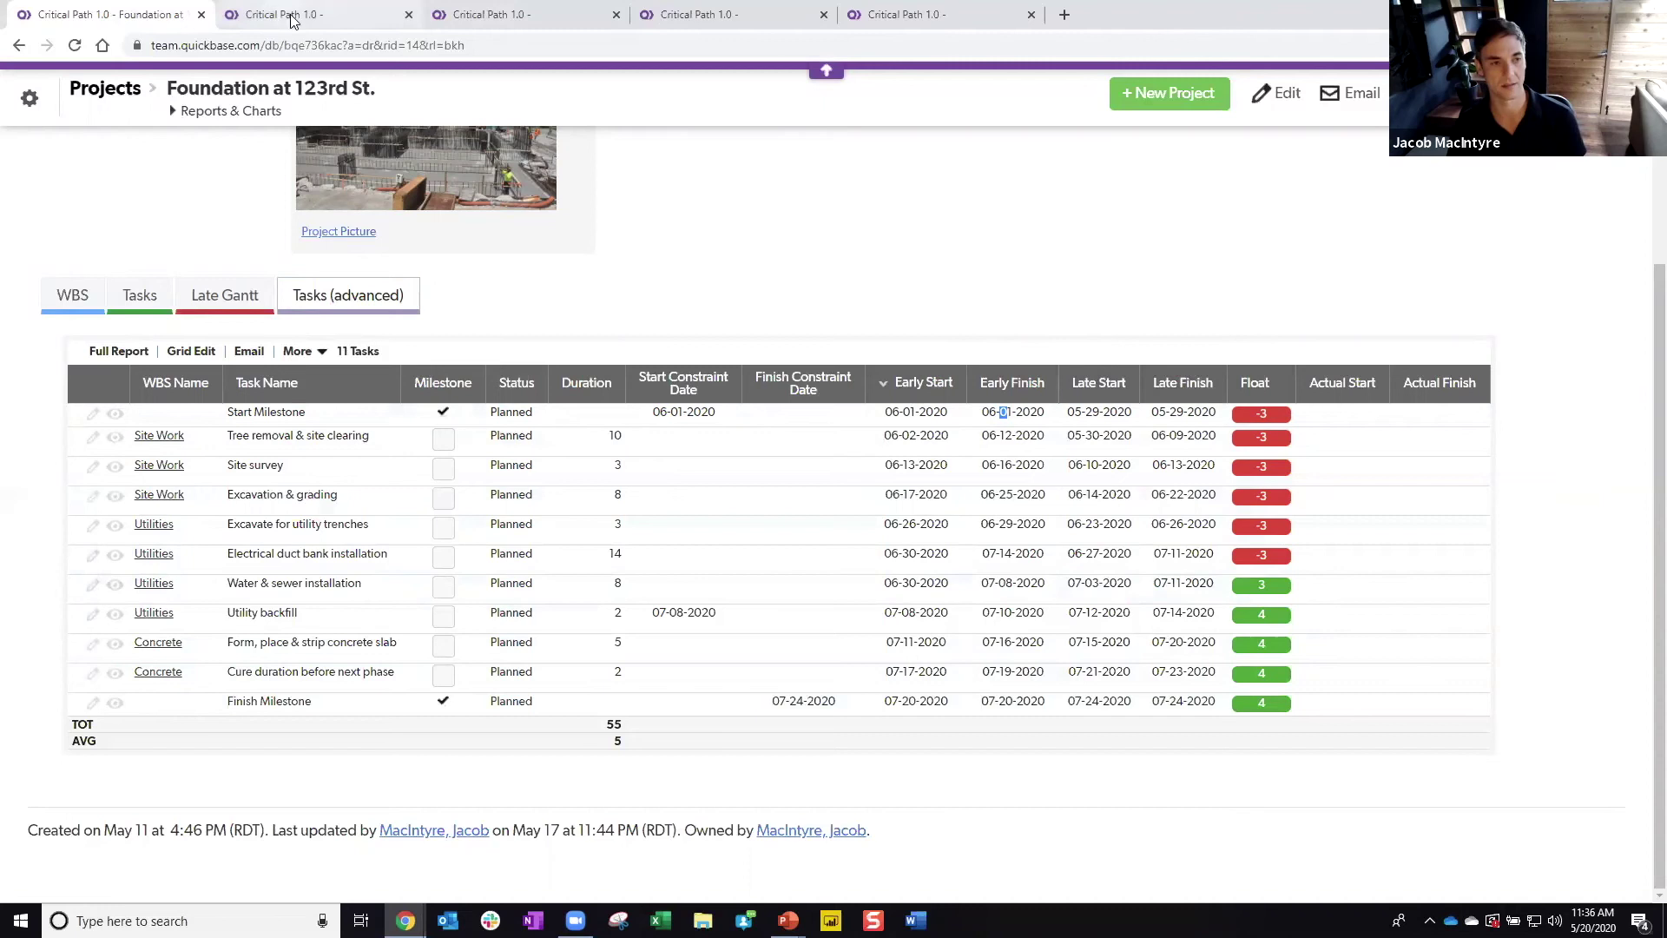
# Step: Open the Early Start field's settings and read the null checks on its formula's first lines
pyautogui.click(361, 18)
pyautogui.scroll(-2, 693, 371)
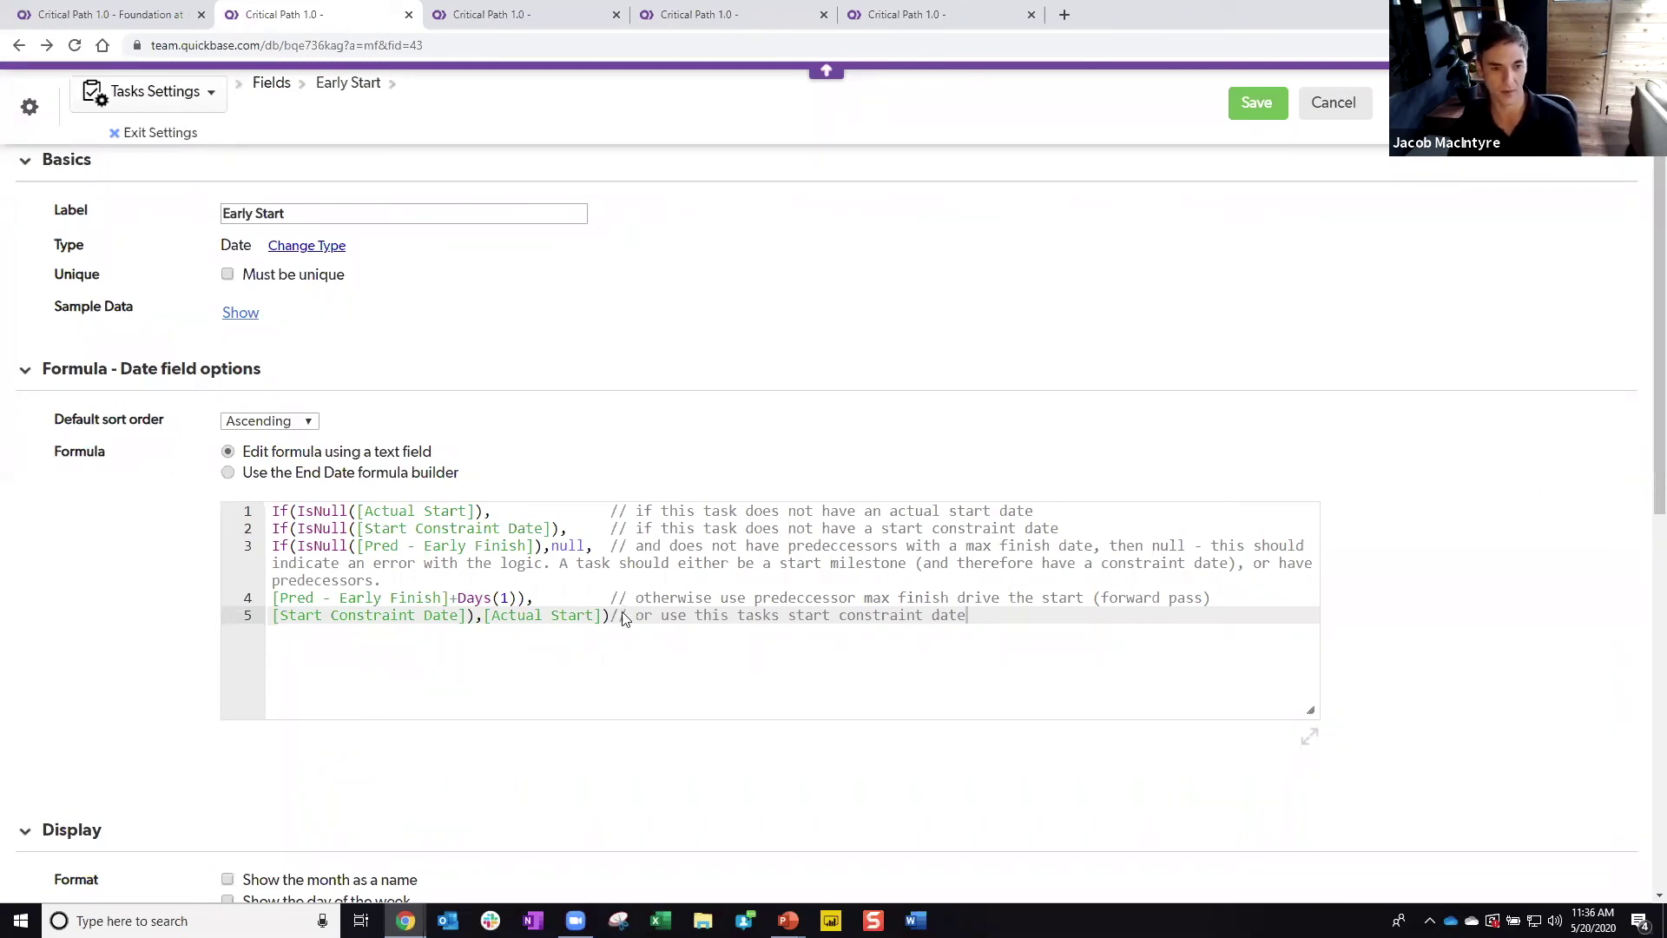
pyautogui.click(613, 512)
pyautogui.click(671, 528)
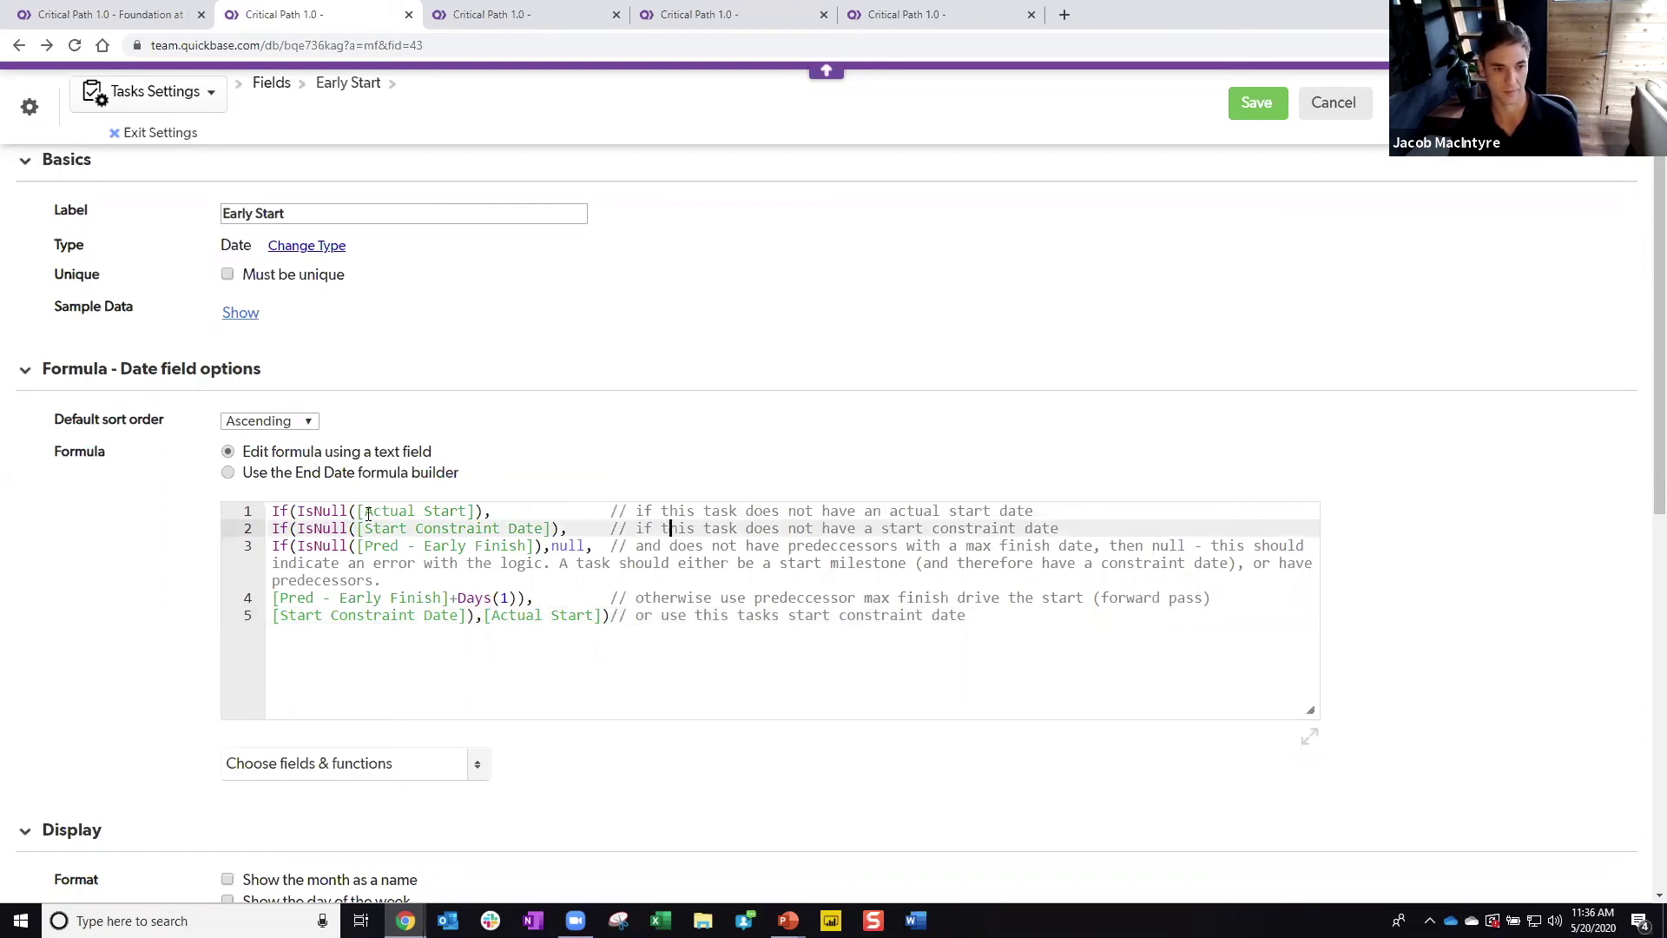
pyautogui.click(518, 512)
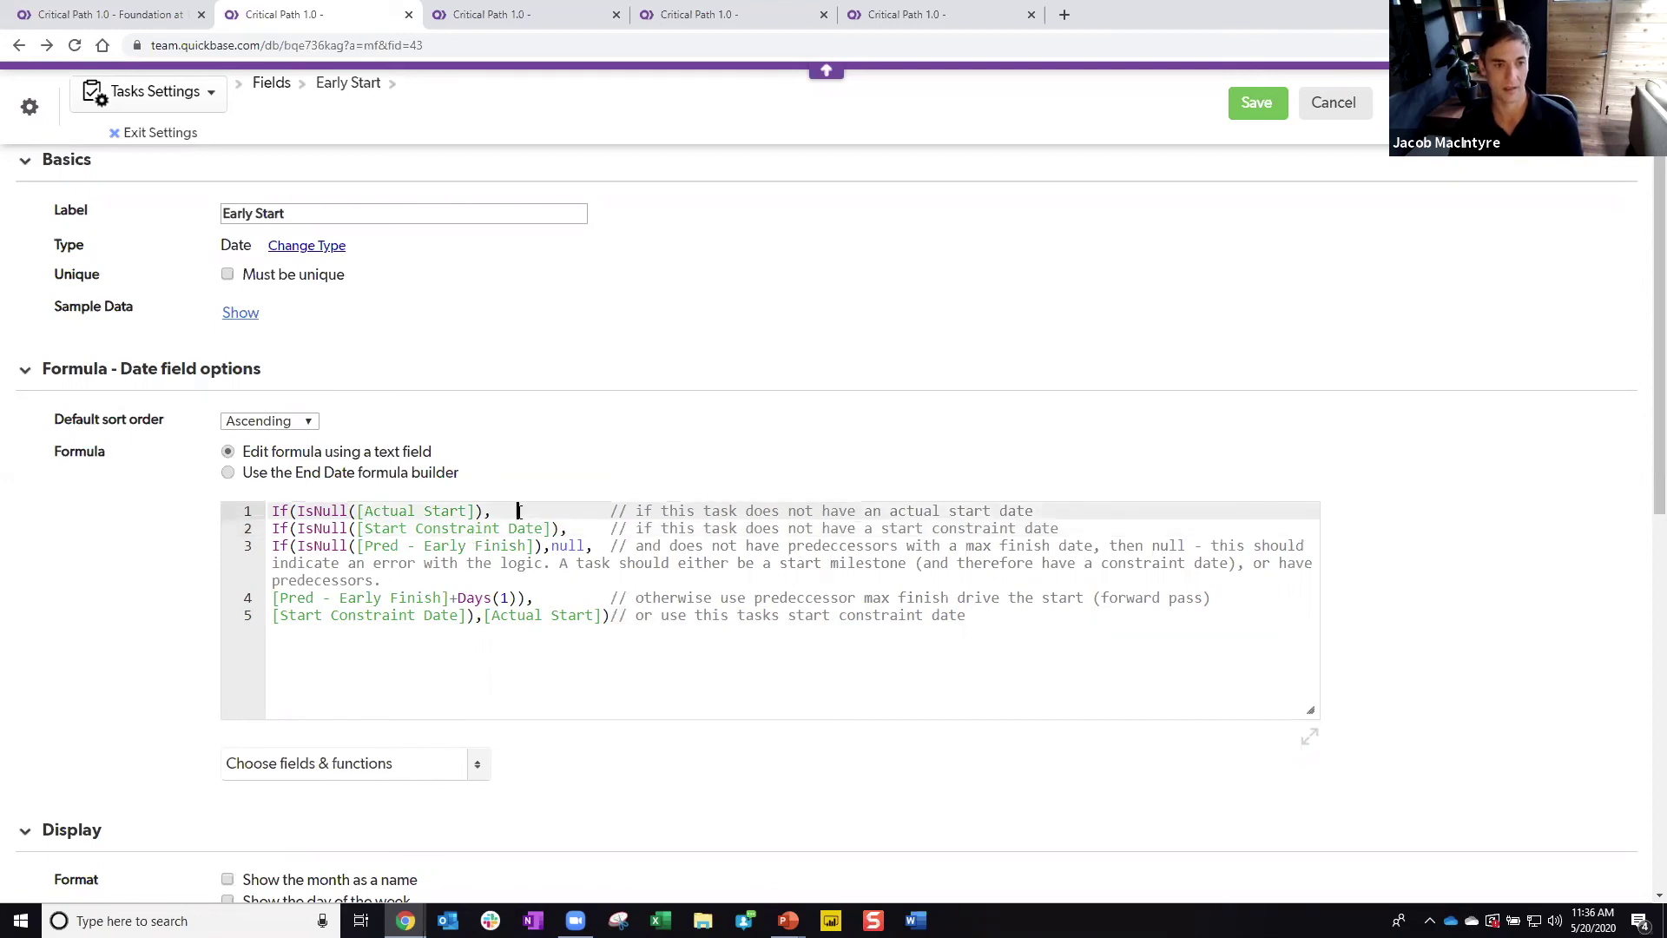
# Step: Check the Actual Start and Actual Finish columns in the project's Tasks (advanced) report
pyautogui.click(168, 17)
pyautogui.scroll(2, 365, 446)
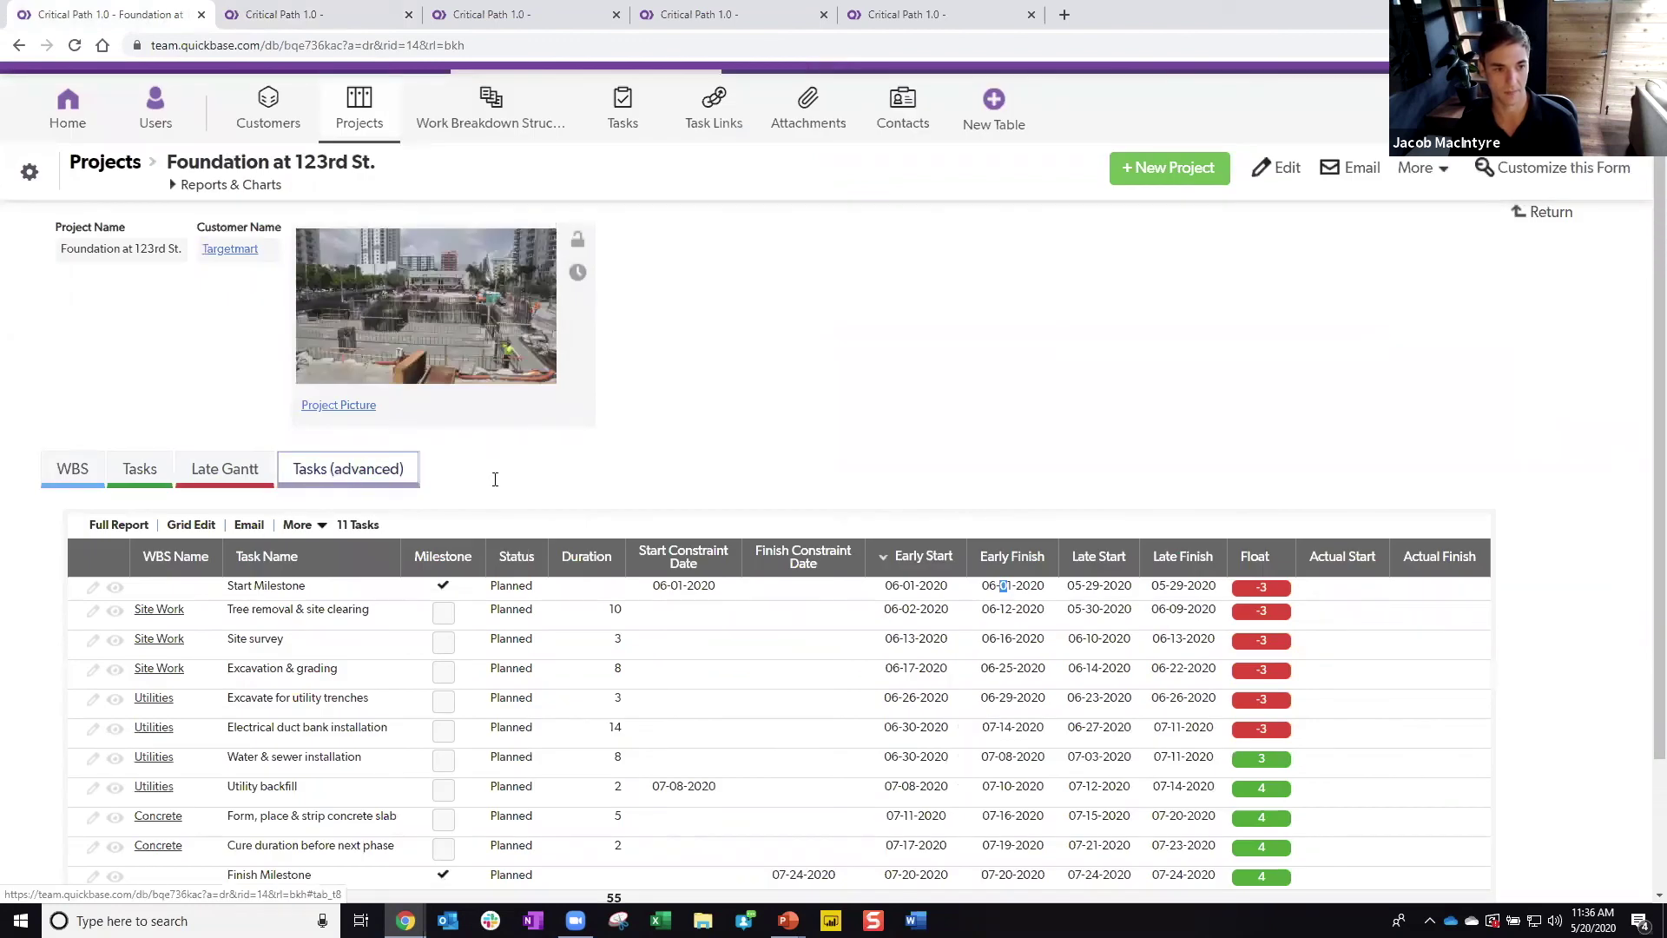
pyautogui.scroll(-2, 1183, 488)
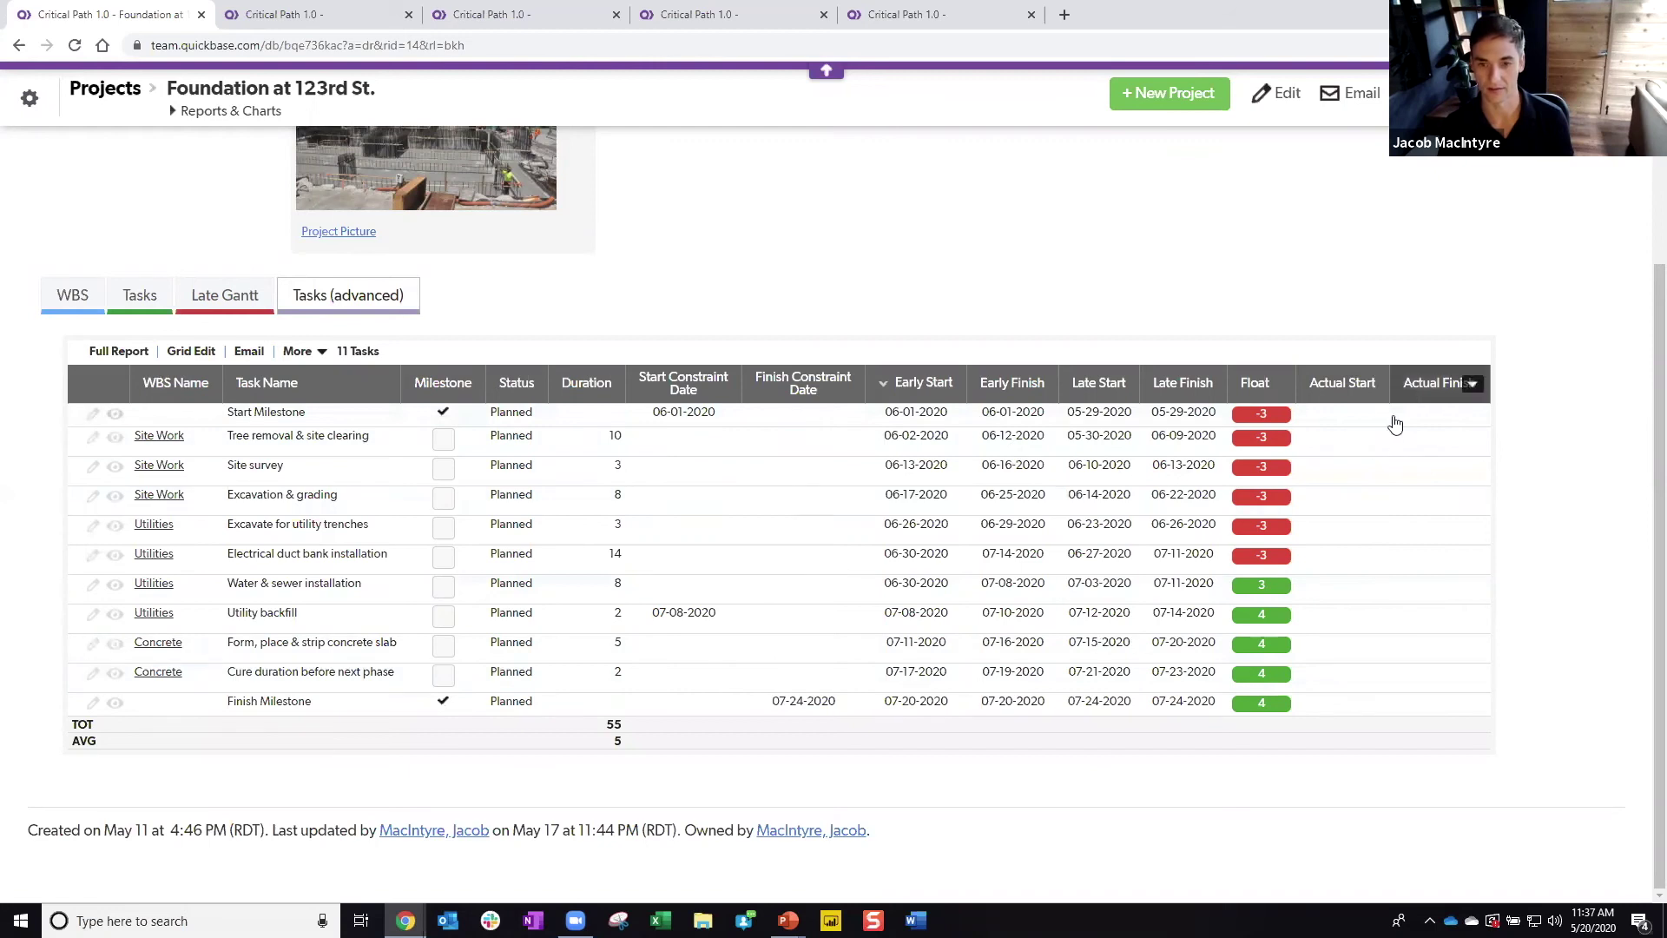
# Step: Trace how the Early Start formula tests for and falls back on the Actual Start field
pyautogui.click(368, 10)
pyautogui.moveTo(357, 510); pyautogui.dragTo(494, 513)
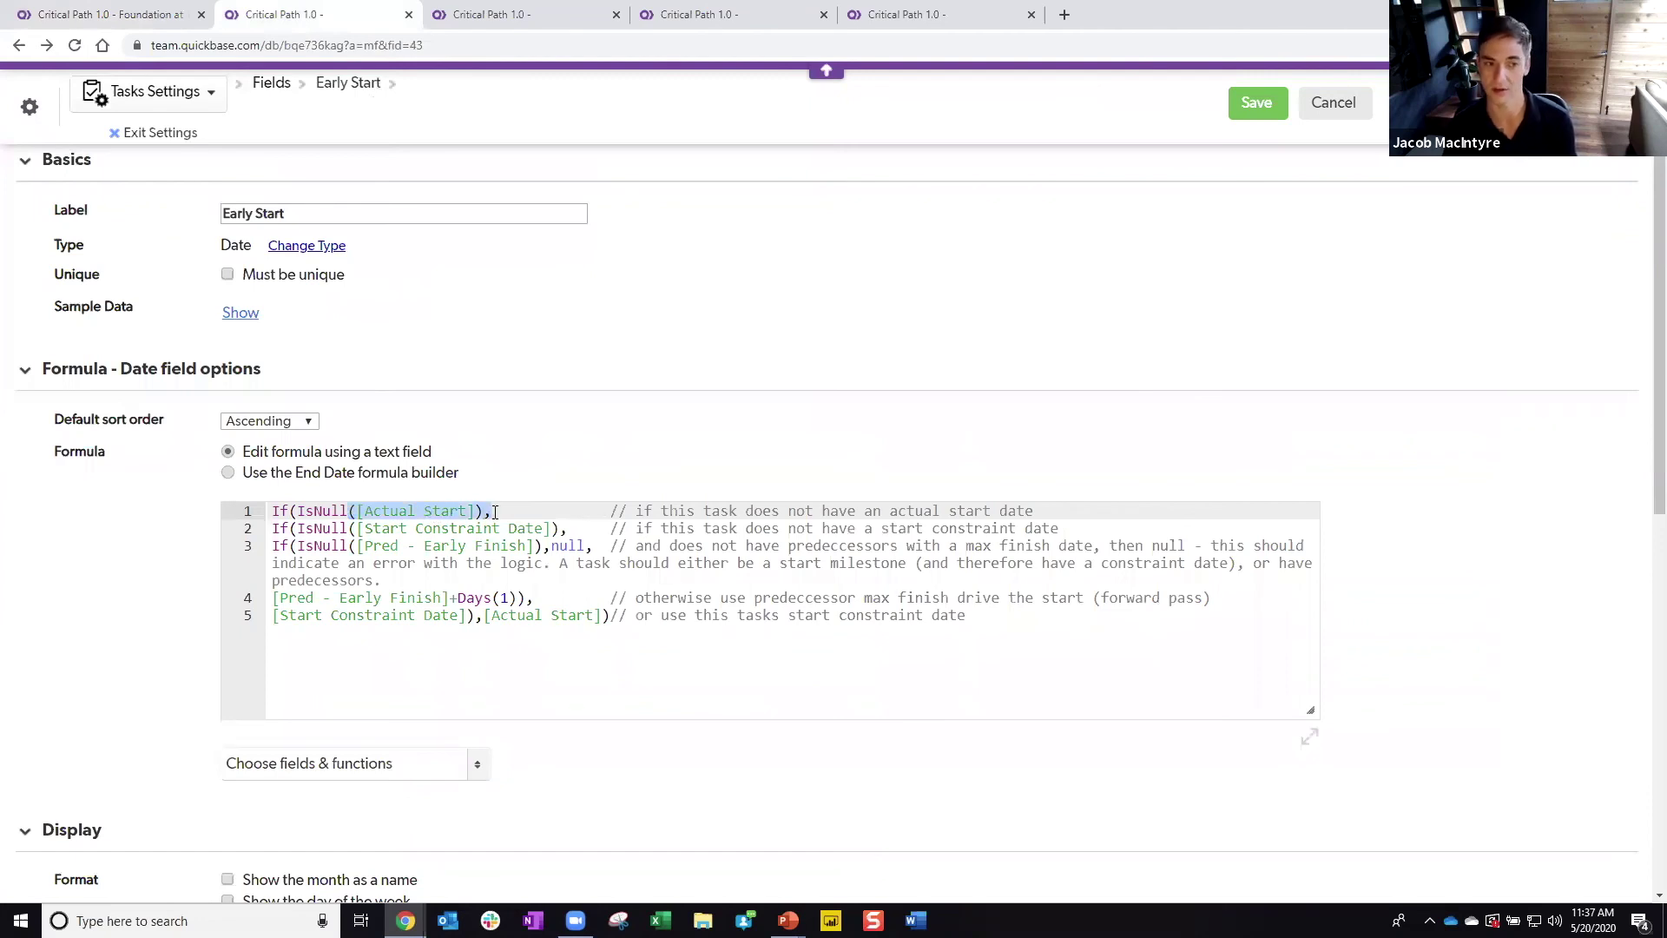
pyautogui.click(461, 512)
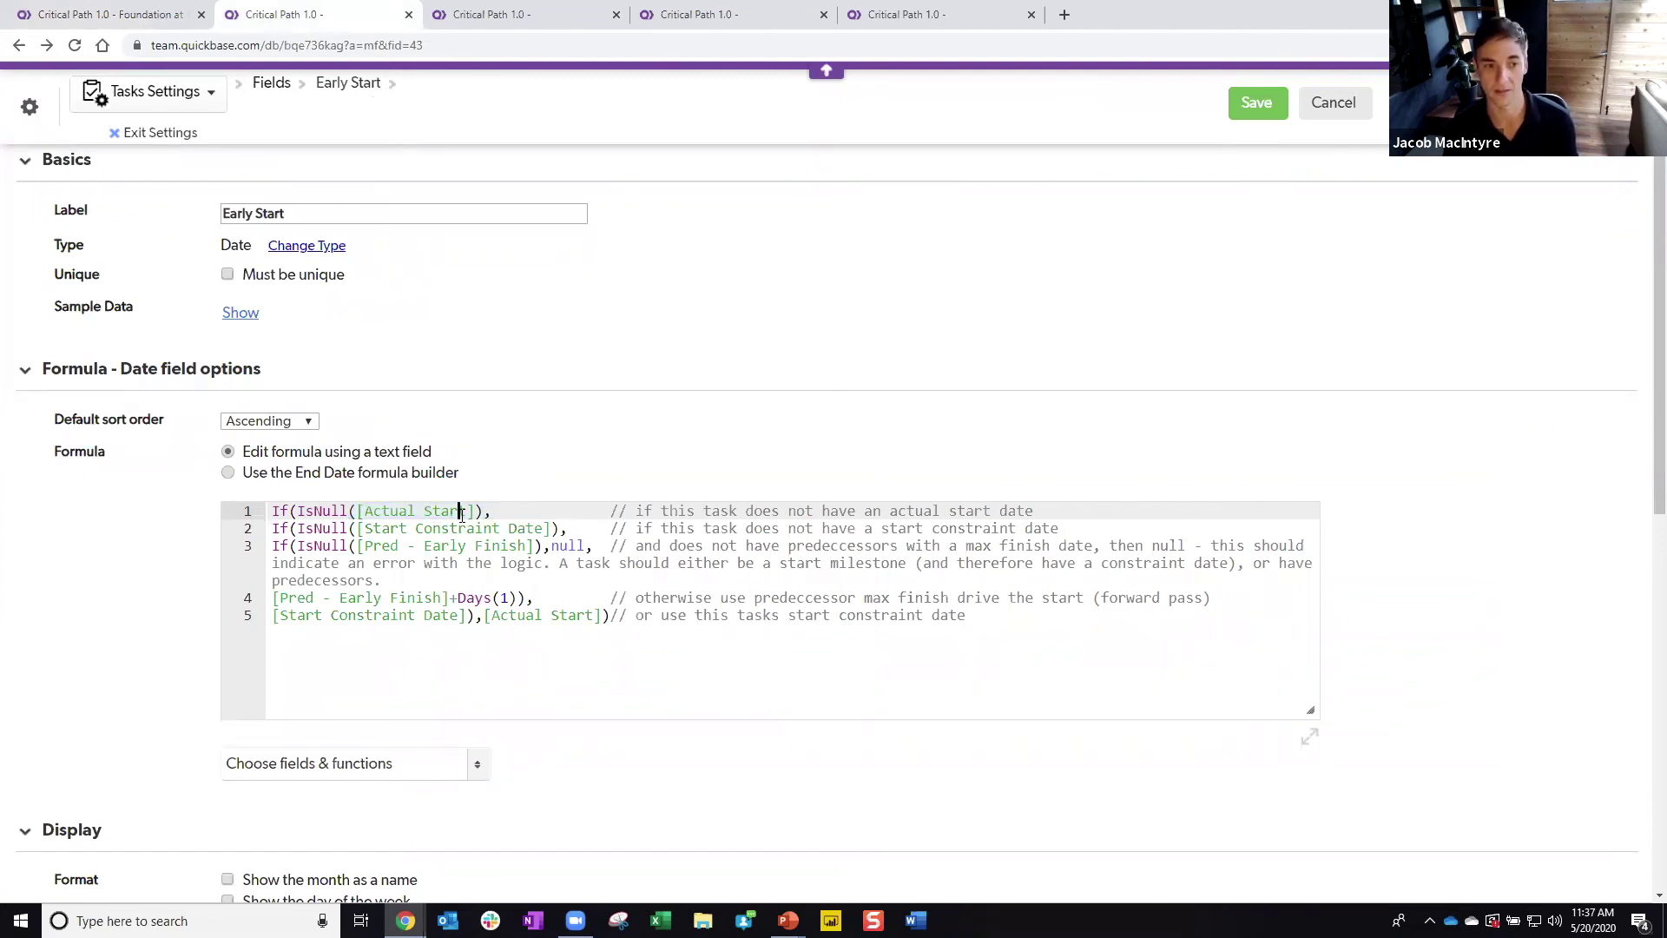
pyautogui.click(484, 616)
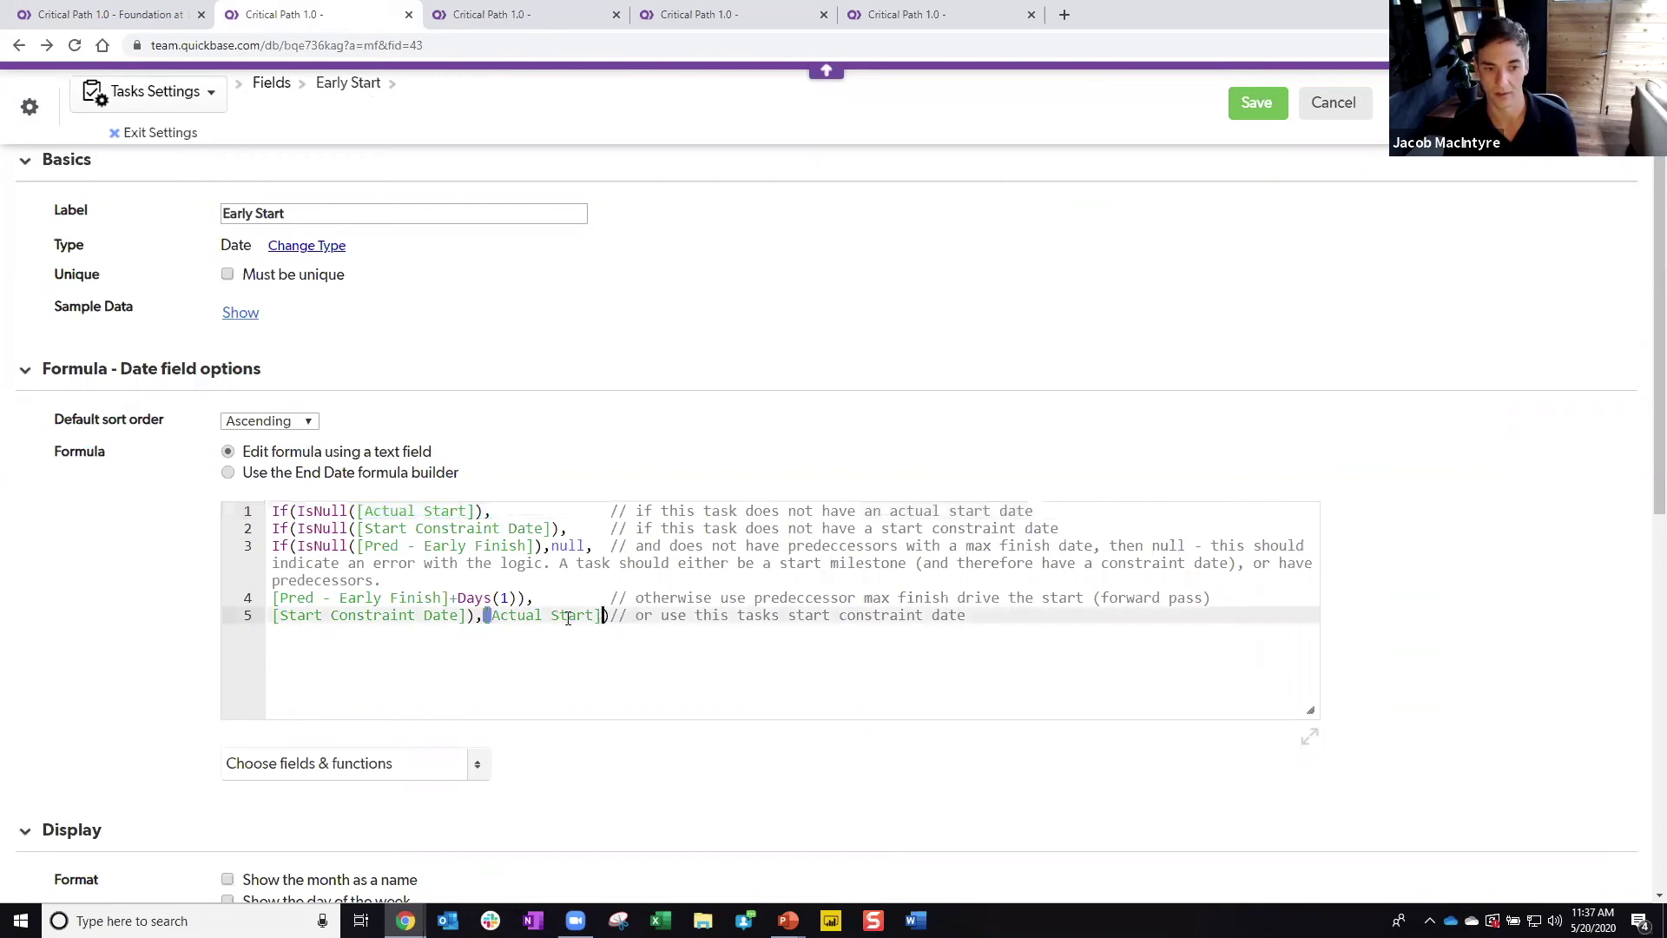
pyautogui.hotkey('shift', 'End')
pyautogui.moveTo(484, 616); pyautogui.dragTo(601, 616)
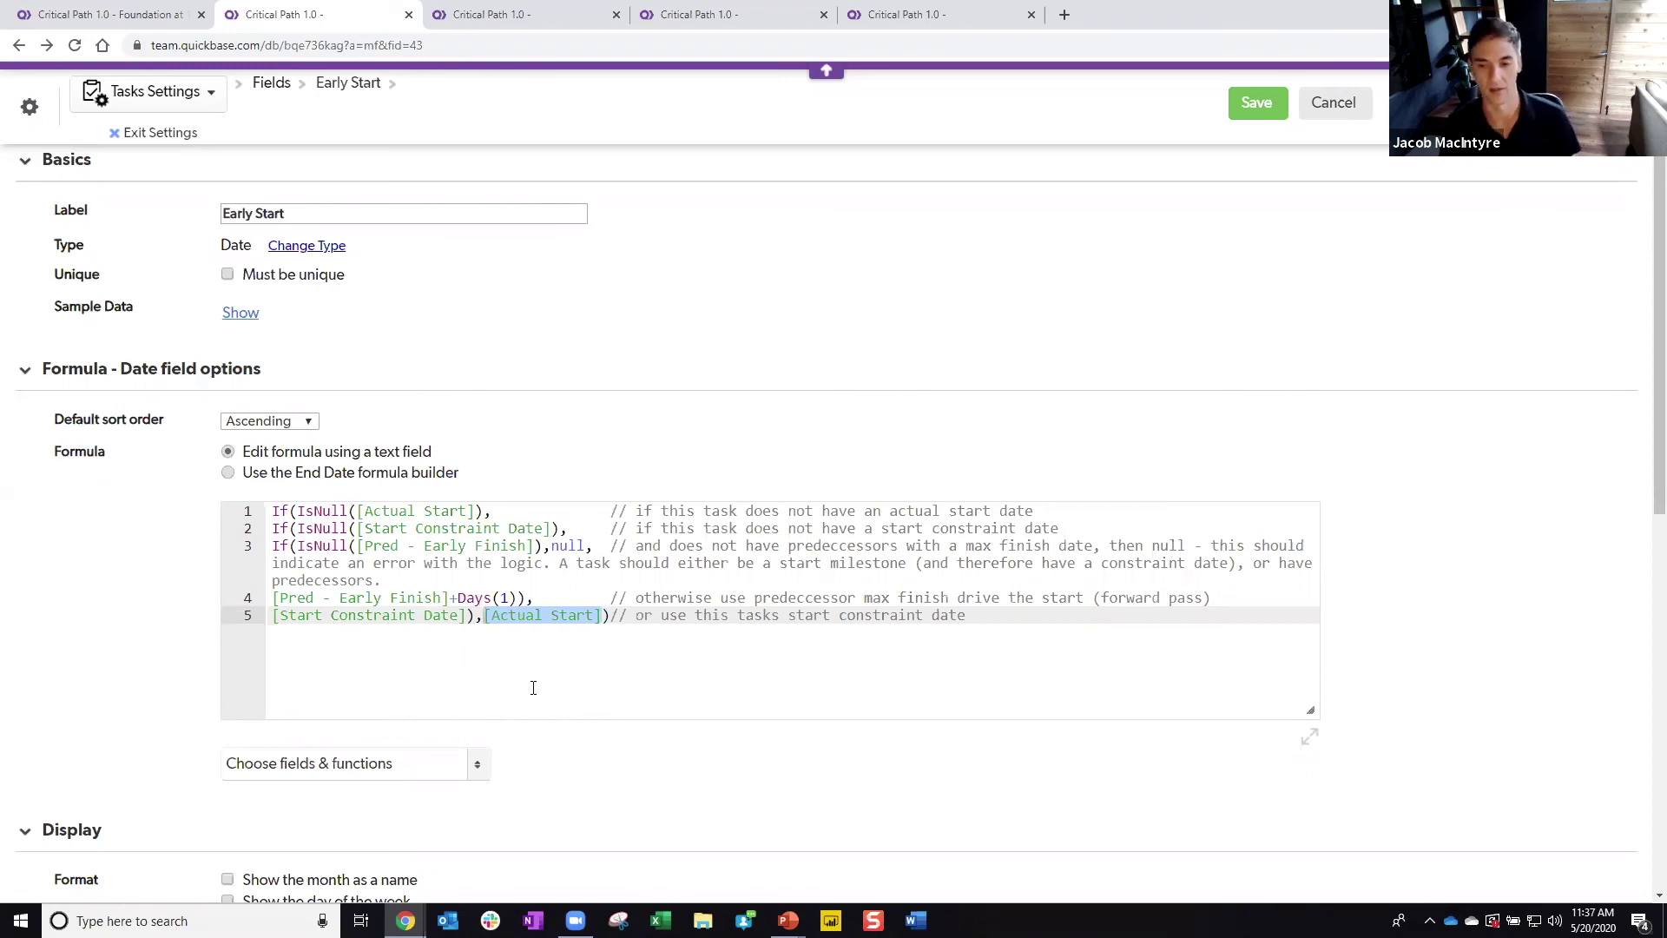
pyautogui.keyDown('shift'); pyautogui.click(557, 618); pyautogui.keyUp('shift')
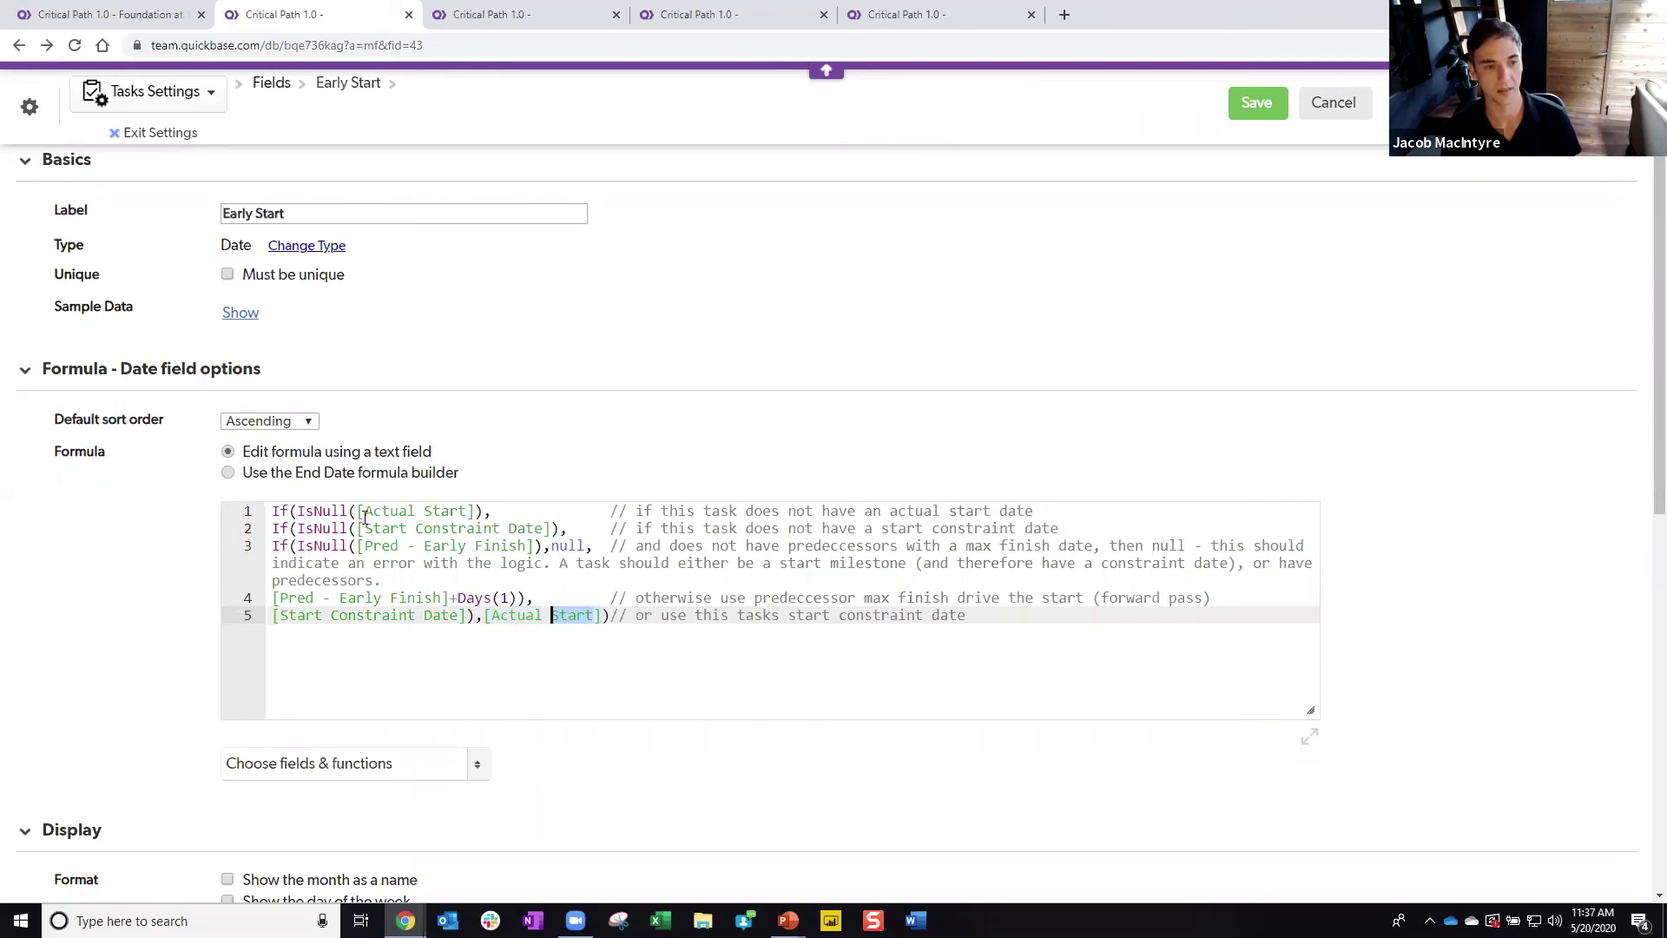
pyautogui.moveTo(367, 525); pyautogui.dragTo(442, 511)
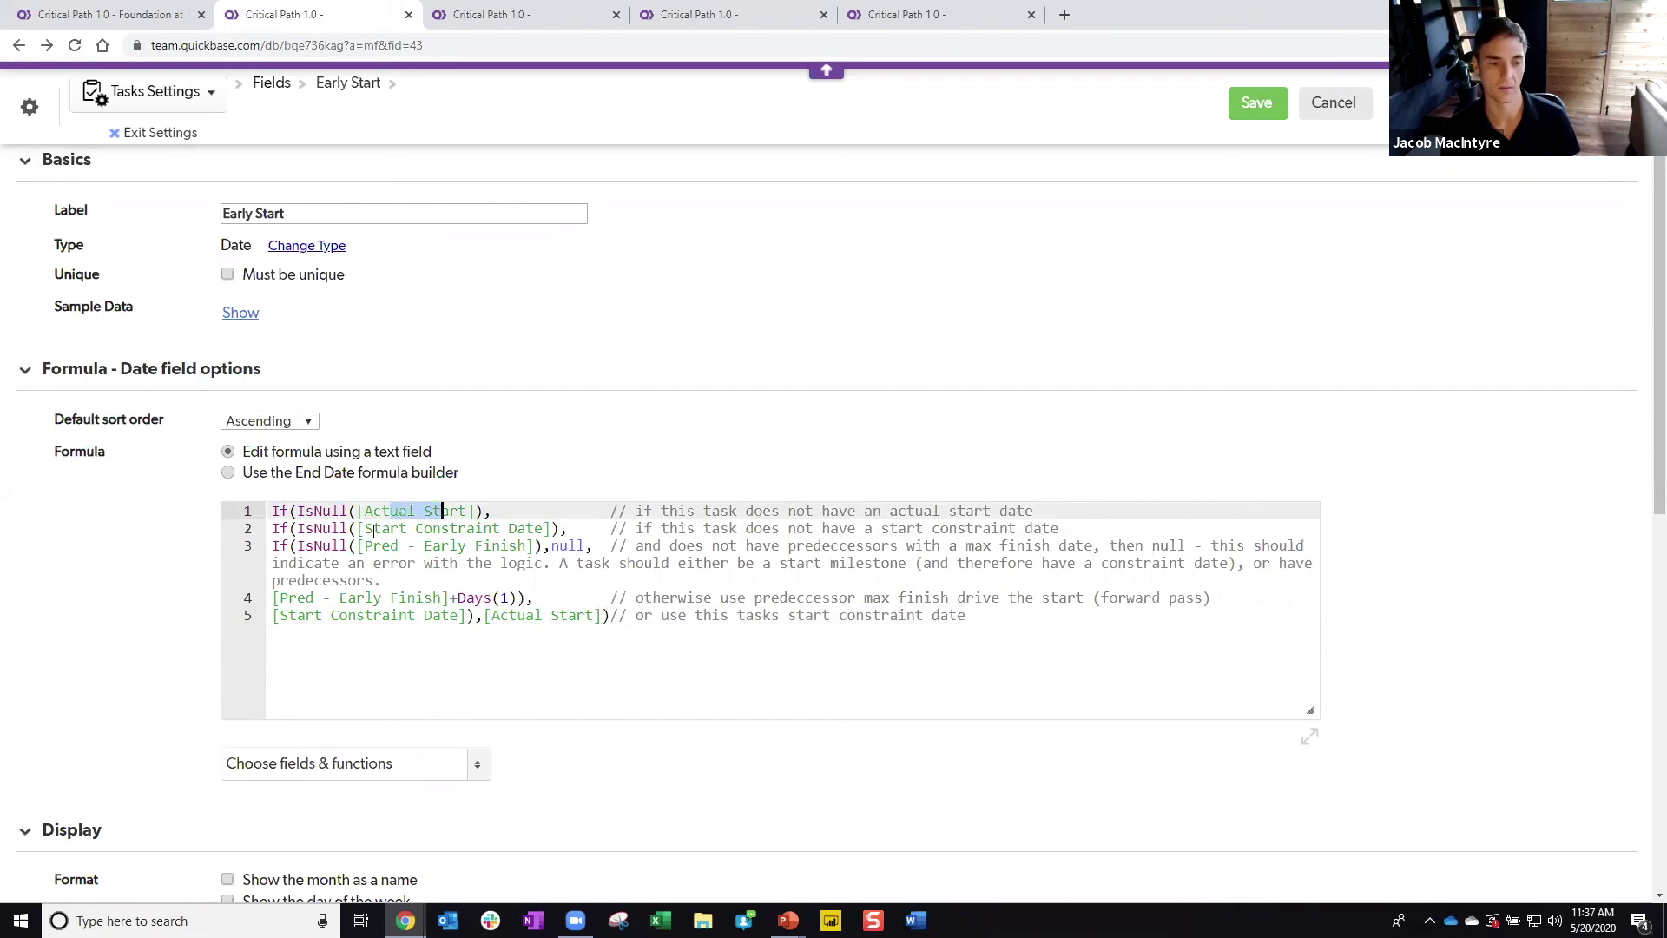
# Step: Examine the Start Constraint Date check and the Pred - Early Finish terms in the Early Start formula
pyautogui.moveTo(359, 529); pyautogui.dragTo(552, 528)
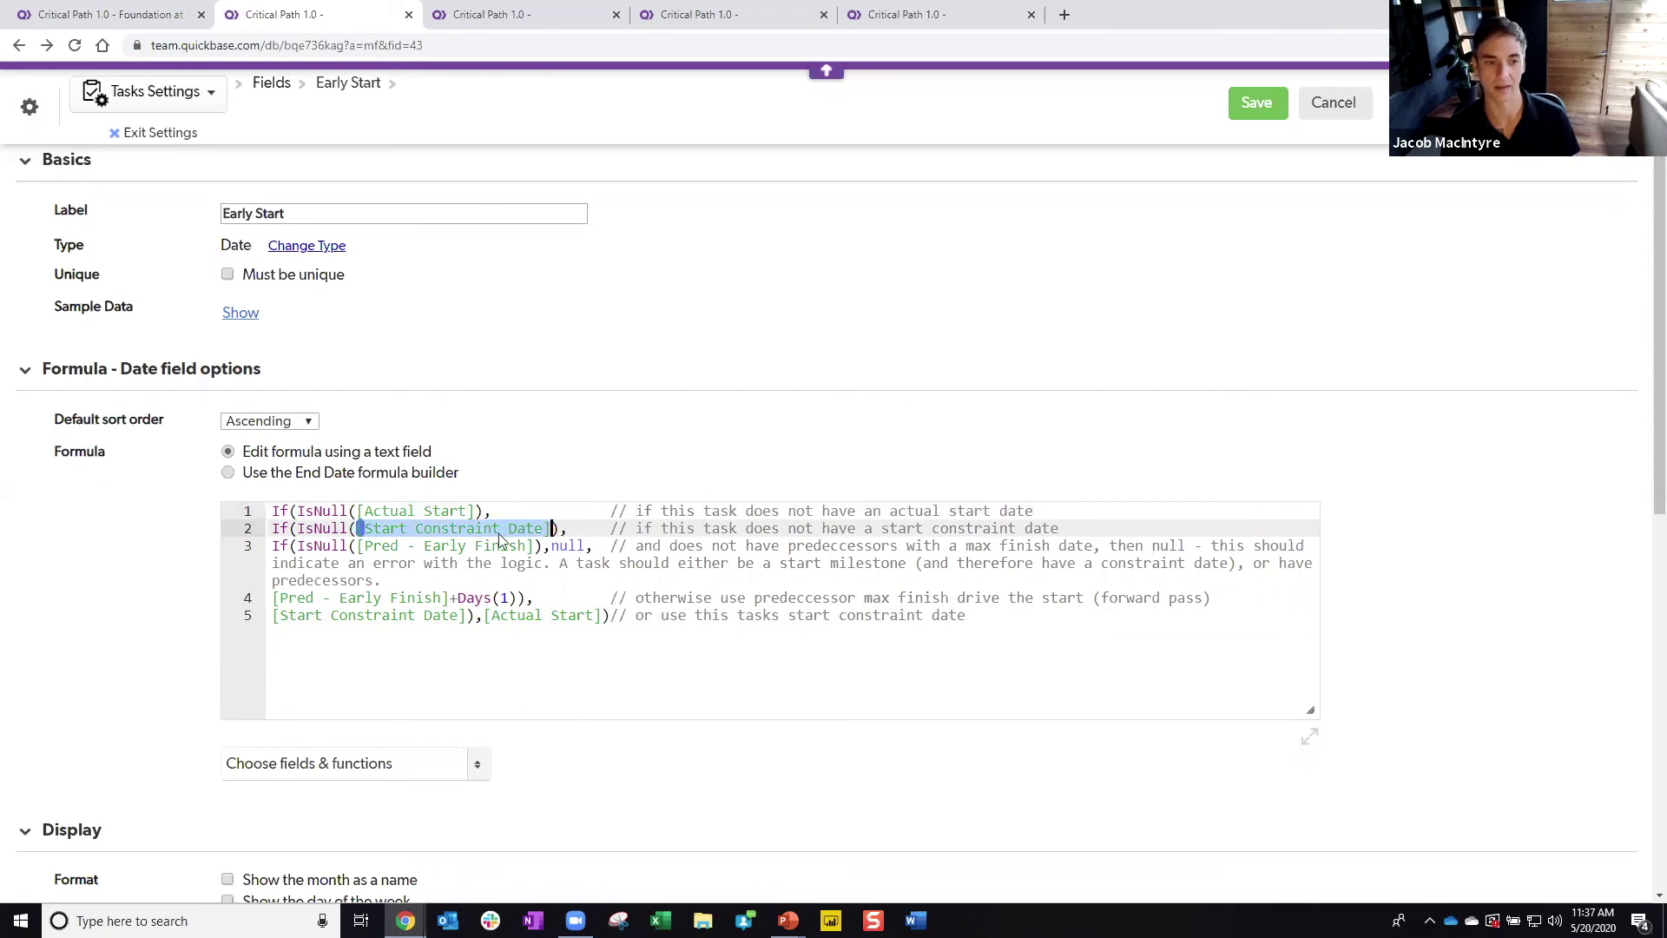
pyautogui.click(380, 528)
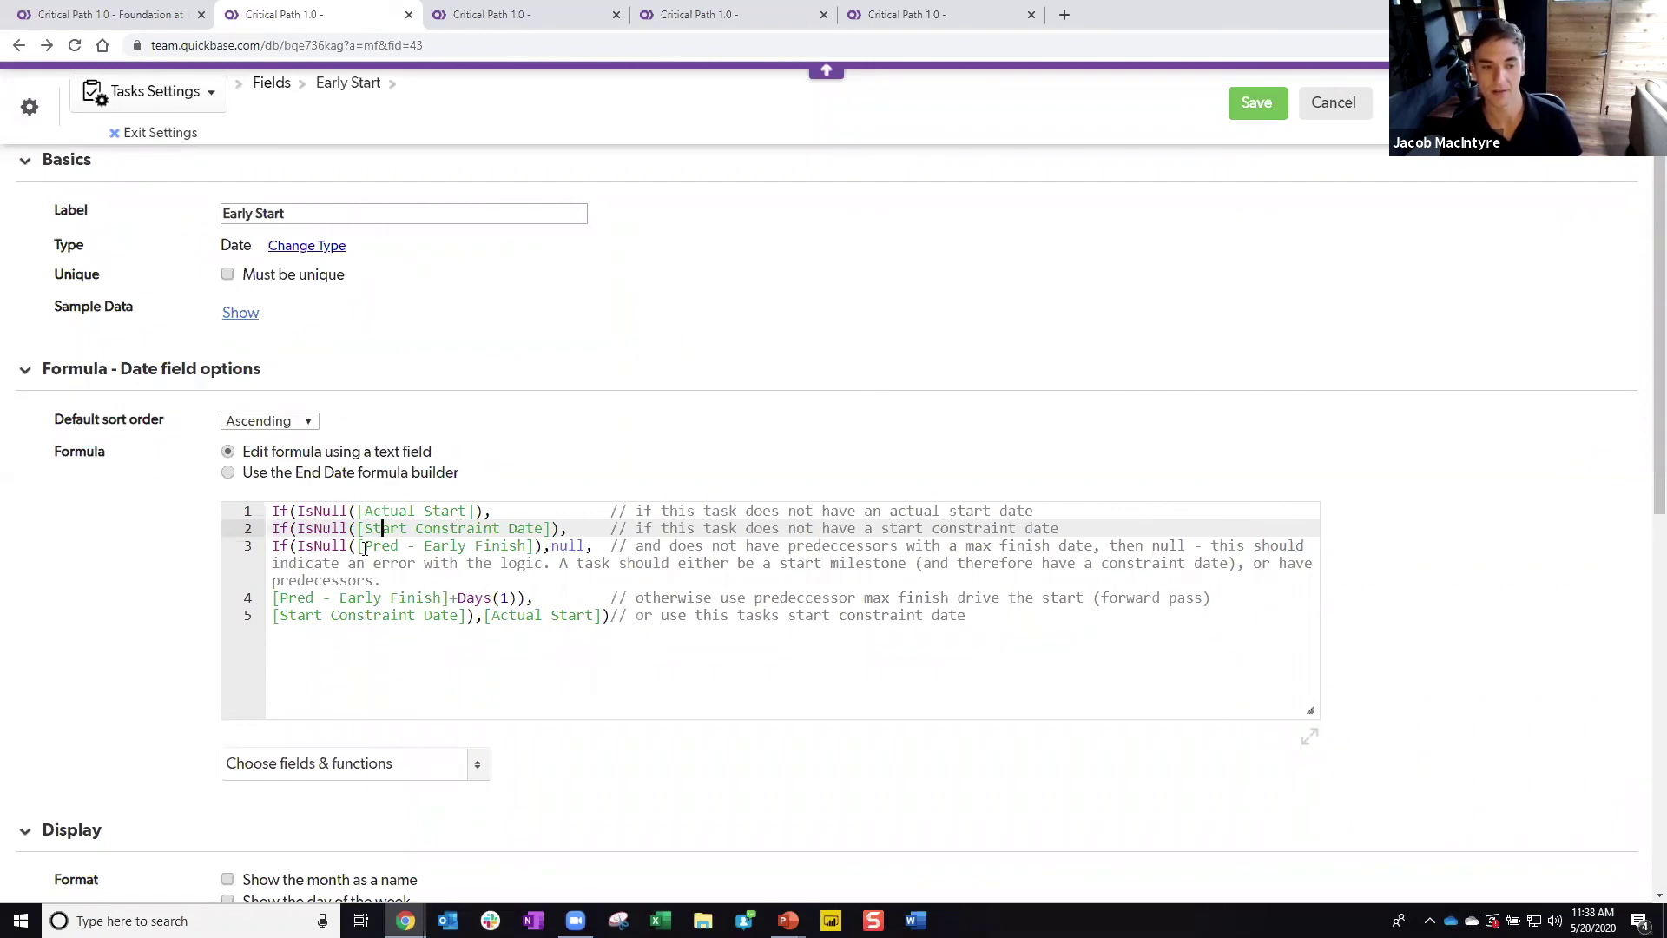
pyautogui.moveTo(365, 549); pyautogui.dragTo(460, 530)
pyautogui.doubleClick(573, 547)
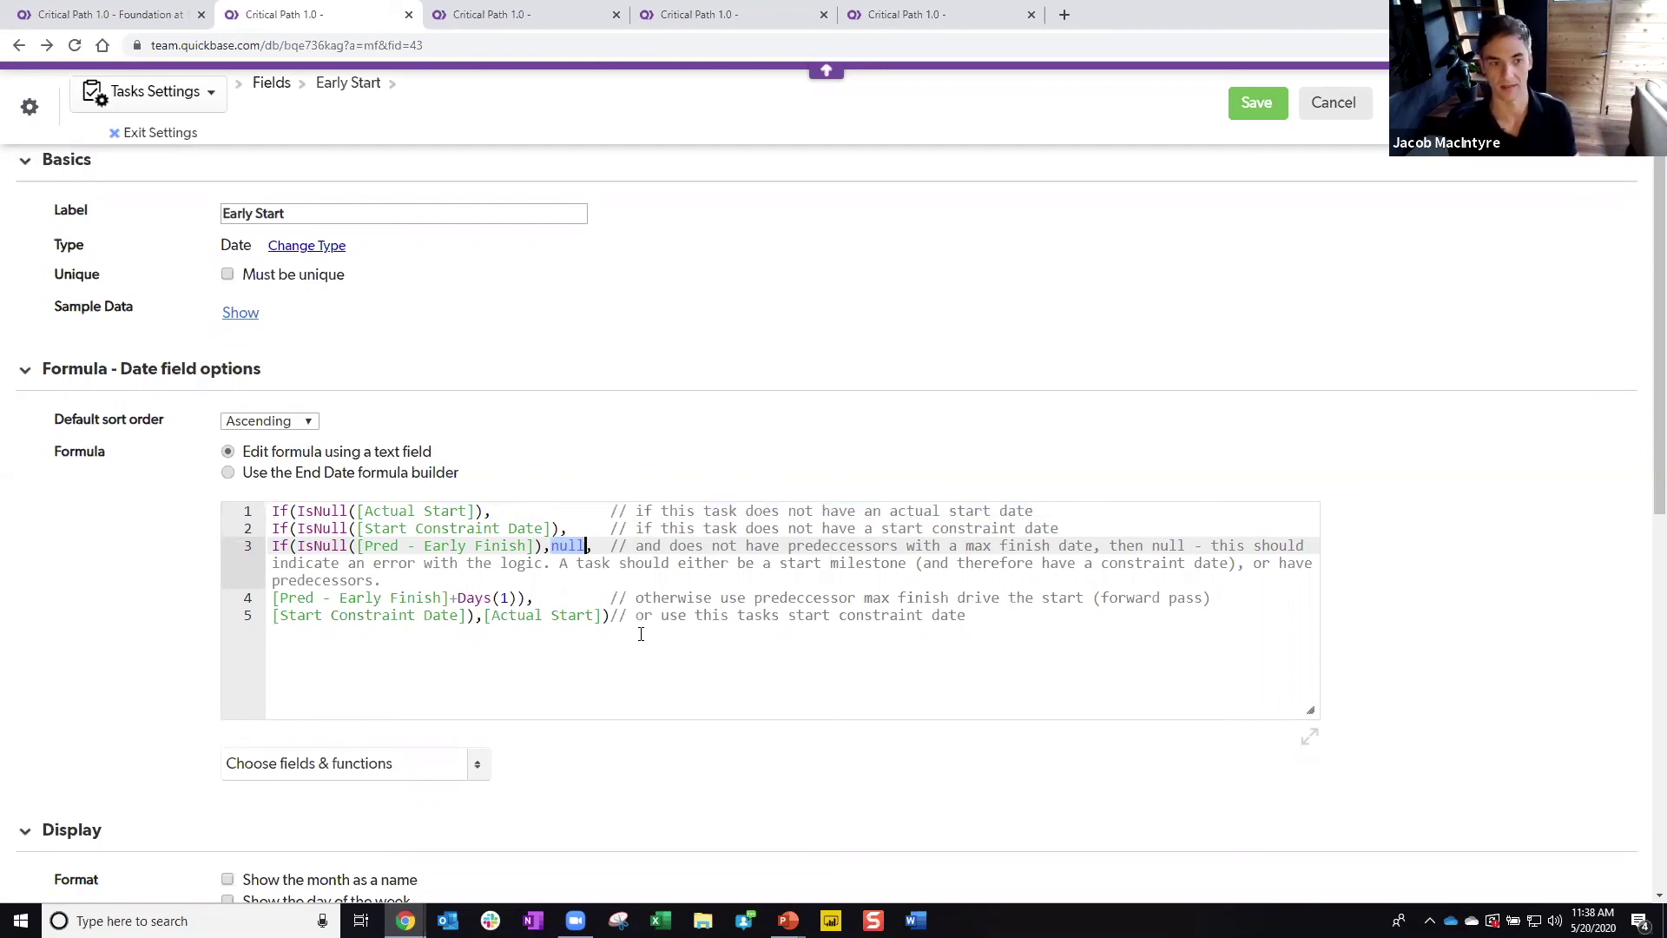
pyautogui.doubleClick(432, 527)
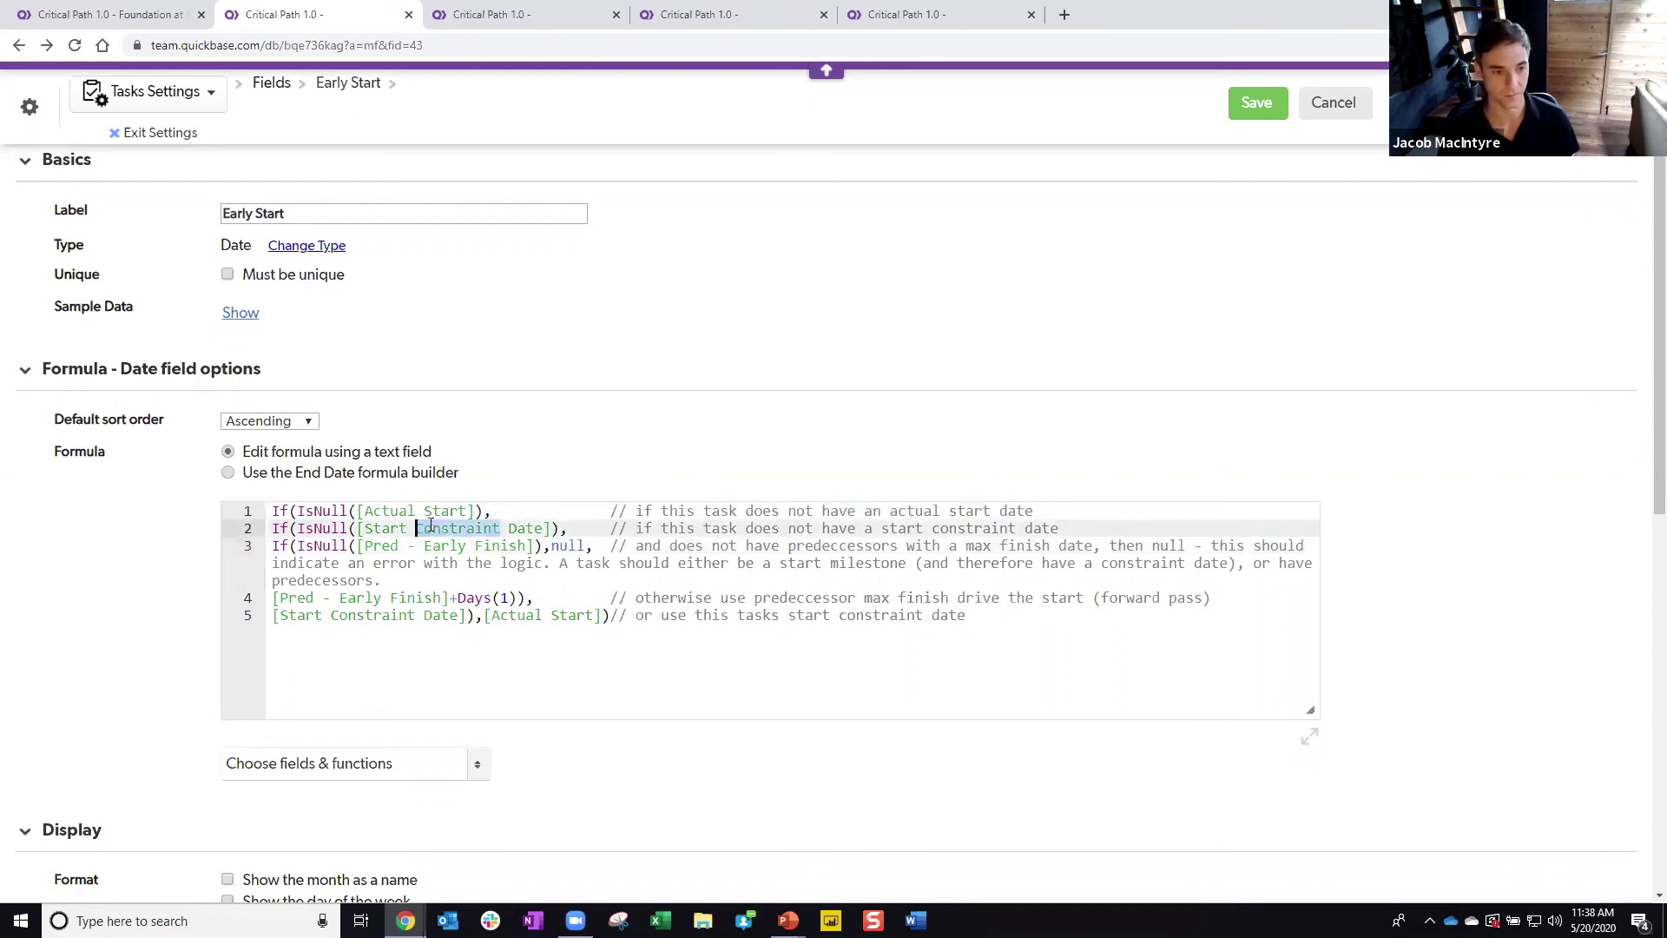
pyautogui.click(366, 544)
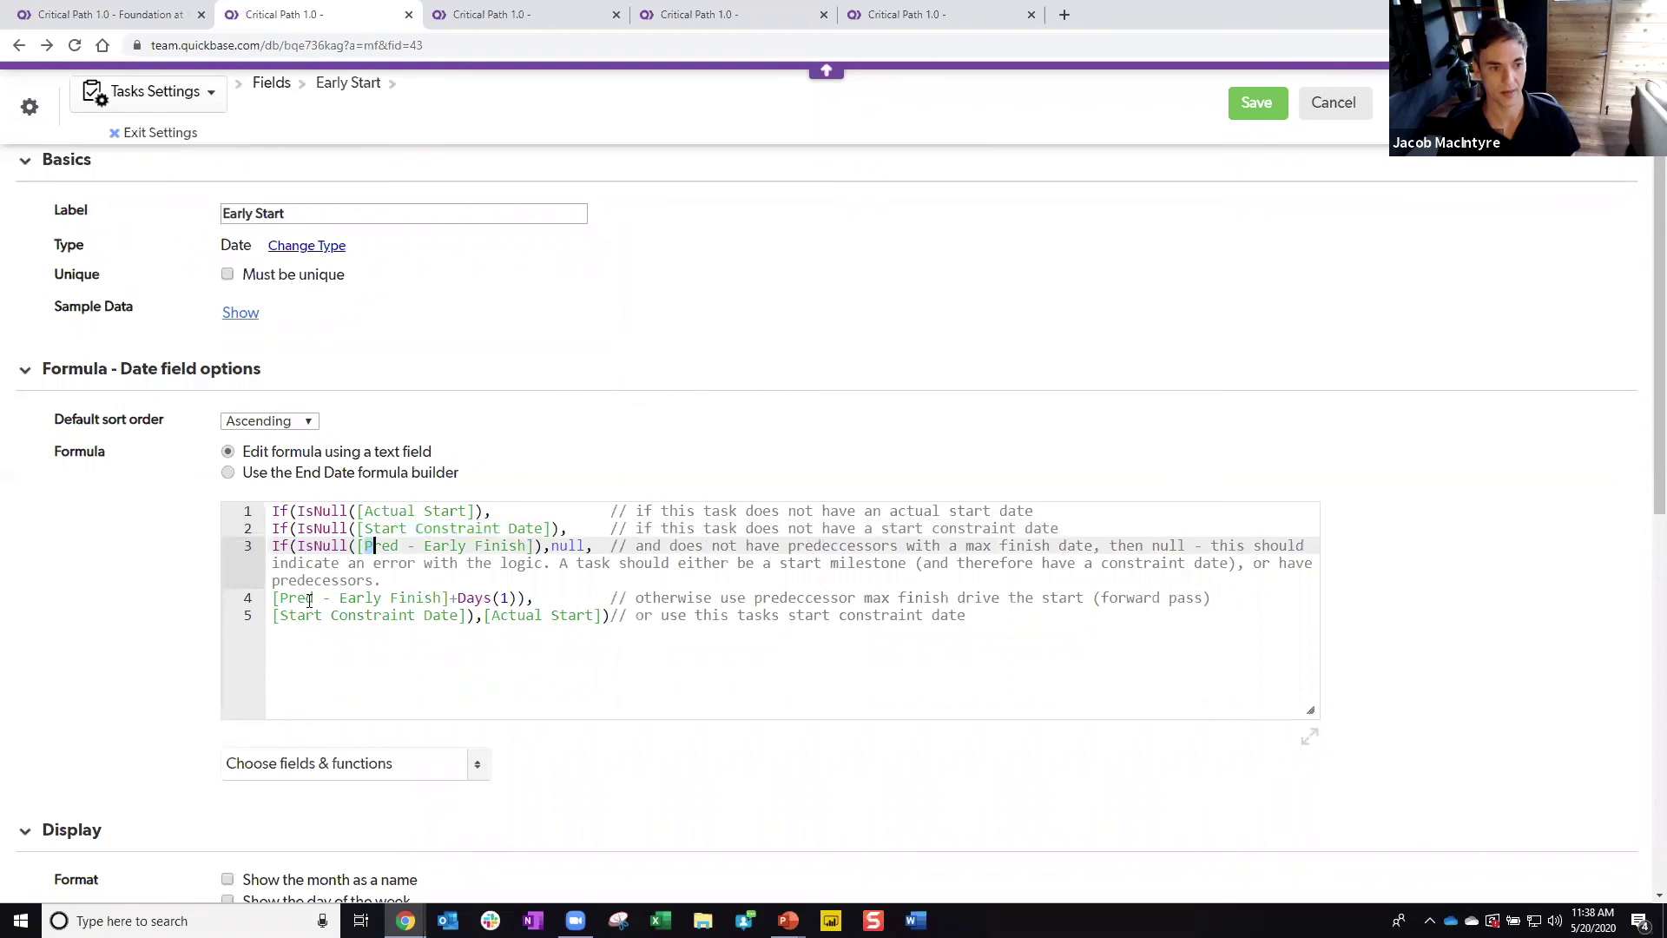
pyautogui.moveTo(273, 598); pyautogui.dragTo(450, 597)
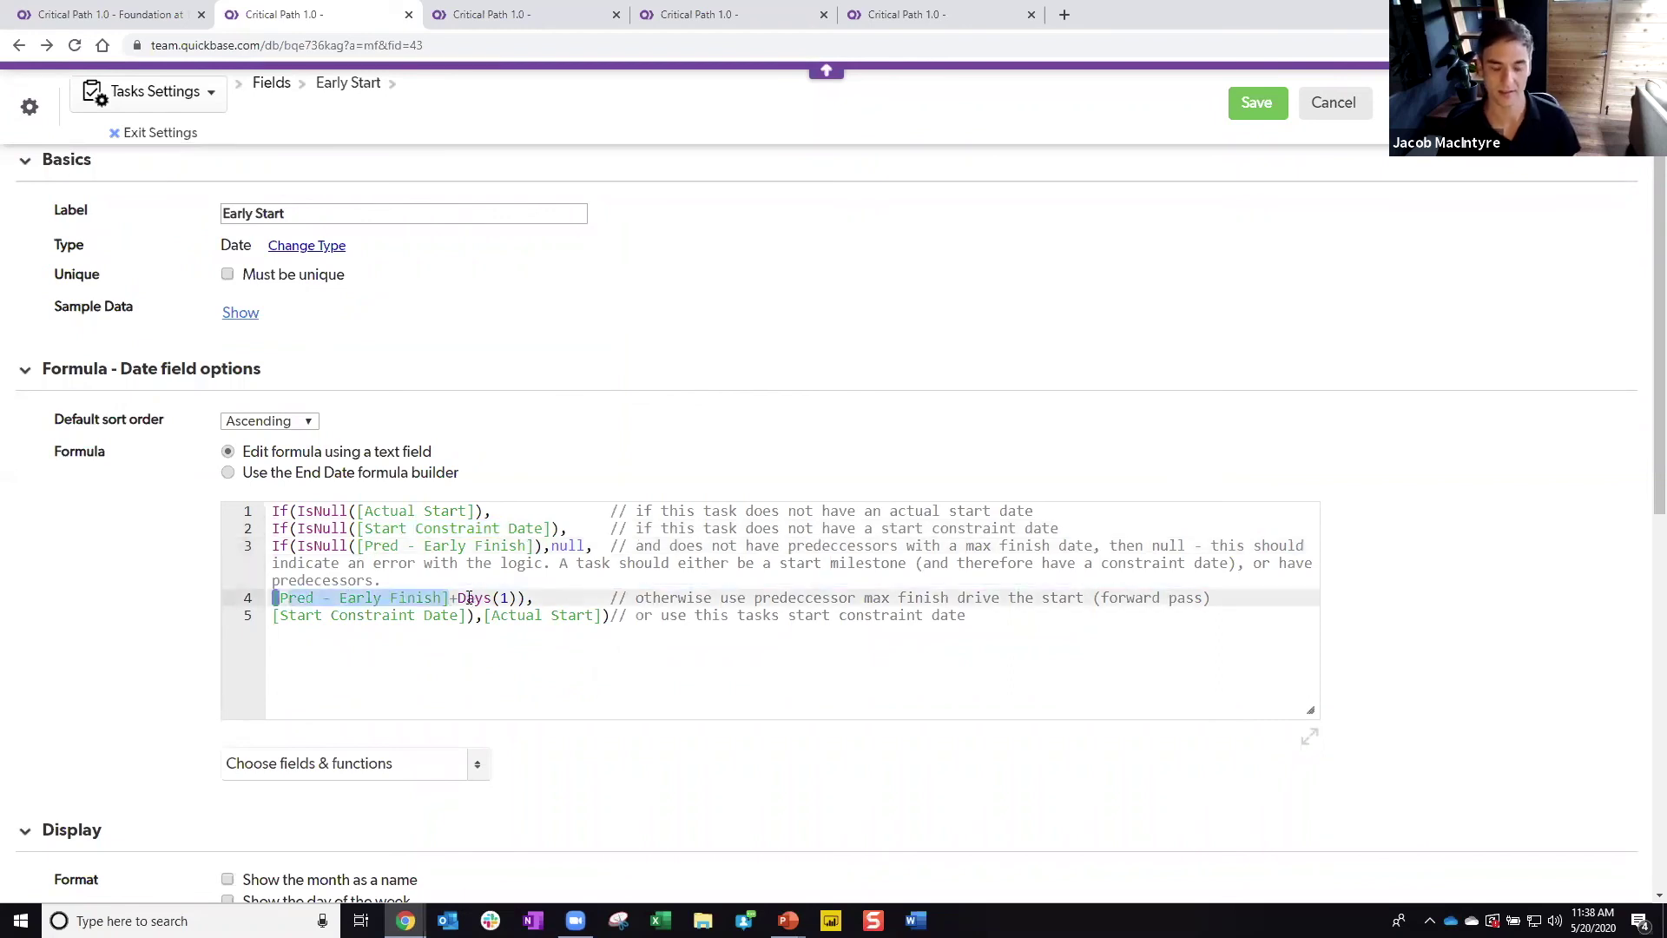
# Step: Open the Excavate for utility trenches task and compare its early start with its predecessor's early finish
pyautogui.click(152, 14)
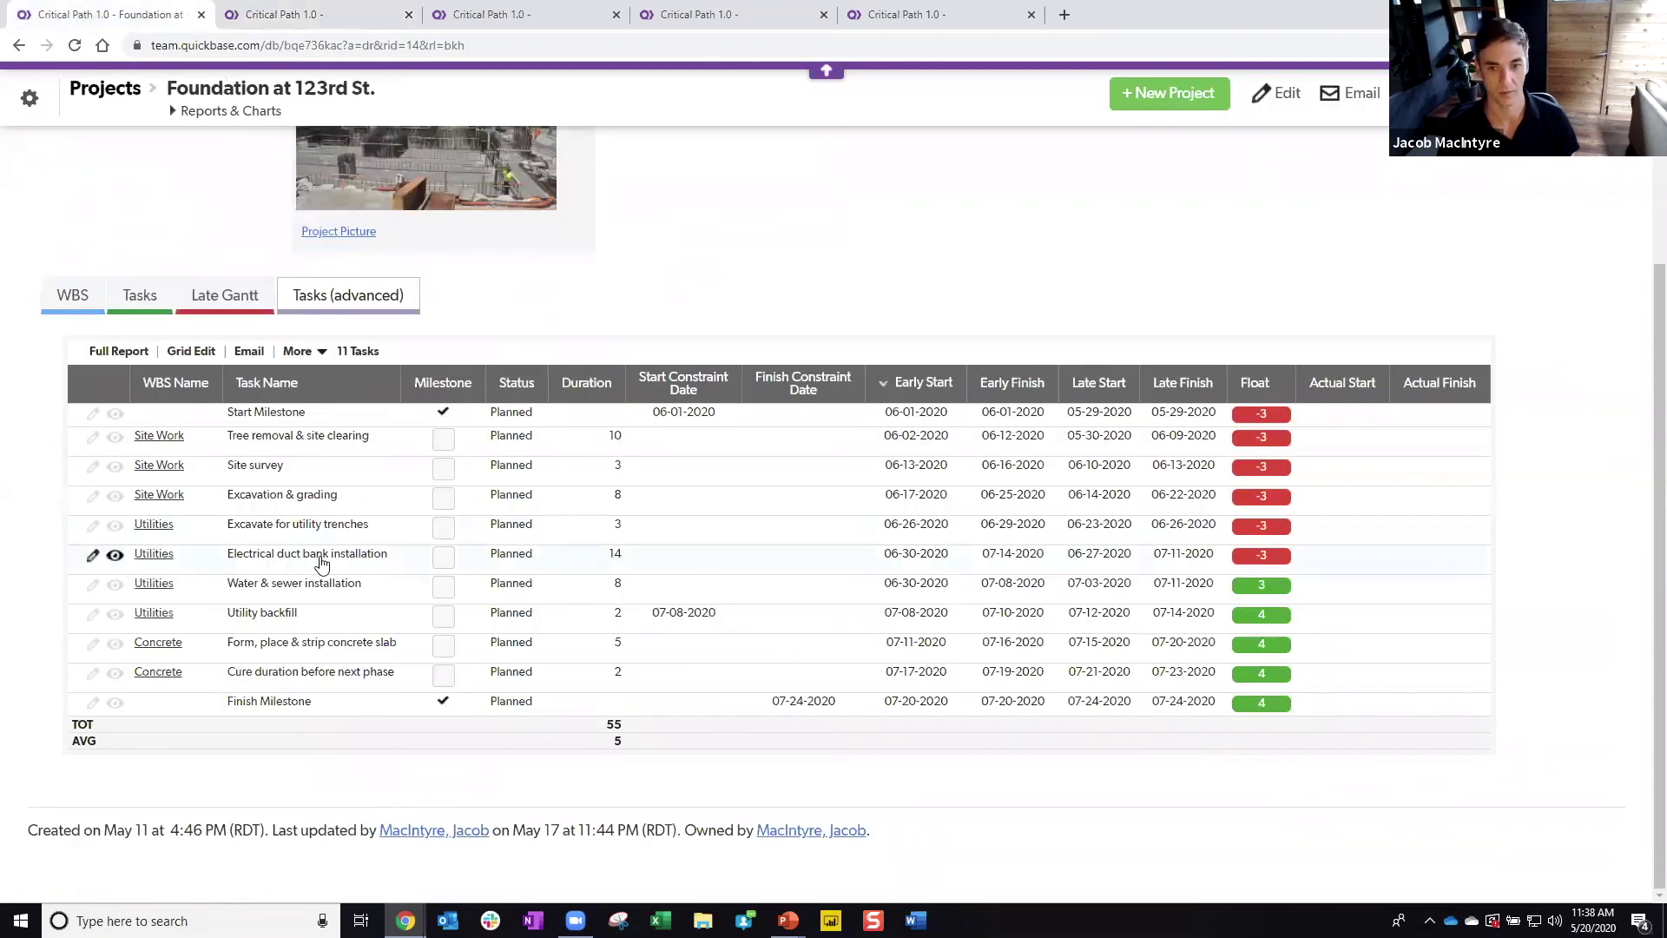
pyautogui.click(321, 544)
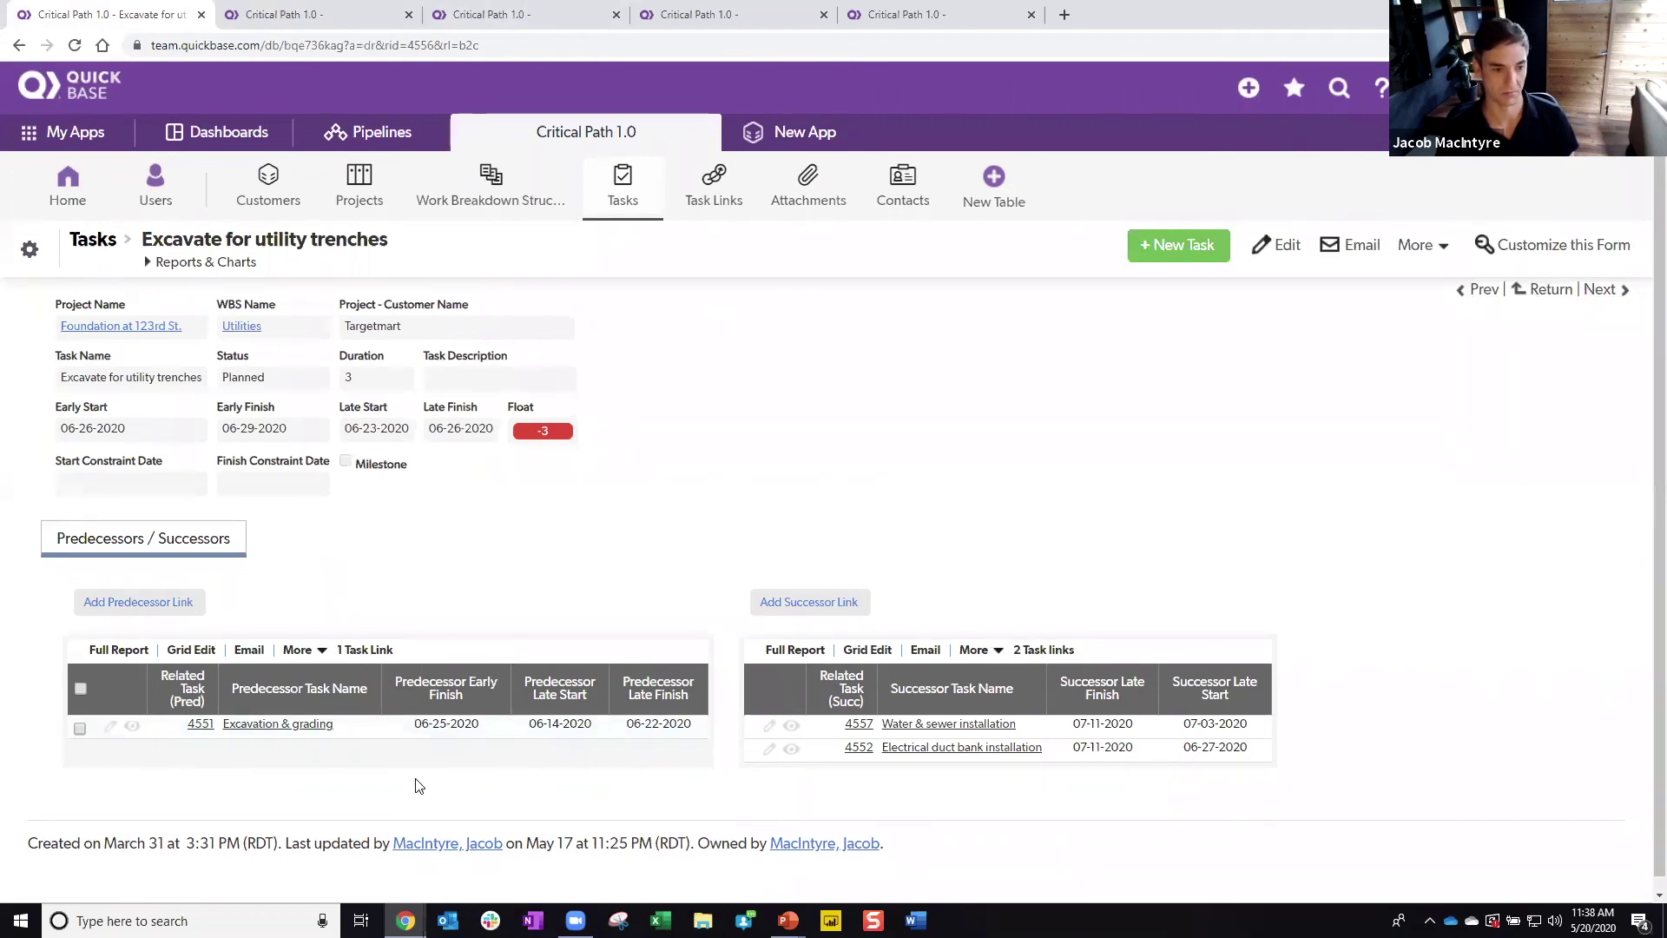
pyautogui.scroll(-1, 415, 786)
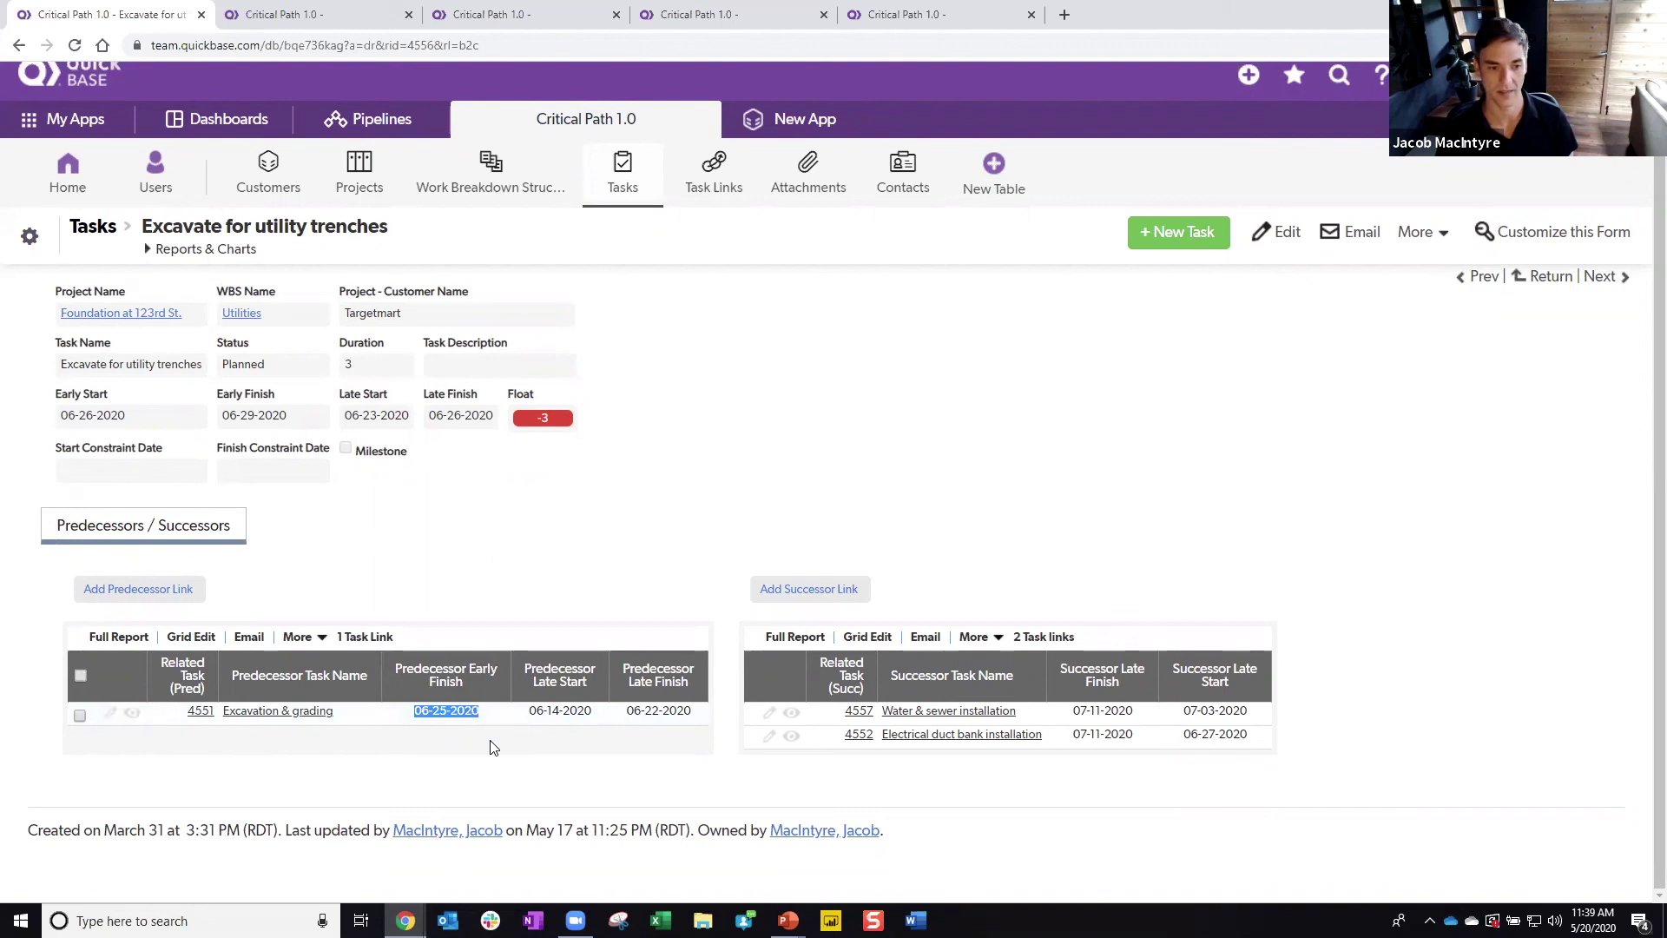
pyautogui.moveTo(156, 418); pyautogui.dragTo(54, 418)
pyautogui.click(99, 410)
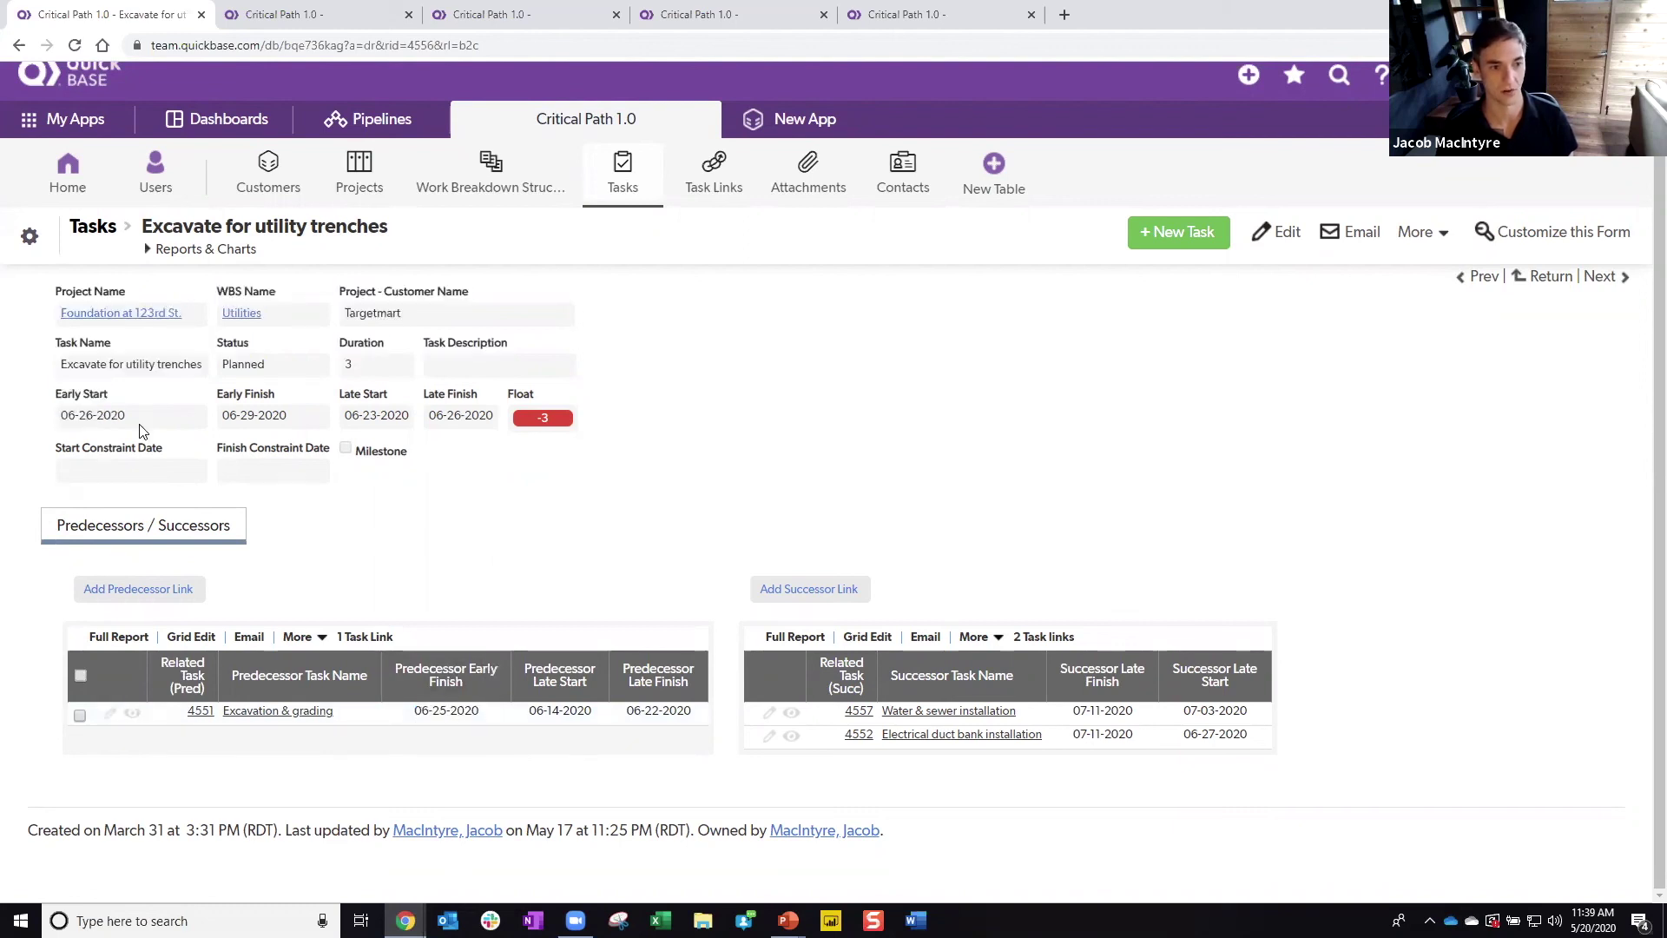
# Step: Match the task's early start against the Pred - Early Finish plus Days(1) line of the Early Start formula
pyautogui.hotkey('ctrl', 'Tab')
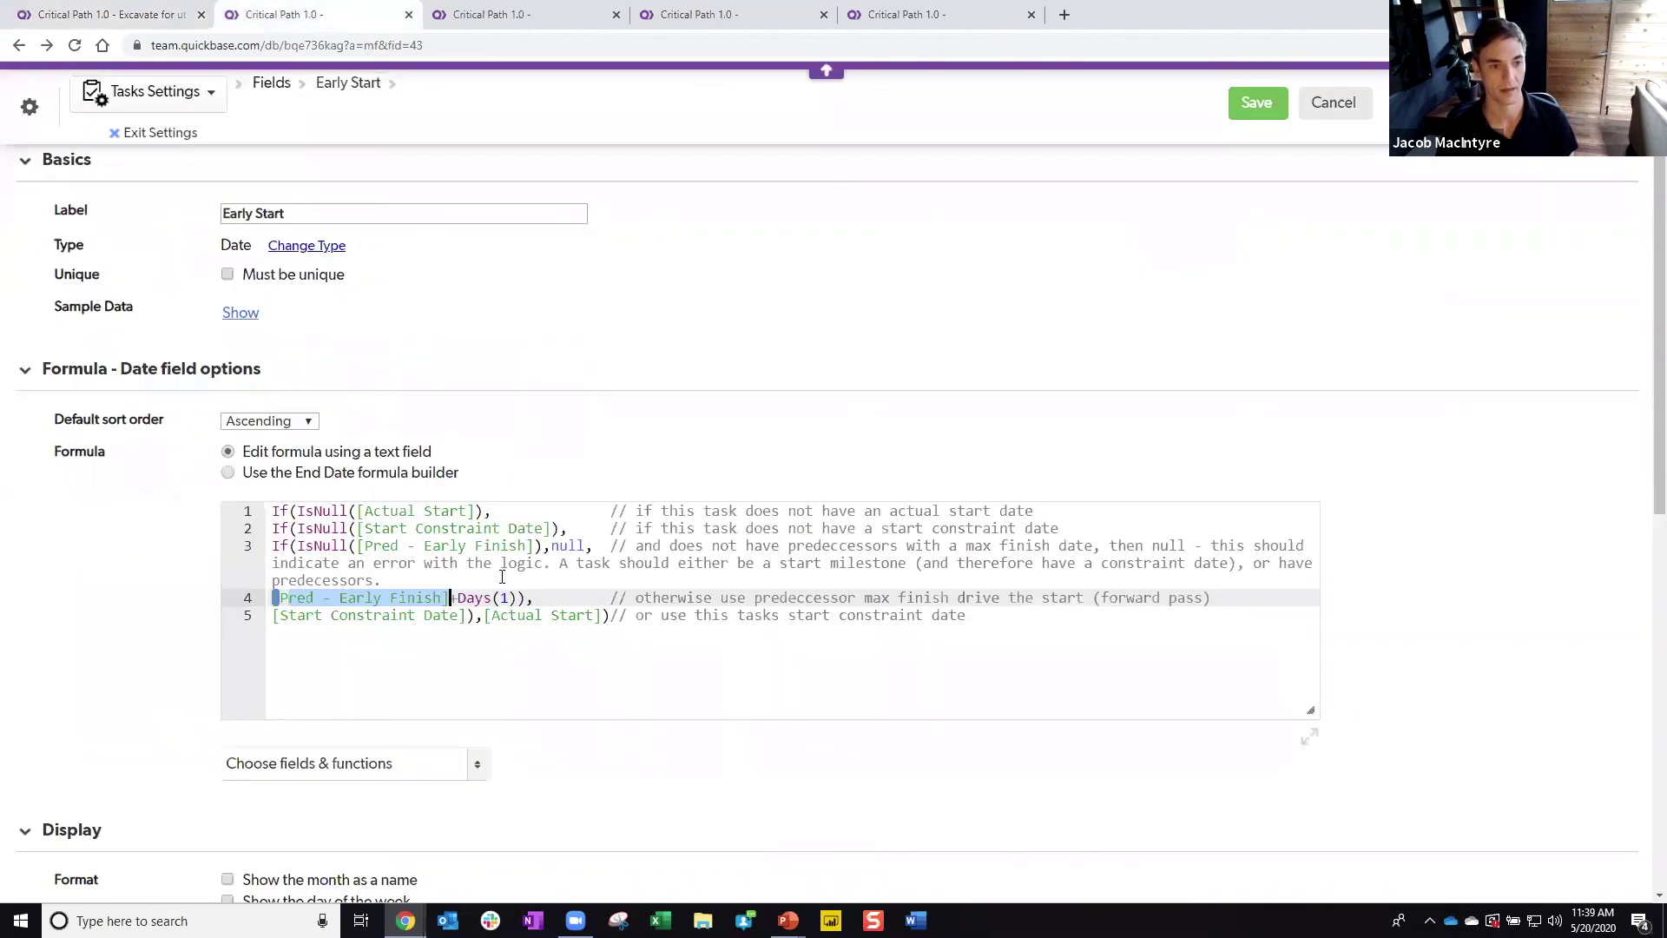
pyautogui.moveTo(545, 593); pyautogui.dragTo(467, 561)
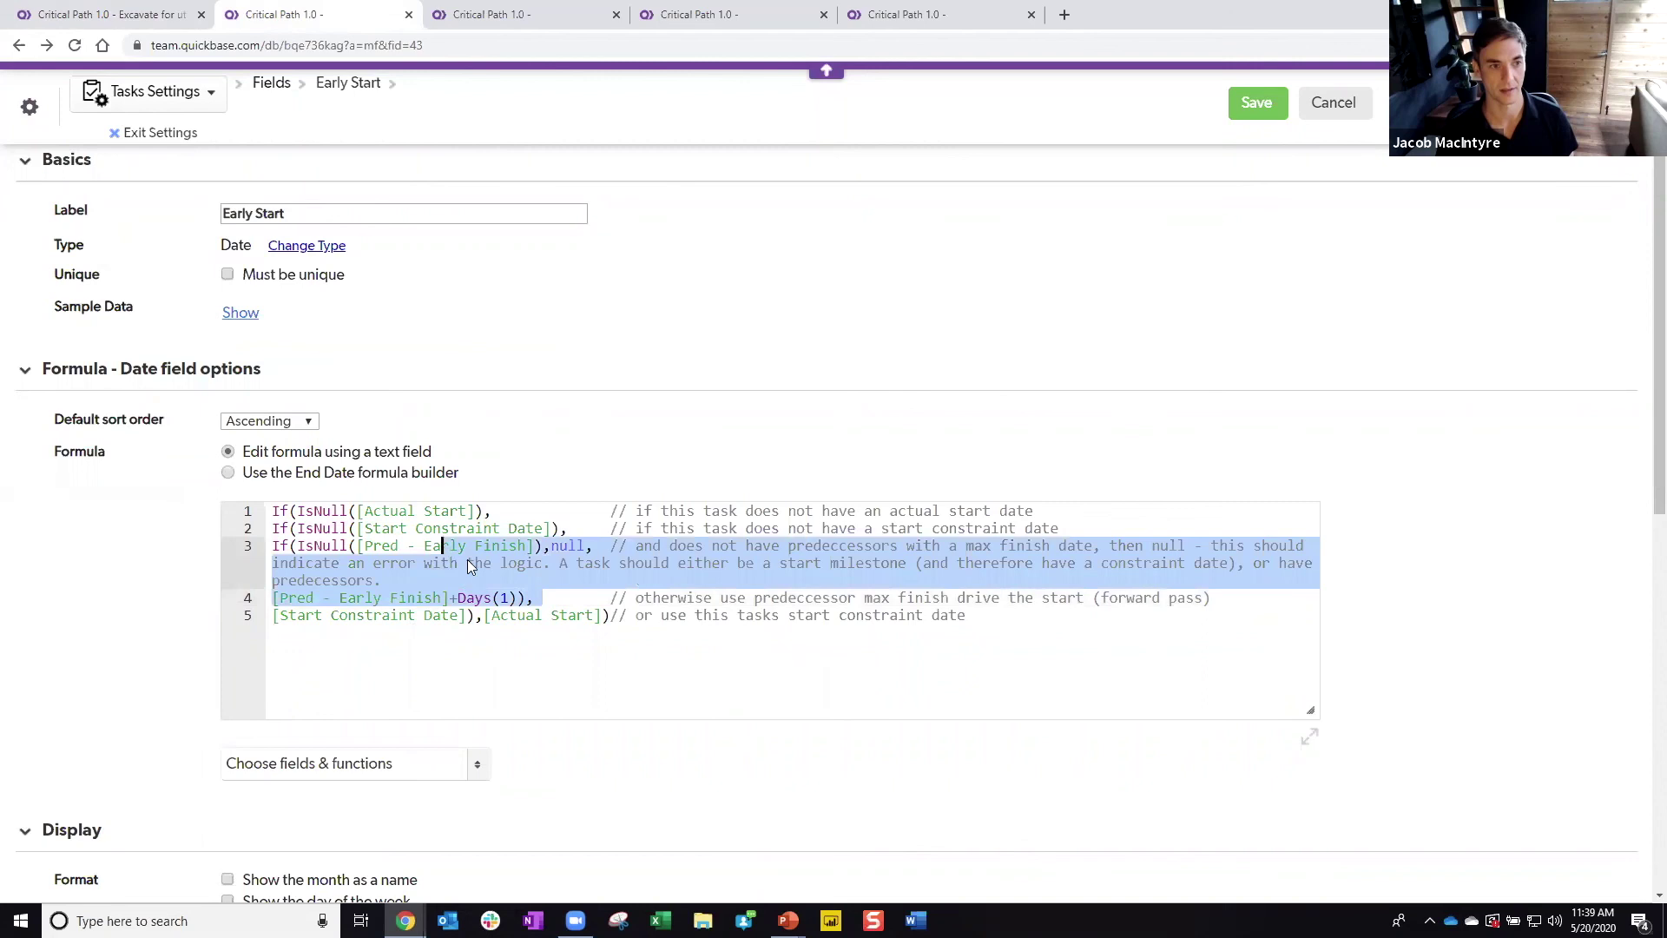
pyautogui.click(467, 563)
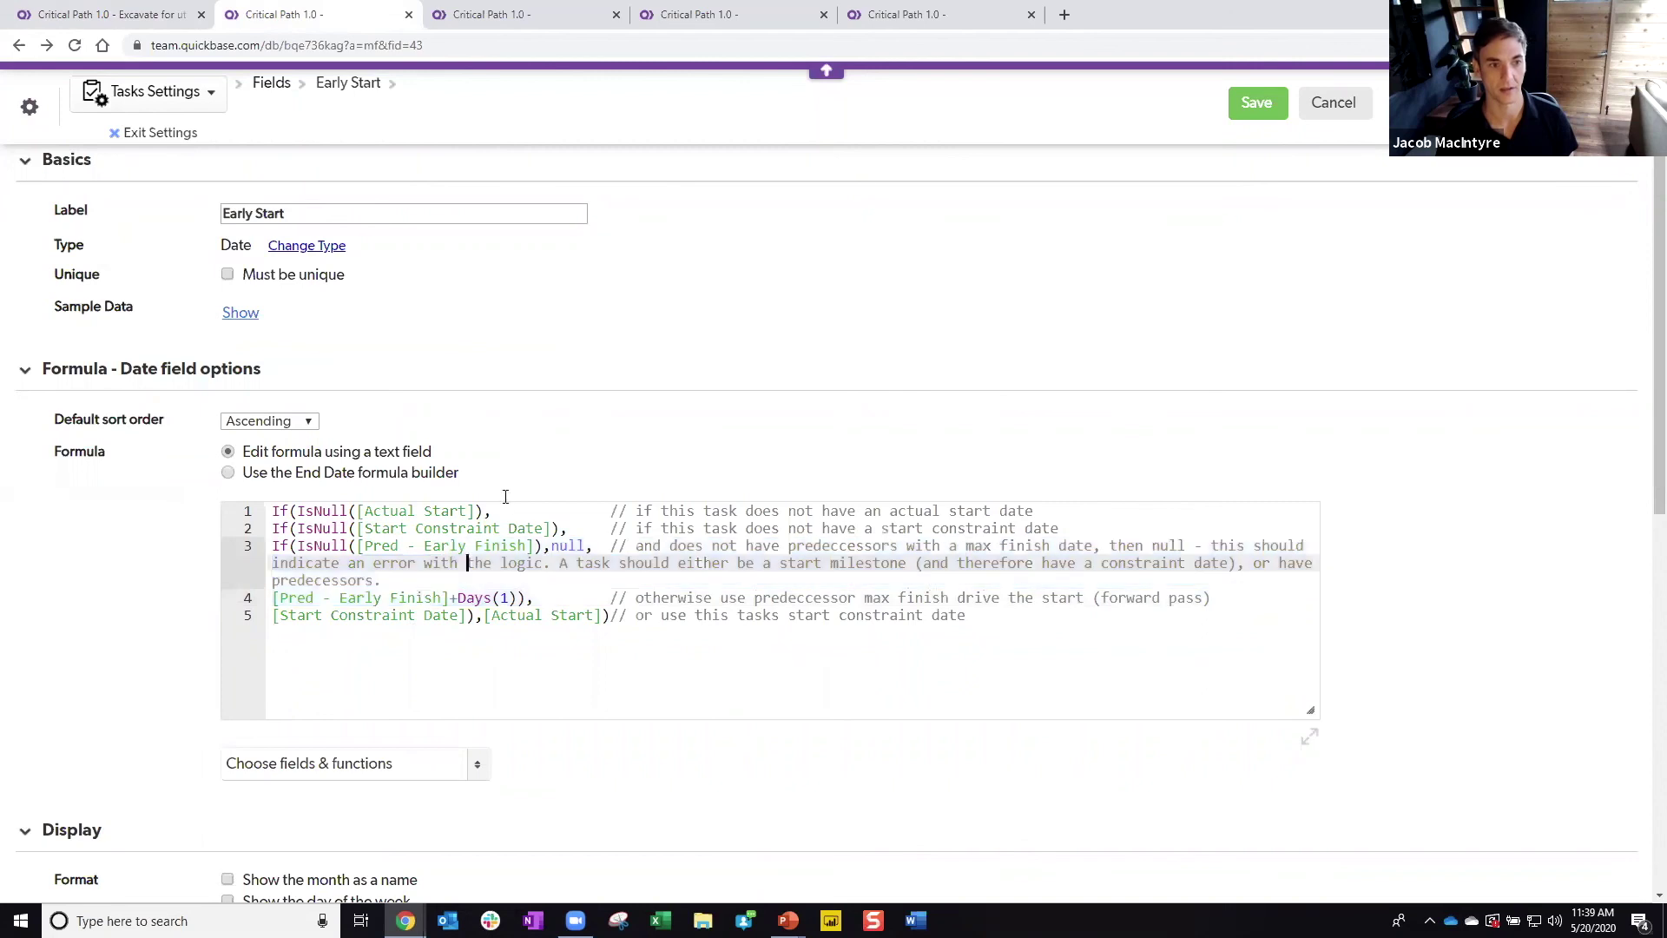
# Step: Examine the Early Finish field's formula, including its In Progress condition and its Remaining Duration and Duration terms
pyautogui.click(506, 24)
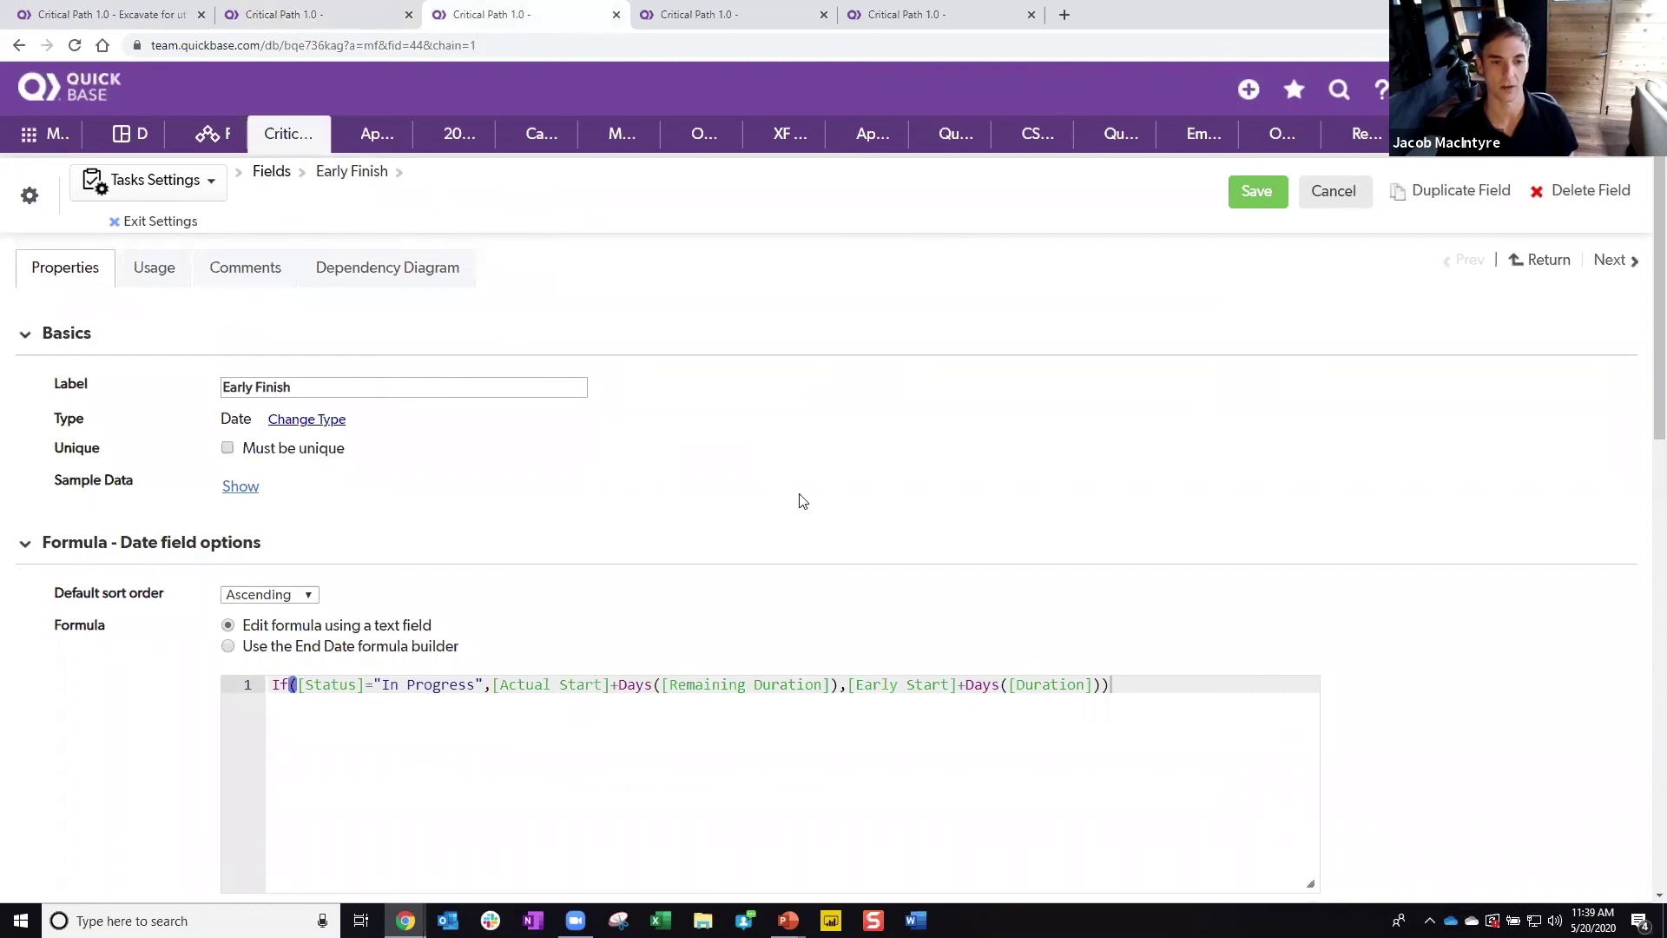
pyautogui.scroll(-1, 895, 456)
pyautogui.scroll(1, 894, 456)
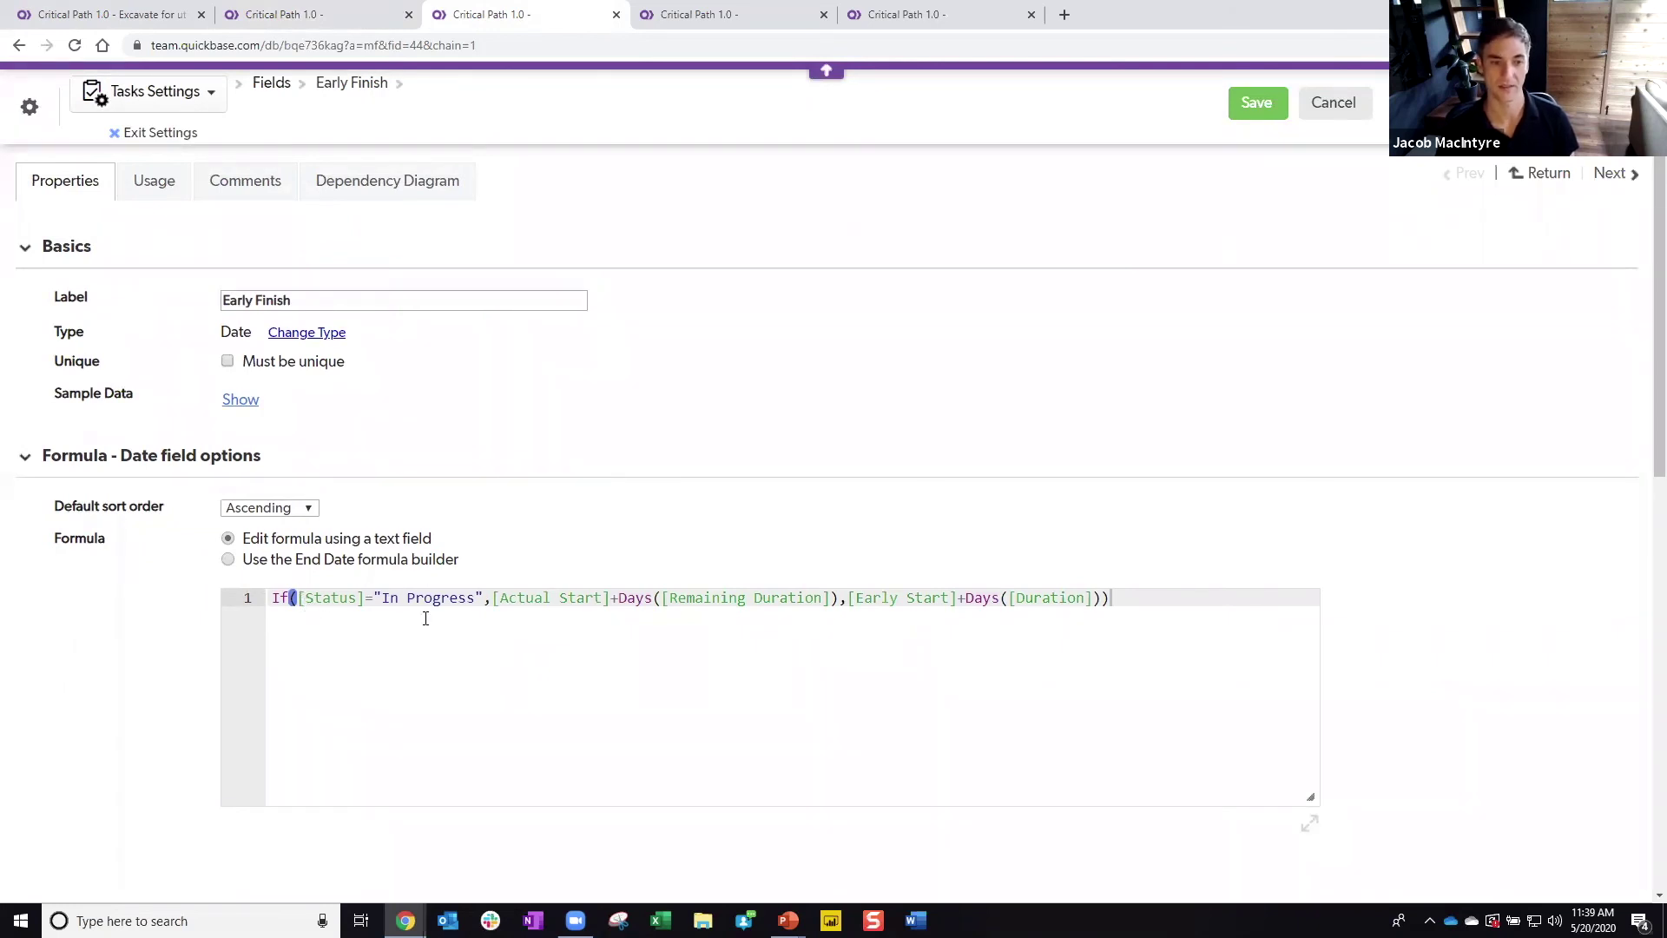
pyautogui.moveTo(502, 599); pyautogui.dragTo(945, 602)
pyautogui.click(1055, 599)
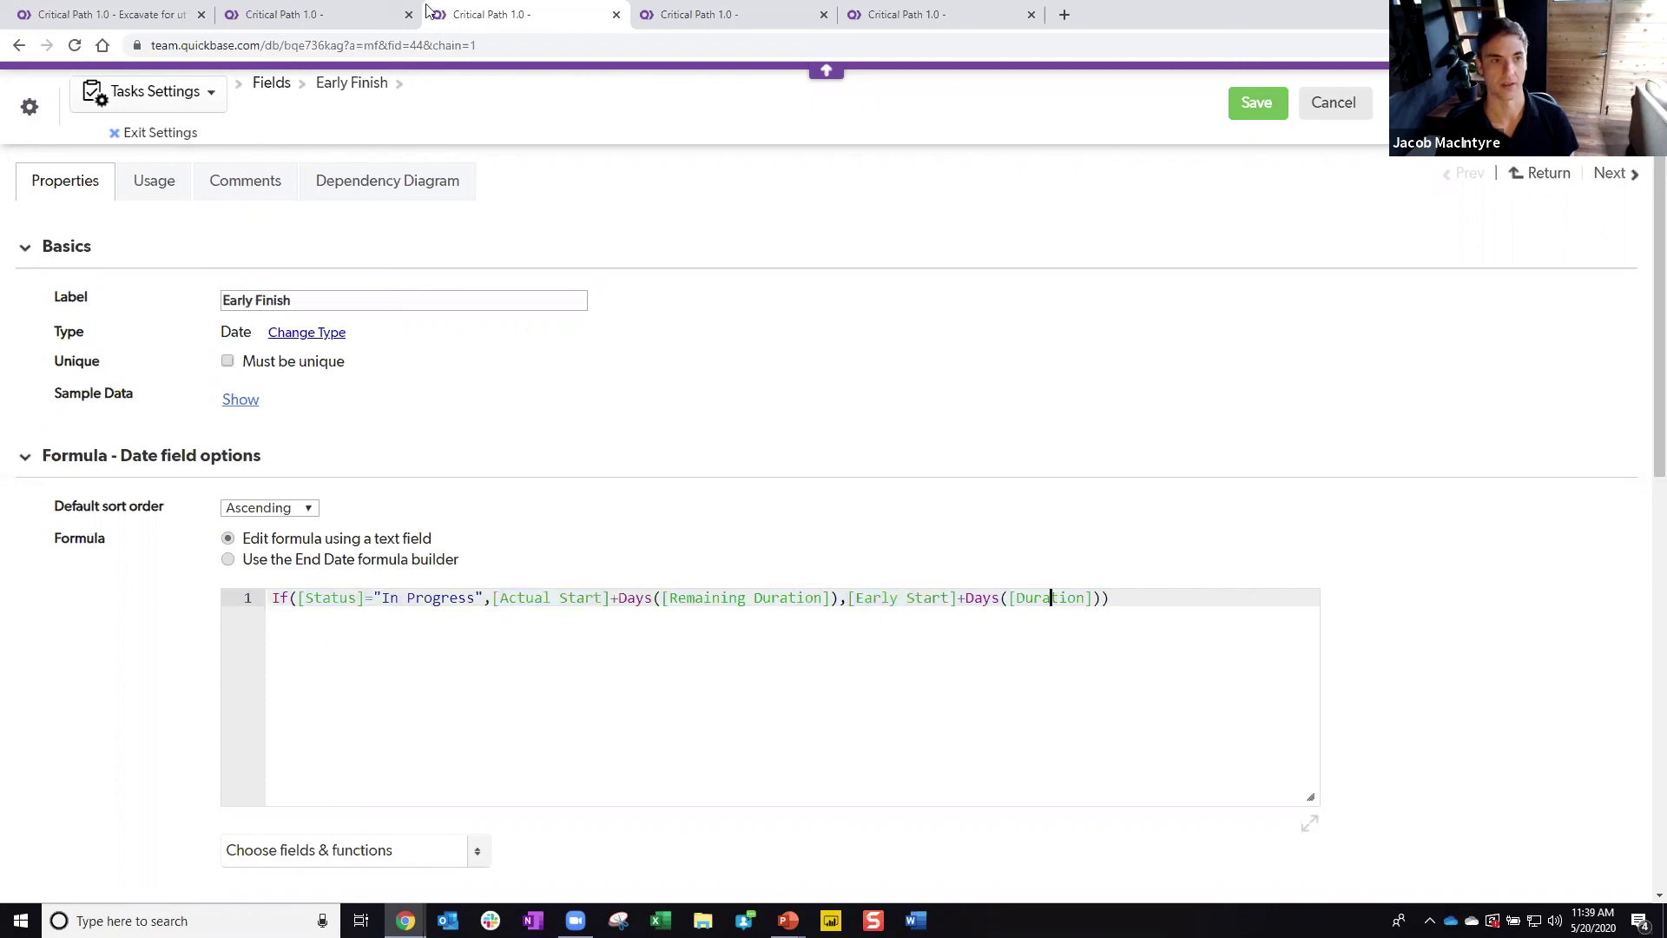
# Step: Edit the Excavate for utility trenches task, set its status to In-Progress and show its actual dates section
pyautogui.click(287, 15)
pyautogui.hotkey('ctrl', 'shift', 'Tab')
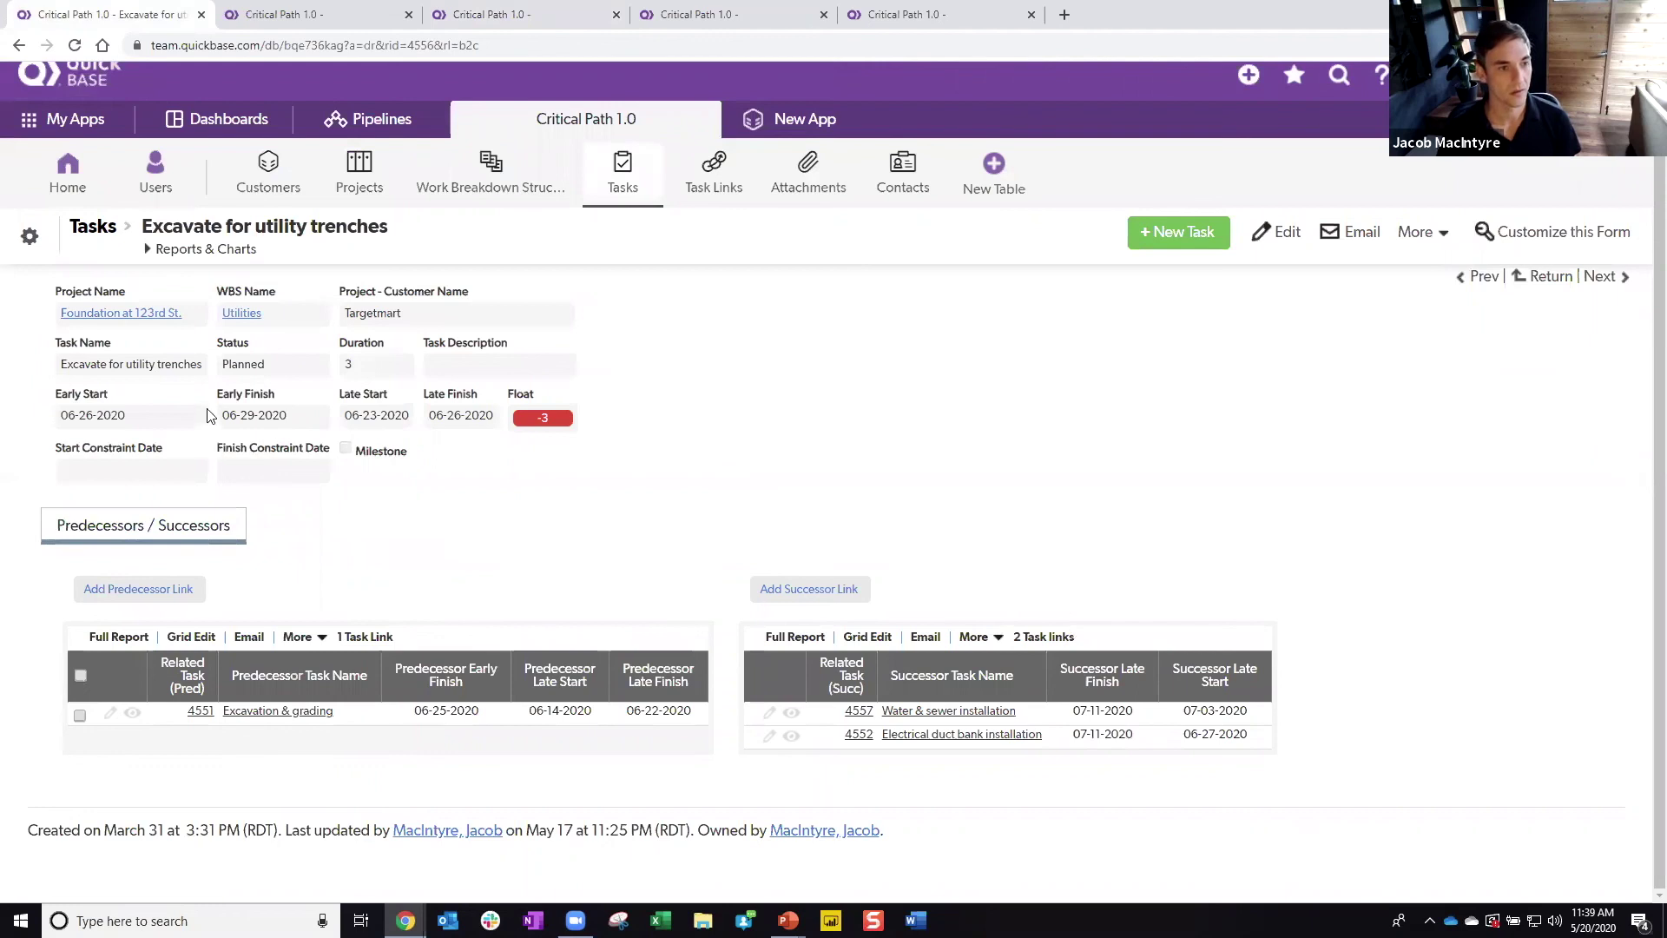
pyautogui.click(1277, 232)
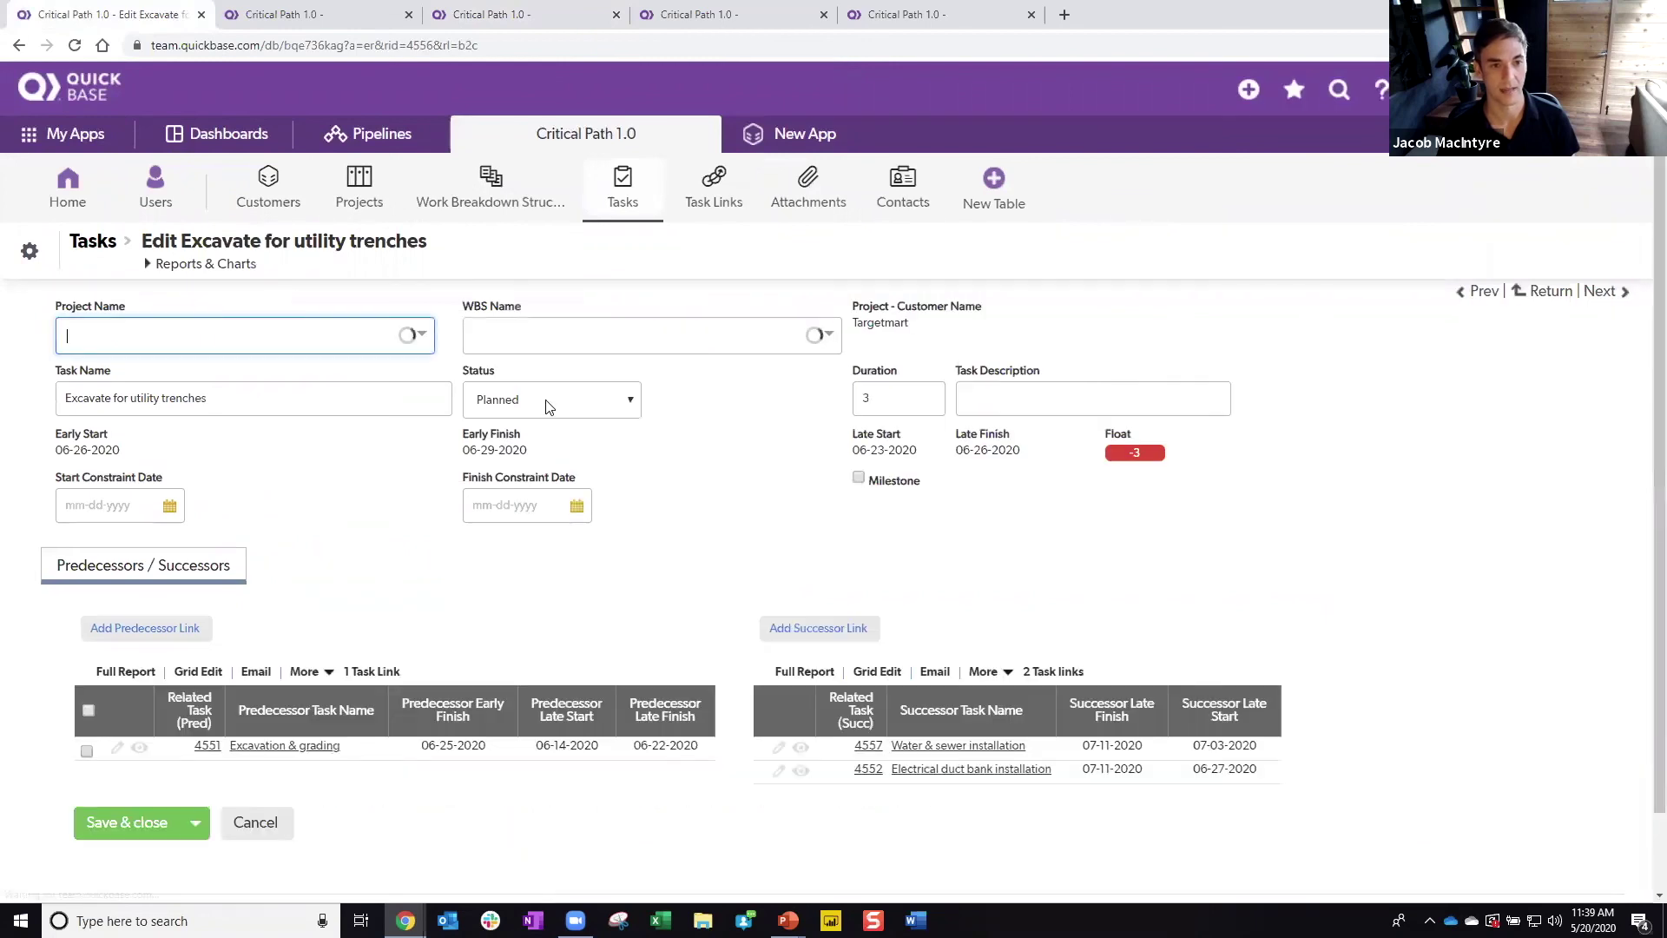
pyautogui.click(548, 408)
pyautogui.click(547, 458)
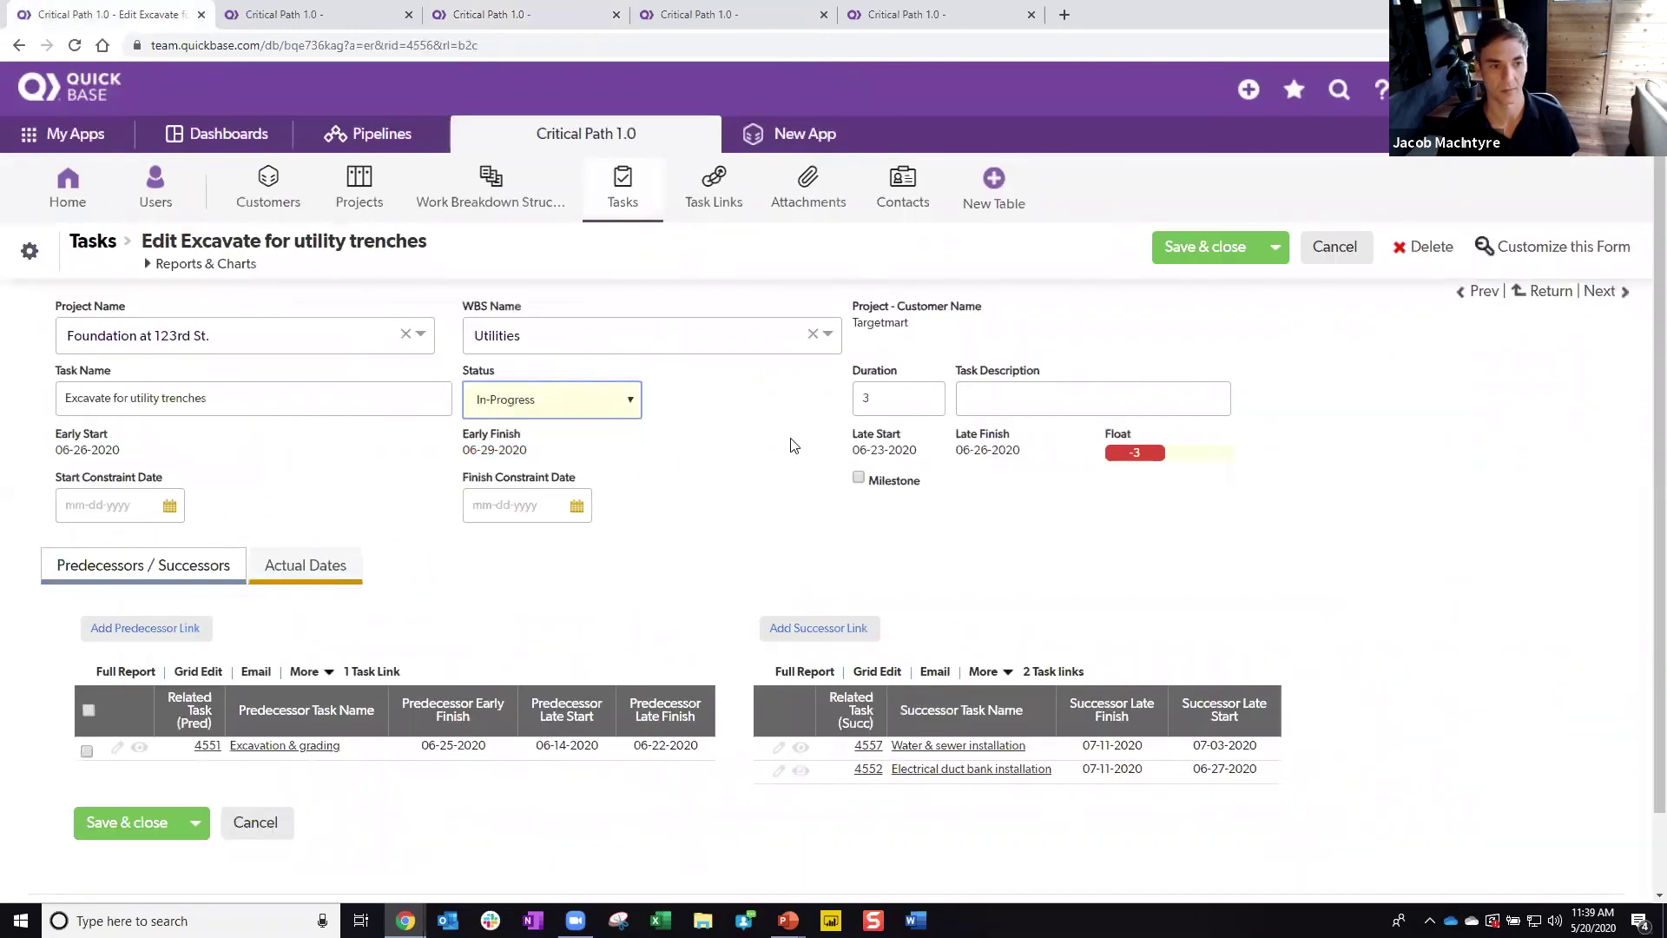
pyautogui.click(358, 564)
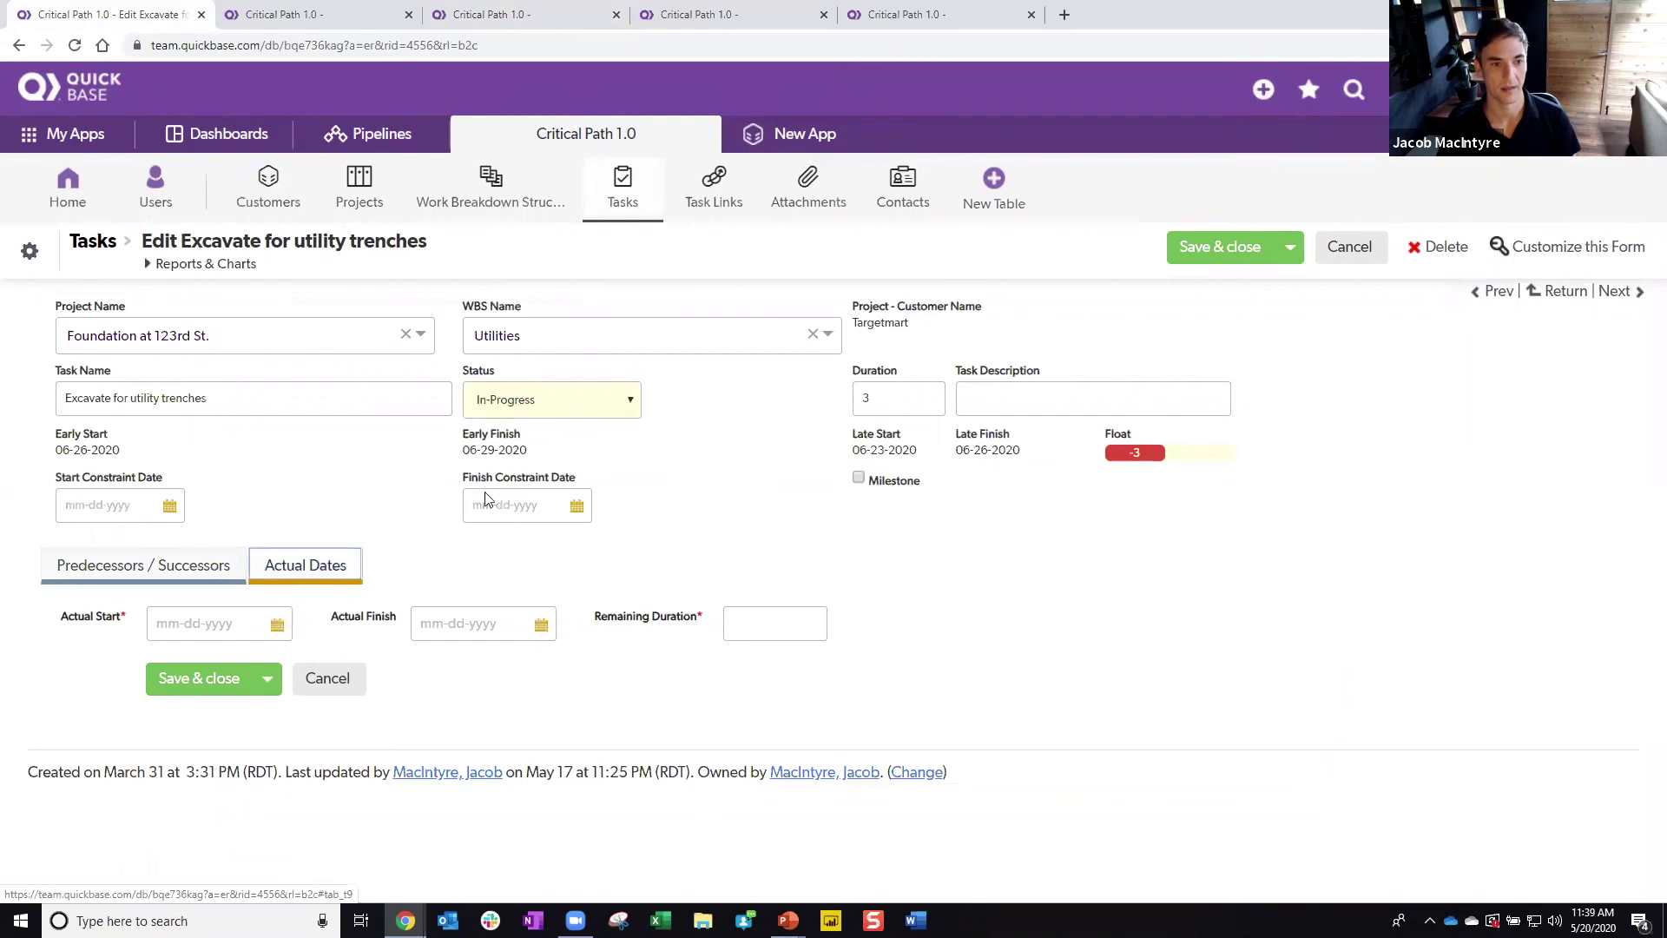
# Step: Examine the required Actual Start and Remaining Duration fields alongside the task's original Duration
pyautogui.moveTo(63, 618); pyautogui.dragTo(128, 628)
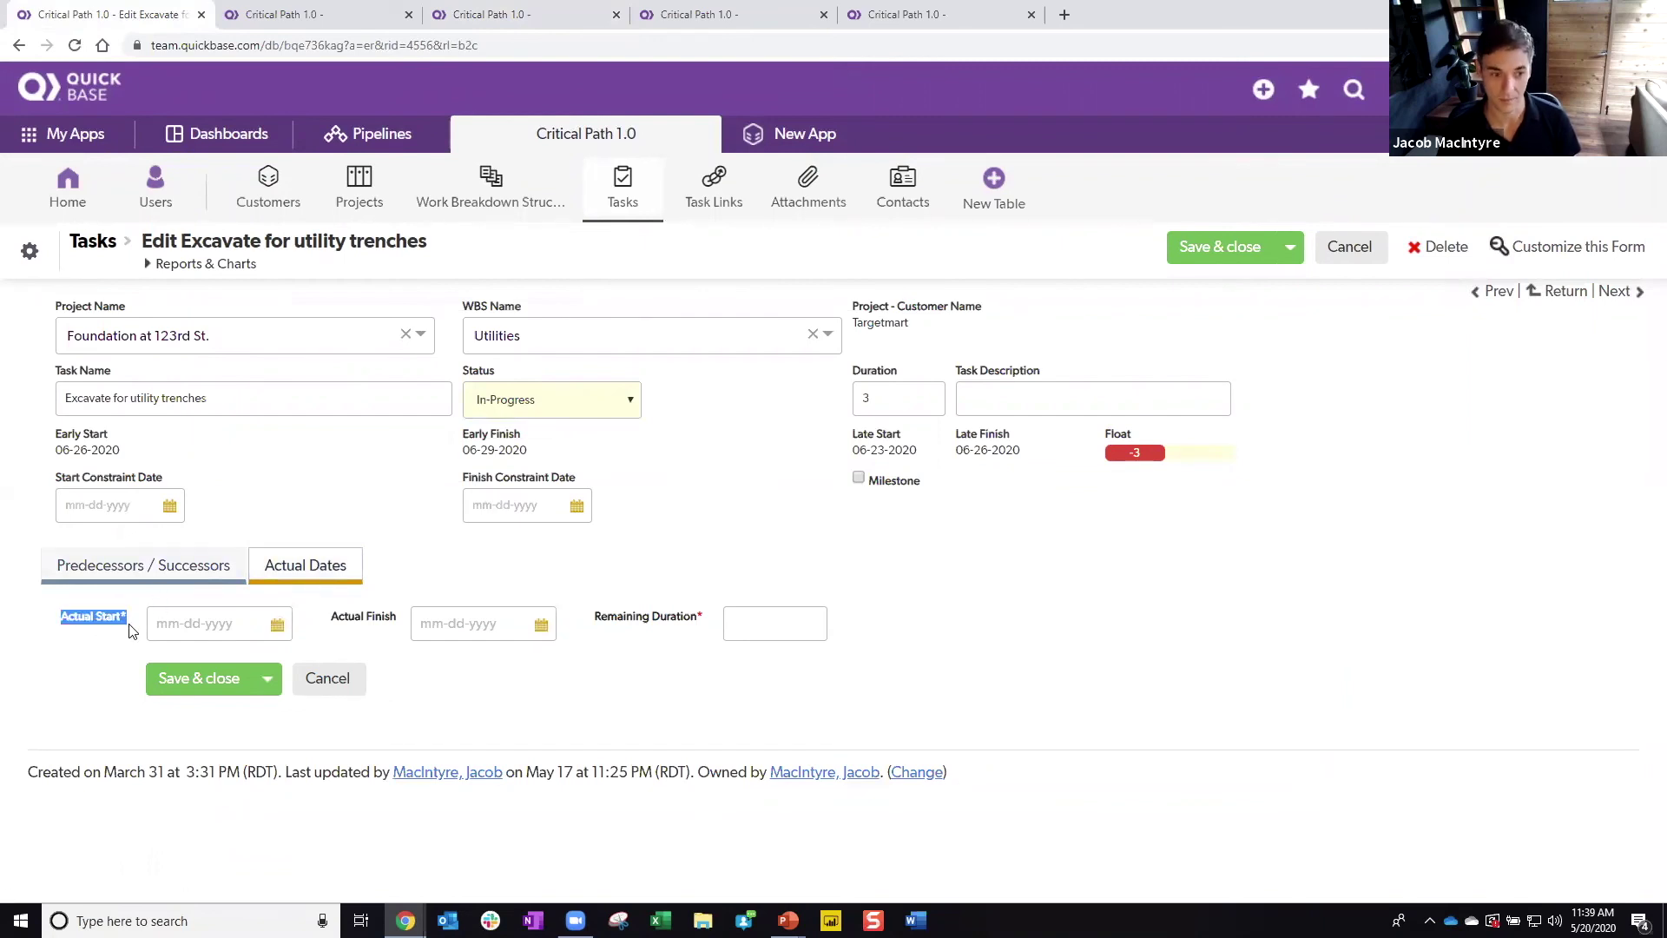
pyautogui.click(243, 620)
pyautogui.click(745, 623)
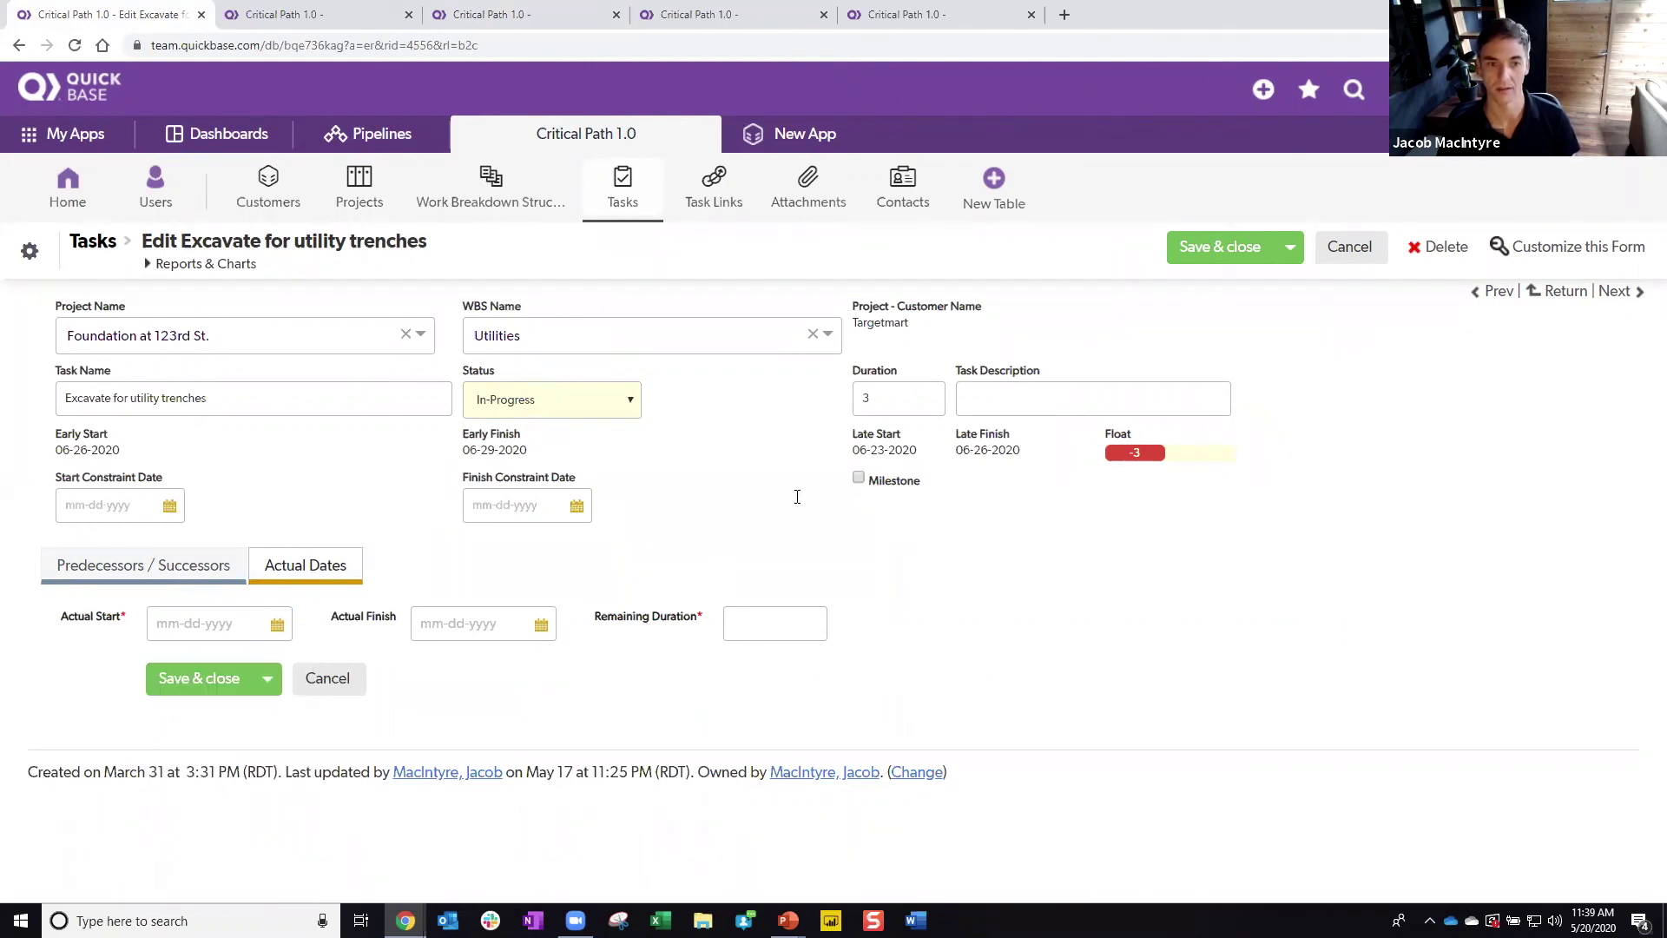
pyautogui.click(884, 400)
pyautogui.click(804, 452)
pyautogui.doubleClick(875, 398)
pyautogui.click(767, 458)
pyautogui.moveTo(67, 620); pyautogui.dragTo(122, 619)
pyautogui.moveTo(636, 621); pyautogui.dragTo(695, 623)
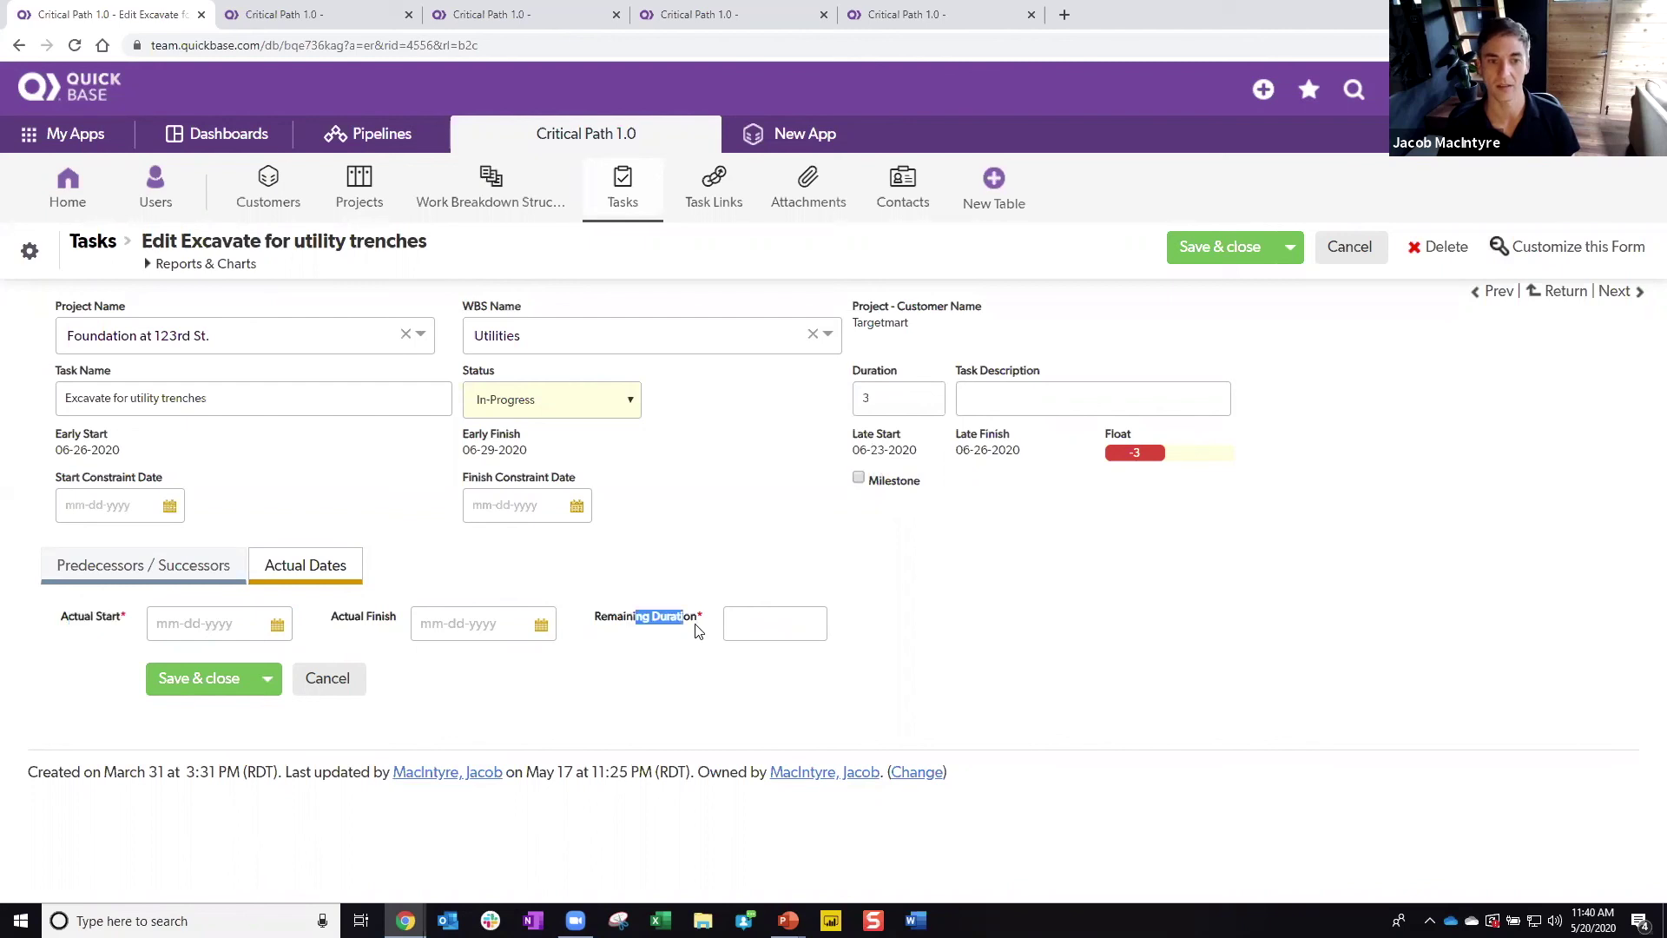
pyautogui.click(706, 638)
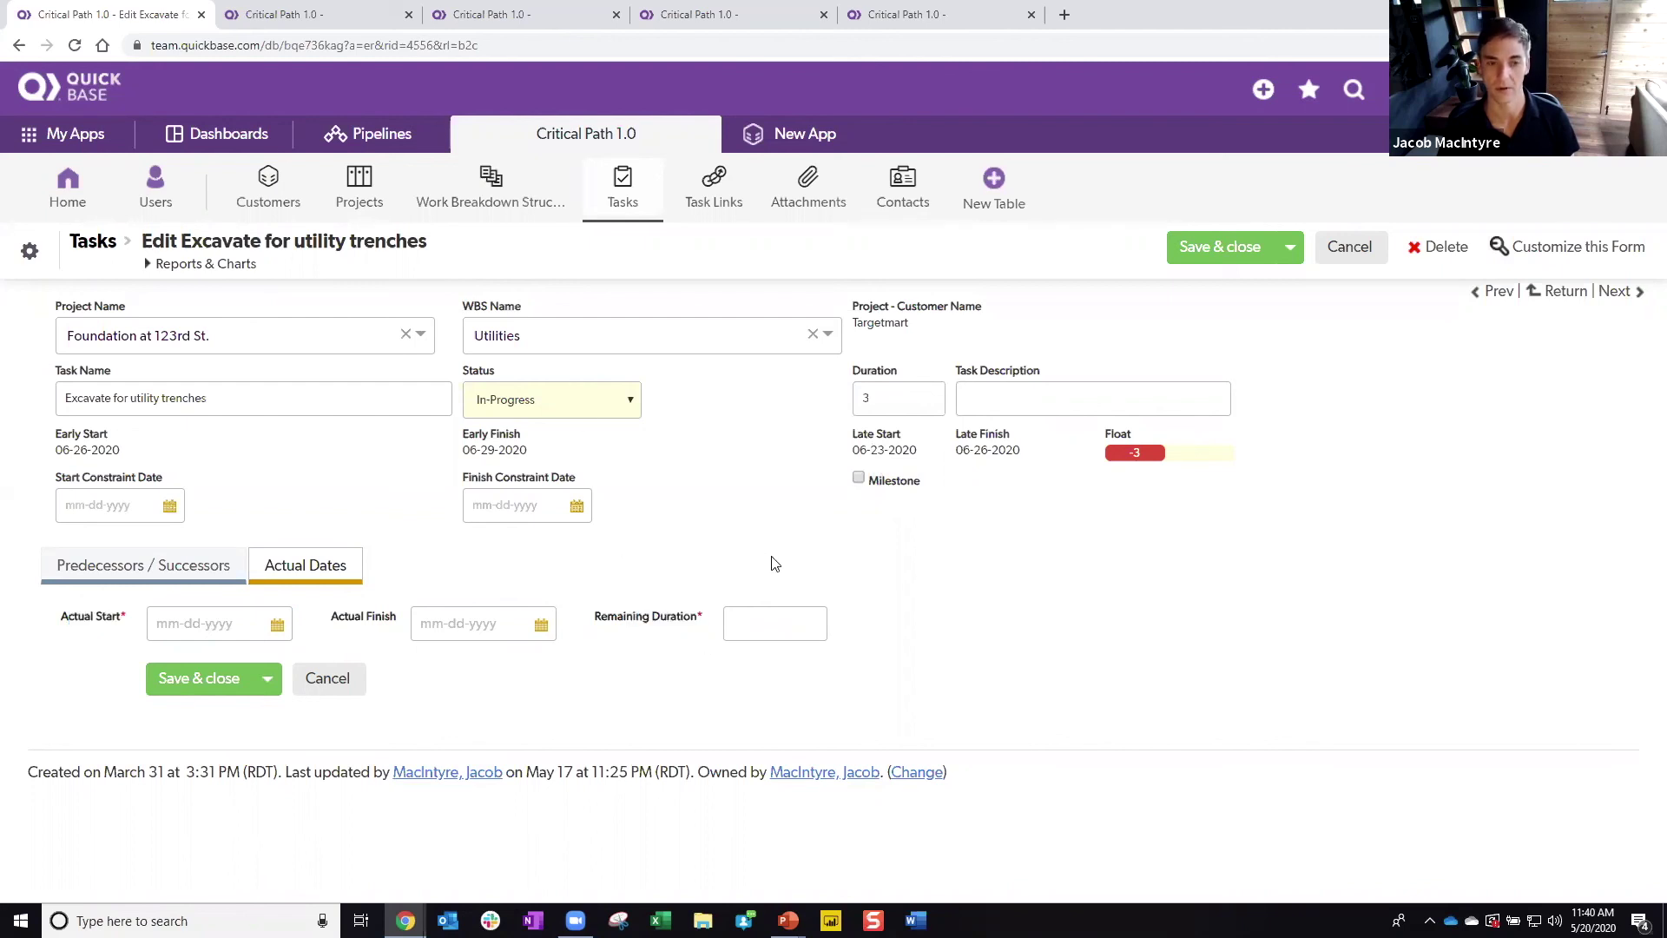
# Step: Examine the In Progress branch of the Early Finish formula, which adds Days([Remaining Duration]) to Actual Start
pyautogui.click(398, 12)
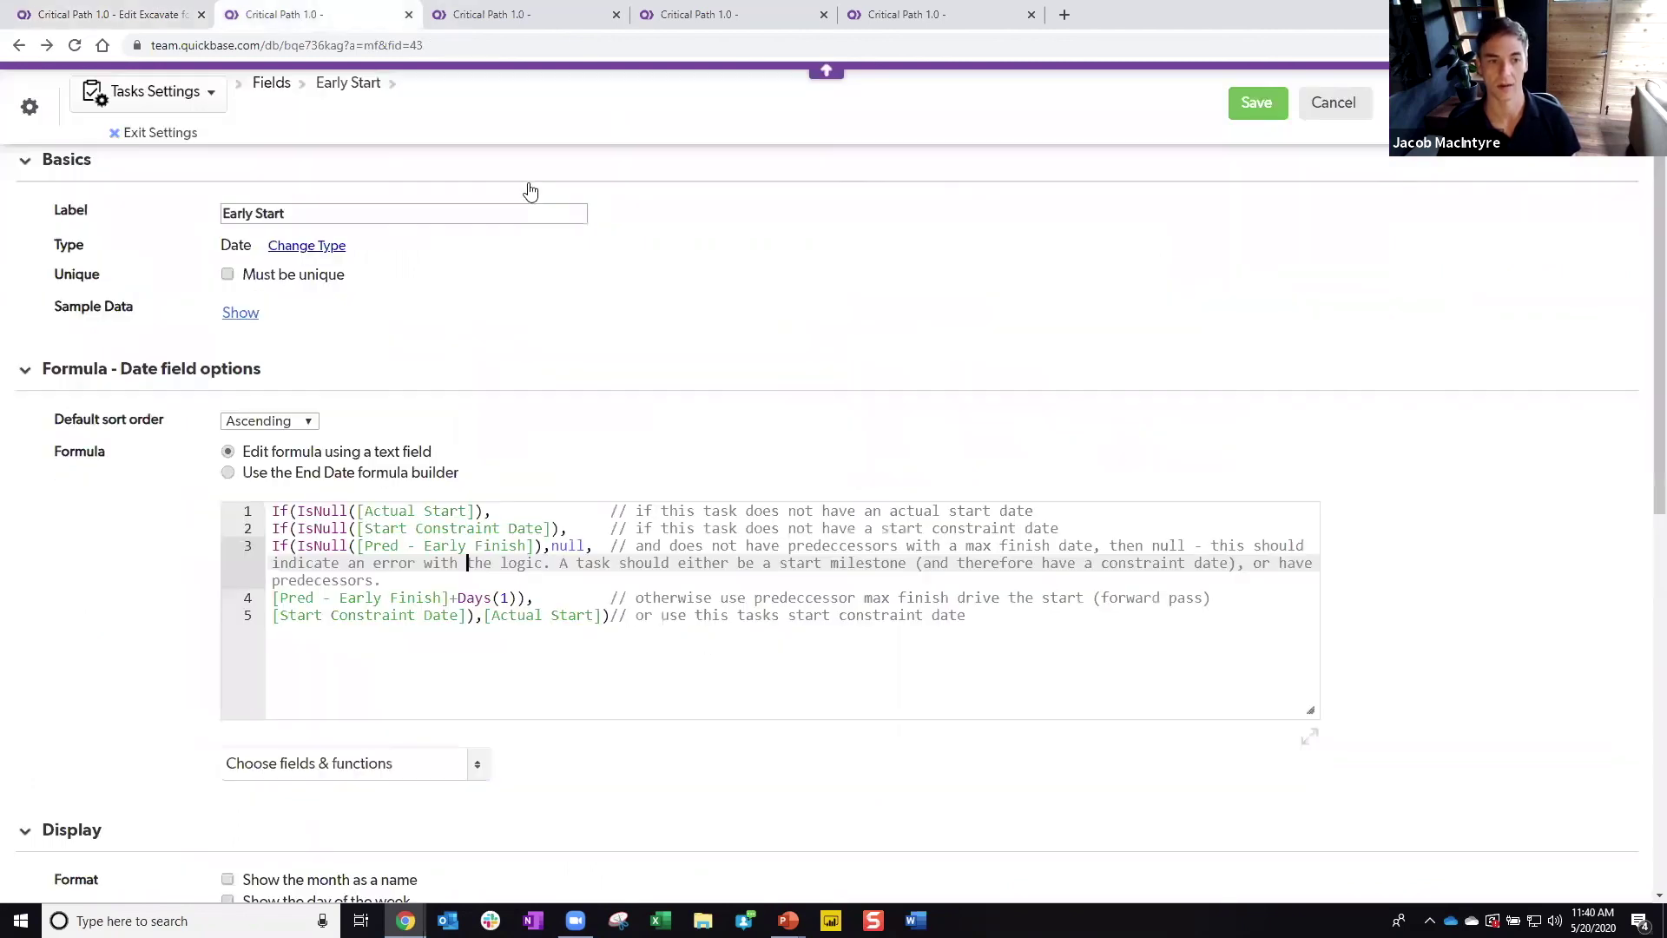
pyautogui.click(534, 13)
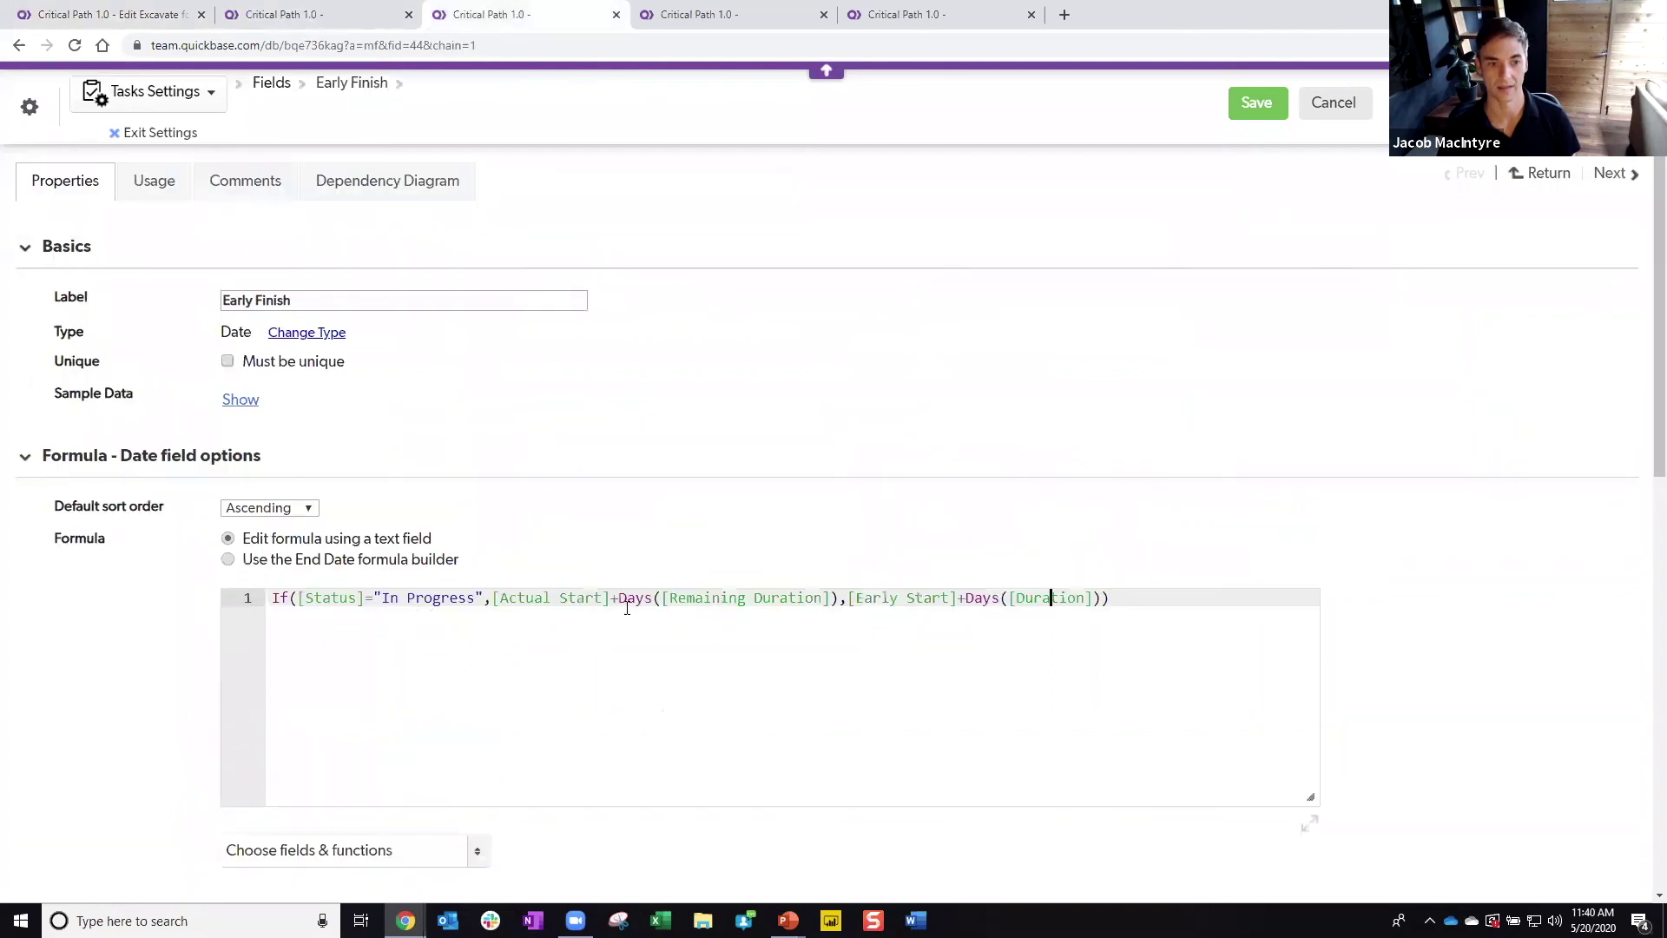
pyautogui.moveTo(661, 597); pyautogui.dragTo(806, 597)
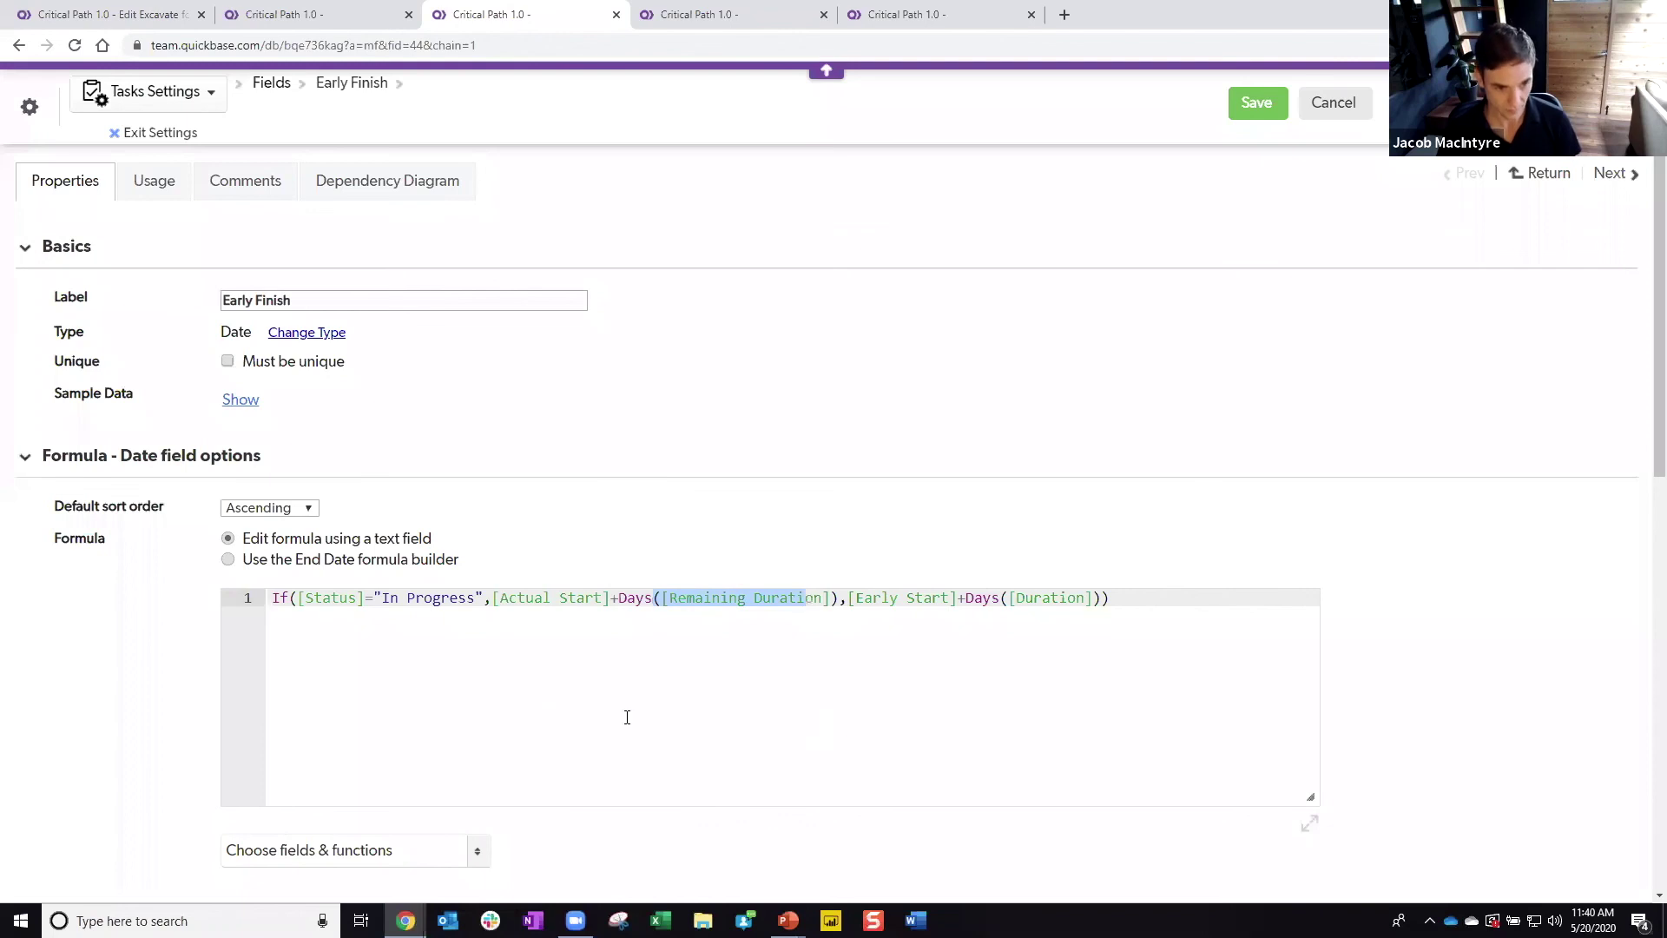
pyautogui.moveTo(393, 605); pyautogui.dragTo(486, 610)
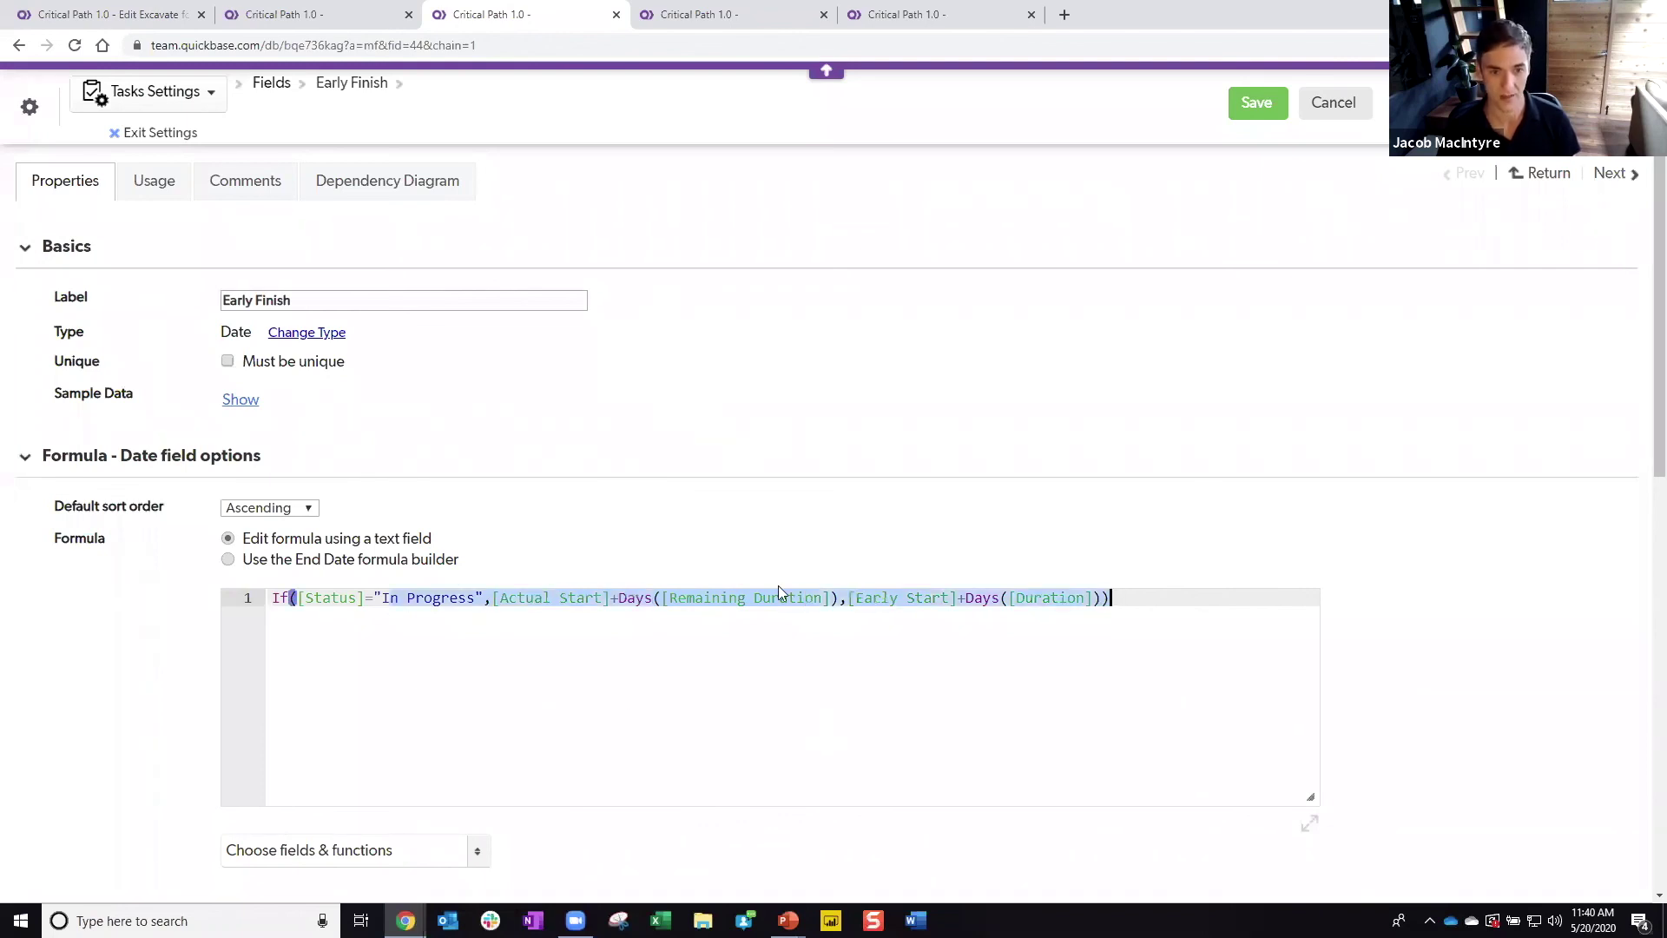
# Step: Trace the Early Start term in the Early Finish formula to the Early Start field's formula, and review the Days([Duration]) part
pyautogui.click(924, 597)
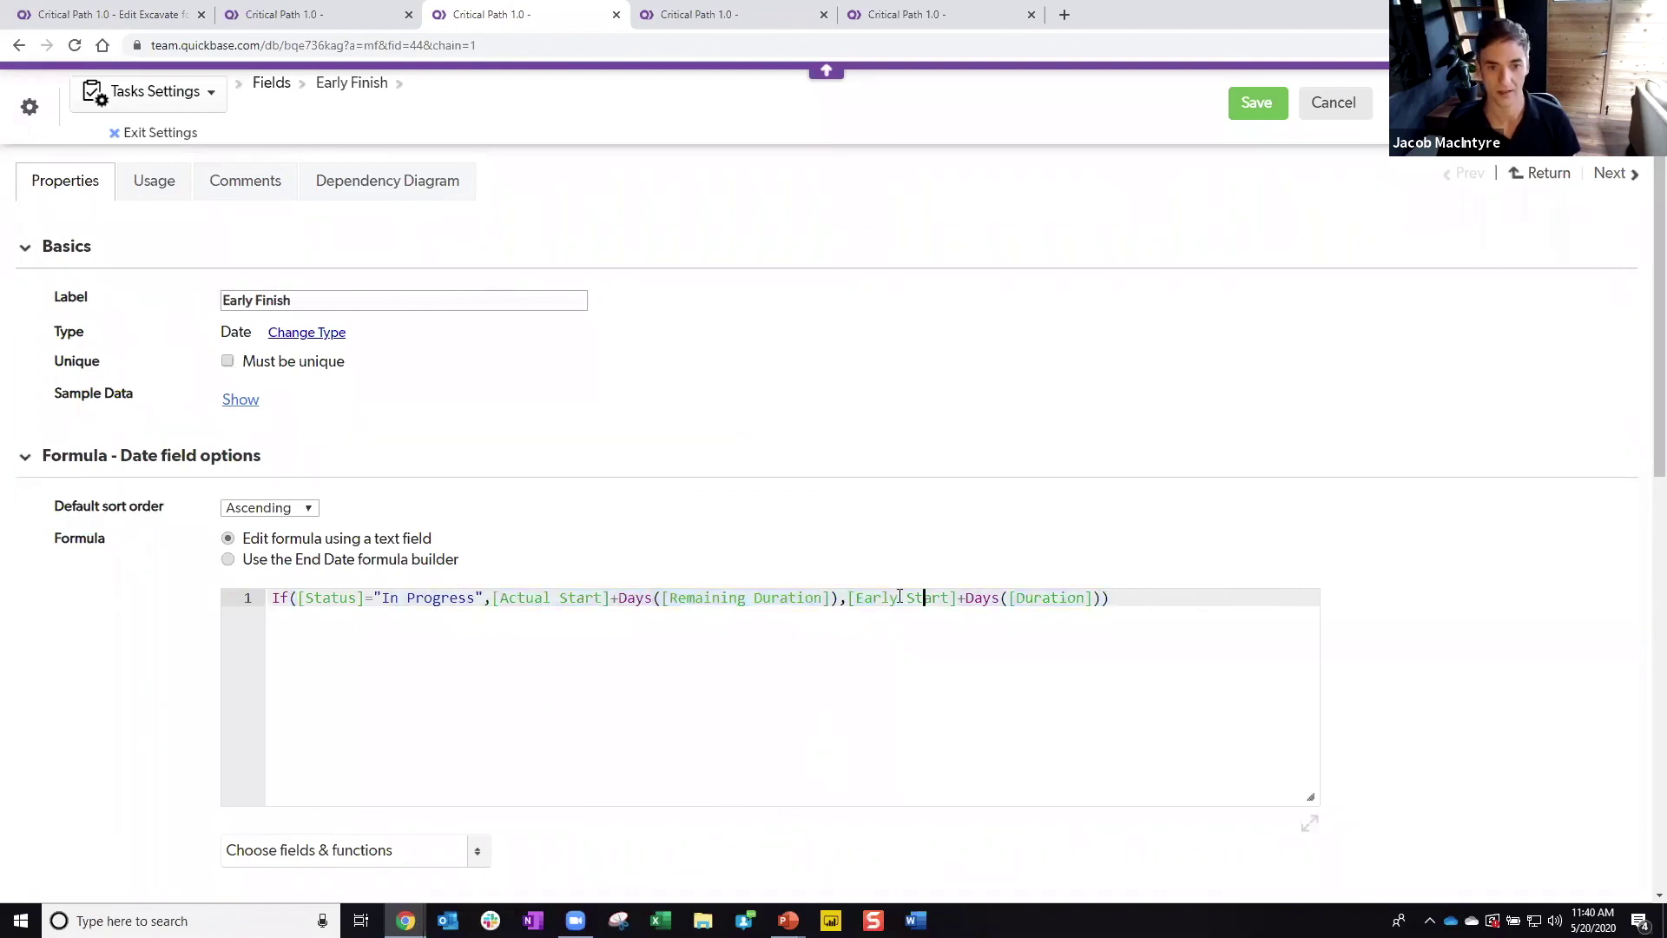
pyautogui.click(349, 19)
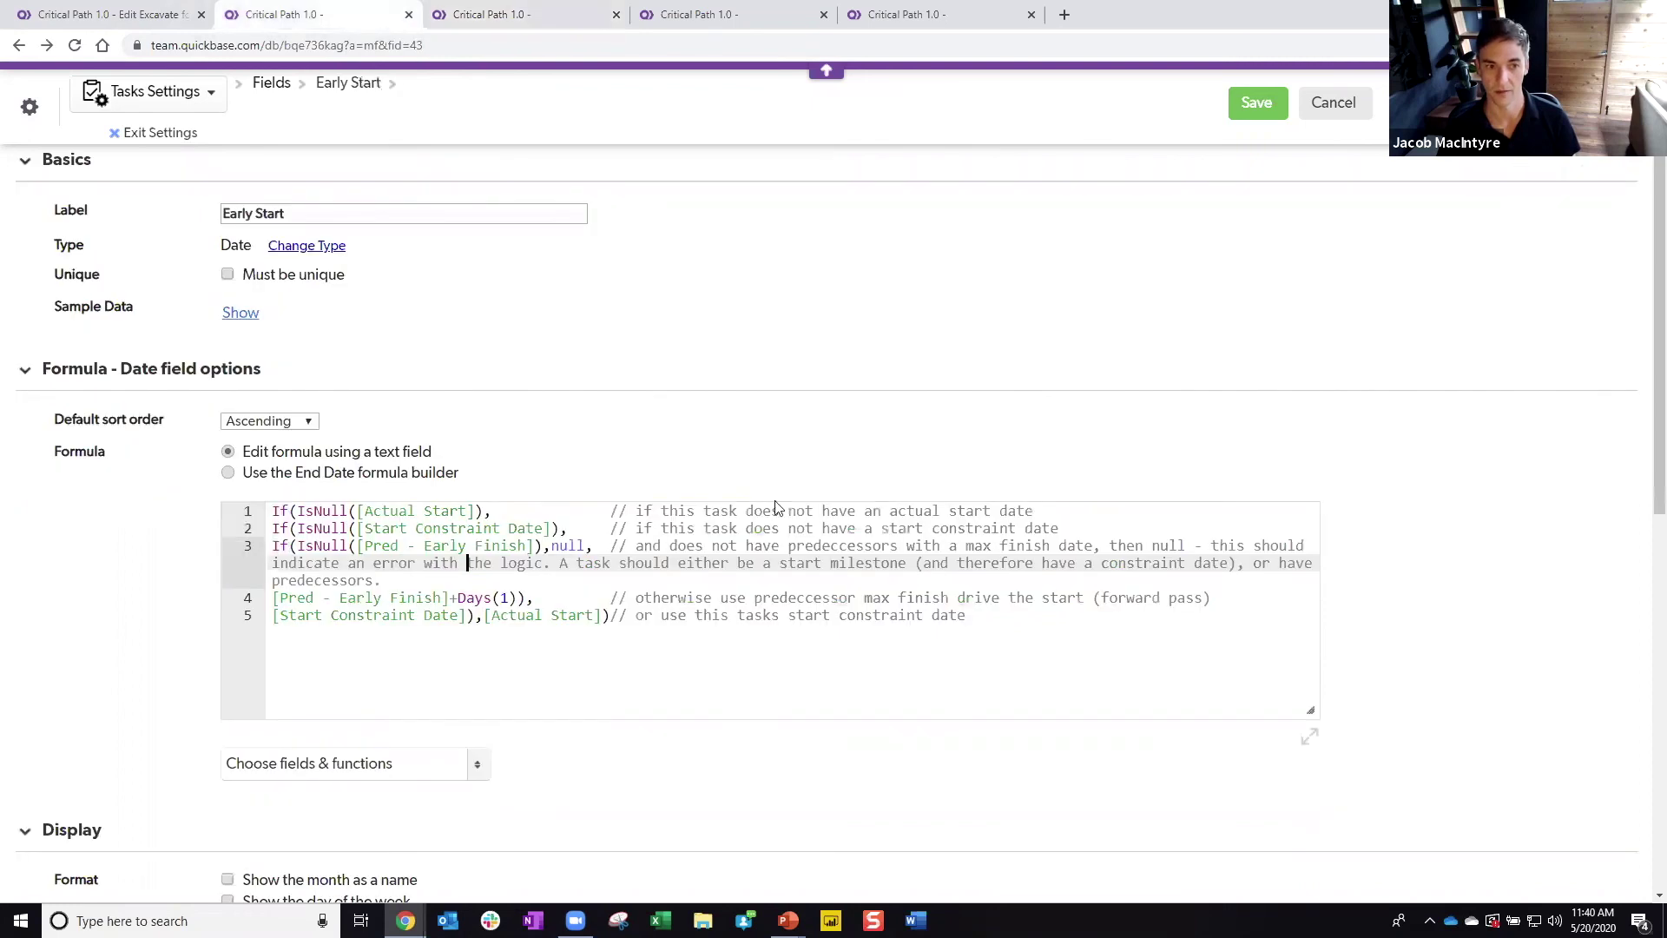
pyautogui.click(486, 12)
pyautogui.moveTo(1096, 597); pyautogui.dragTo(857, 356)
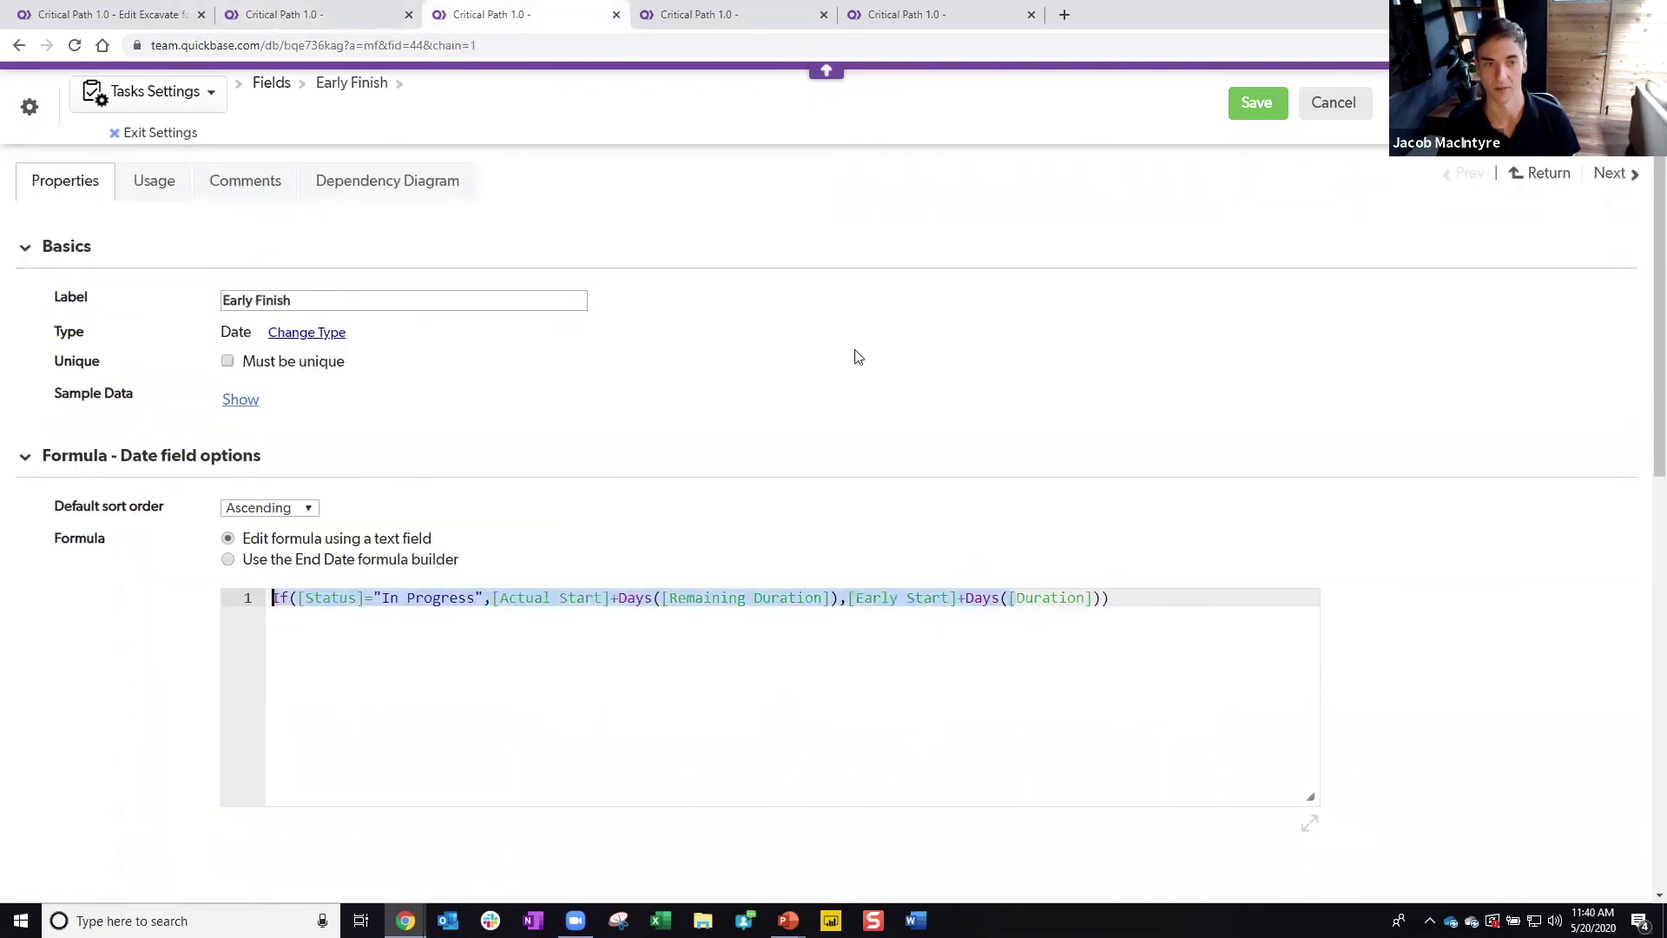
# Step: Compare the Early Start, Duration and Early Finish values on the Excavate for utility trenches task
pyautogui.click(104, 14)
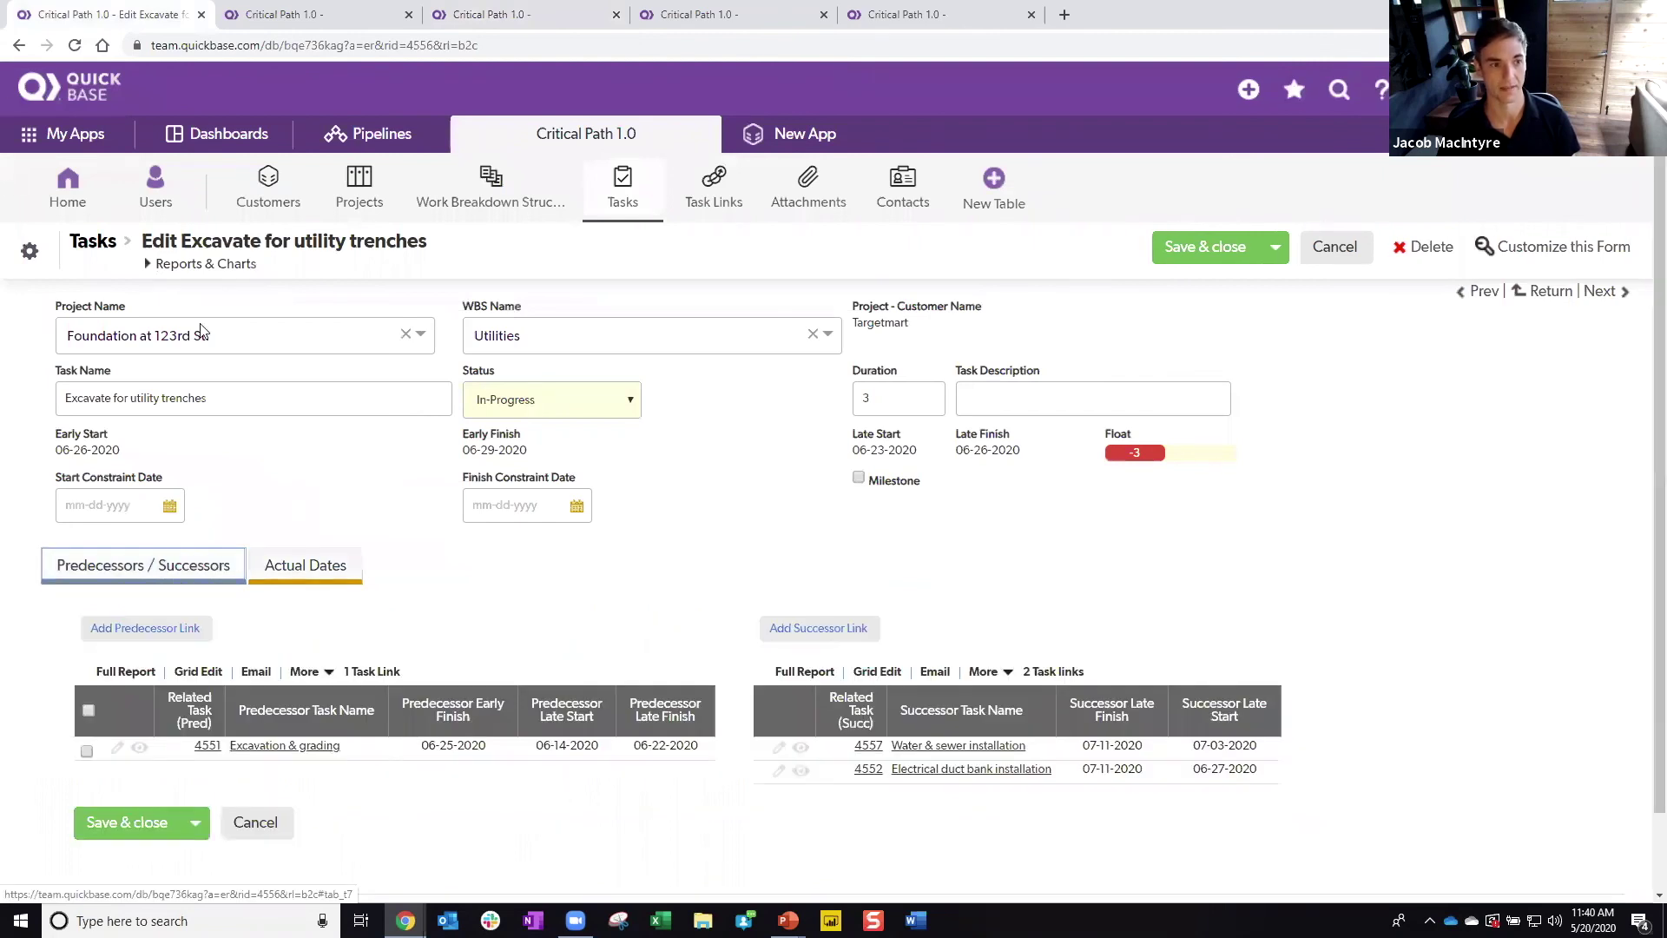
pyautogui.moveTo(98, 449); pyautogui.dragTo(119, 449)
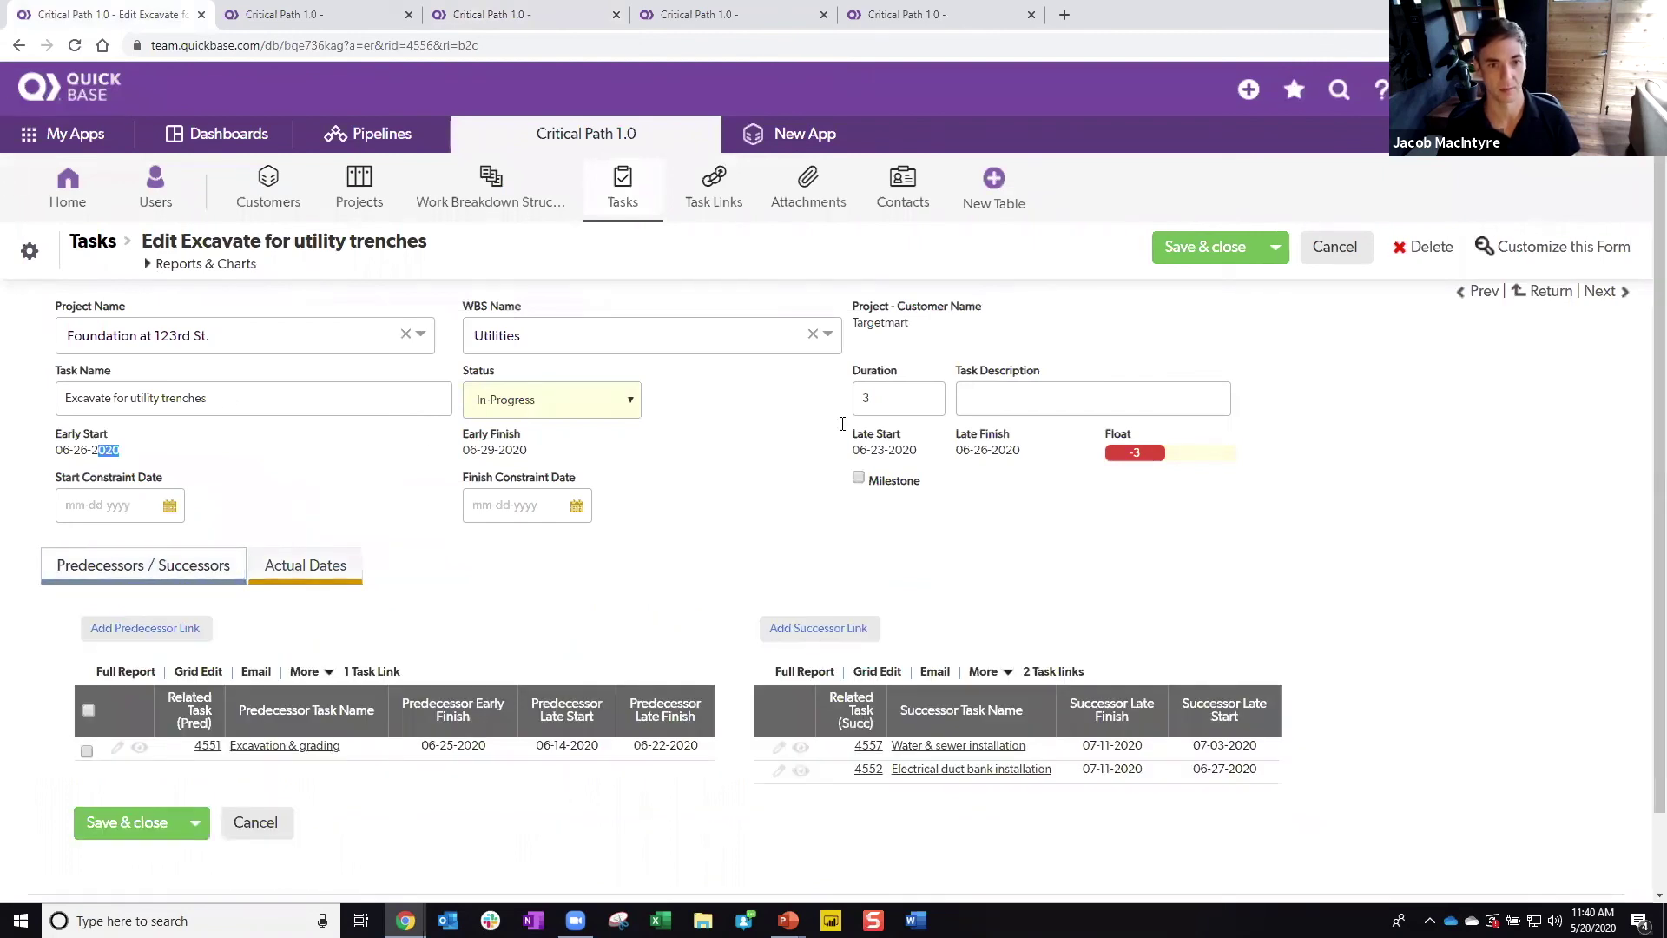
pyautogui.doubleClick(892, 399)
pyautogui.moveTo(461, 457); pyautogui.dragTo(668, 467)
pyautogui.click(668, 468)
# Step: Examine the Late Start field's formula, including its Late Finish and Days([Duration]) terms
pyautogui.click(691, 11)
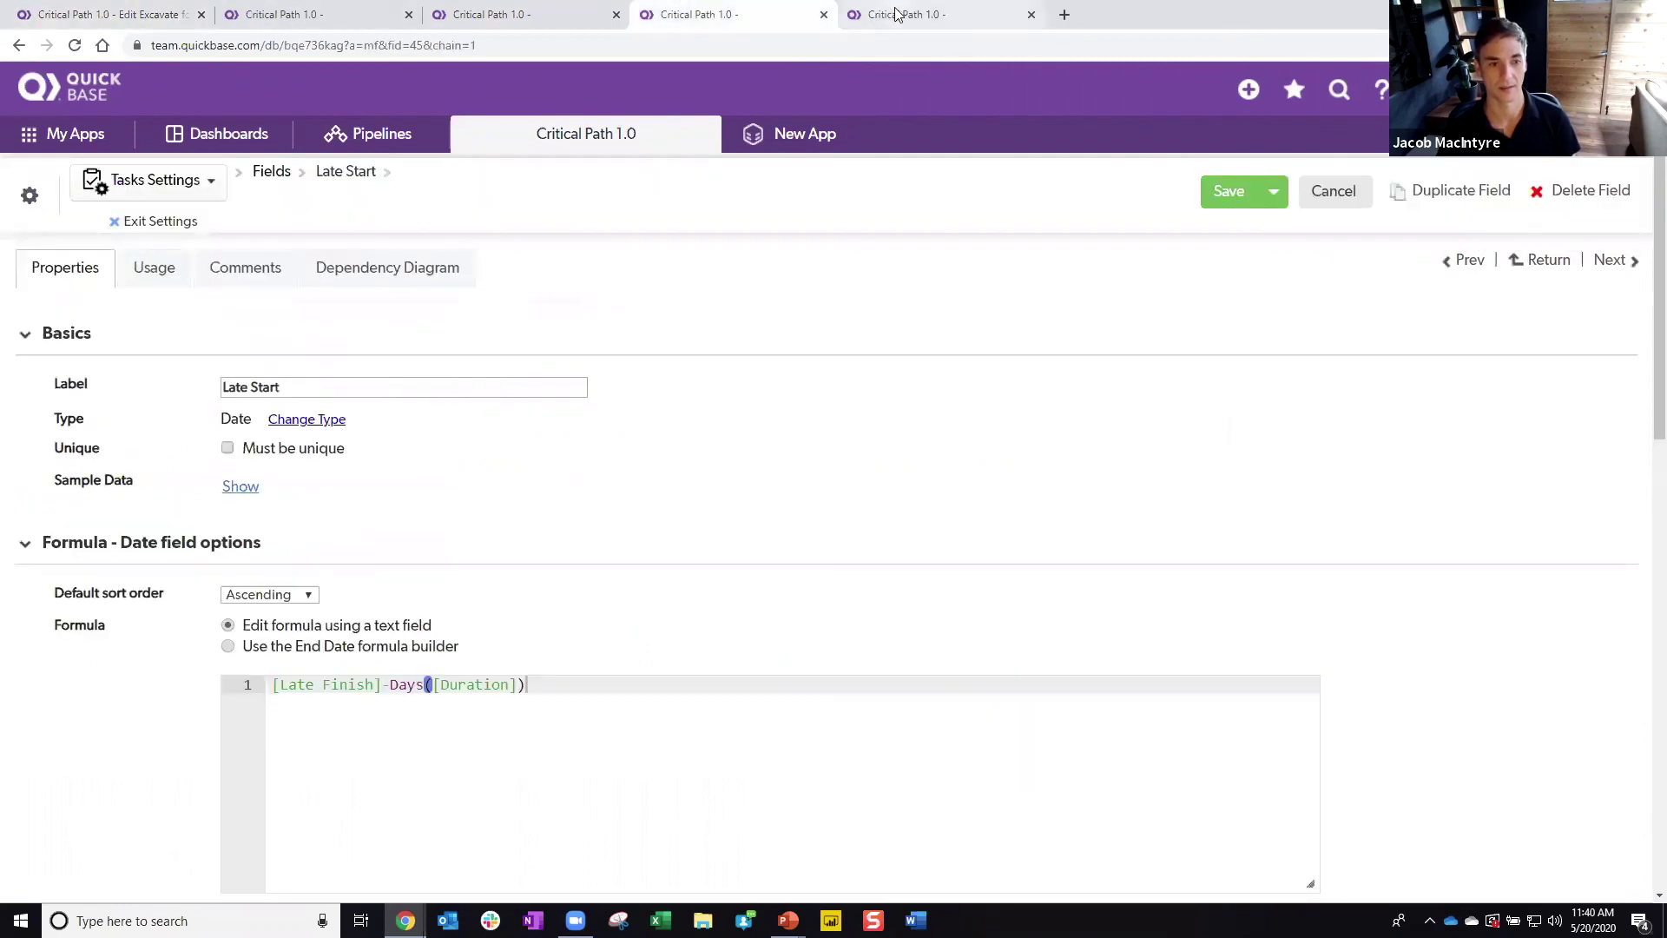
pyautogui.click(947, 13)
pyautogui.click(695, 14)
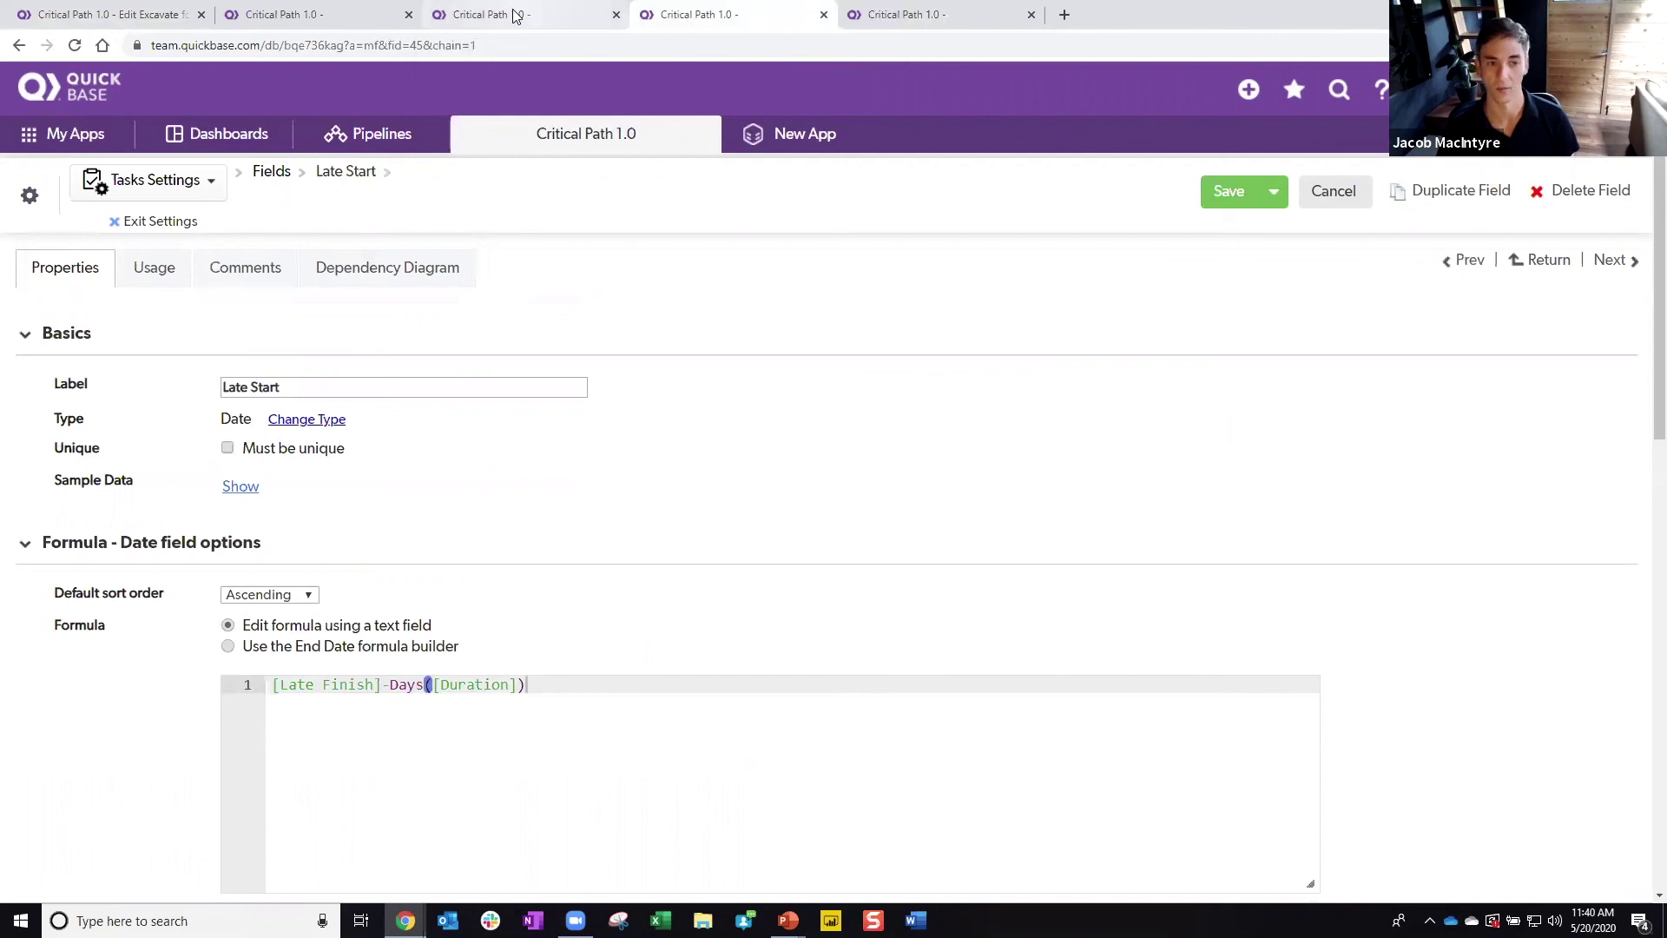
pyautogui.click(314, 685)
pyautogui.keyDown('shift'); pyautogui.click(330, 685); pyautogui.keyUp('shift')
pyautogui.moveTo(460, 686); pyautogui.dragTo(529, 685)
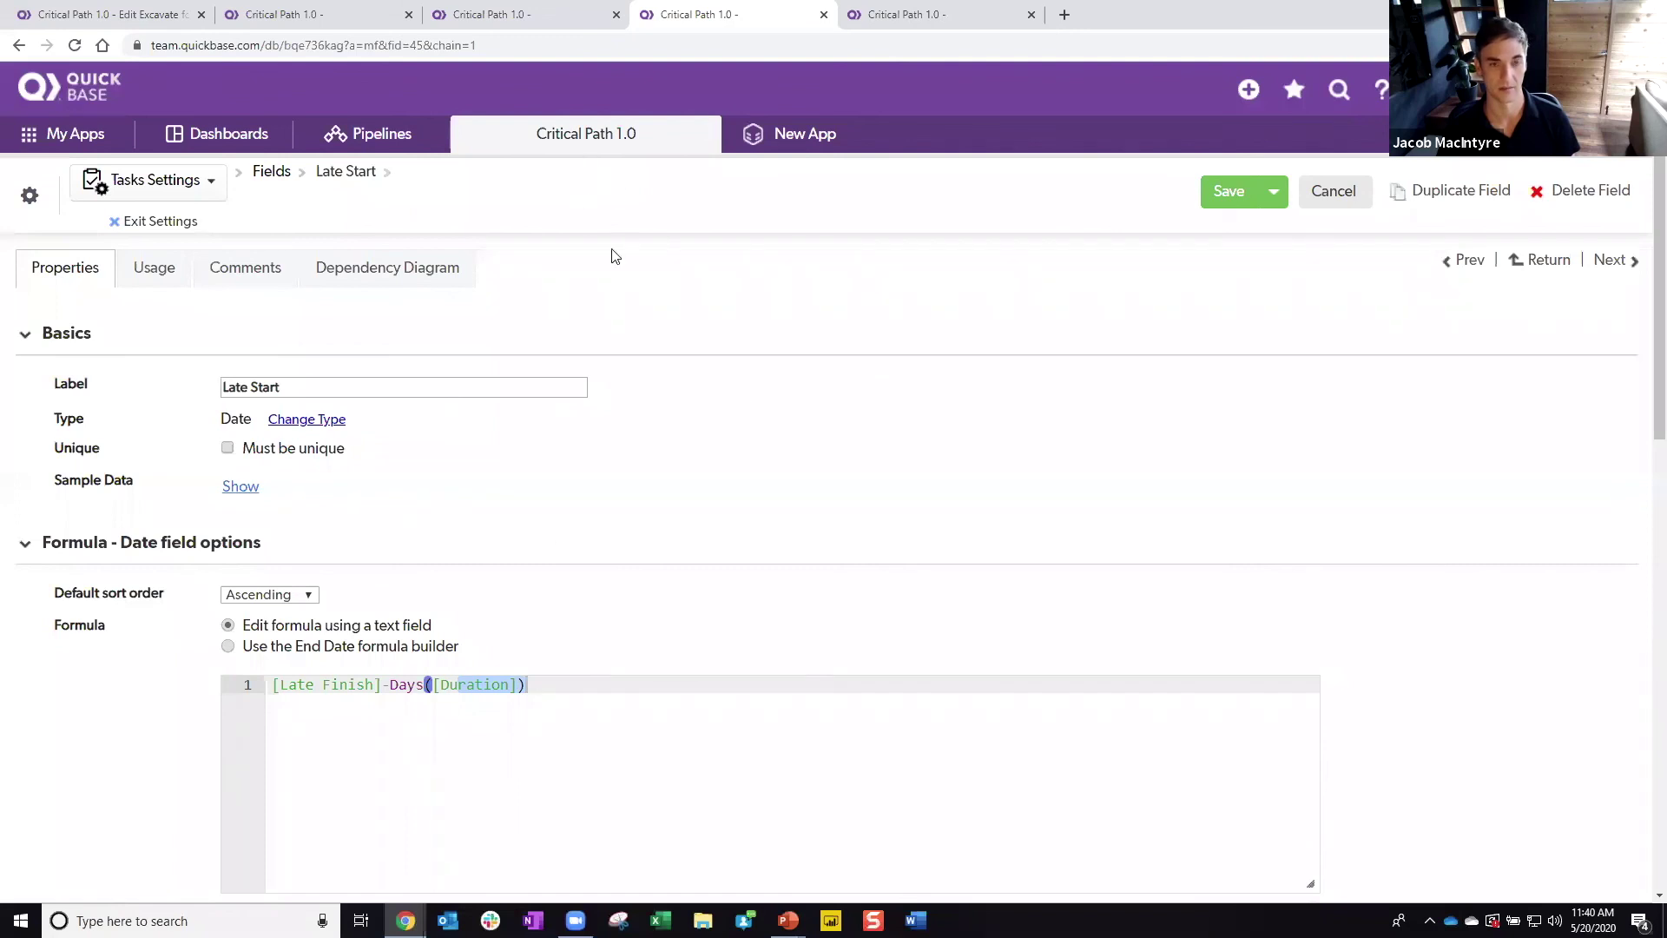
# Step: Examine the Late Finish formula's backward pass comment and its null checks on Finish Constraint Date and Succ - Min. Start Date
pyautogui.click(894, 15)
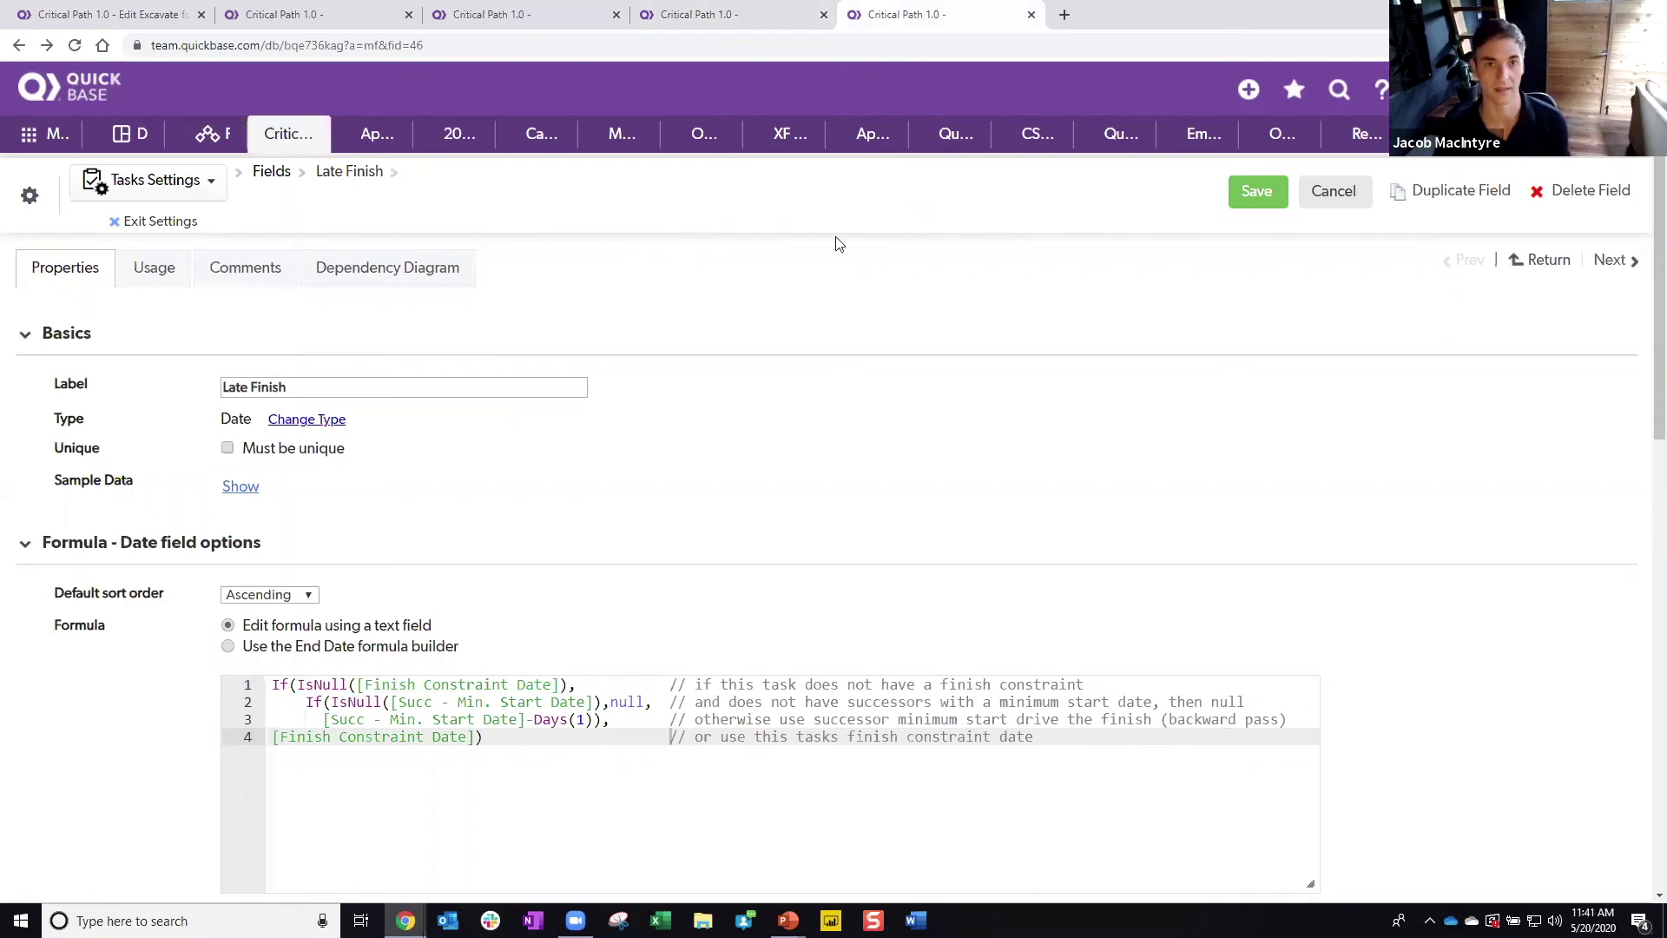
pyautogui.scroll(-1, 995, 553)
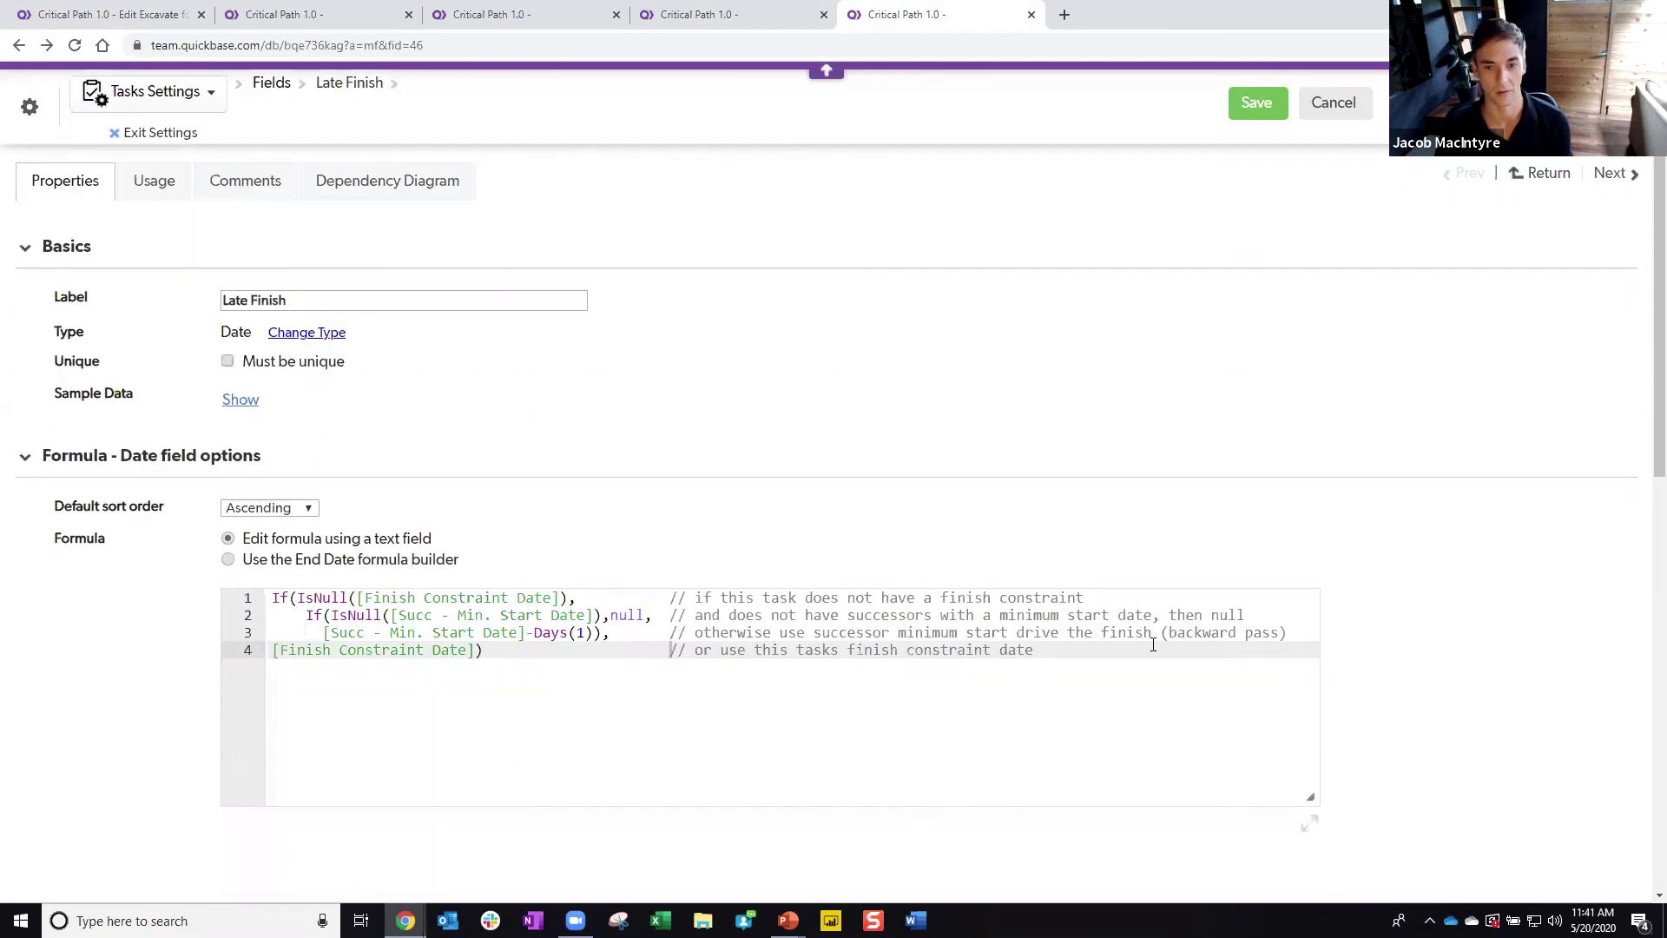
pyautogui.moveTo(1152, 644); pyautogui.dragTo(1242, 640)
pyautogui.click(1247, 632)
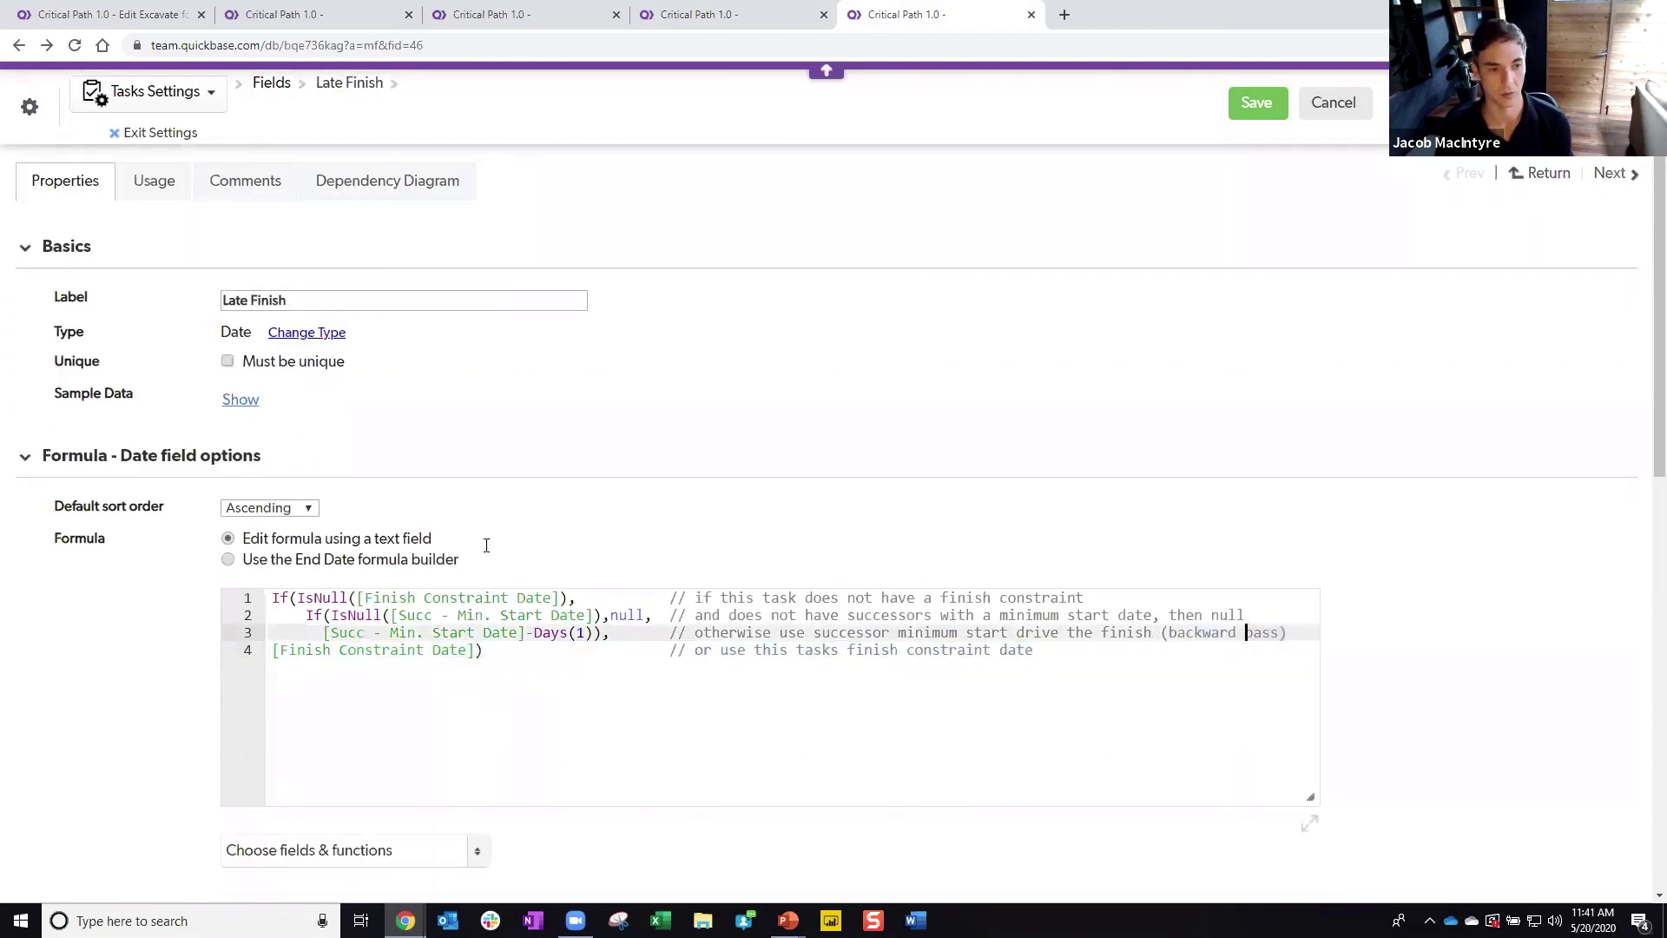
pyautogui.moveTo(382, 597); pyautogui.dragTo(555, 601)
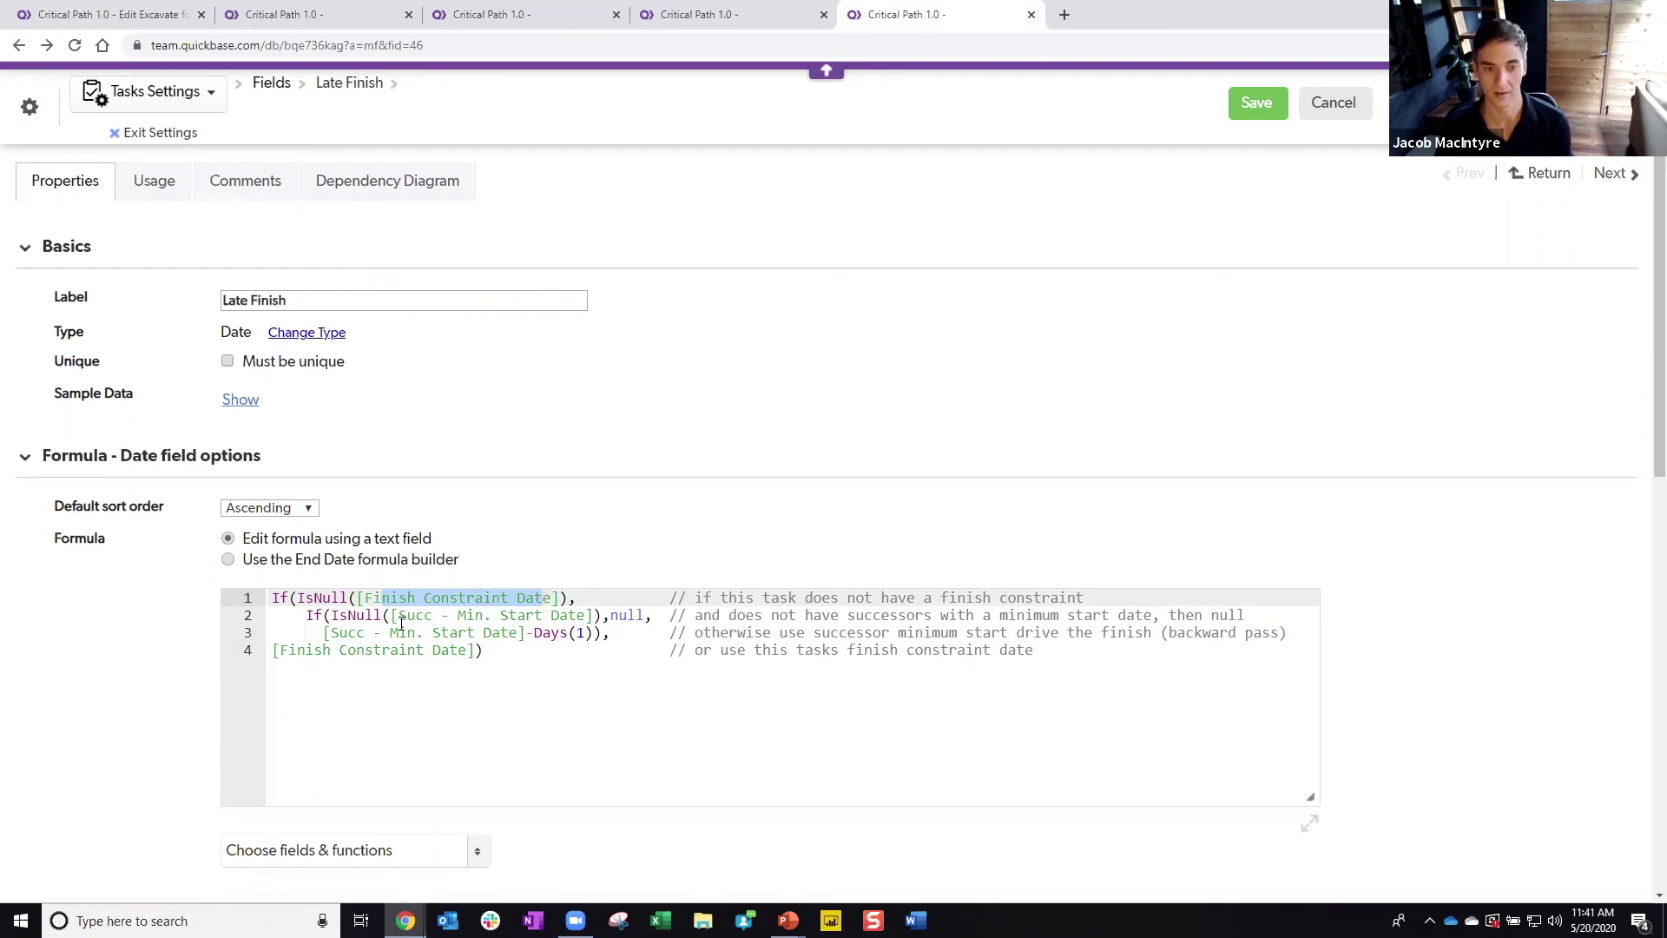
pyautogui.doubleClick(645, 615)
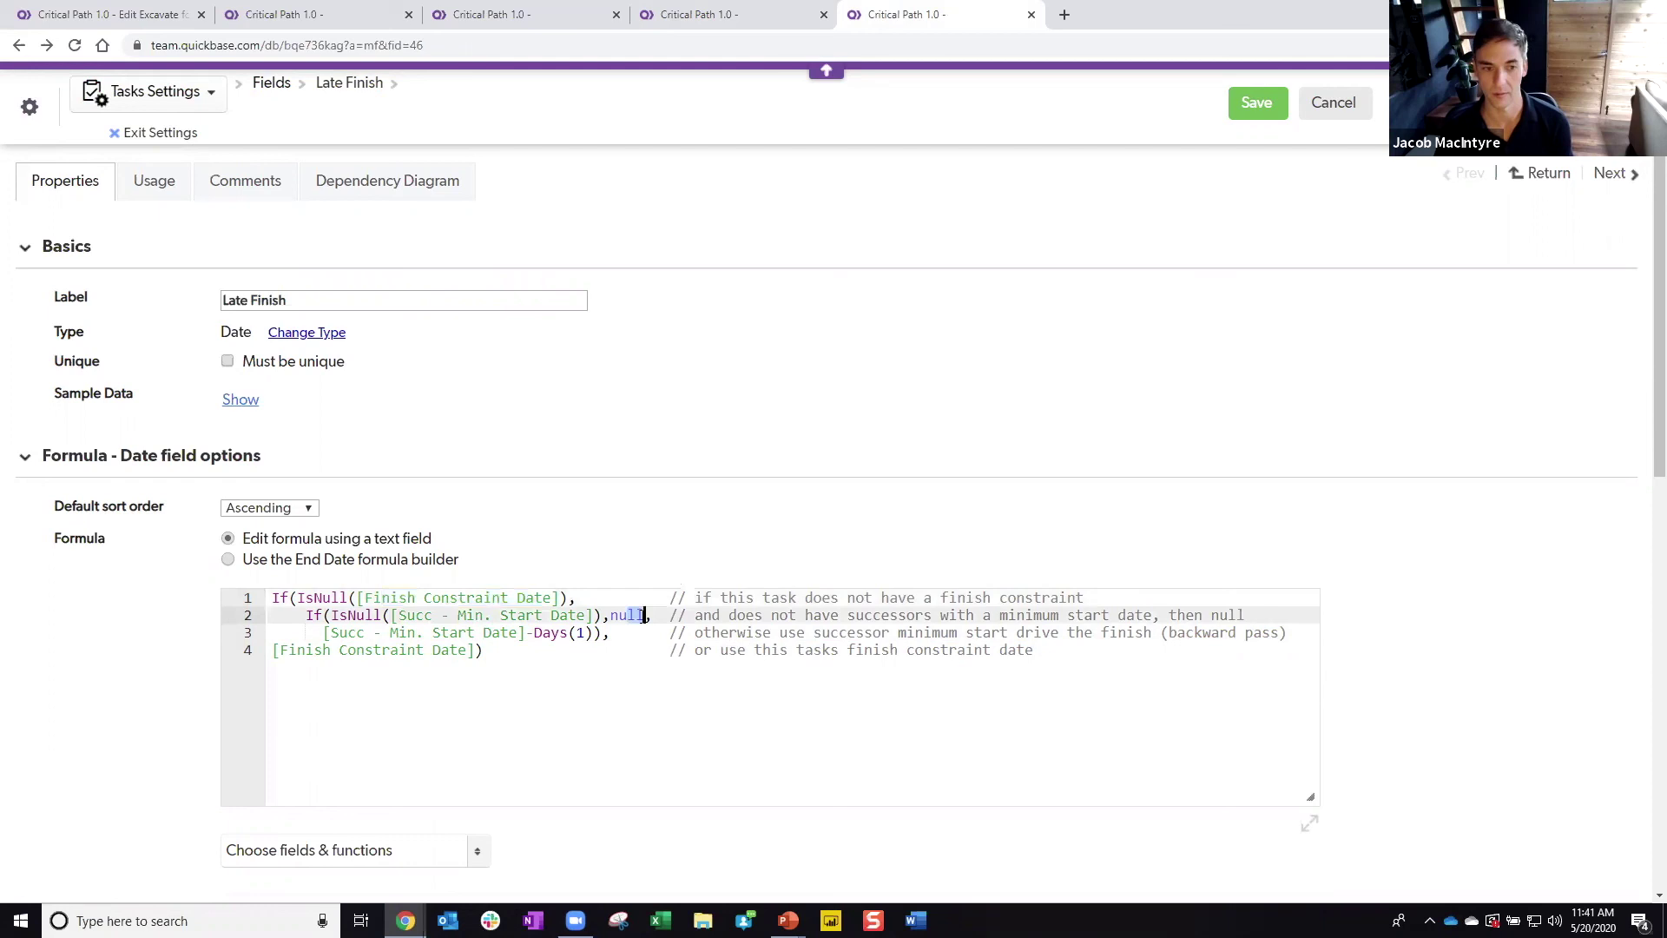
pyautogui.click(646, 711)
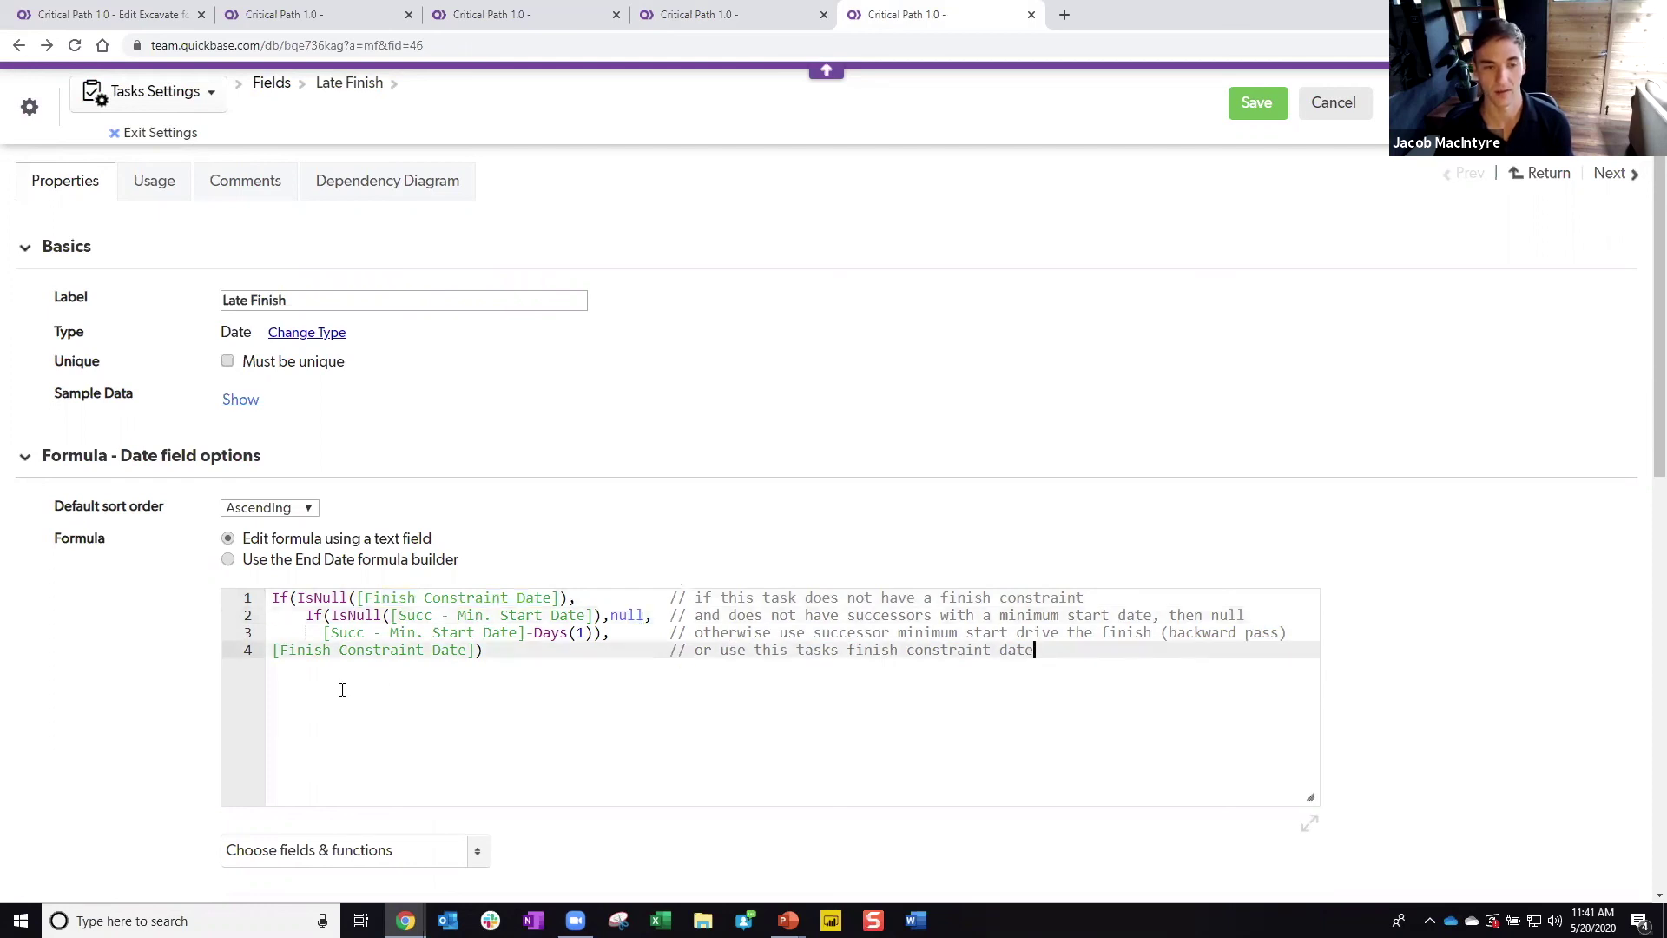
# Step: Examine the Succ - Min. Start Date minus Days(1) line that drives the Late Finish field
pyautogui.click(330, 632)
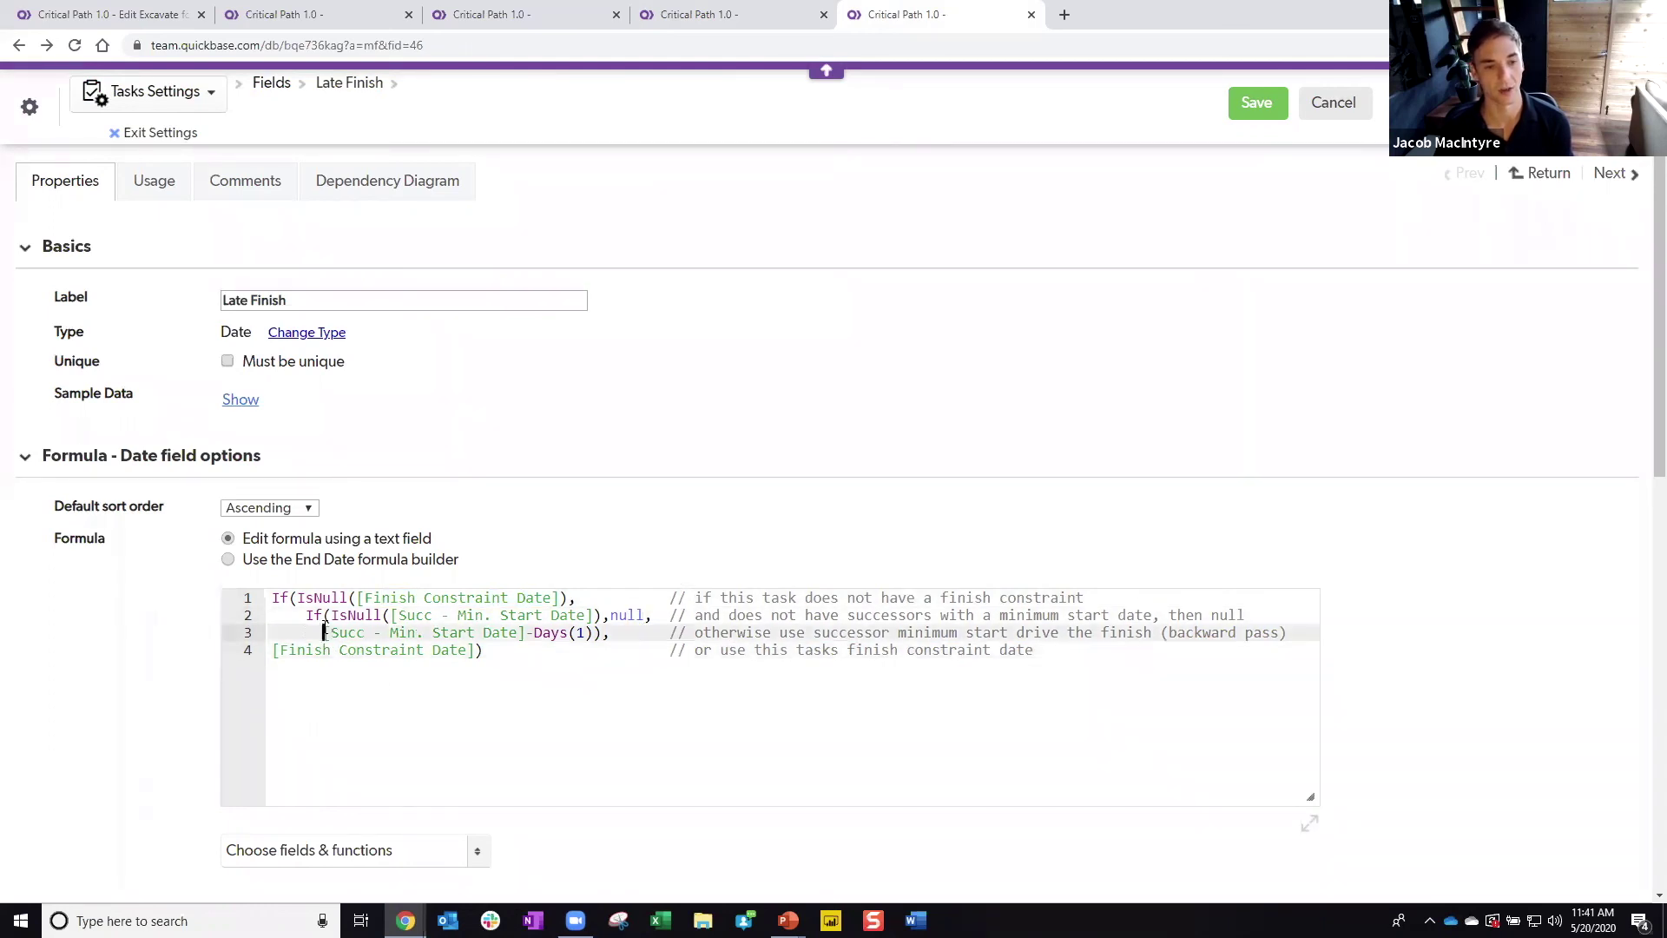
pyautogui.moveTo(433, 632); pyautogui.dragTo(533, 632)
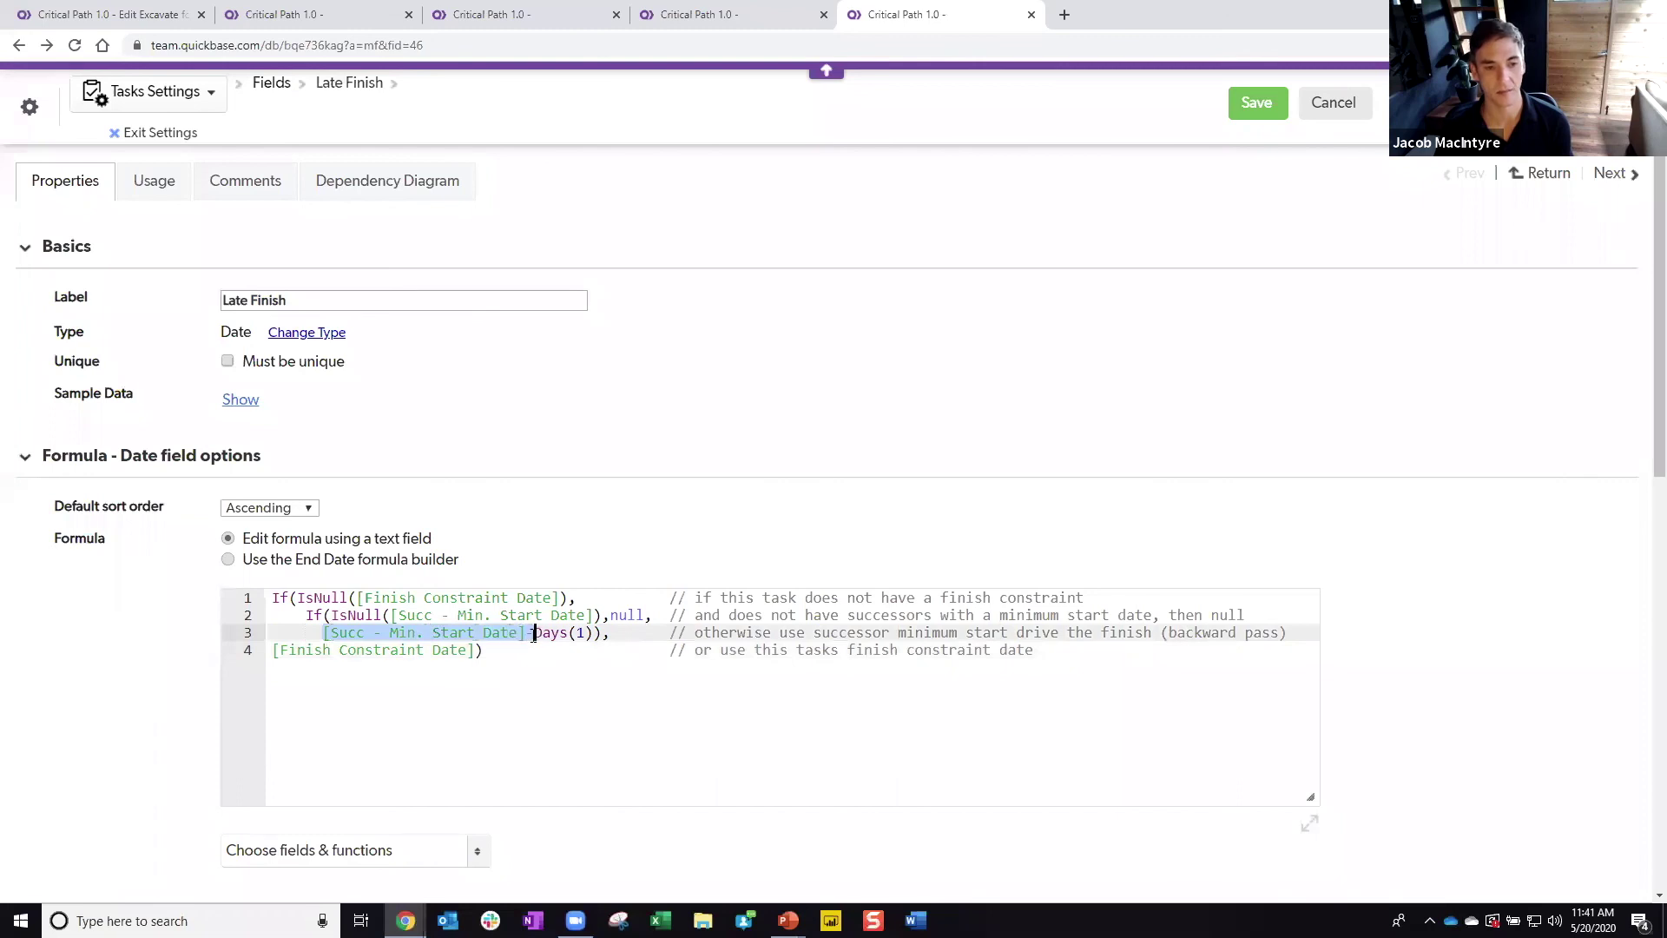
pyautogui.doubleClick(585, 633)
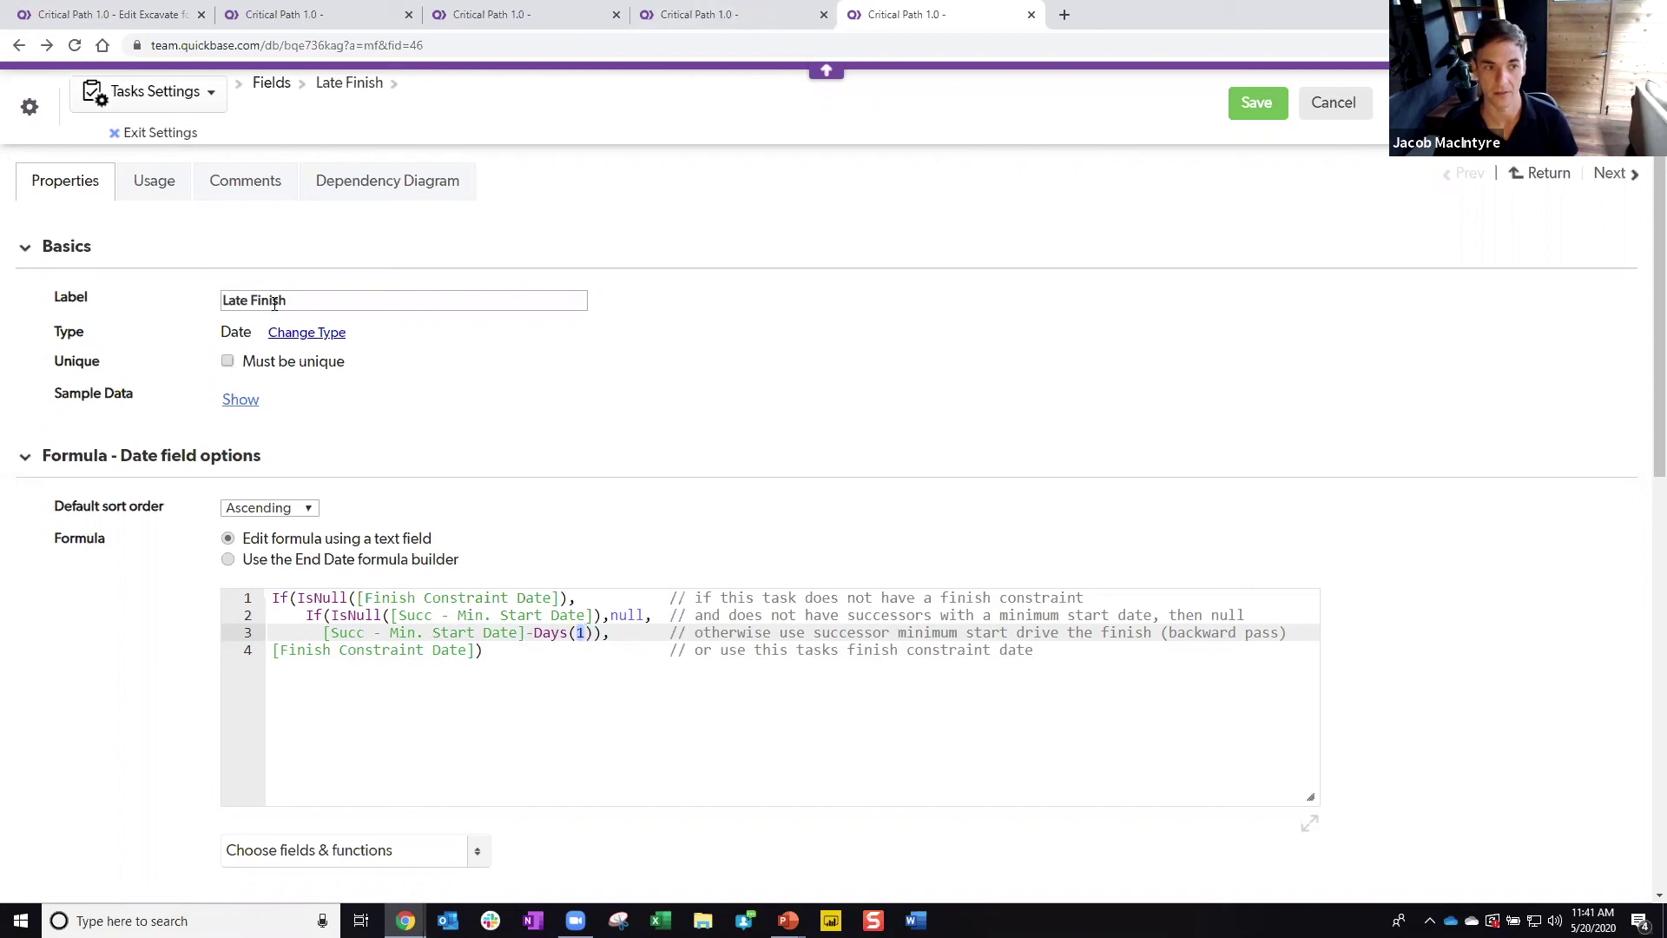
pyautogui.moveTo(285, 302); pyautogui.dragTo(85, 307)
pyautogui.click(889, 149)
# Step: Compare the Late Finish and Early Finish dates with the Float on the Excavate for utility trenches task, and review its predecessors and successors
pyautogui.click(160, 18)
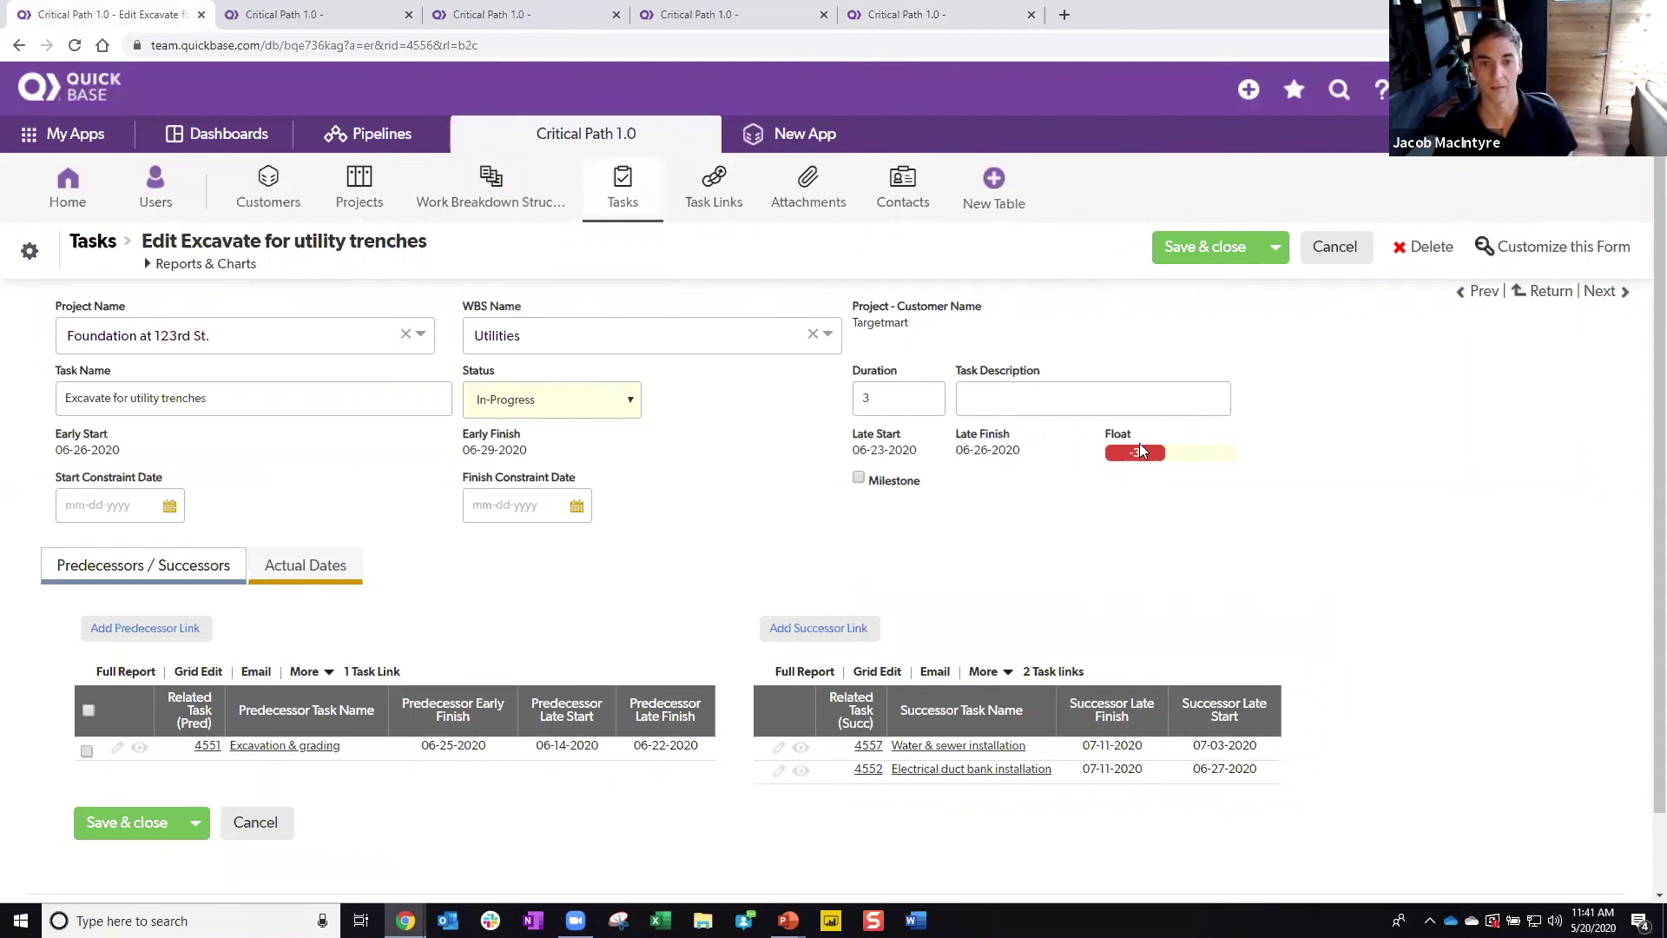
pyautogui.tripleClick(1017, 449)
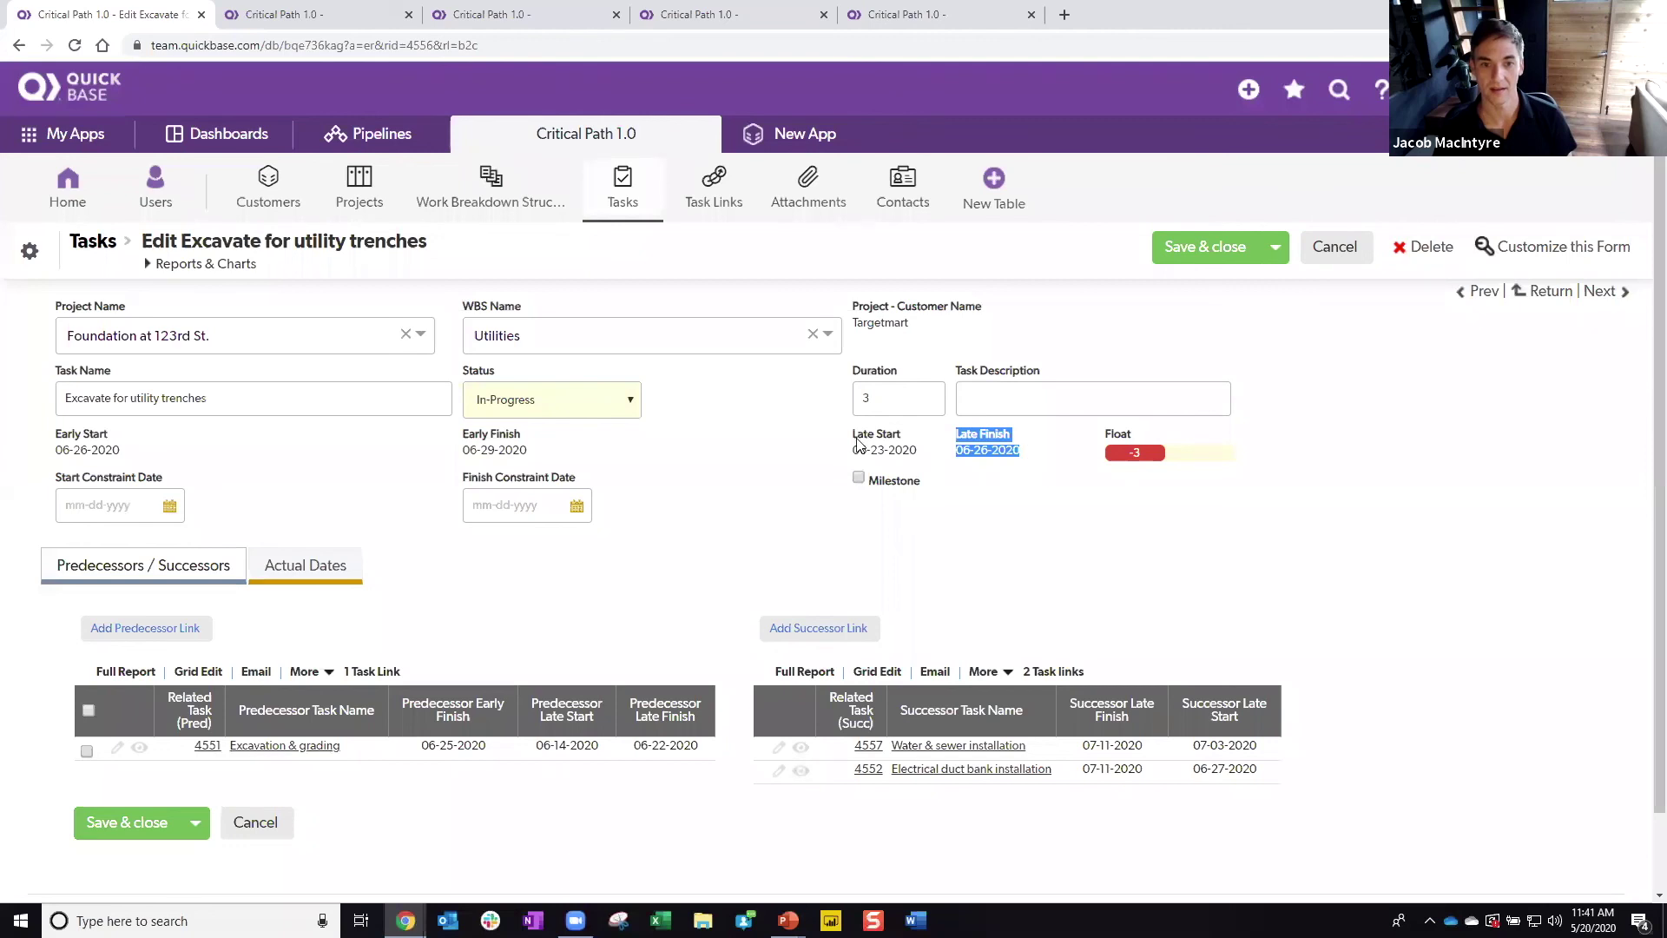
pyautogui.moveTo(460, 441); pyautogui.dragTo(508, 447)
pyautogui.click(694, 456)
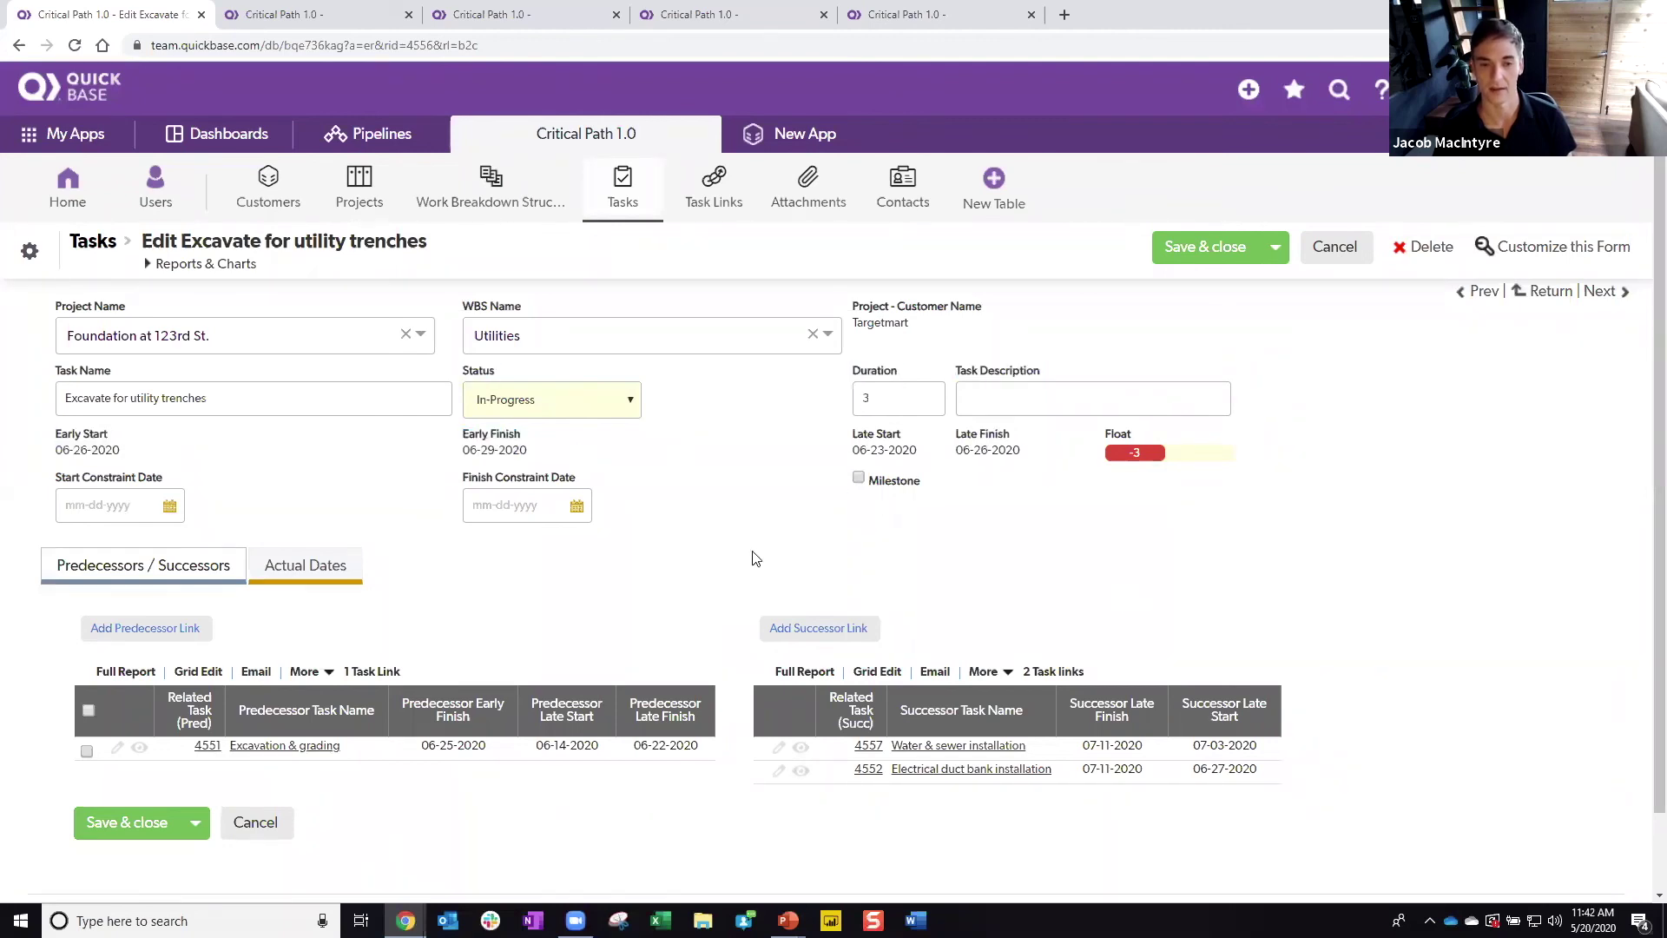
pyautogui.scroll(-1, 764, 578)
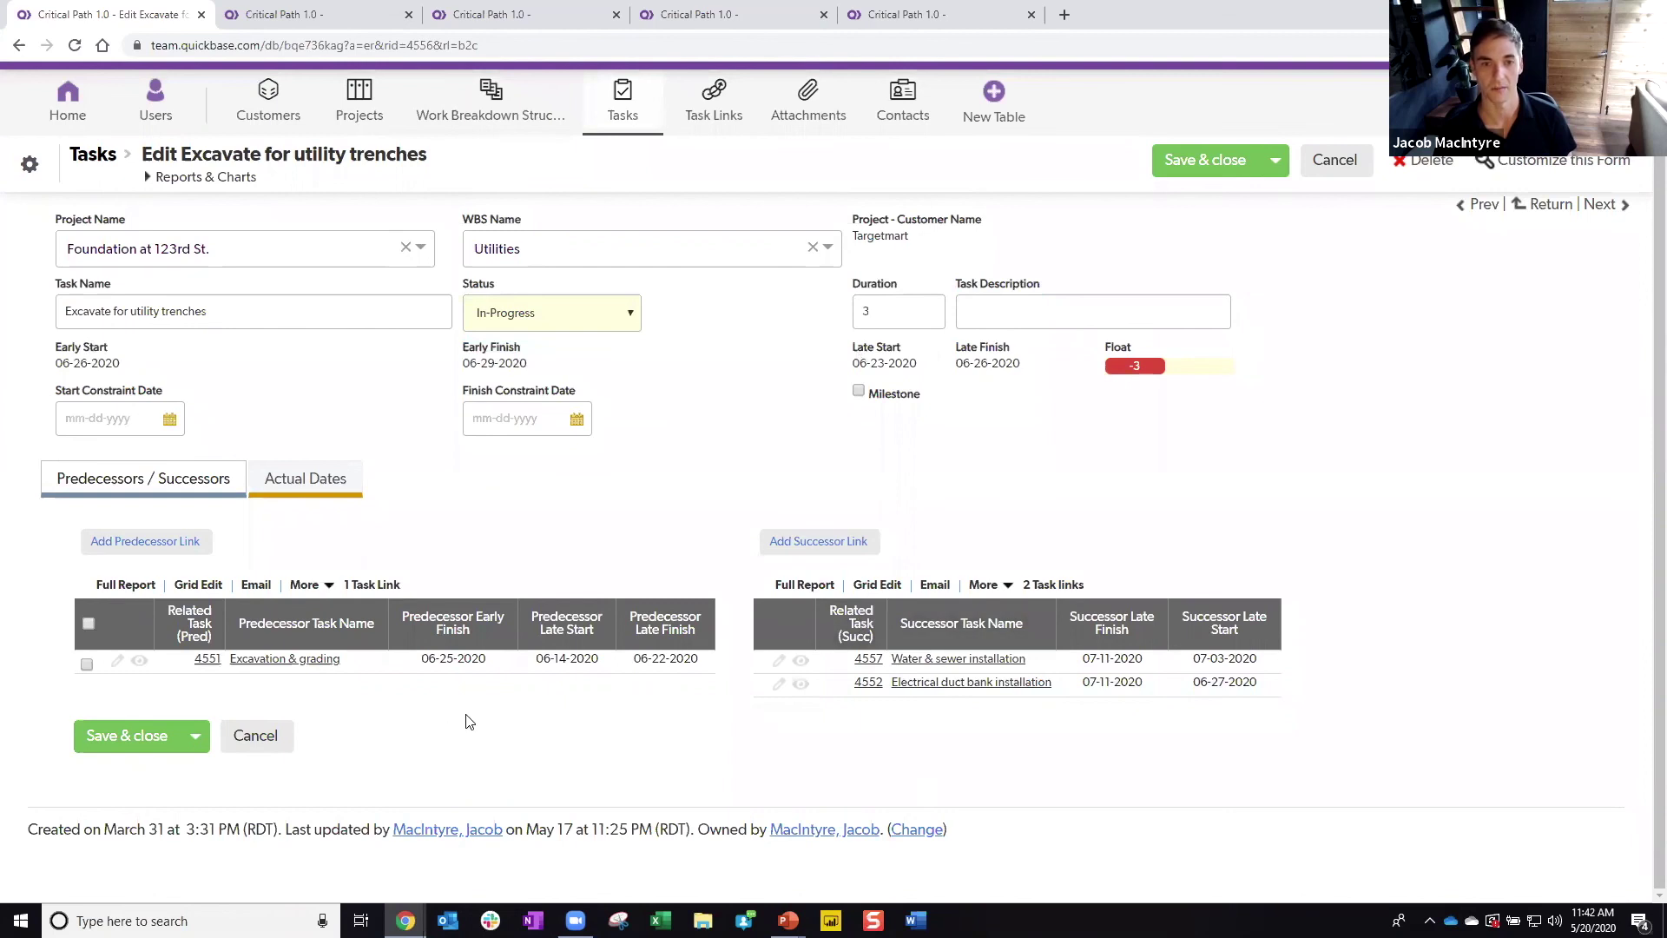
pyautogui.scroll(1, 465, 722)
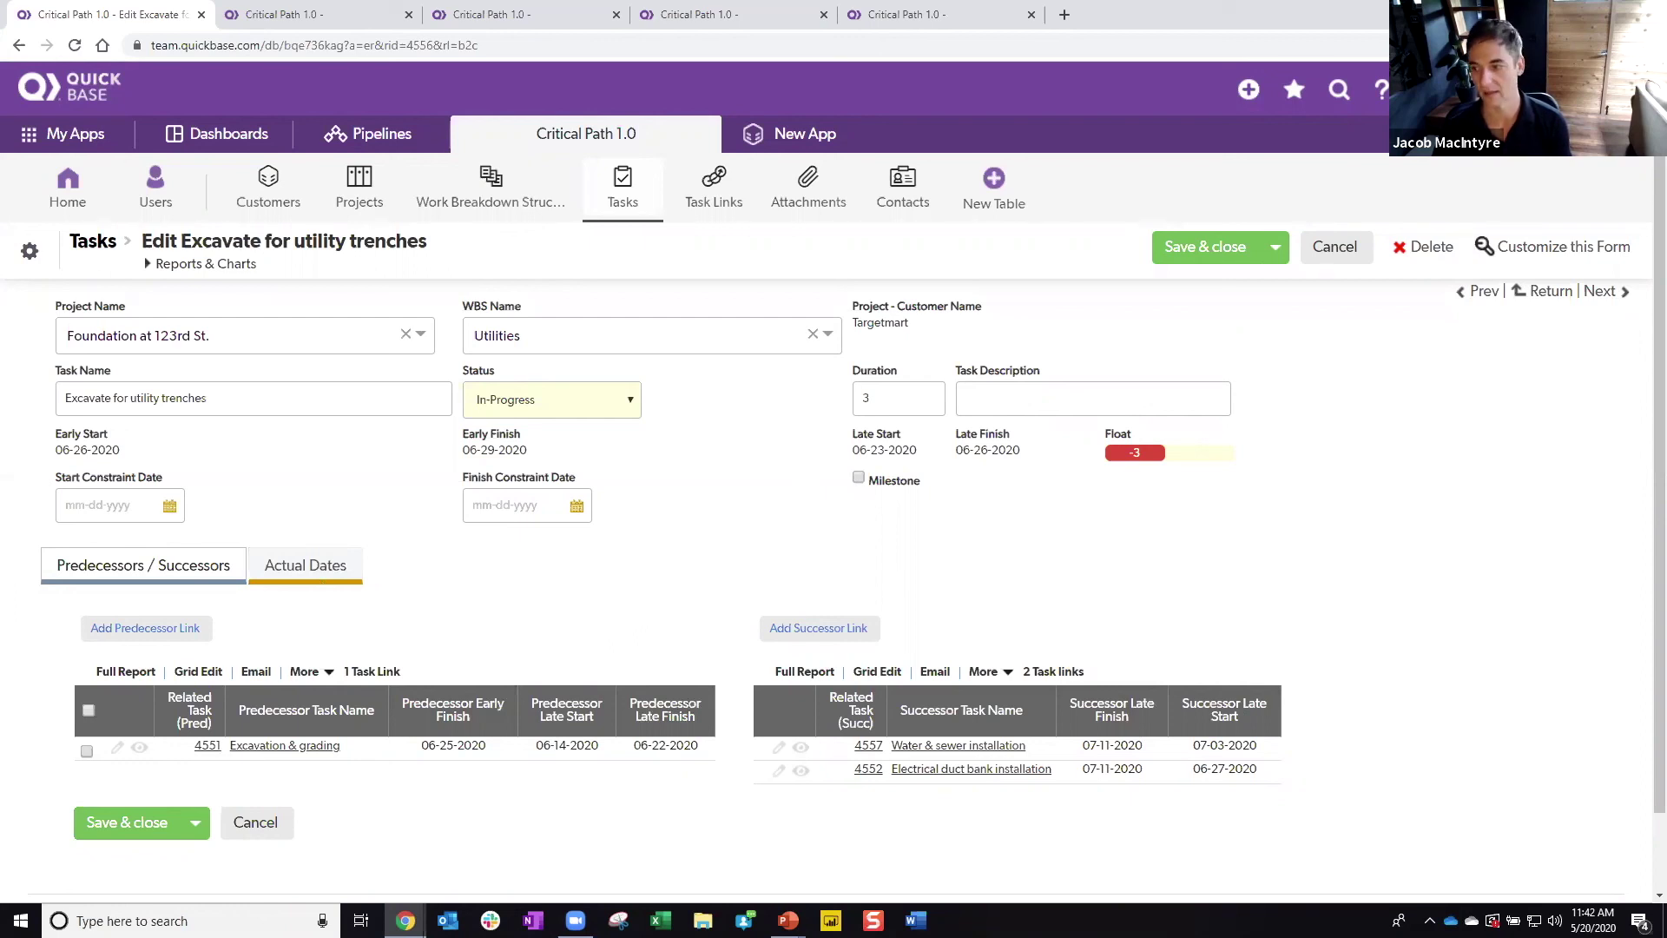
# Step: Switch to the PowerPoint slide show and advance to the slide on Critical Path 2.0+ features
pyautogui.hotkey('alt', 'Tab')
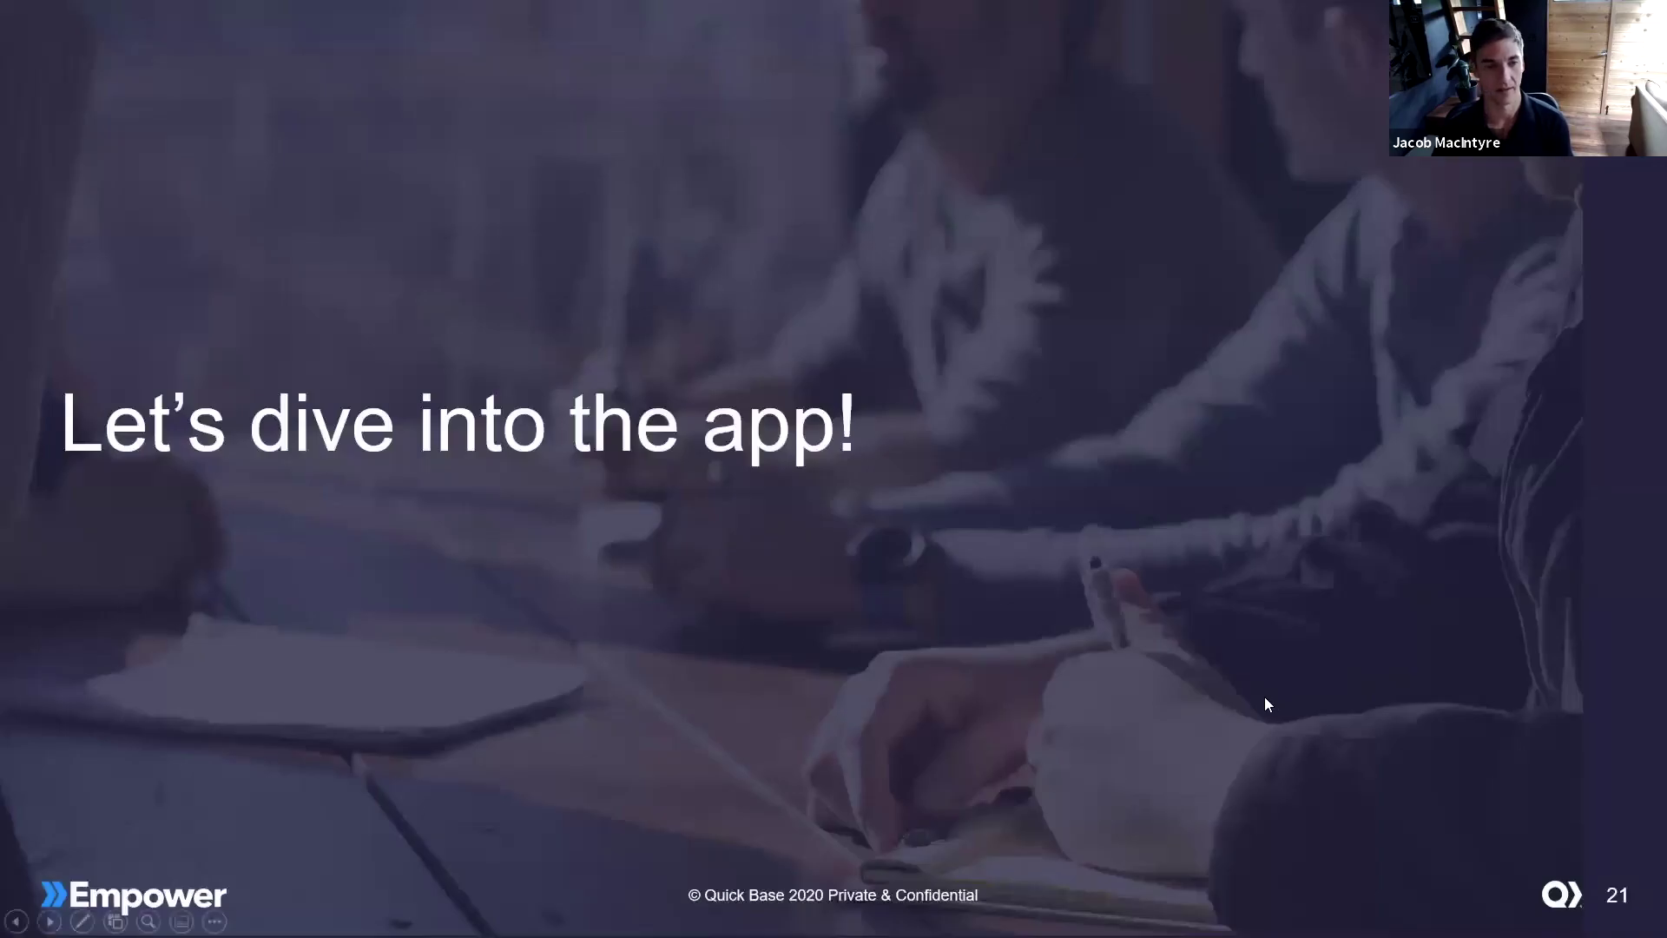
pyautogui.click(1264, 698)
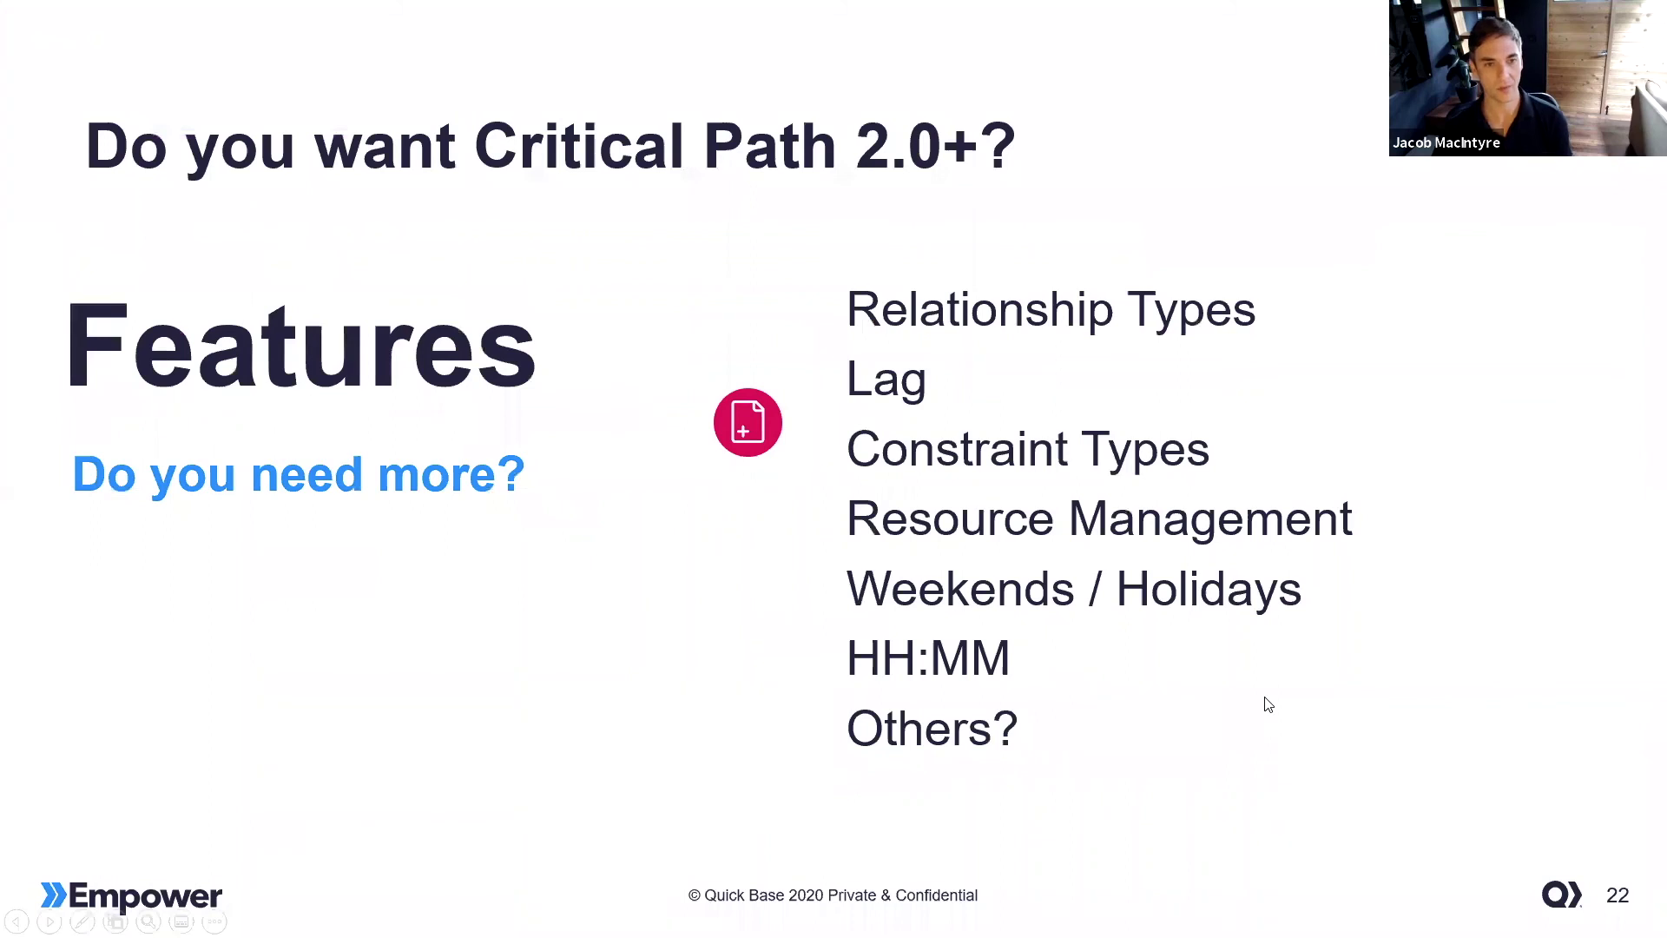